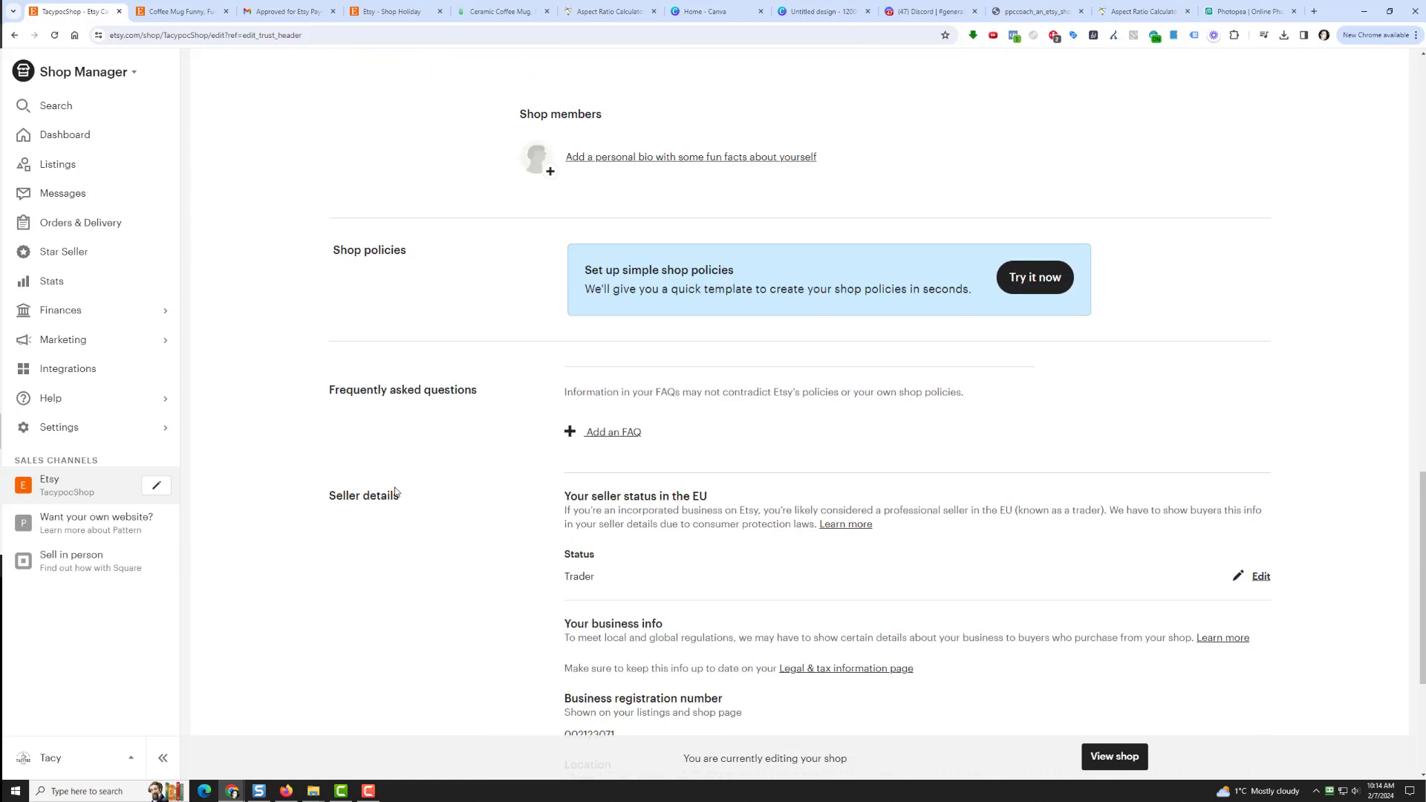
Step: Add a new FAQ entry set to a Custom question, then view the funny coffee mug listing
left_click(627, 435)
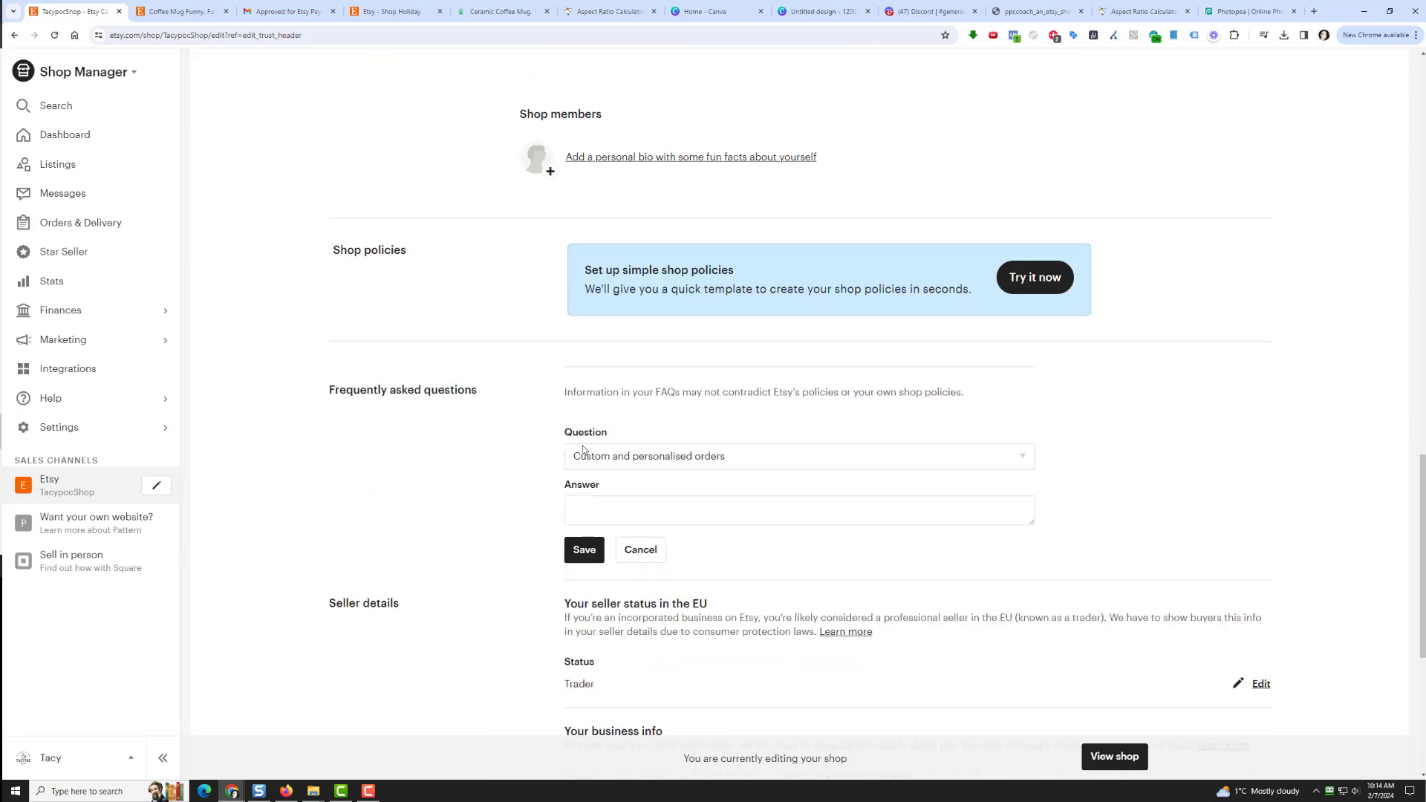
left_click(659, 459)
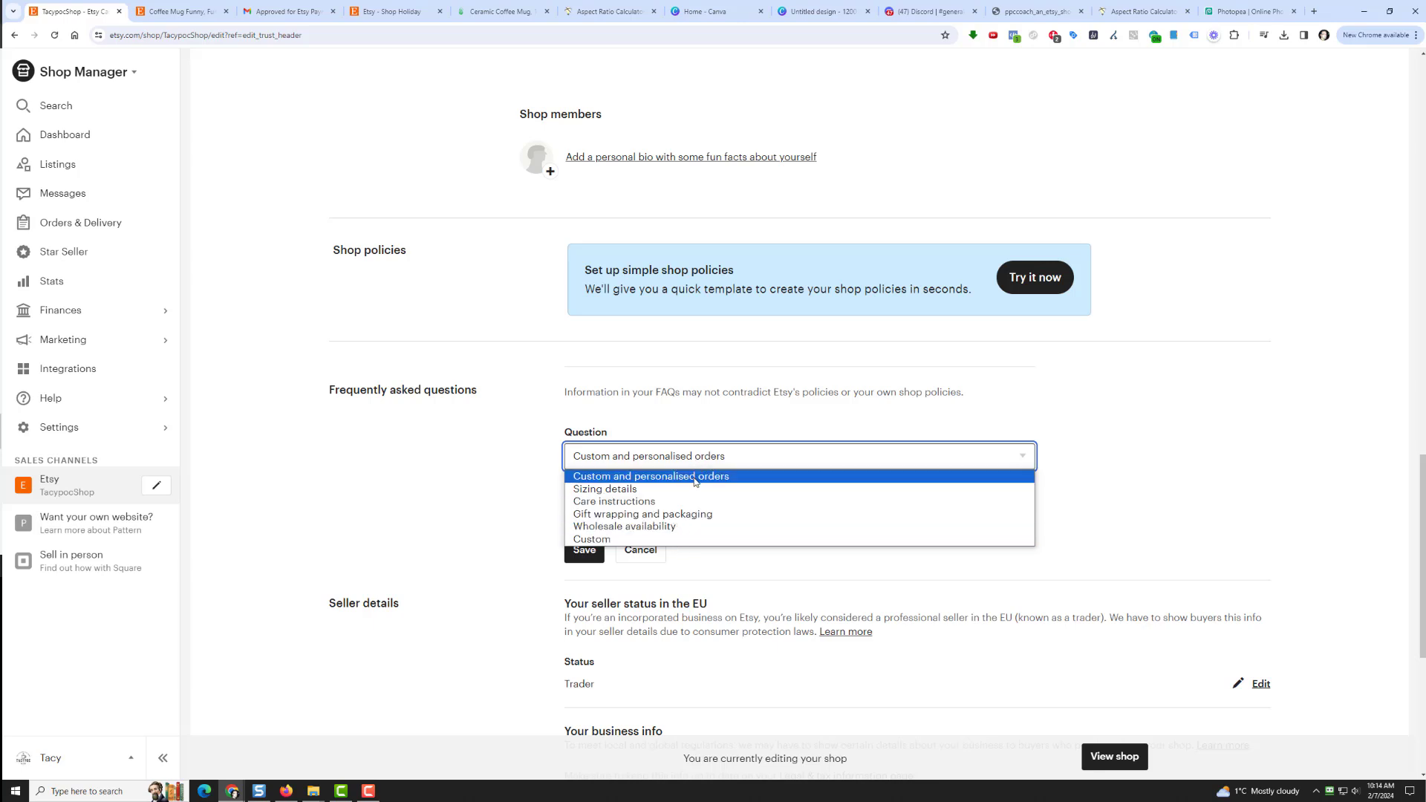
left_click(695, 479)
left_click(685, 465)
left_click(682, 479)
left_click(680, 465)
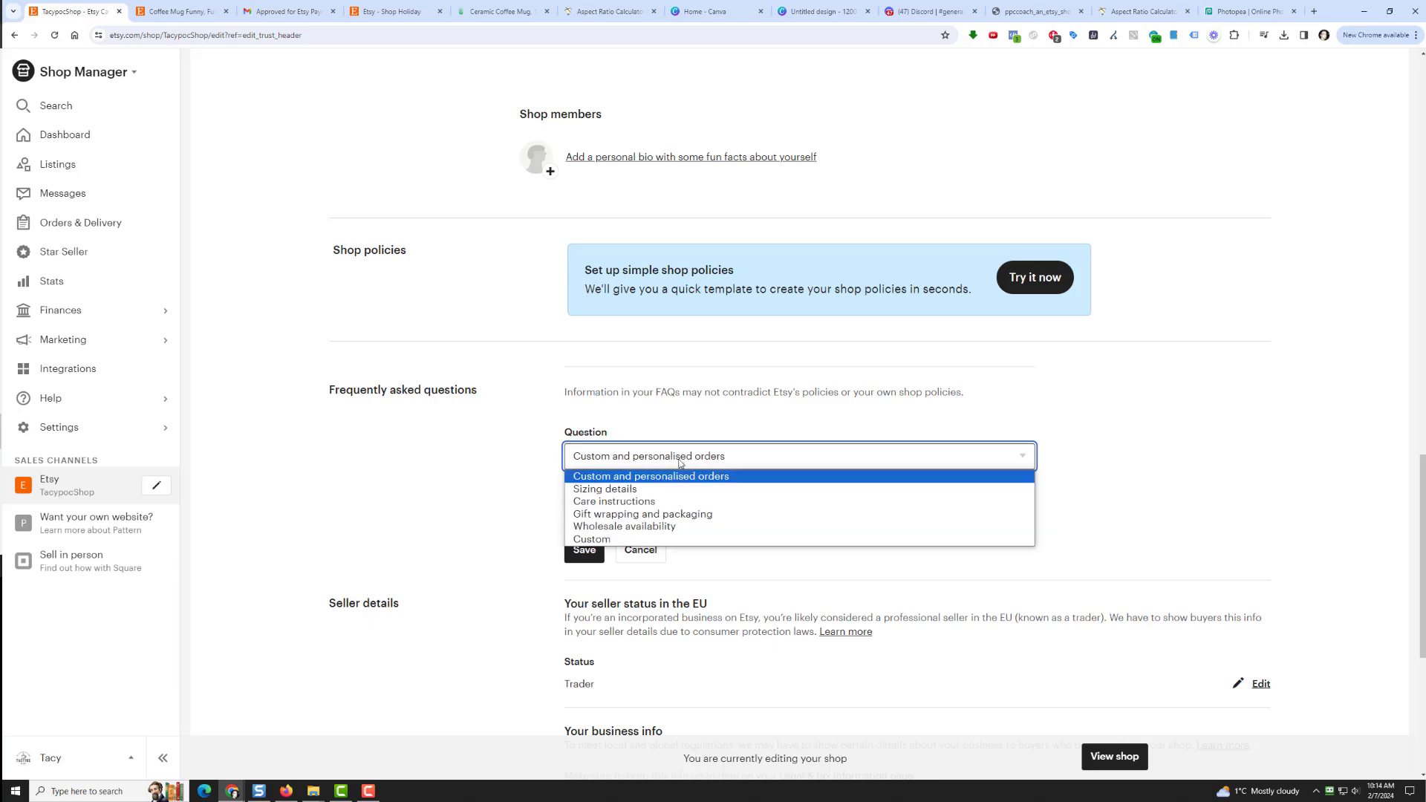
left_click(691, 539)
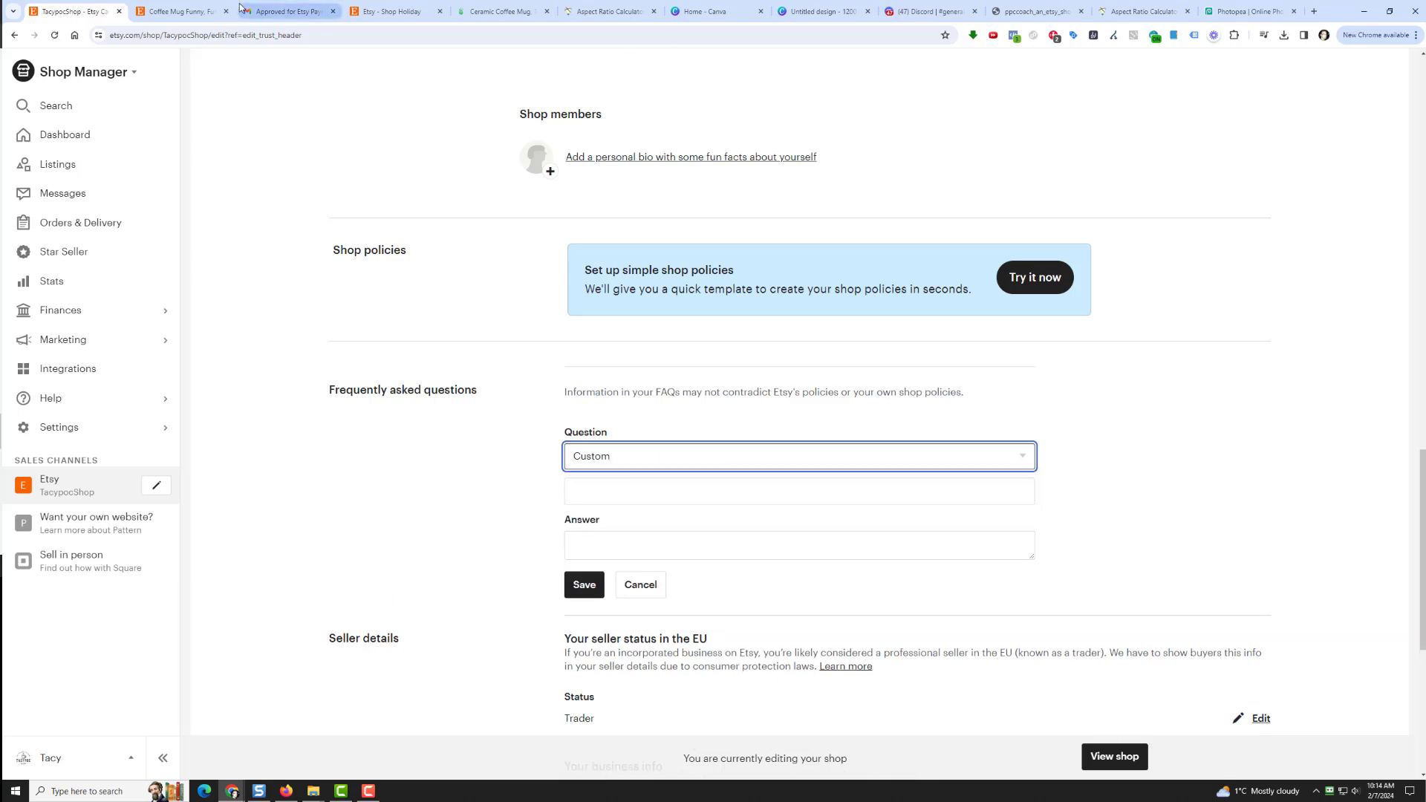
left_click(178, 11)
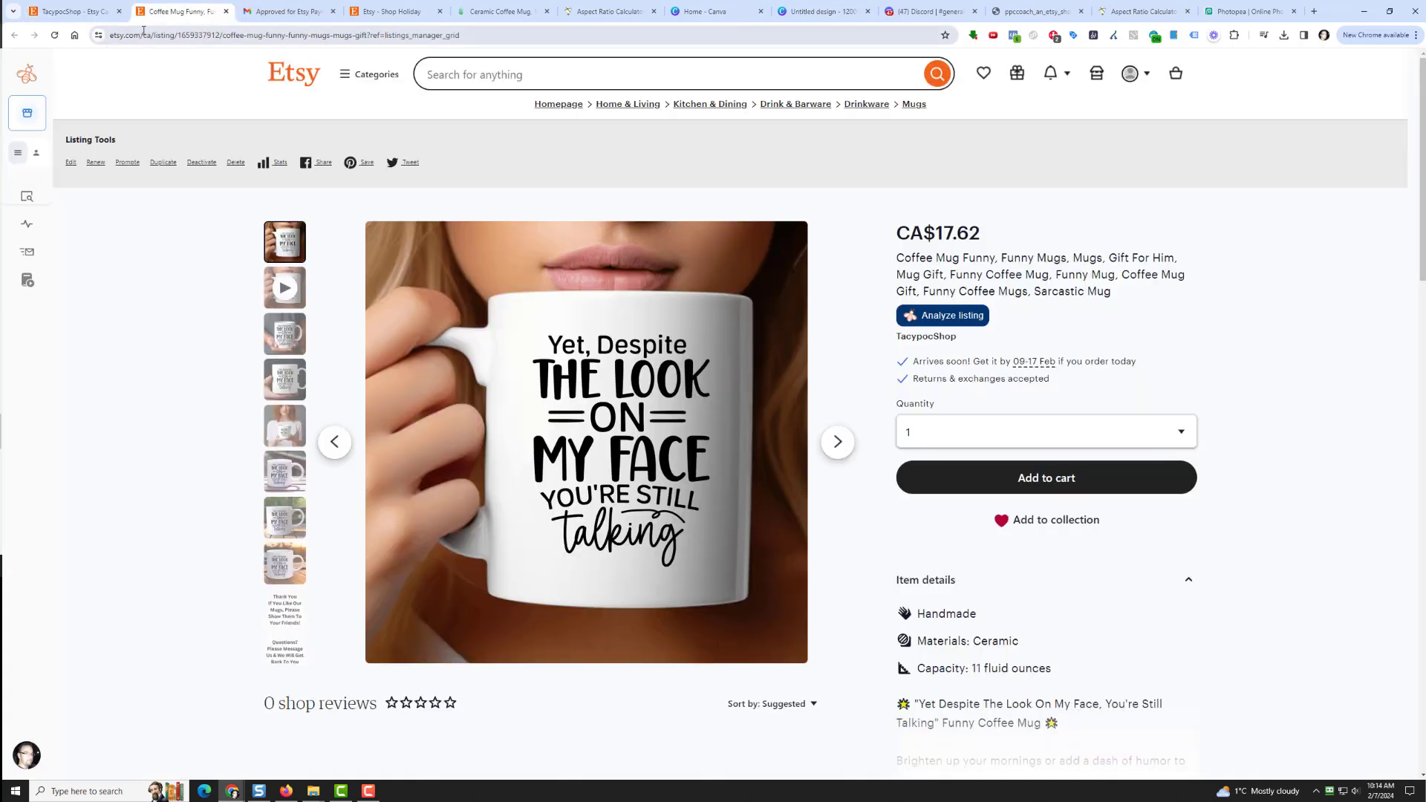
Step: In a new ChatGPT chat, ask which FAQ questions suit an Etsy shop selling funny coffee mugs
left_click(1315, 12)
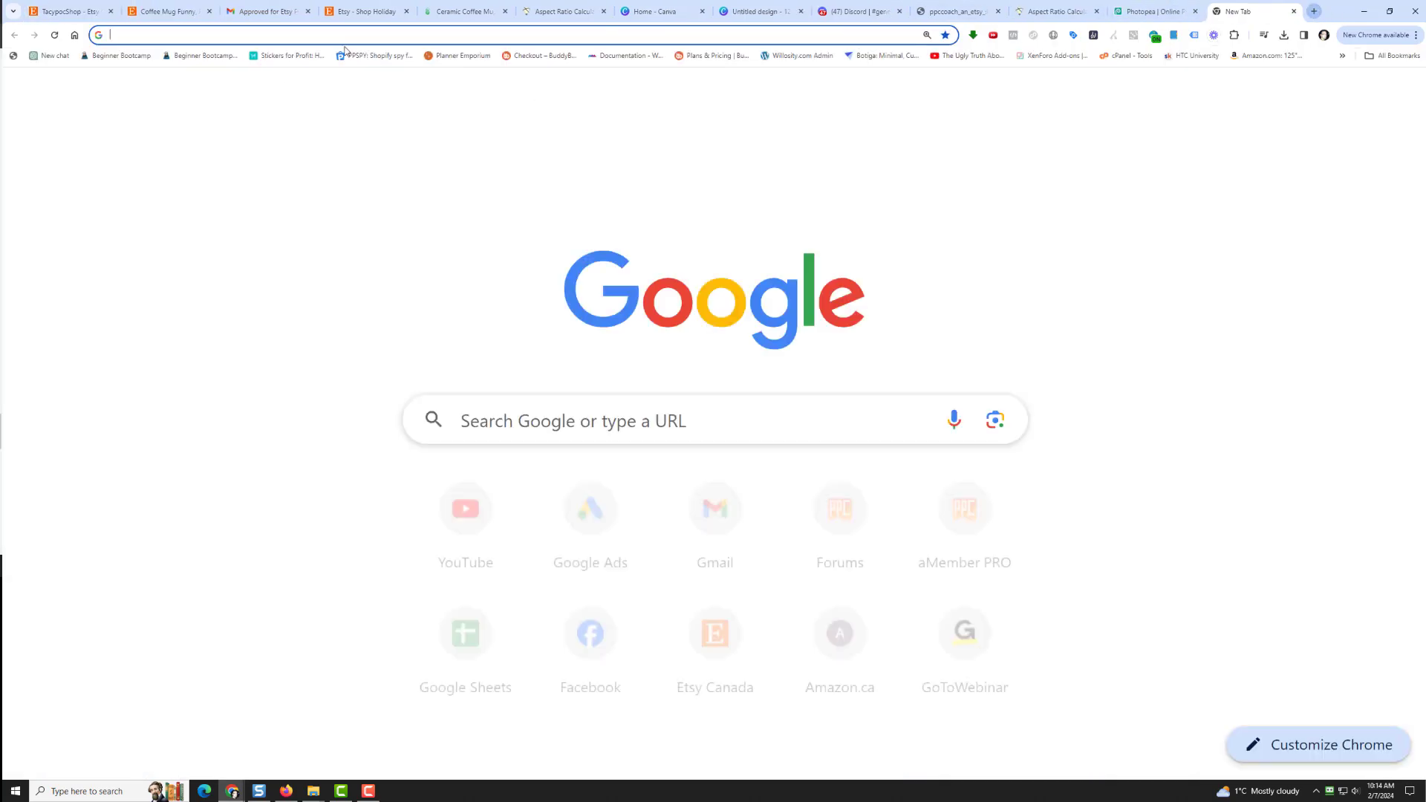
left_click(50, 55)
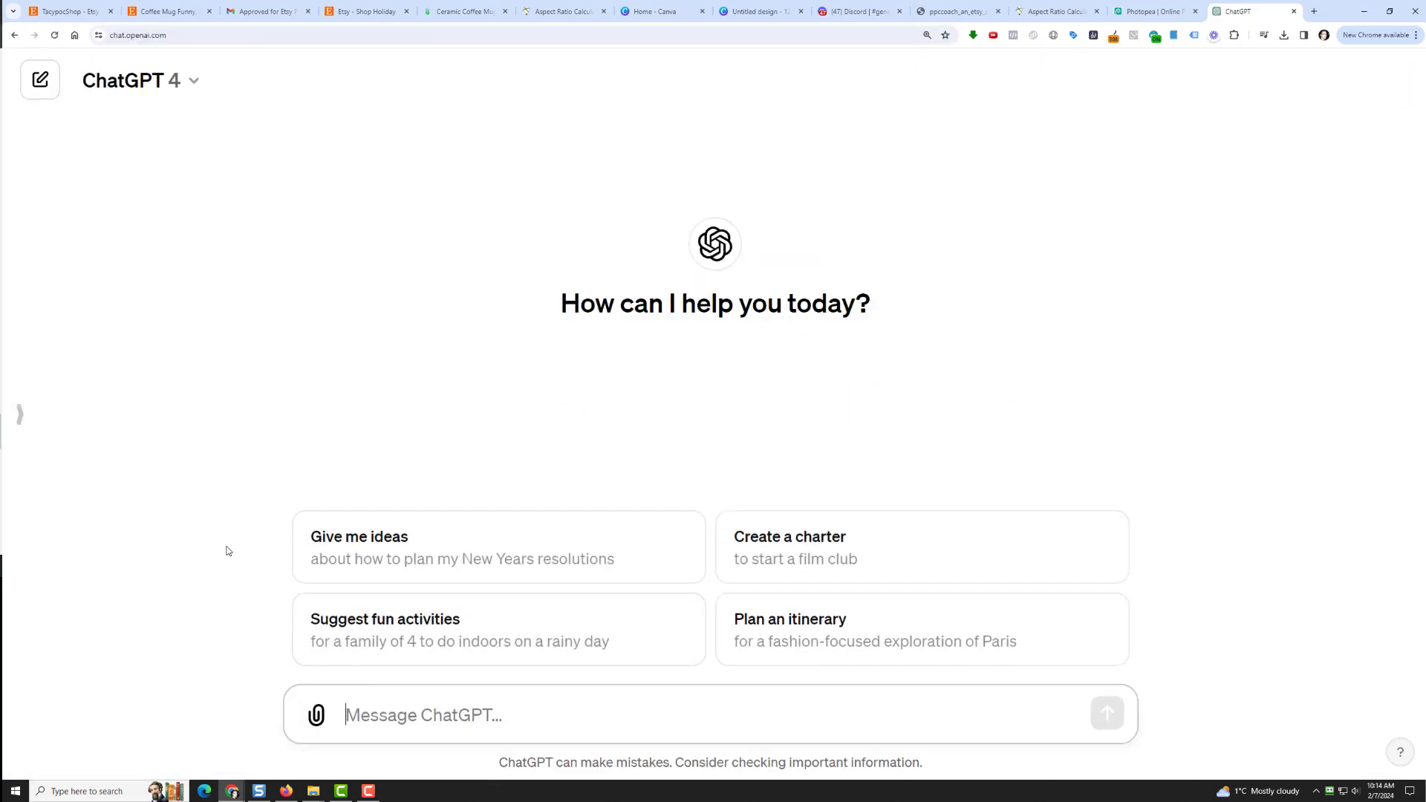
type("Hel")
key("BackSpace")
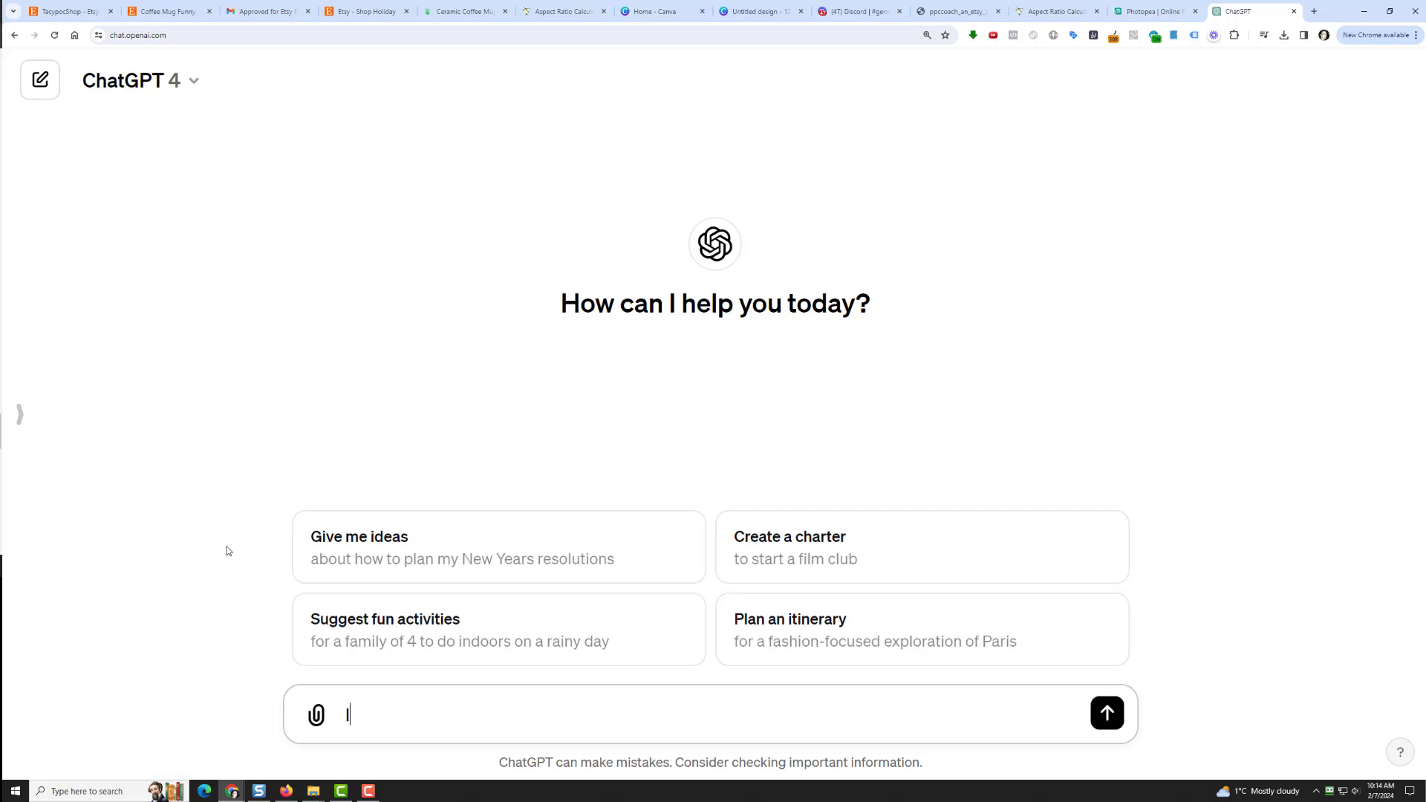
type("What are")
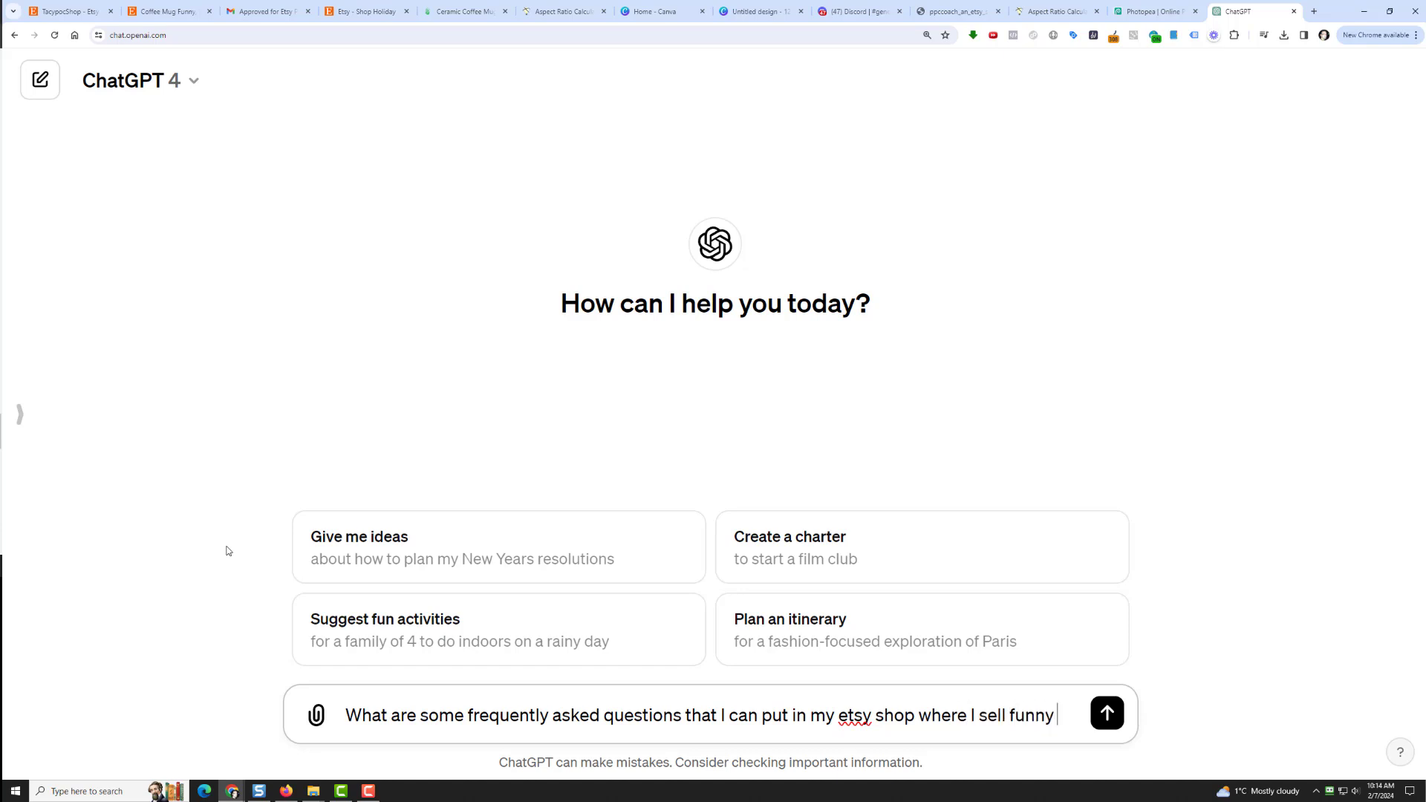
type("fee mugs?")
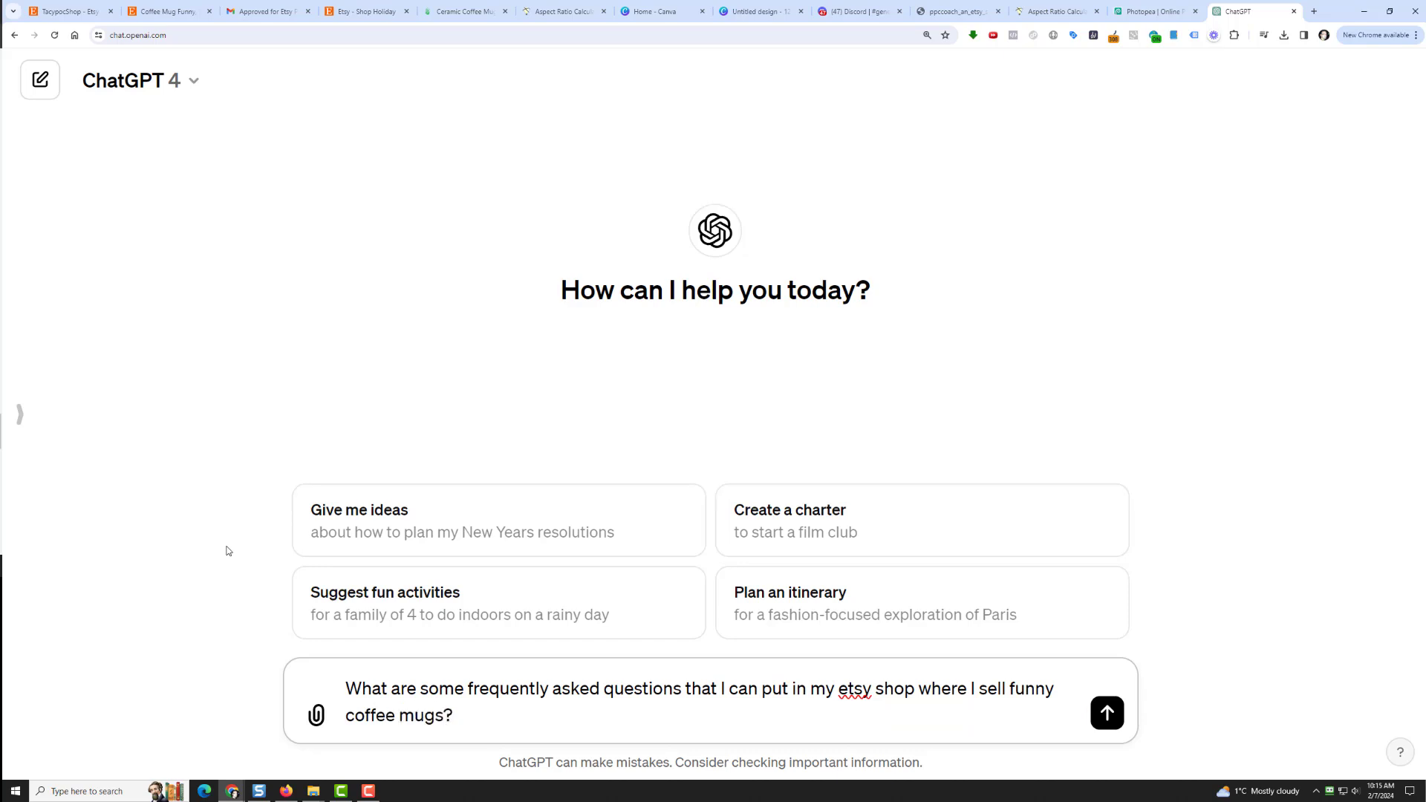
key("Return")
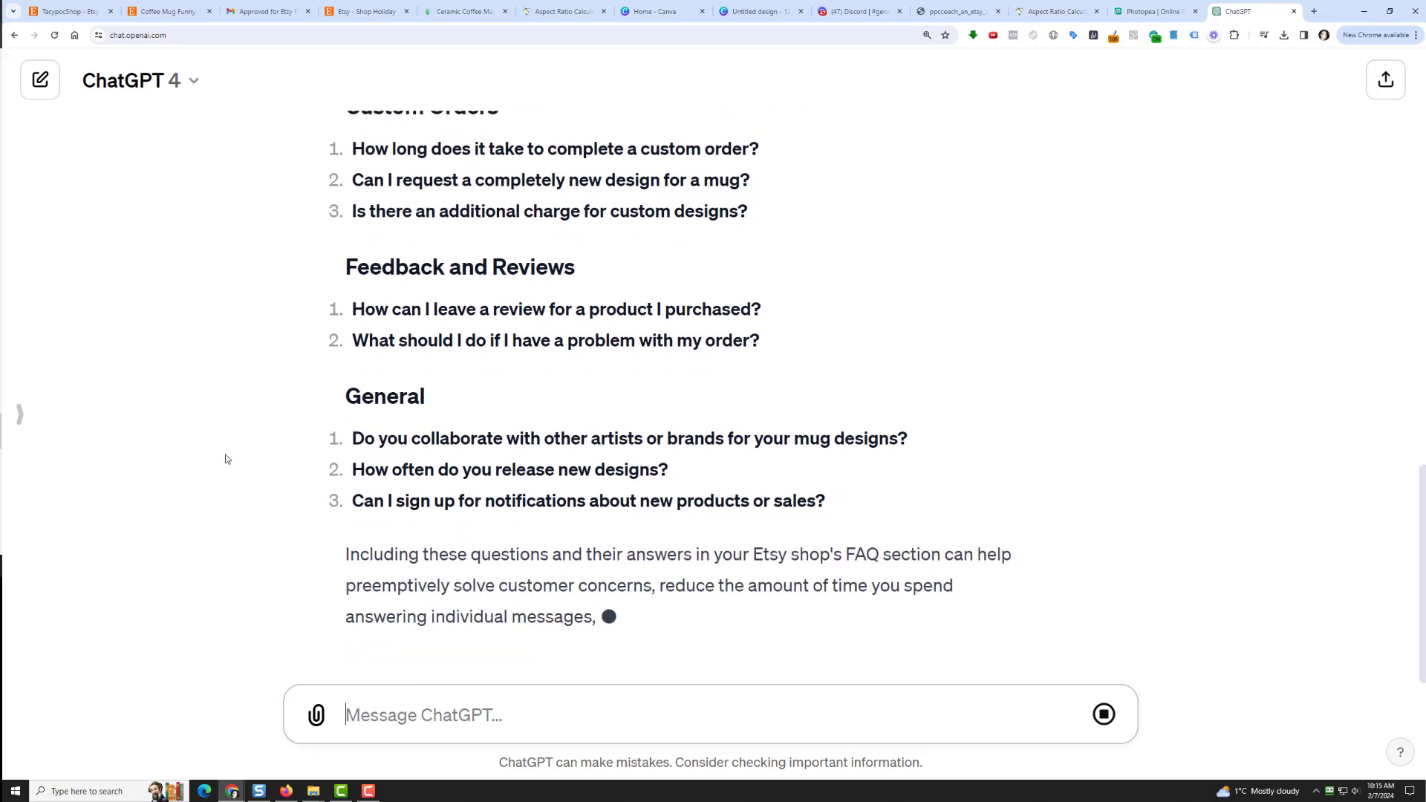
Step: Ask ChatGPT for five sample FAQ questions with full answers
type("Thank")
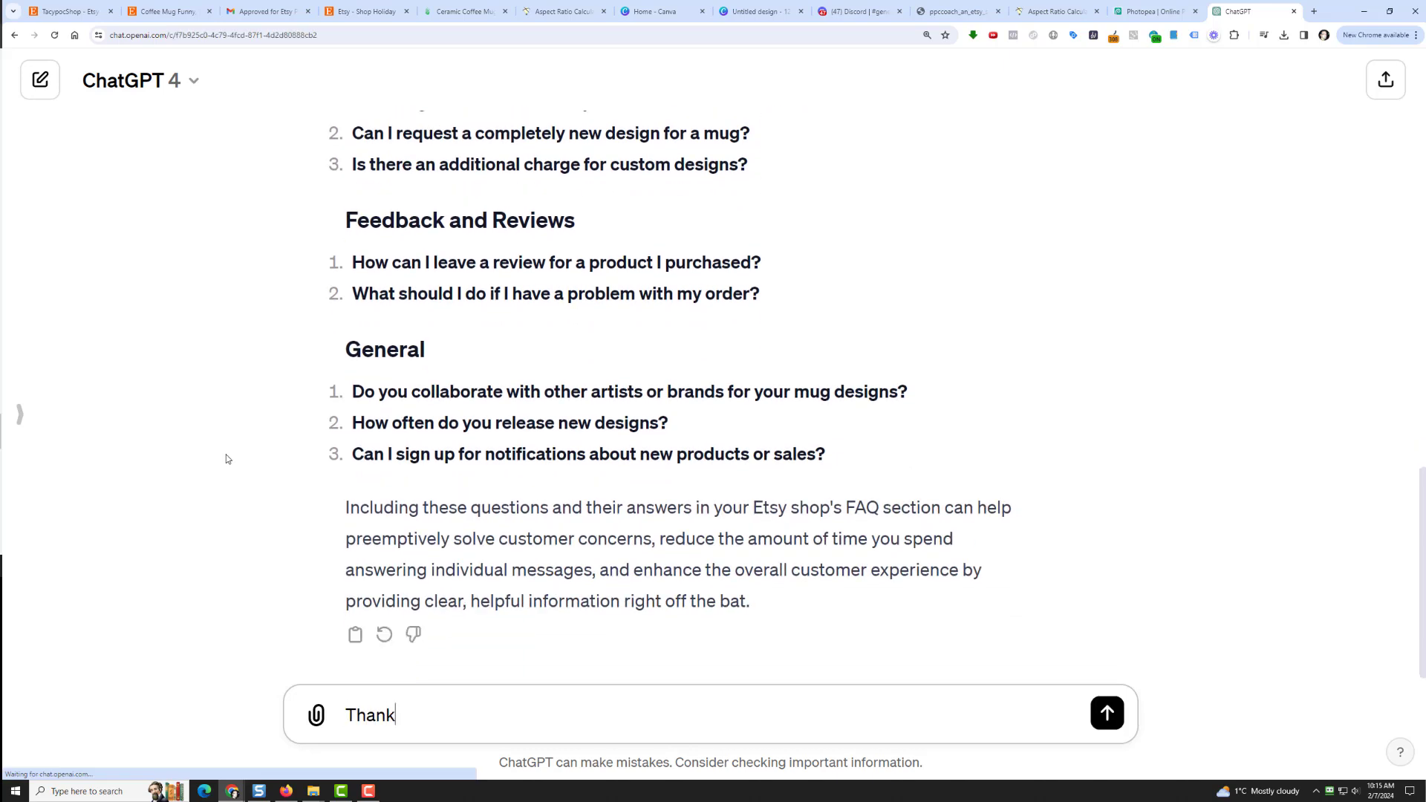
type("you")
key("BackSpace")
key("BackSpace")
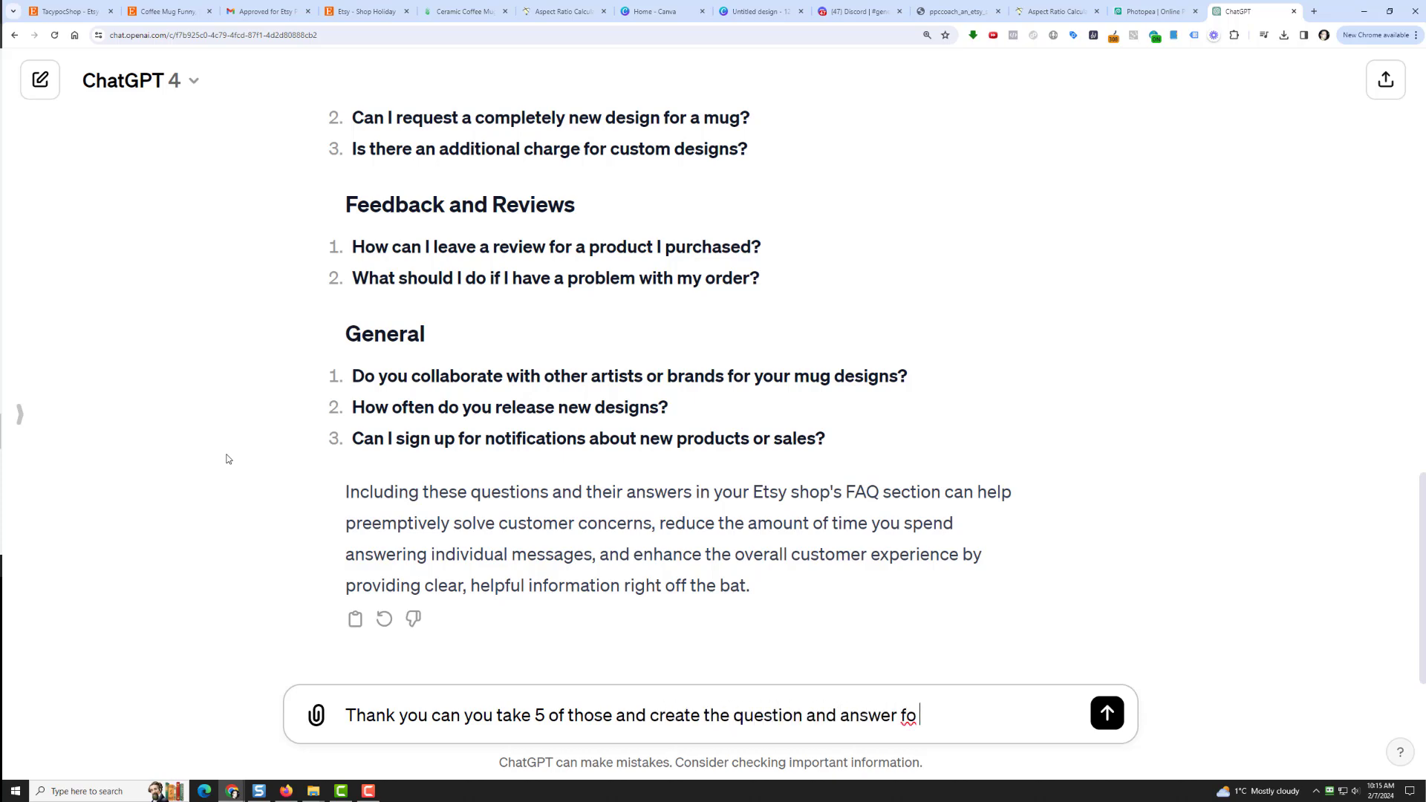
key("Return")
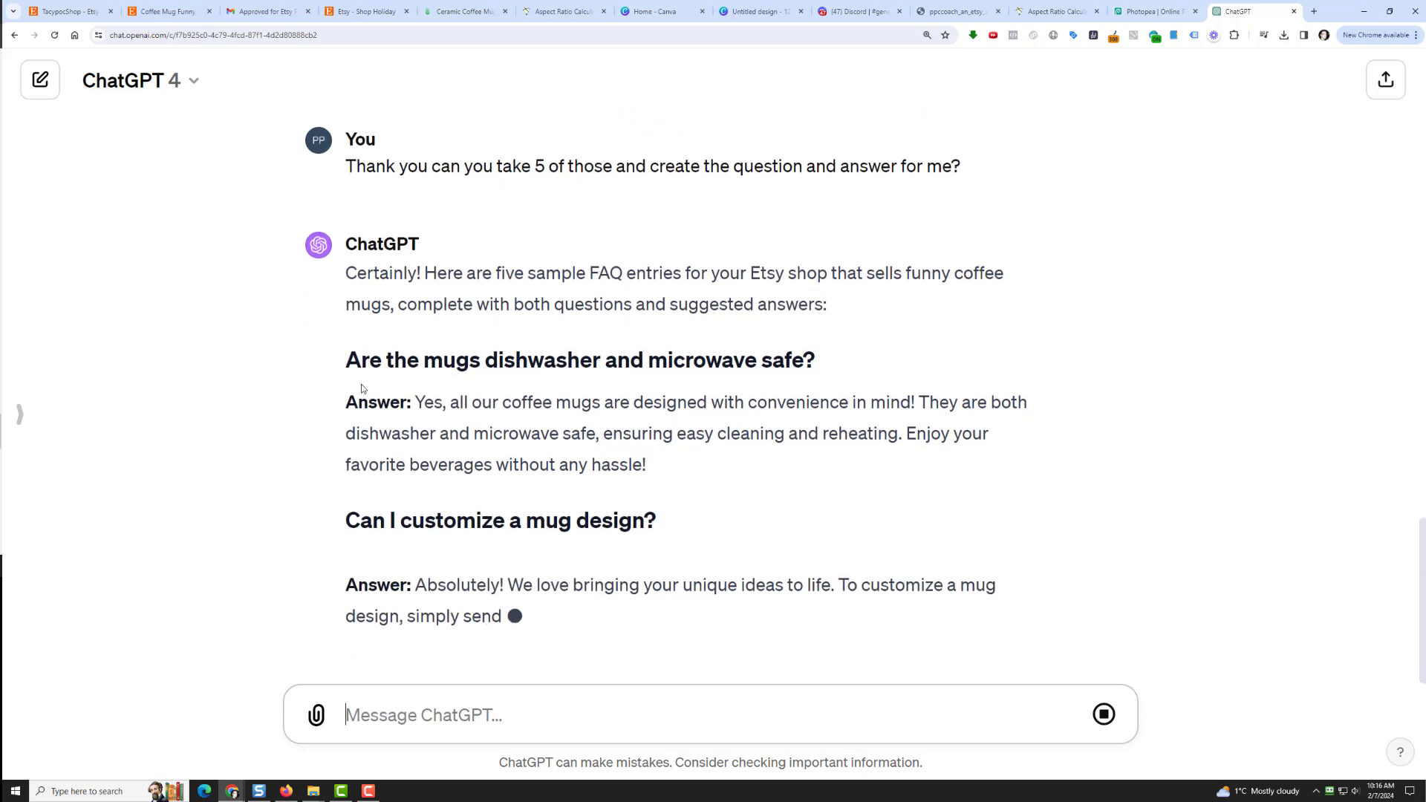
Step: Copy the question 'Are the mugs dishwasher and microwave safe?' for the Etsy FAQ form
left_click_drag(346, 361, 815, 317)
right_click(803, 318)
left_click(842, 328)
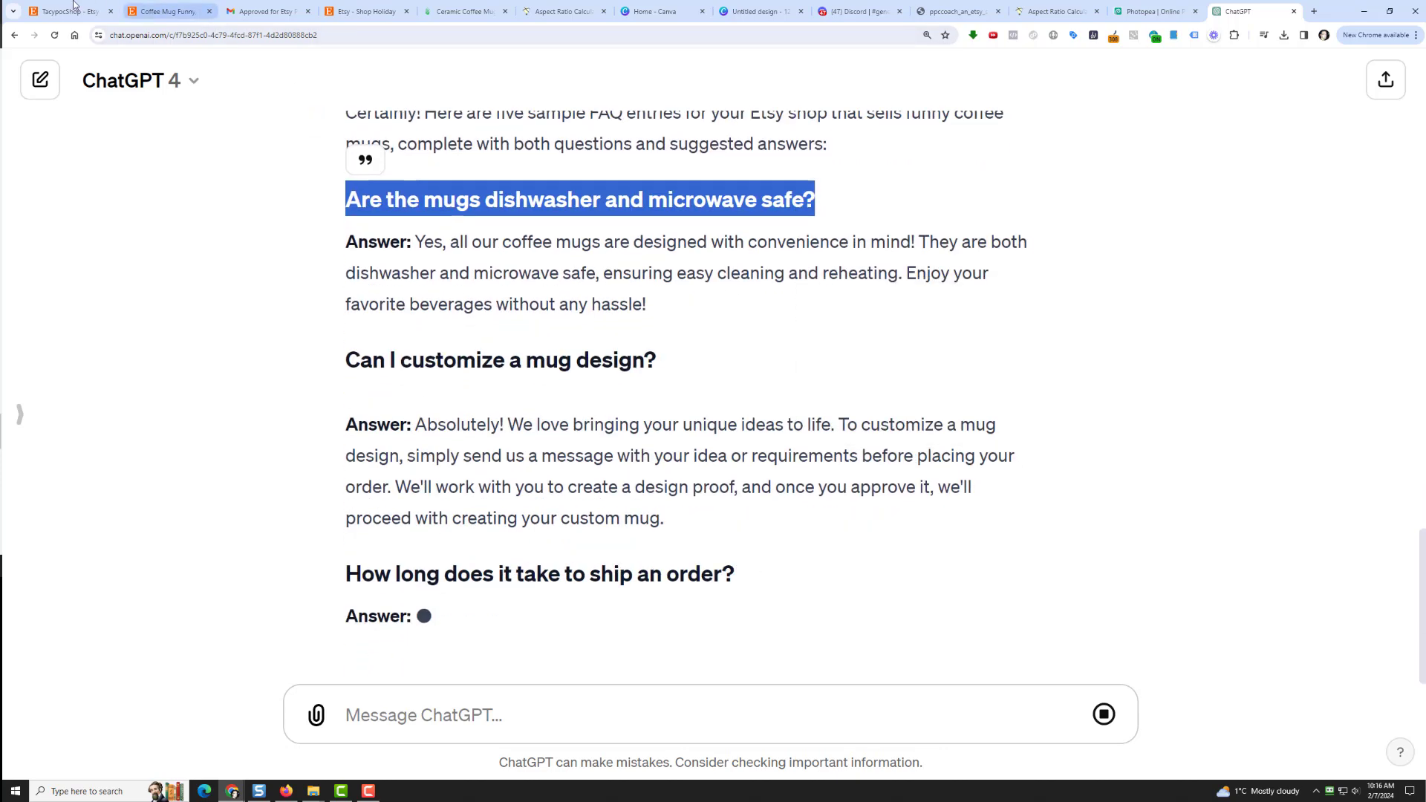
left_click(72, 11)
Step: Paste 'Are the mugs dishwasher and microwave safe?' into the custom question field
left_click(594, 492)
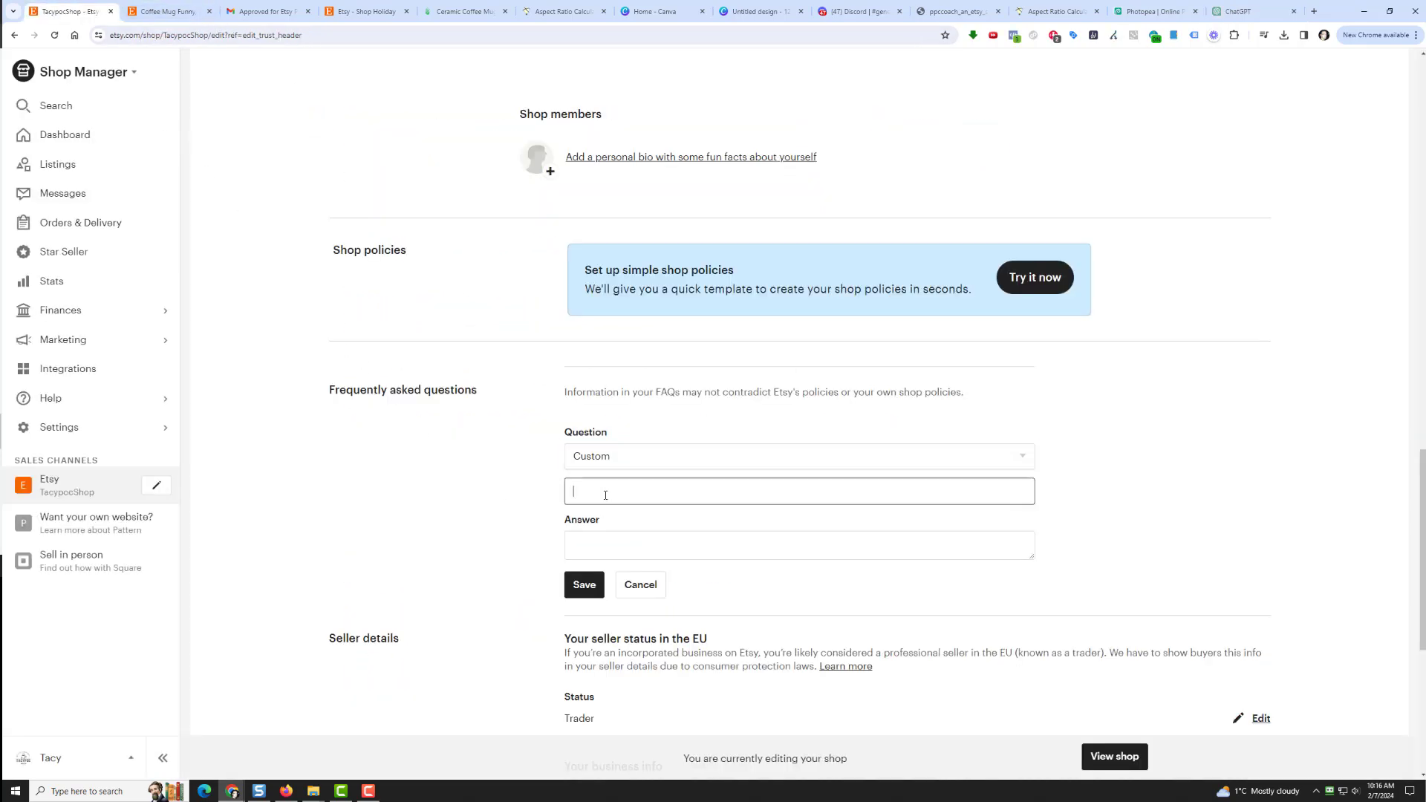
right_click(606, 497)
left_click(623, 605)
left_click(592, 534)
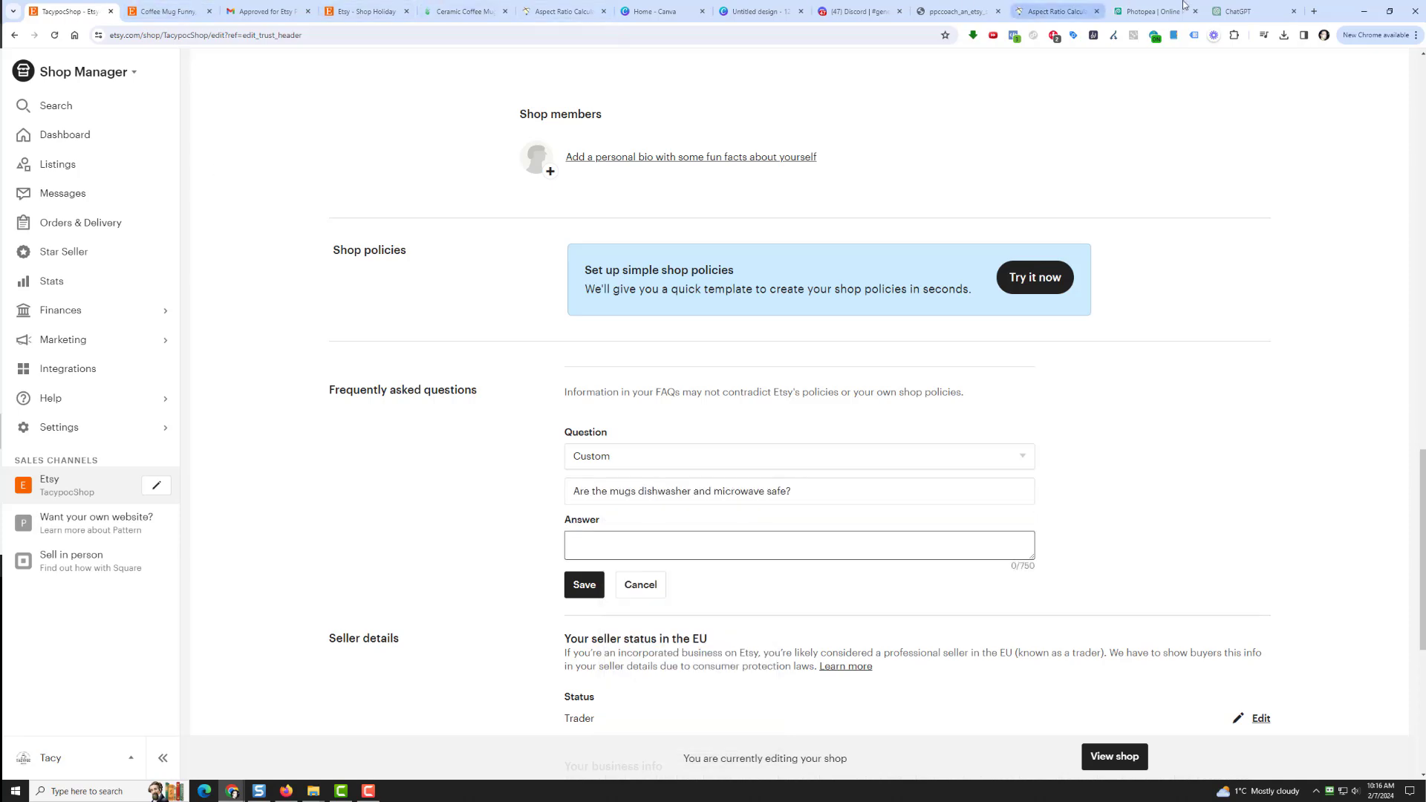
Step: Paste ChatGPT's dishwasher and microwave answer into the Answer box and save the FAQ
left_click_drag(1227, 5, 169, 11)
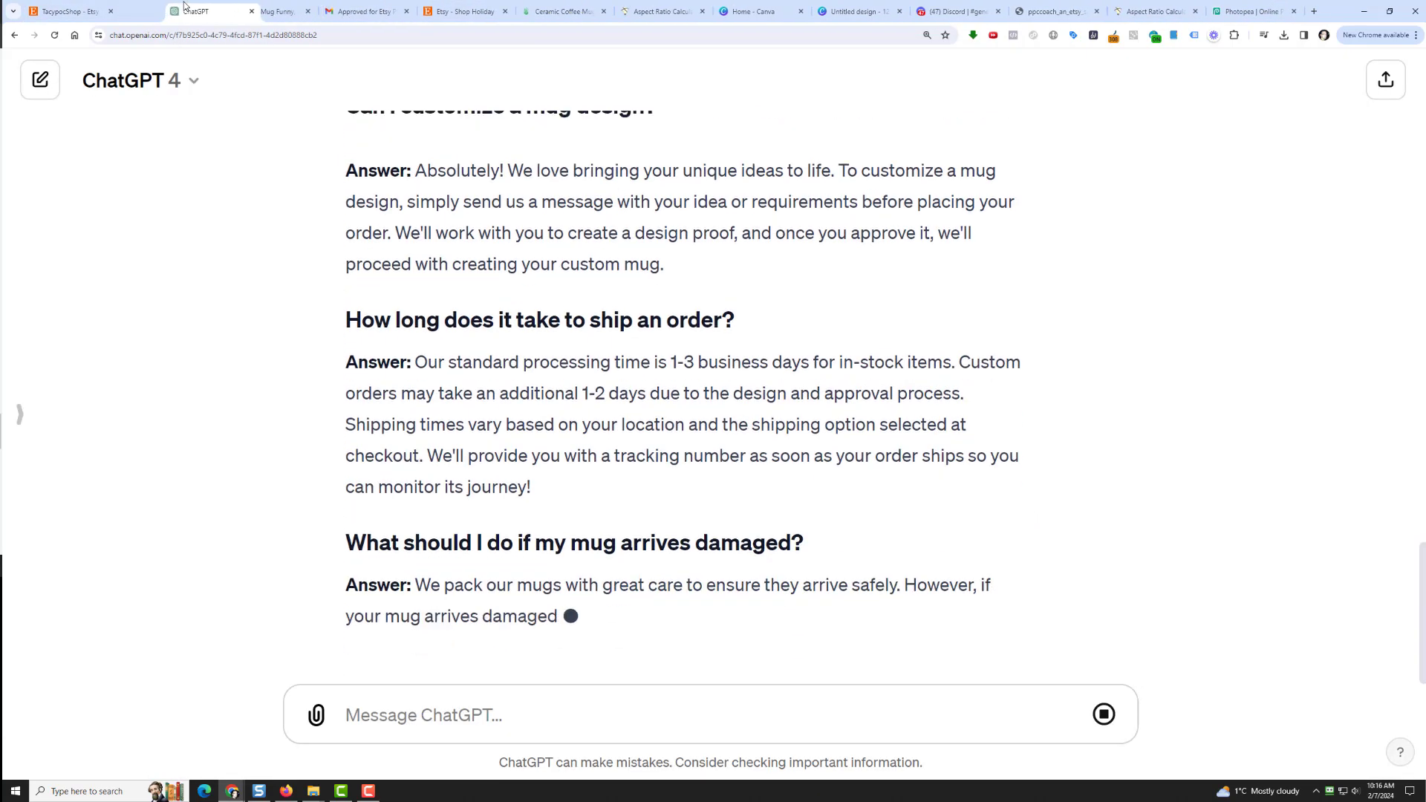
scroll(313, 334, "up", 2)
scroll(435, 289, "up", 2)
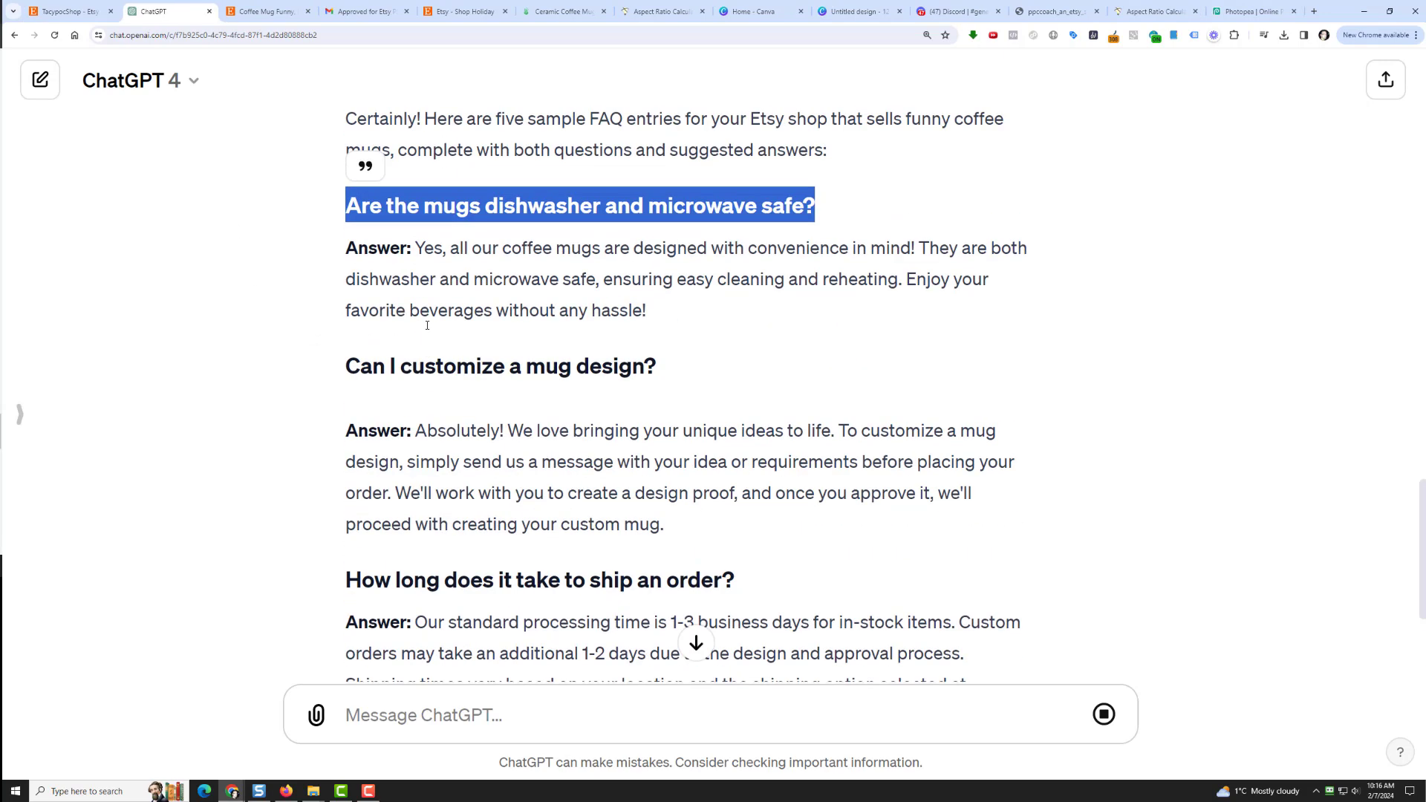
left_click_drag(416, 248, 654, 312)
right_click(618, 300)
left_click(637, 308)
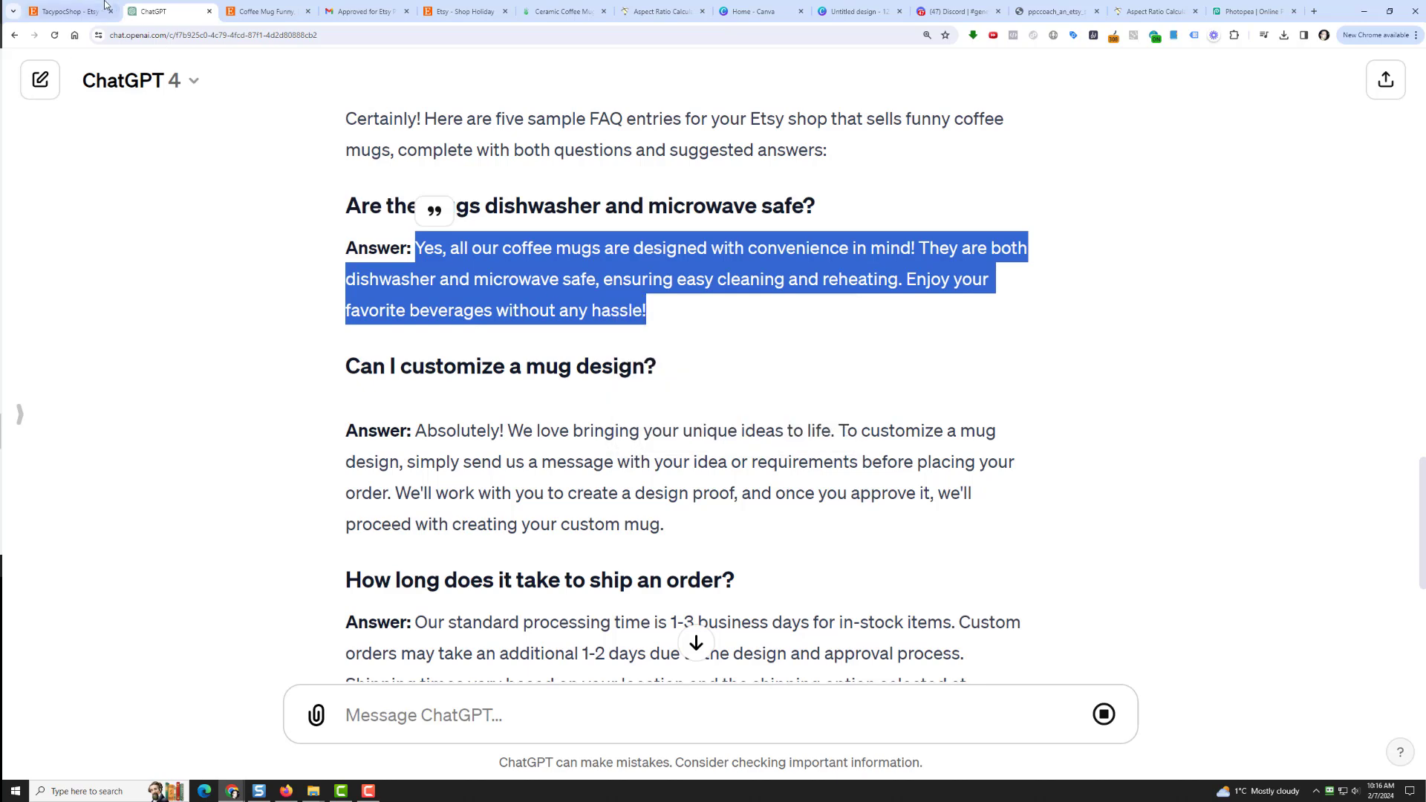
left_click(67, 11)
right_click(573, 540)
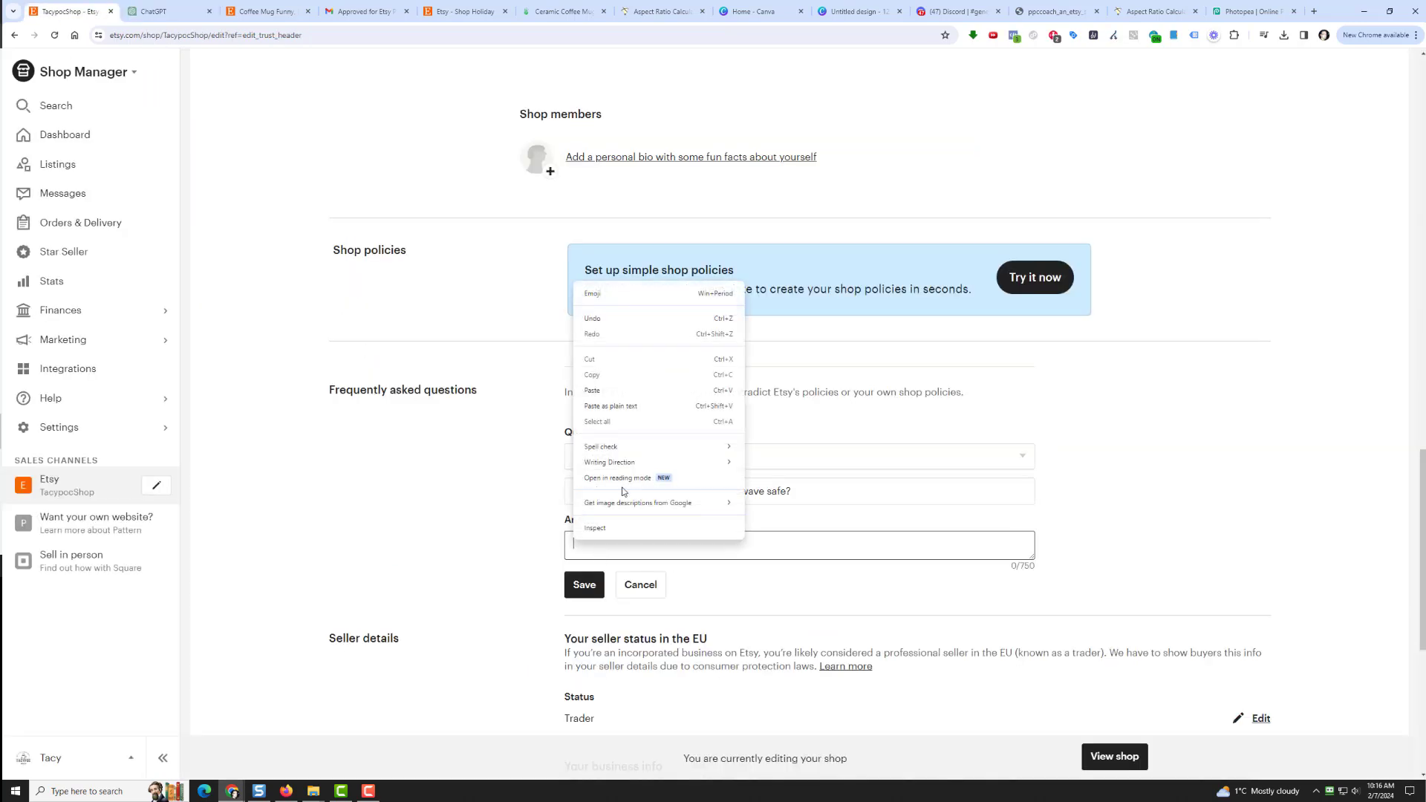
left_click(639, 390)
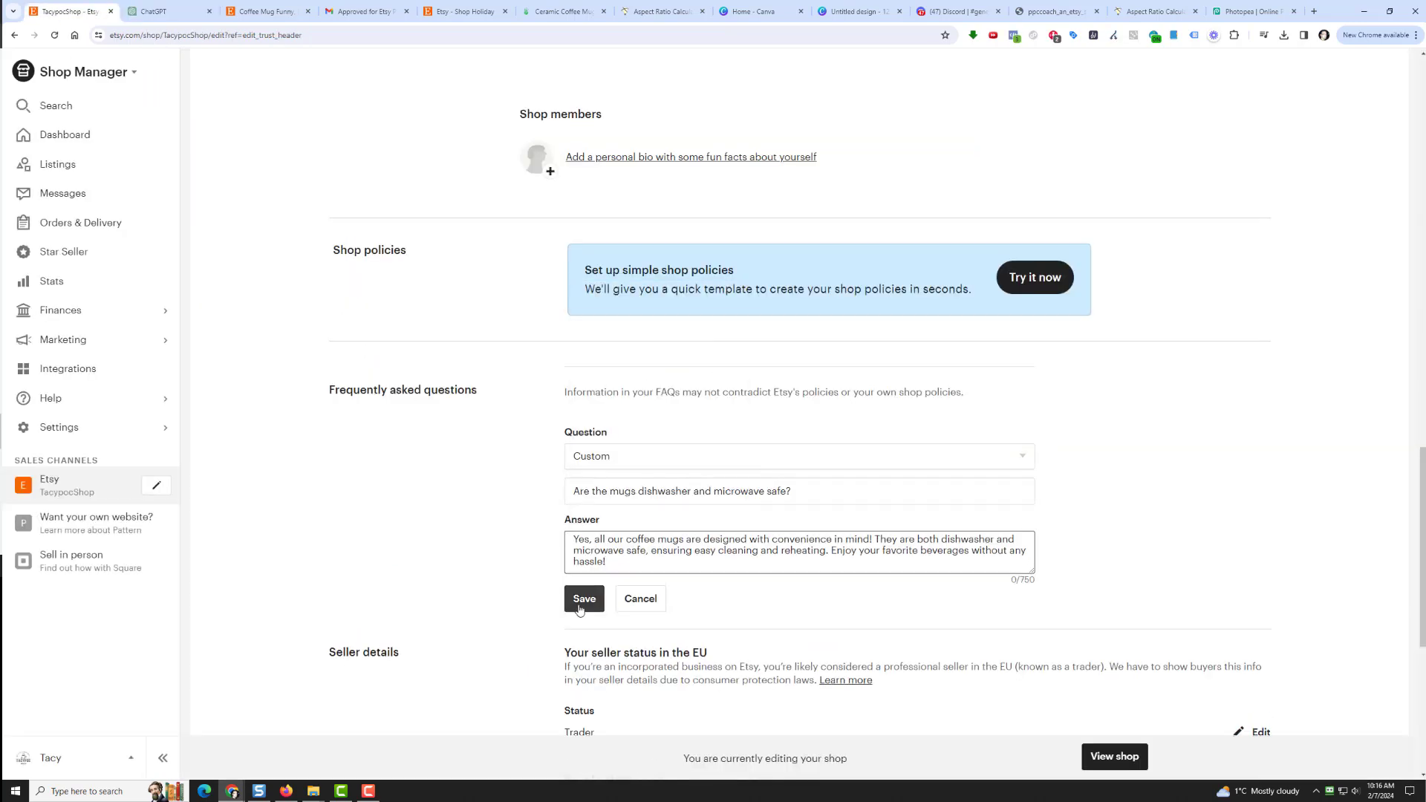
left_click(584, 598)
left_click(620, 537)
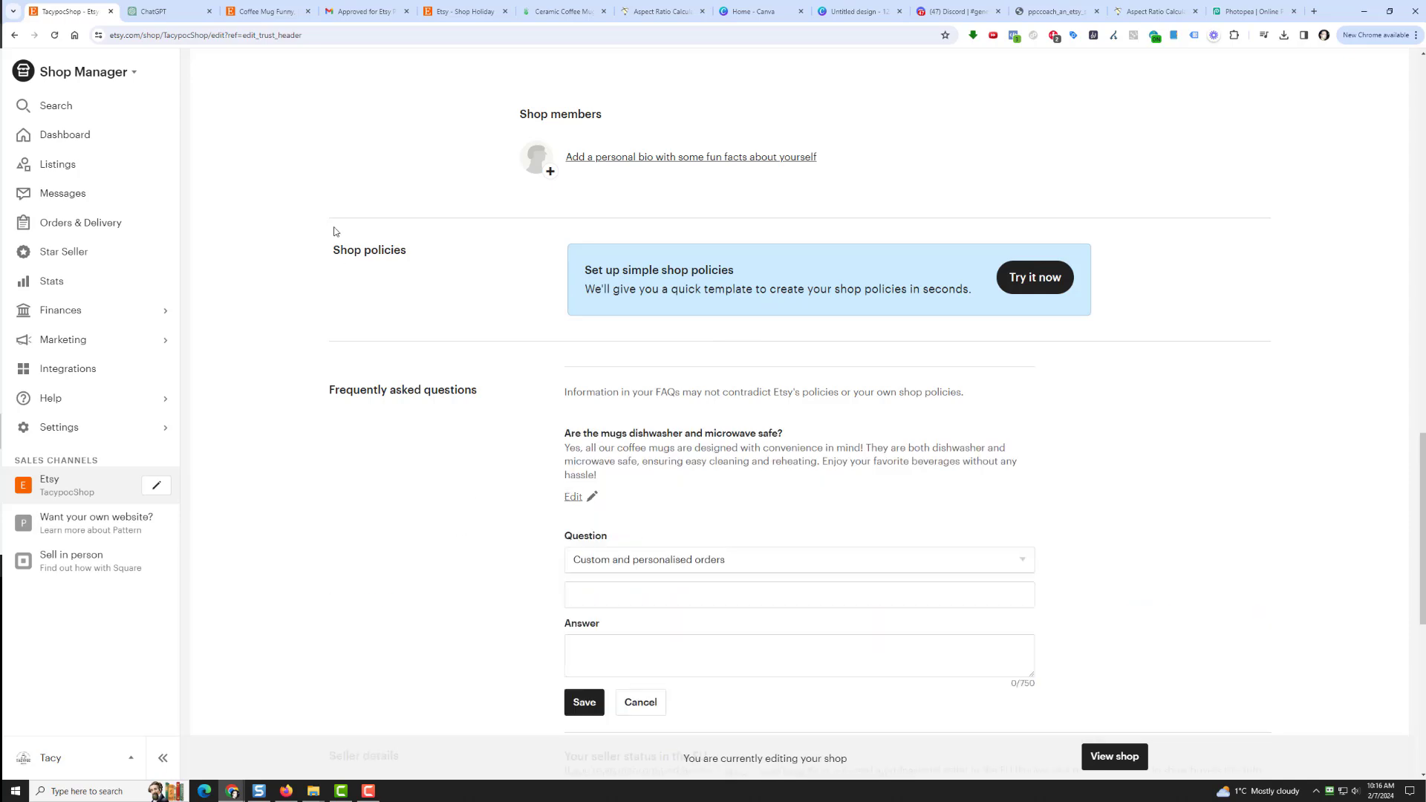
Step: Add 'Can I customize a mug design?' from ChatGPT as a Custom FAQ question
left_click(156, 12)
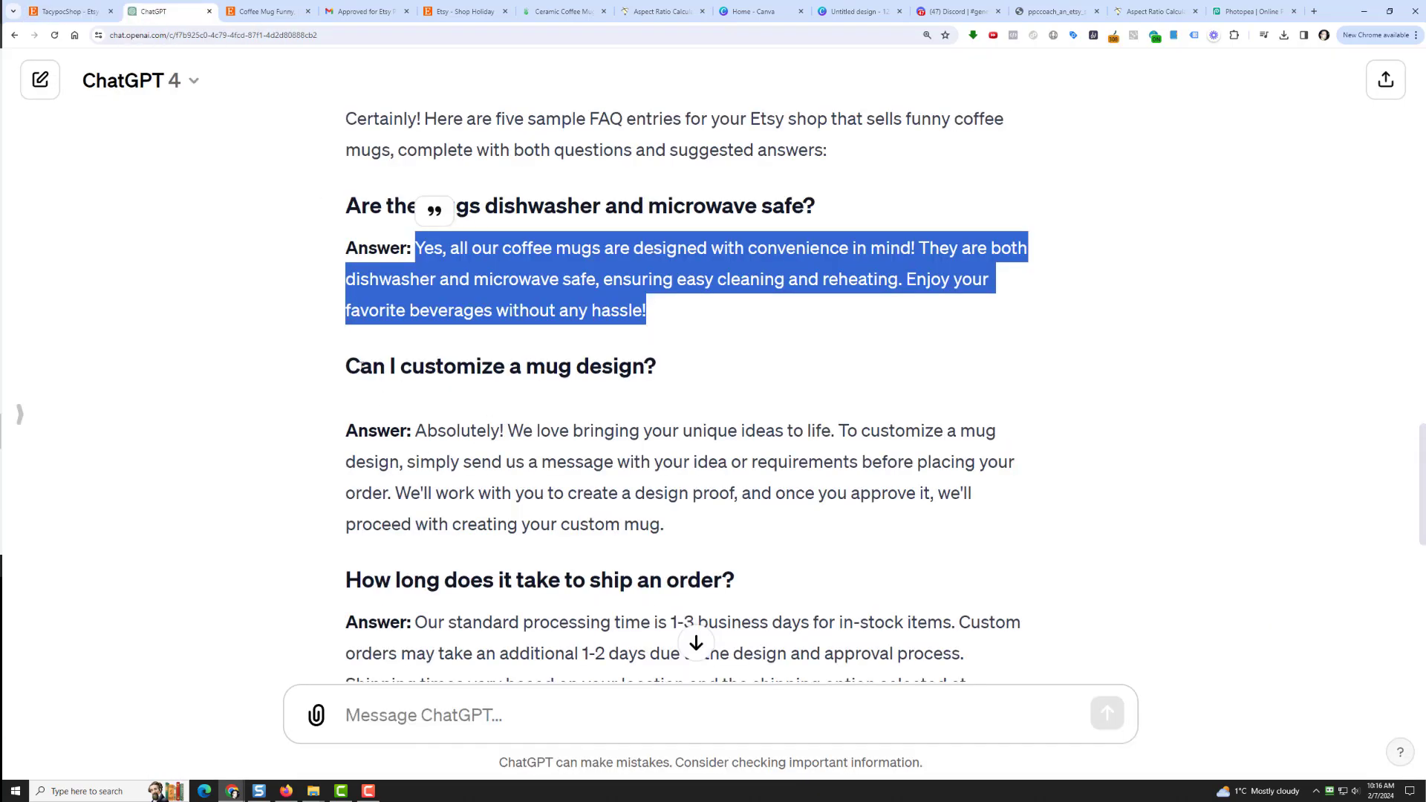
left_click_drag(353, 366, 609, 371)
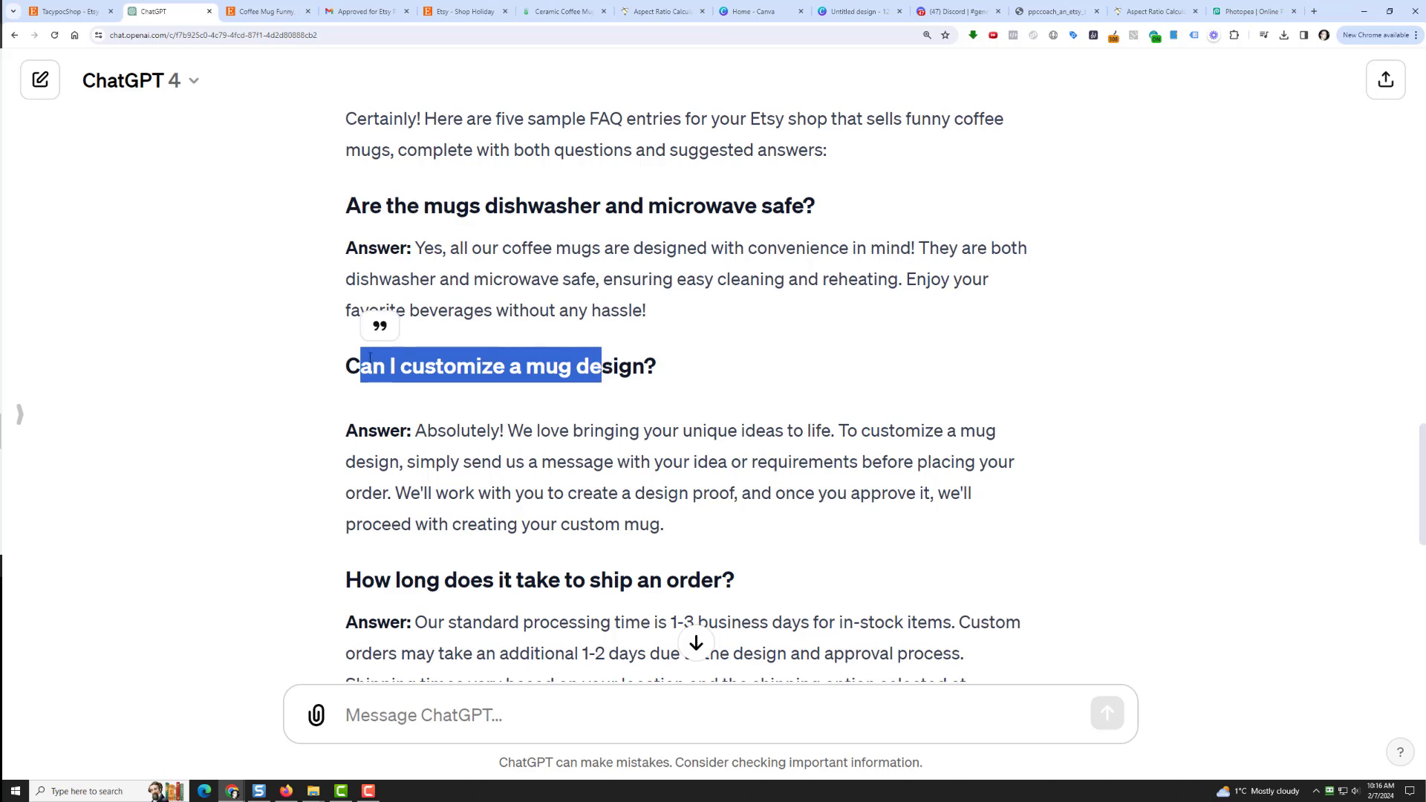
left_click(358, 360)
left_click_drag(350, 365, 682, 372)
right_click(644, 376)
left_click(654, 380)
left_click(71, 12)
left_click(609, 608)
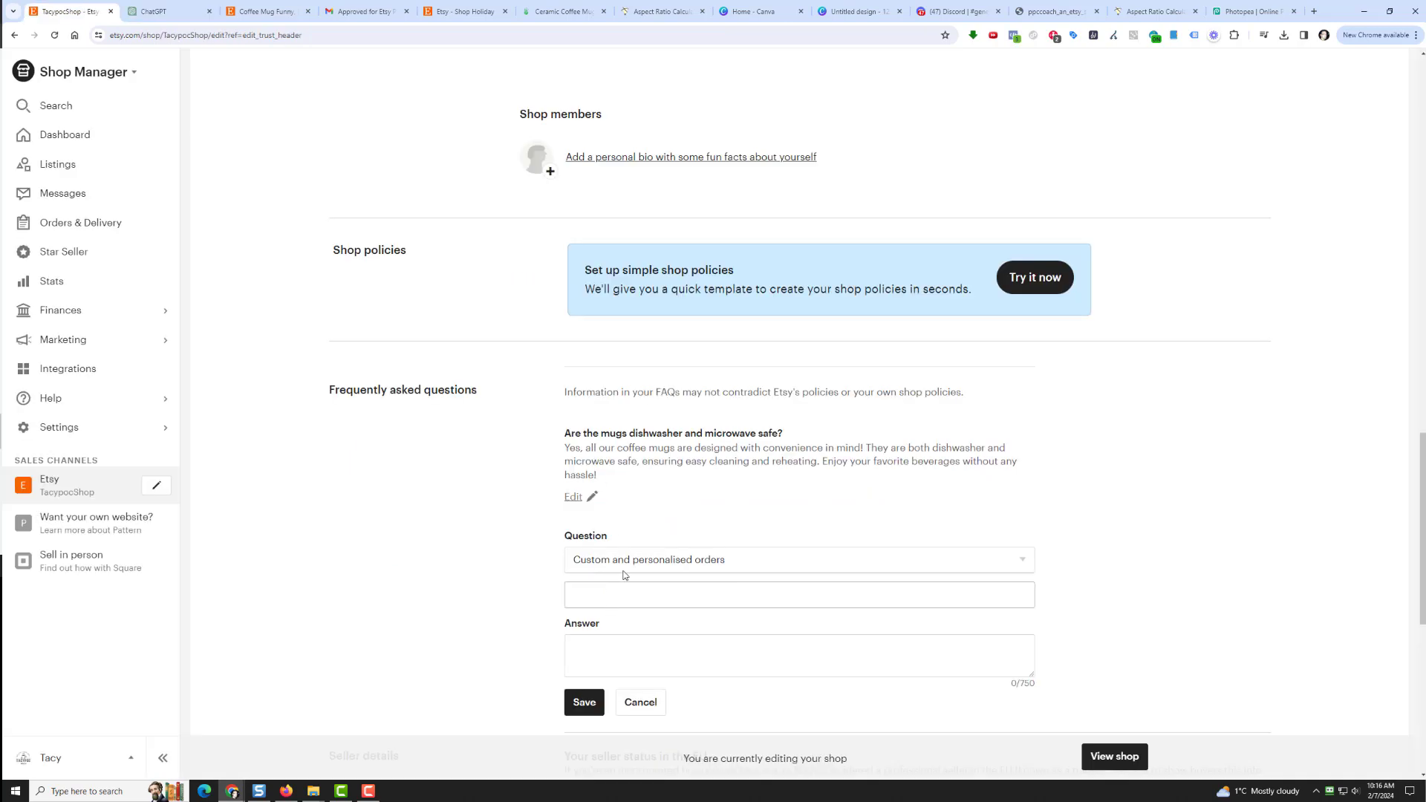
left_click(644, 559)
left_click(643, 643)
right_click(626, 598)
left_click(657, 437)
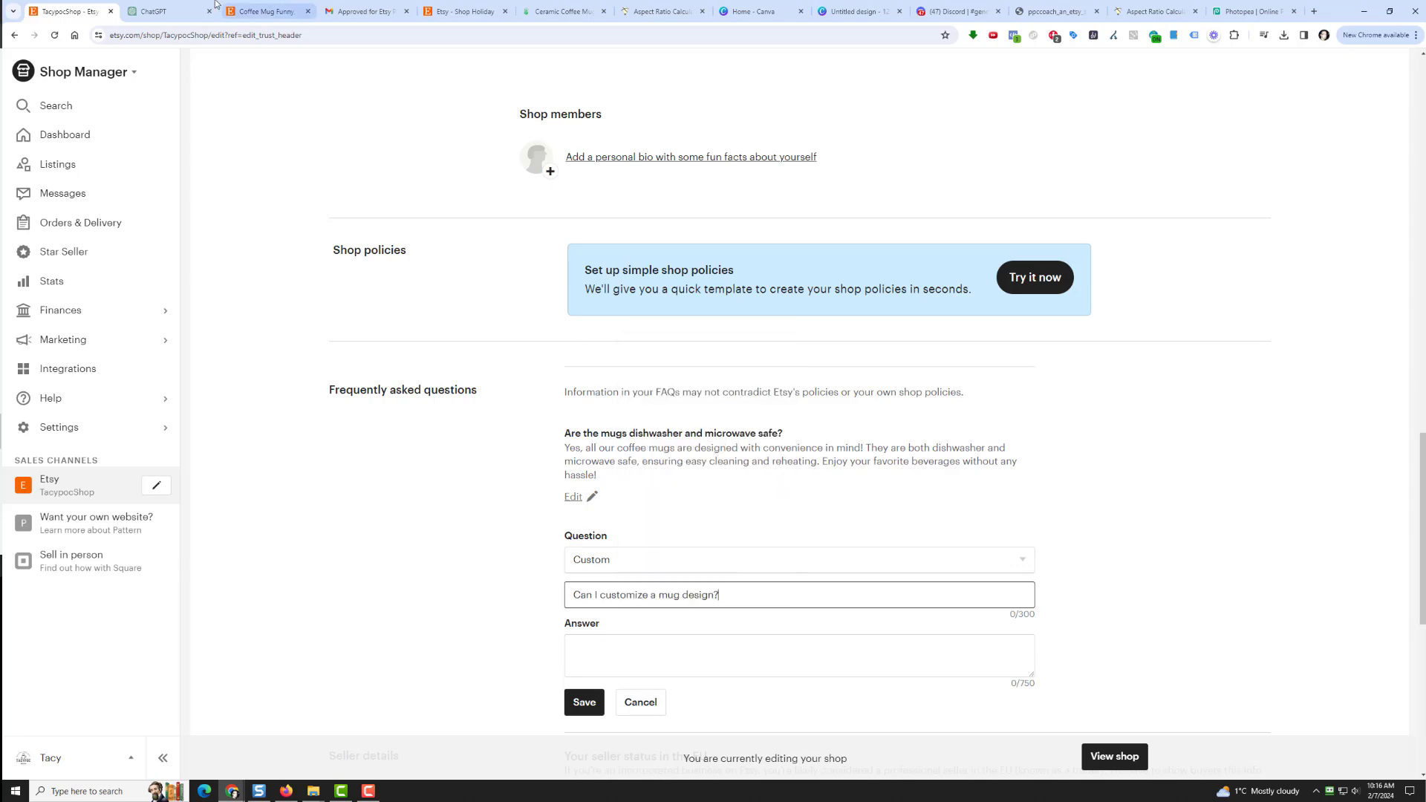
Step: Paste ChatGPT's design-proof answer into the Answer box and save the customization FAQ
left_click(165, 11)
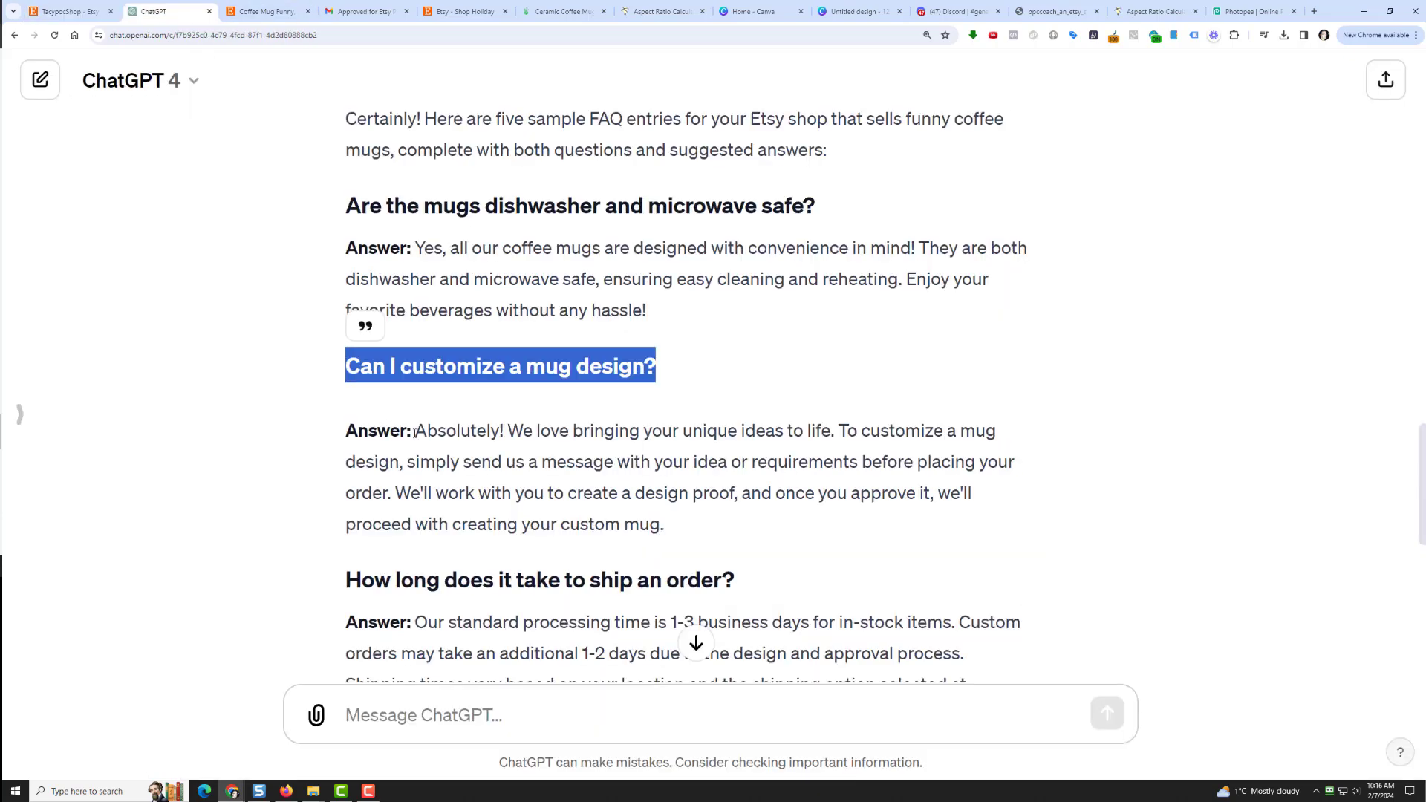
left_click_drag(416, 435, 677, 509)
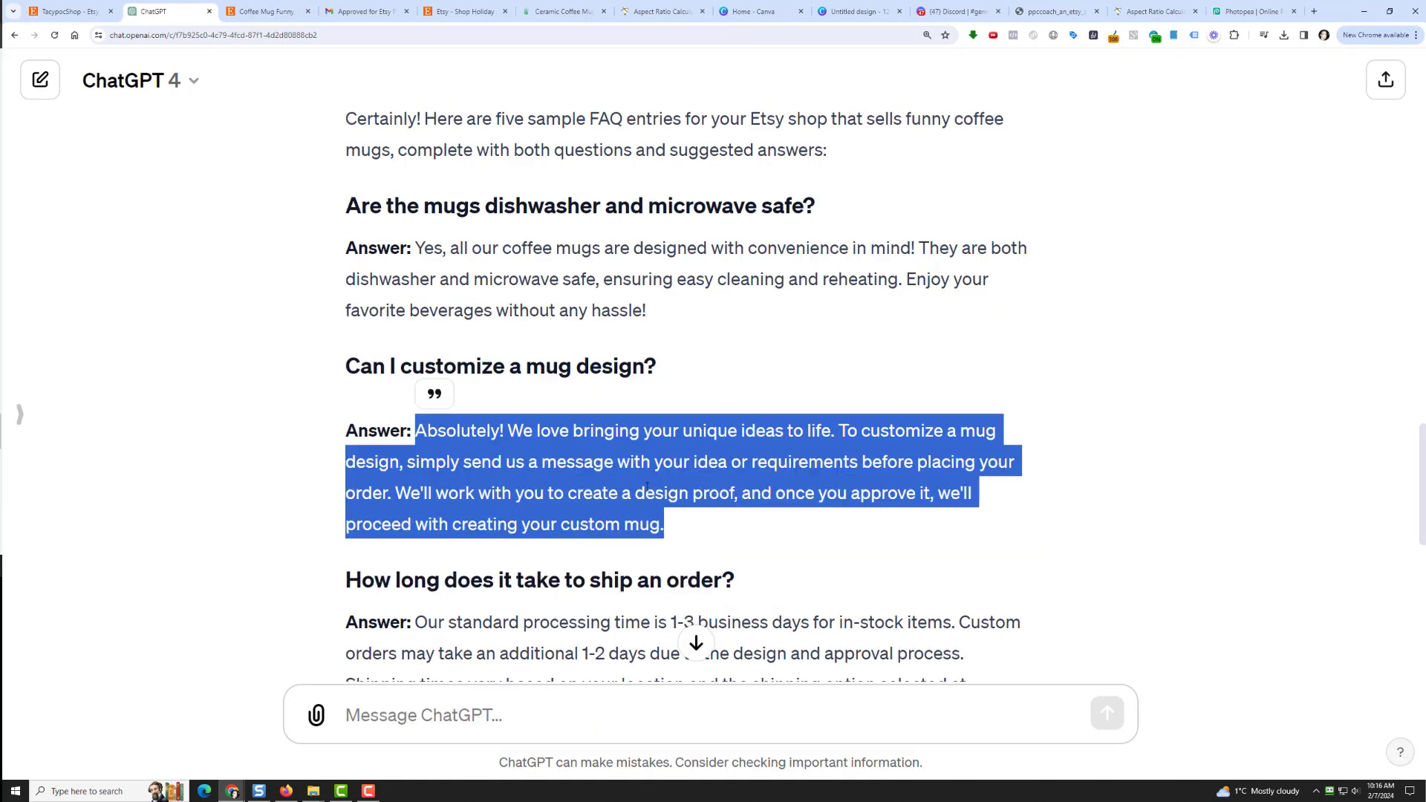
right_click(647, 486)
left_click(667, 499)
left_click(67, 11)
left_click(607, 653)
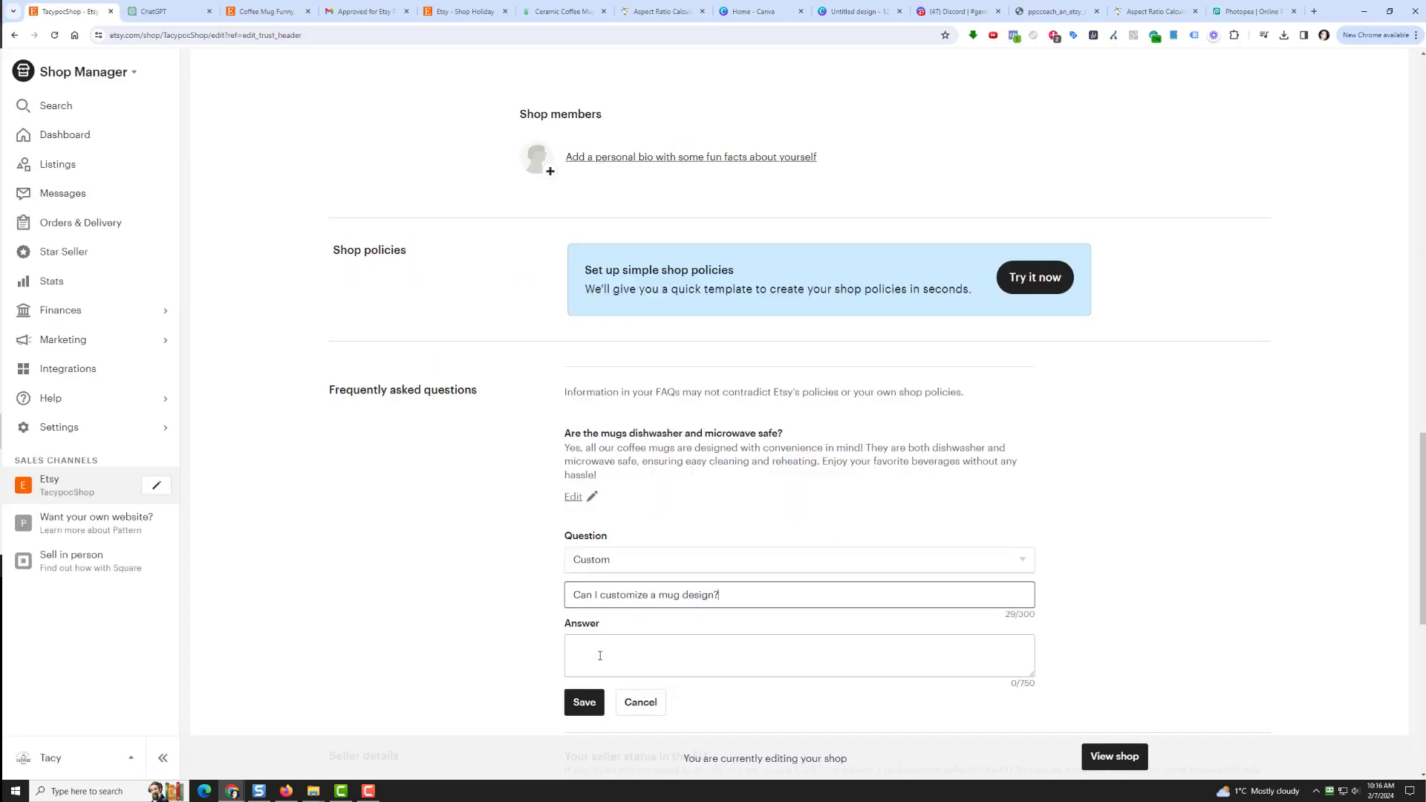
right_click(606, 657)
left_click(634, 505)
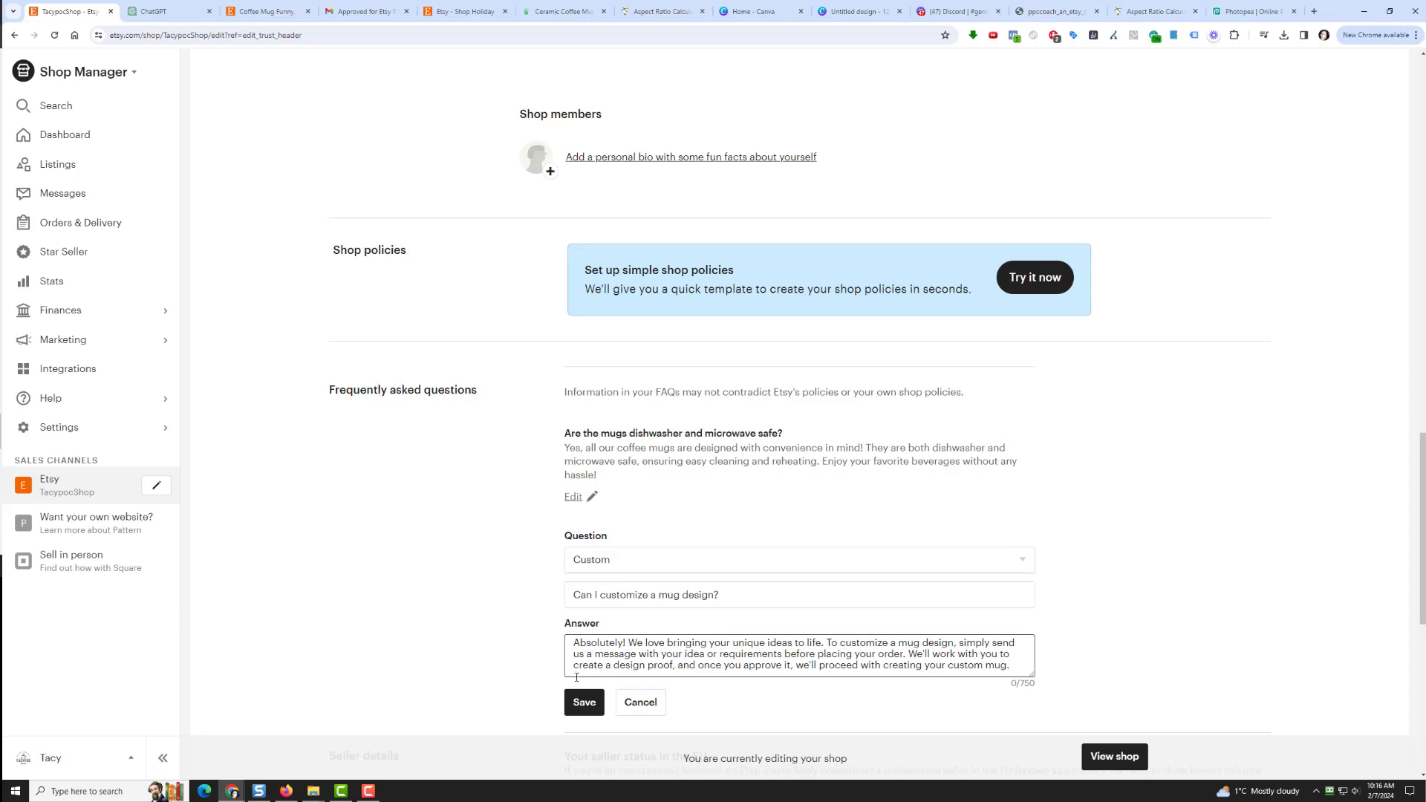
left_click(584, 689)
scroll(505, 568, "down", 2)
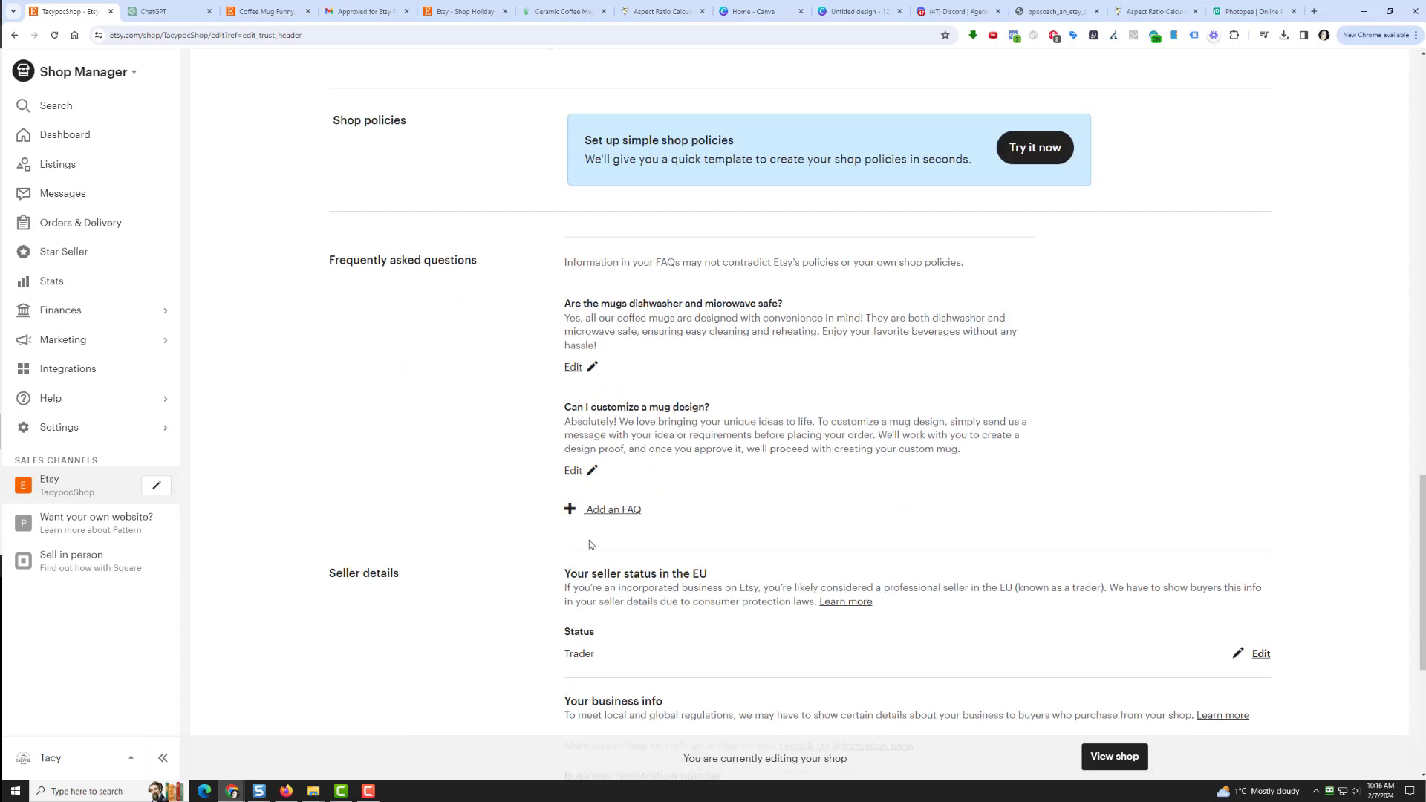
Step: Start a new Custom FAQ with the question 'How long does it take to ship an order?'
left_click(613, 518)
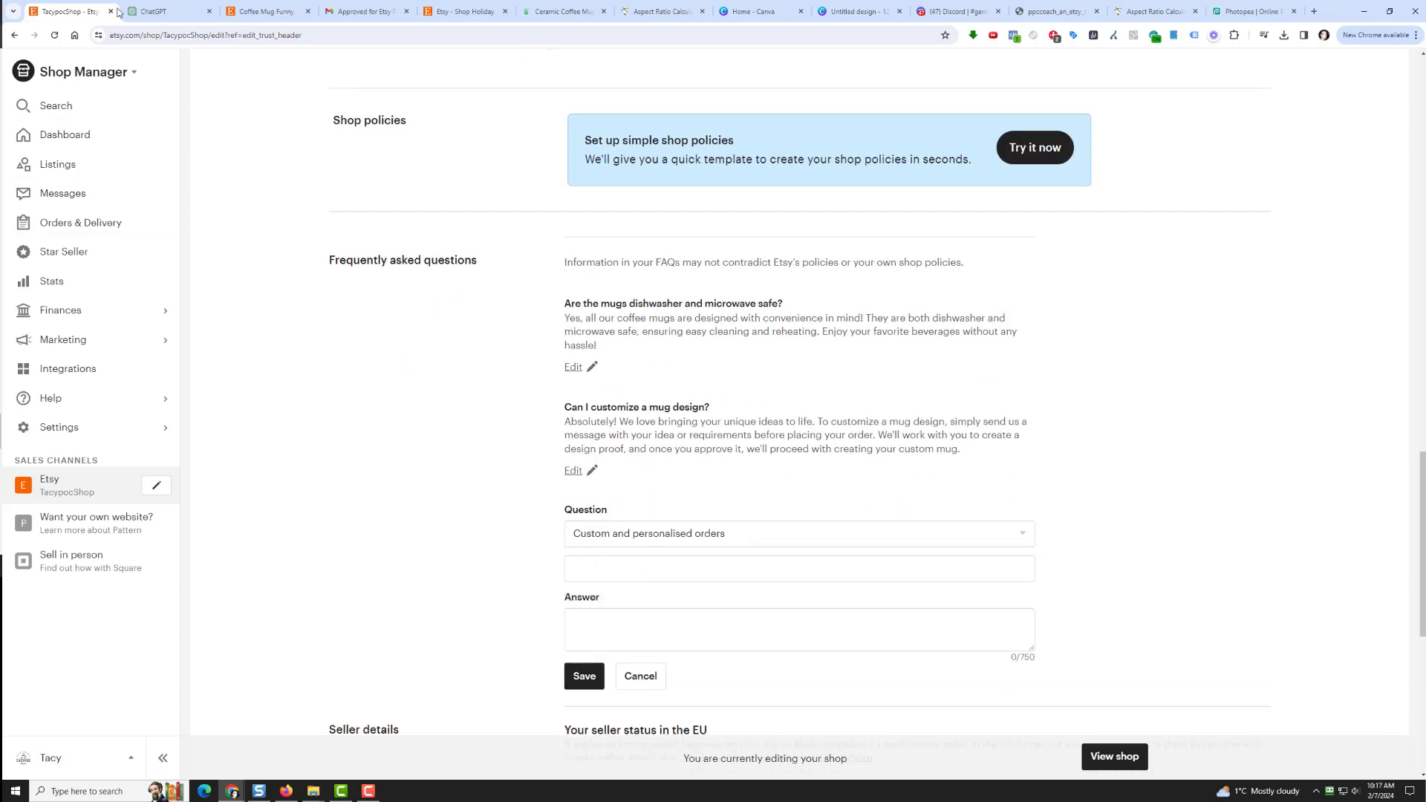
left_click(155, 13)
scroll(323, 457, "down", 3)
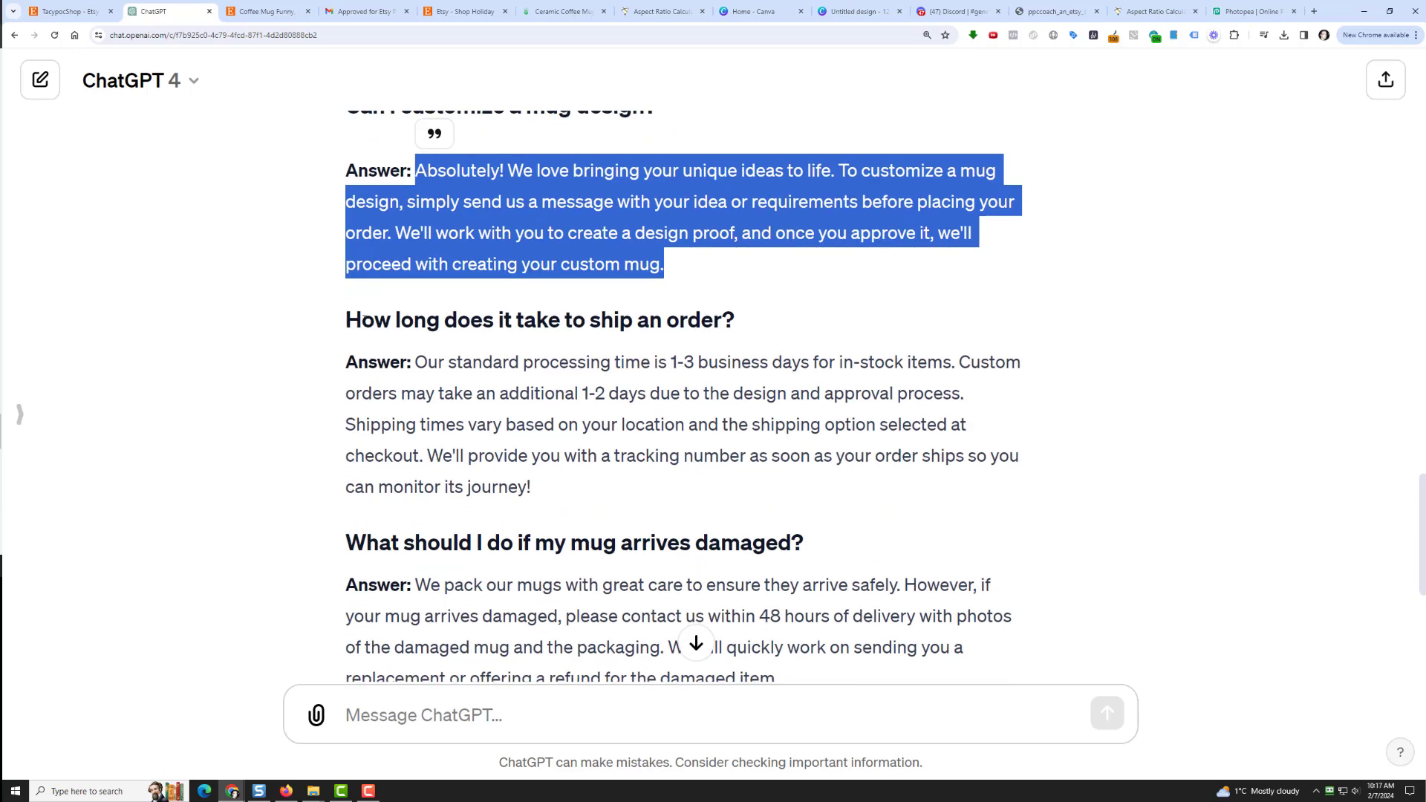
left_click_drag(346, 320, 736, 327)
right_click(725, 335)
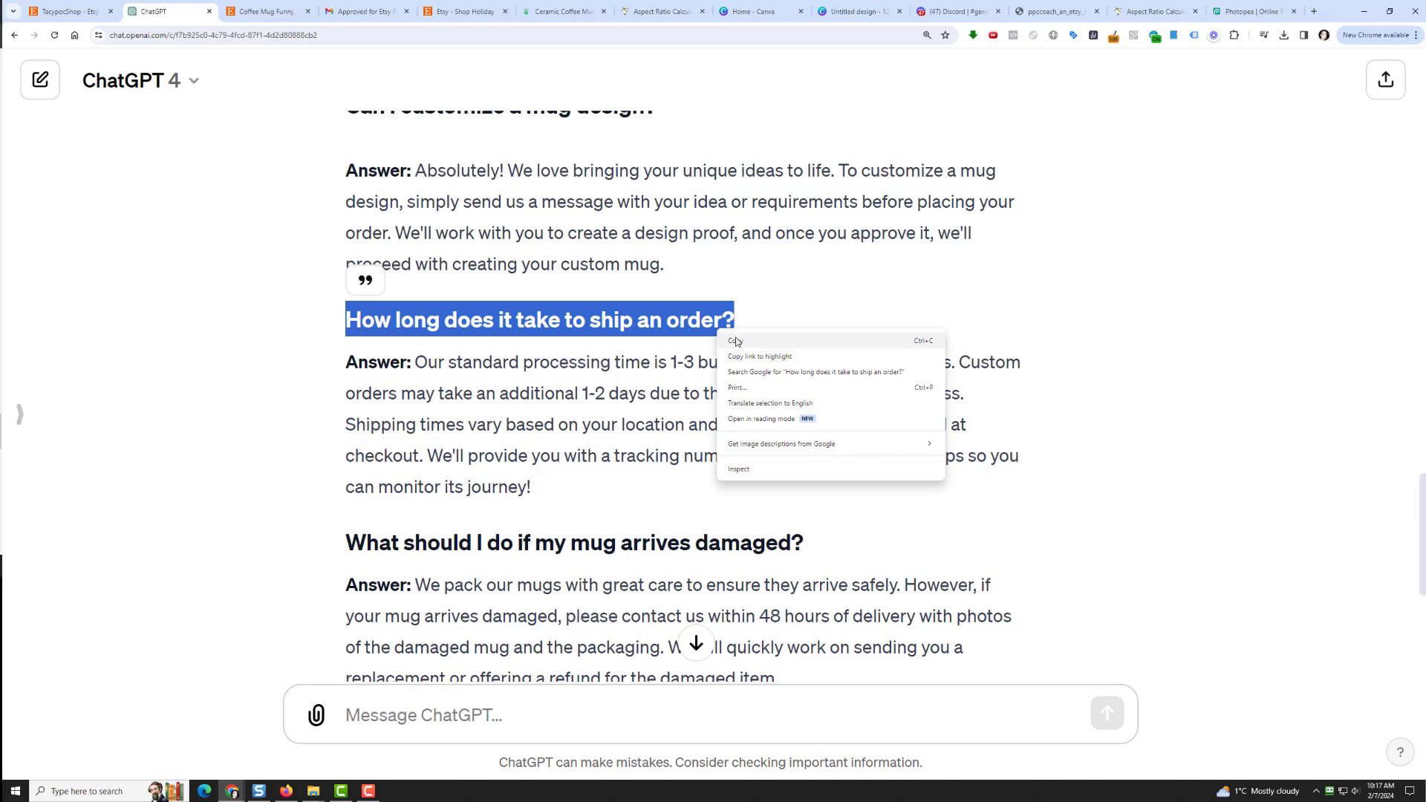
left_click(730, 341)
left_click(67, 12)
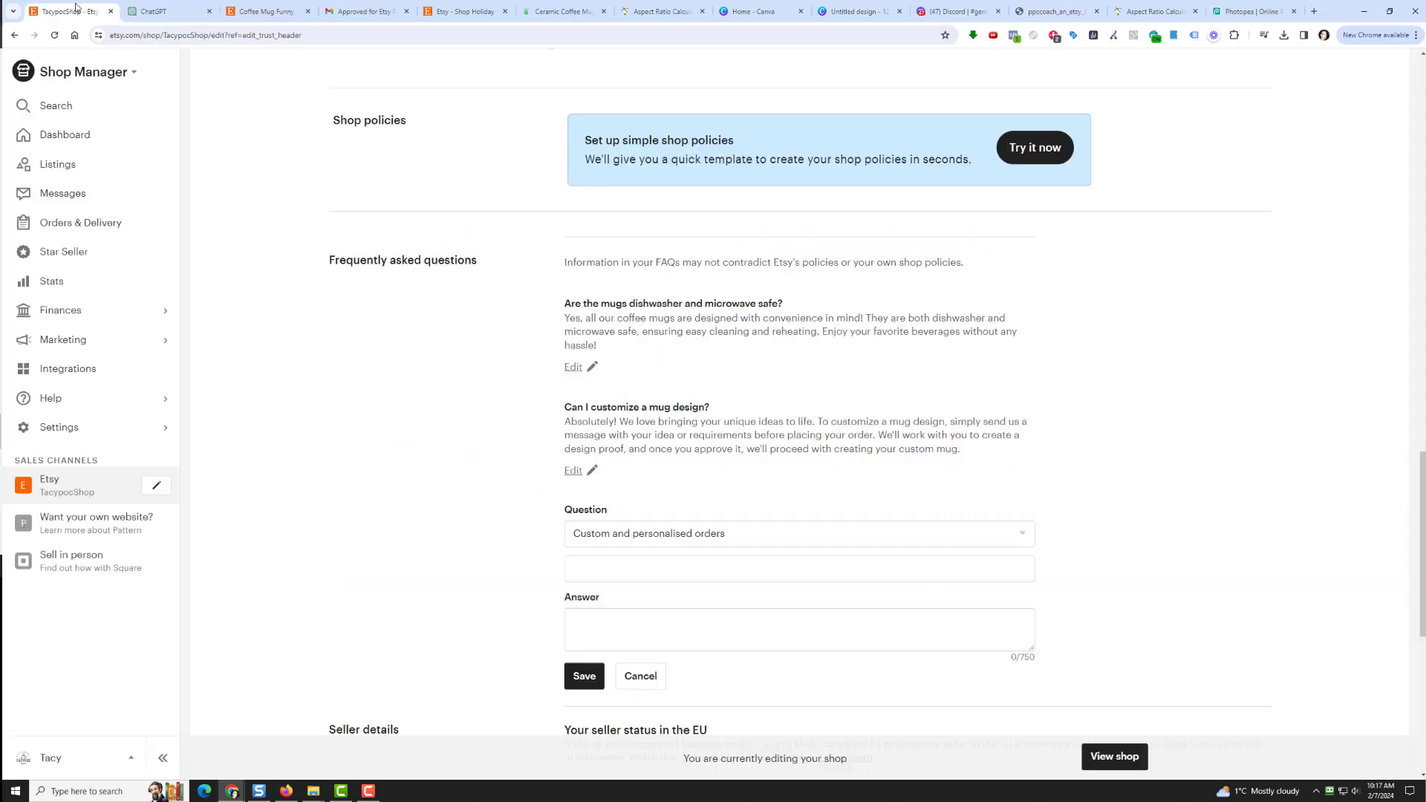
left_click(615, 545)
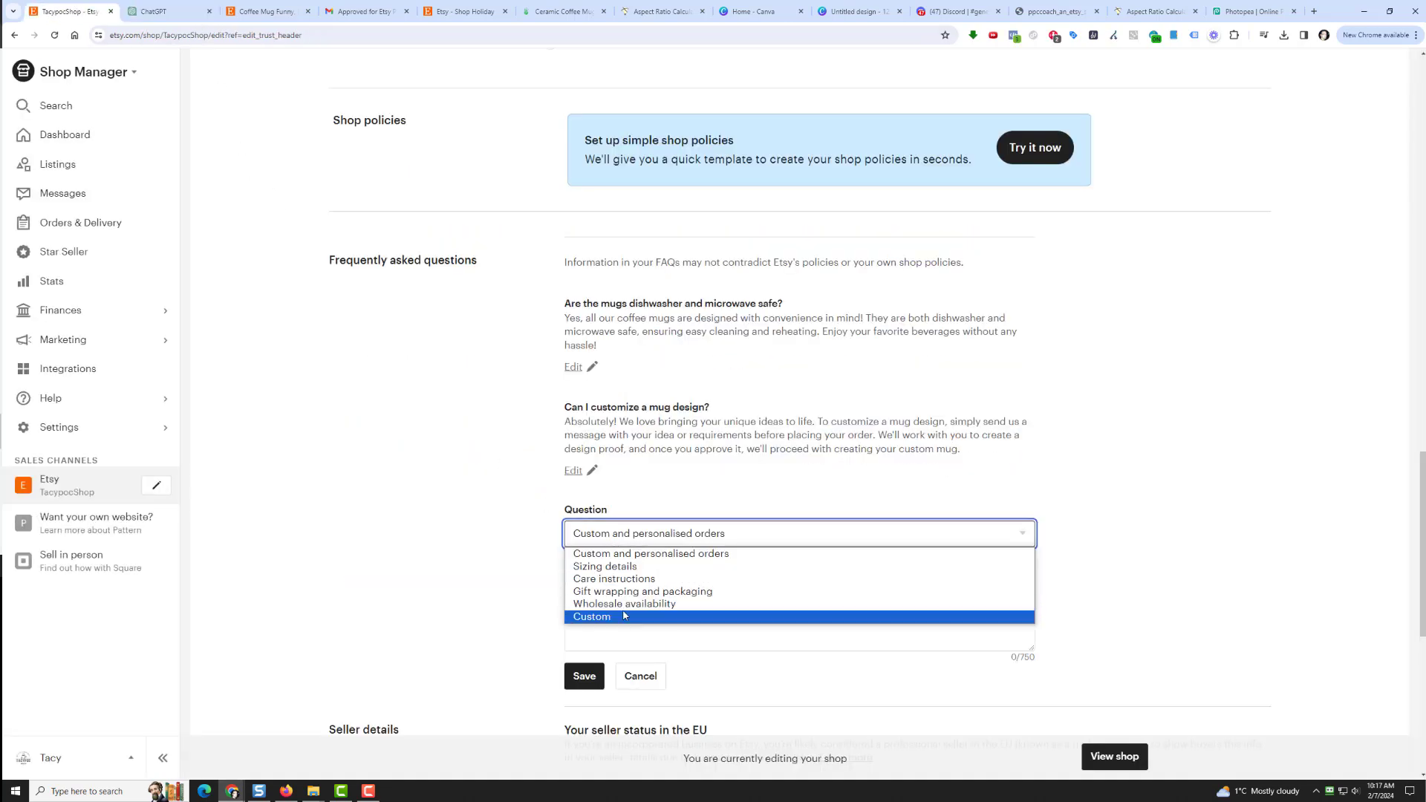
left_click(621, 616)
left_click(606, 570)
right_click(606, 571)
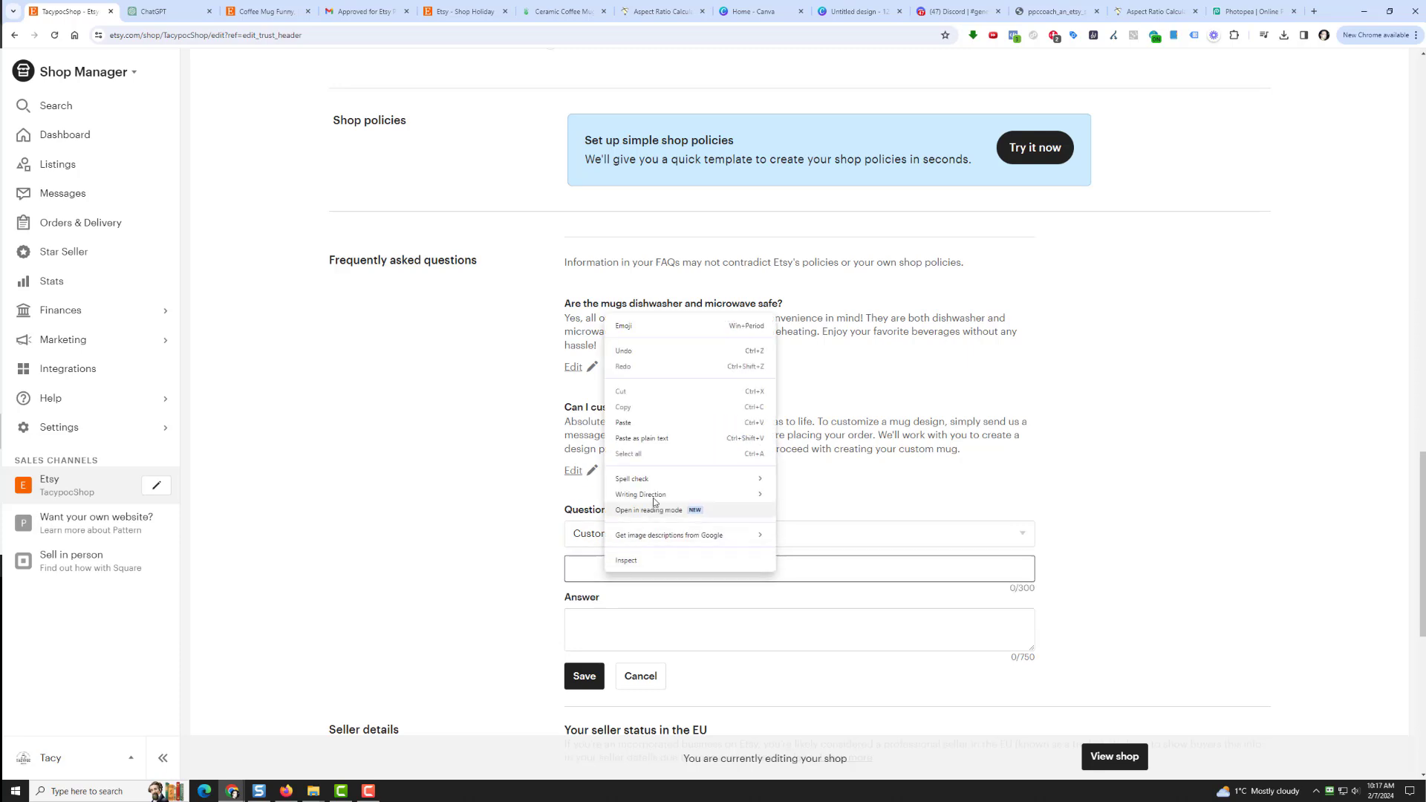
left_click(655, 422)
key("Tab")
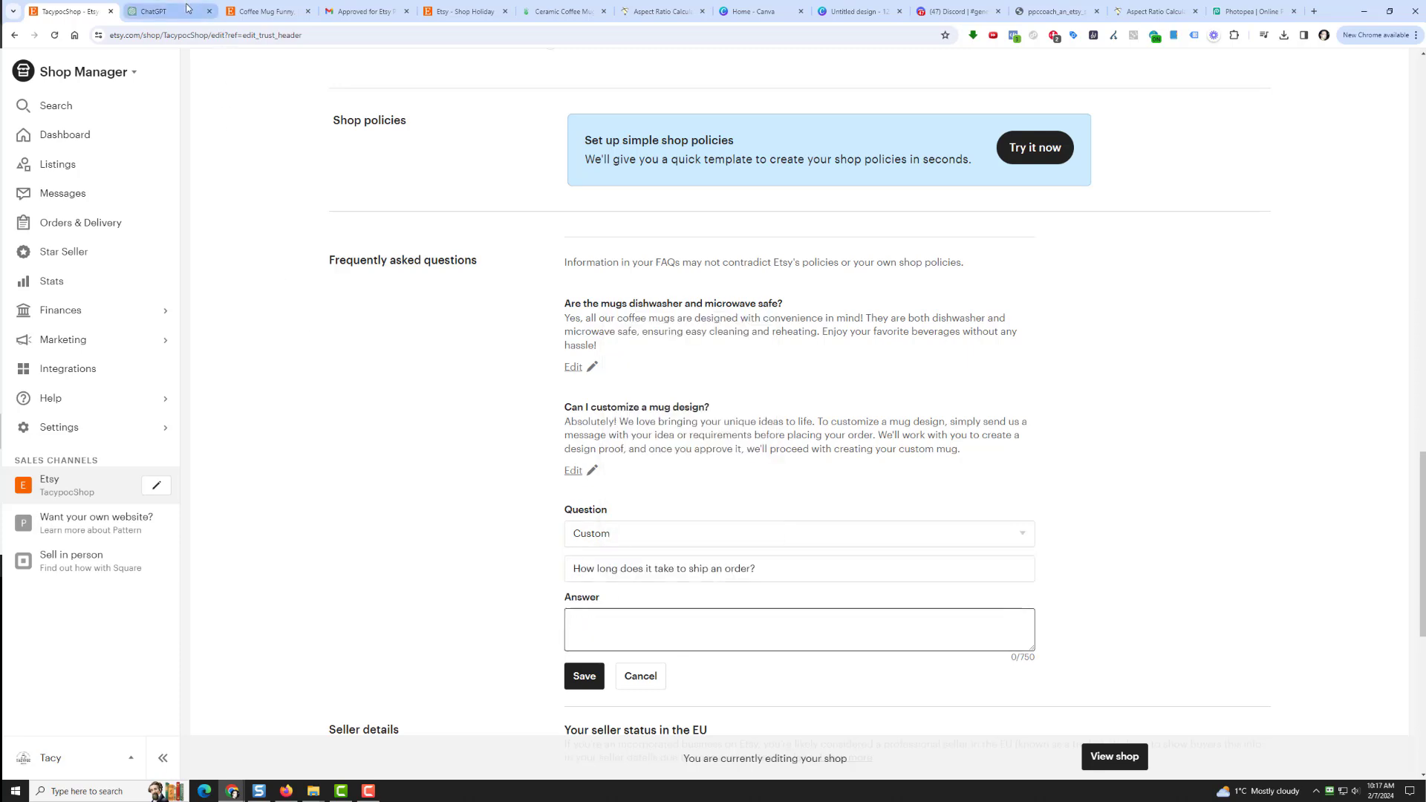
Step: Paste ChatGPT's 1-3 business day processing answer and save the shipping FAQ
left_click(156, 11)
left_click_drag(422, 361, 566, 492)
right_click(565, 437)
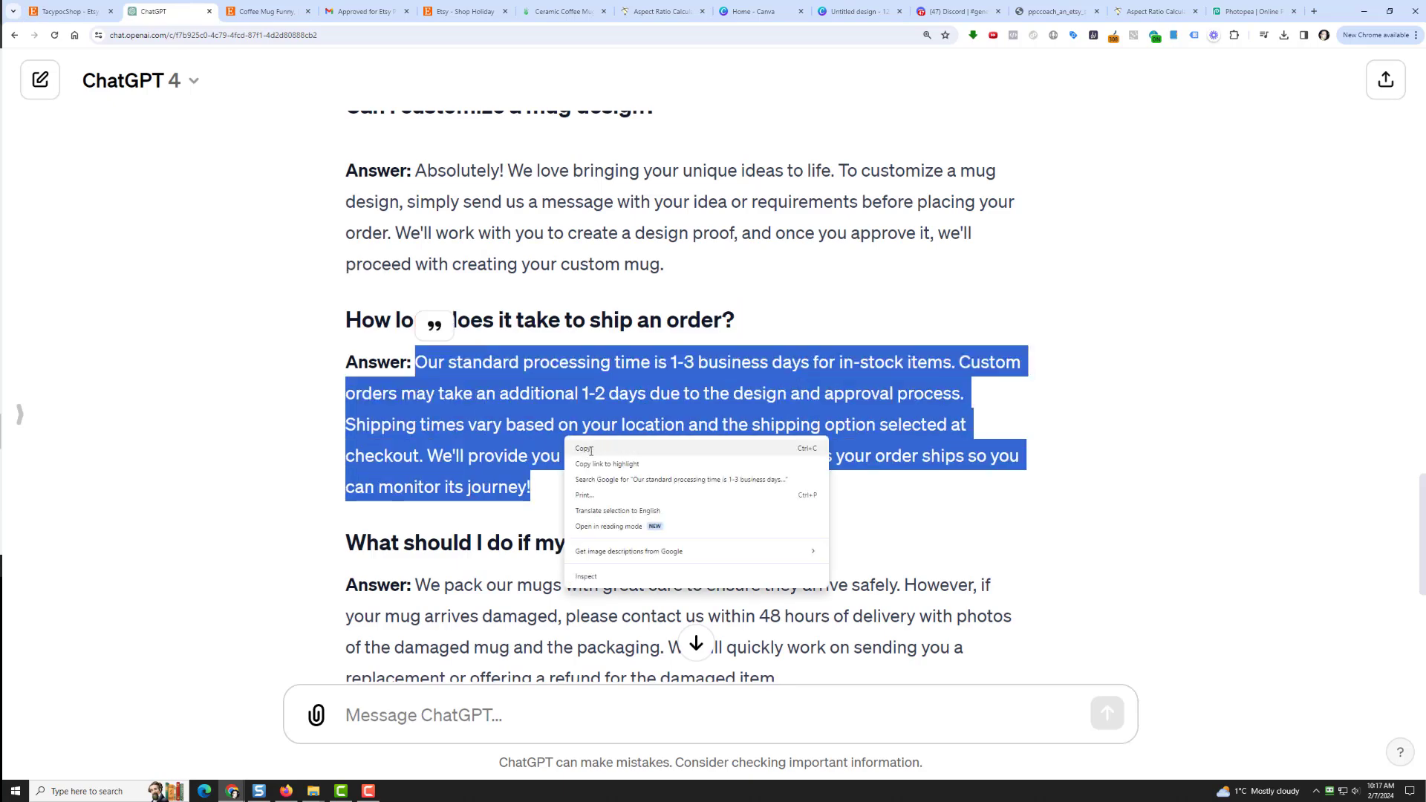
left_click(584, 449)
left_click(70, 11)
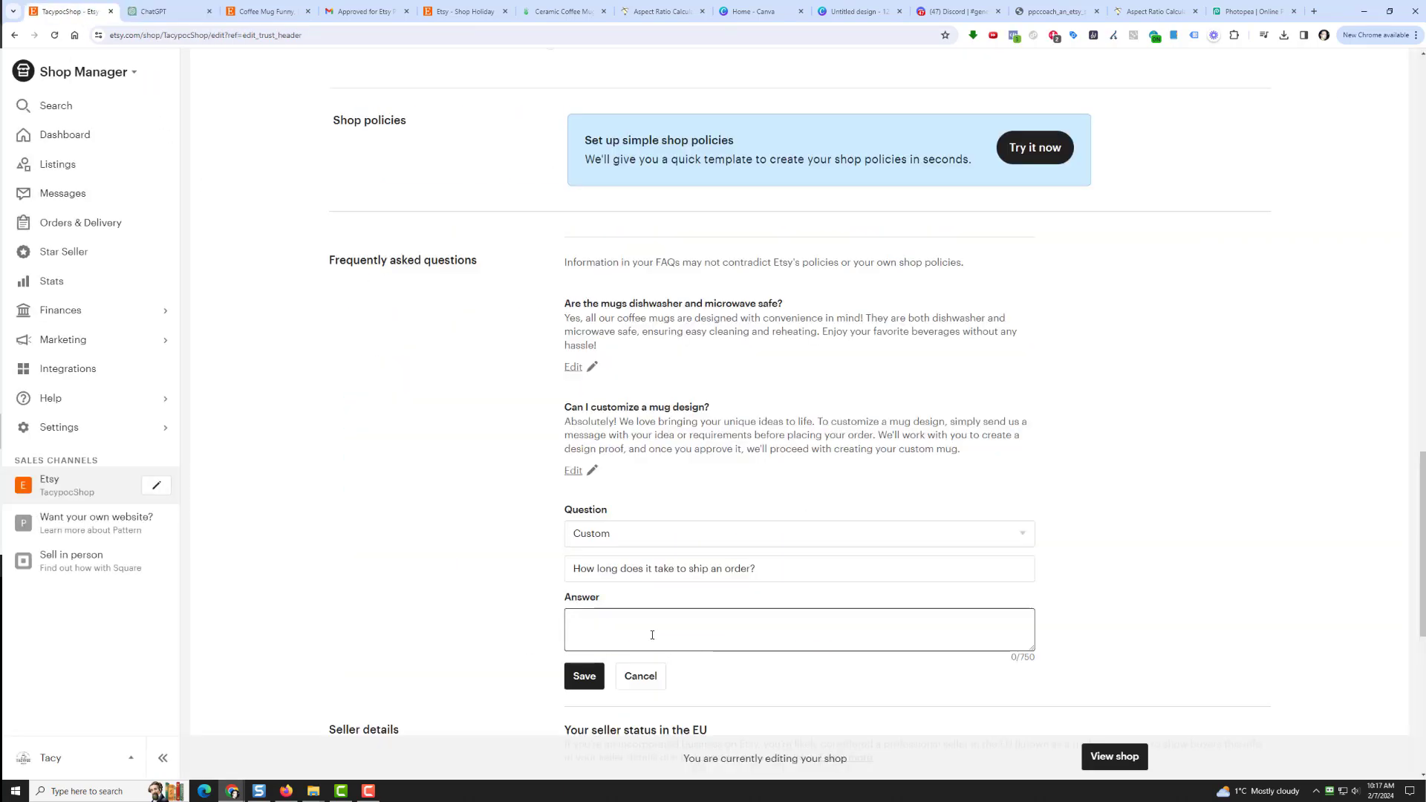
right_click(650, 631)
left_click(697, 484)
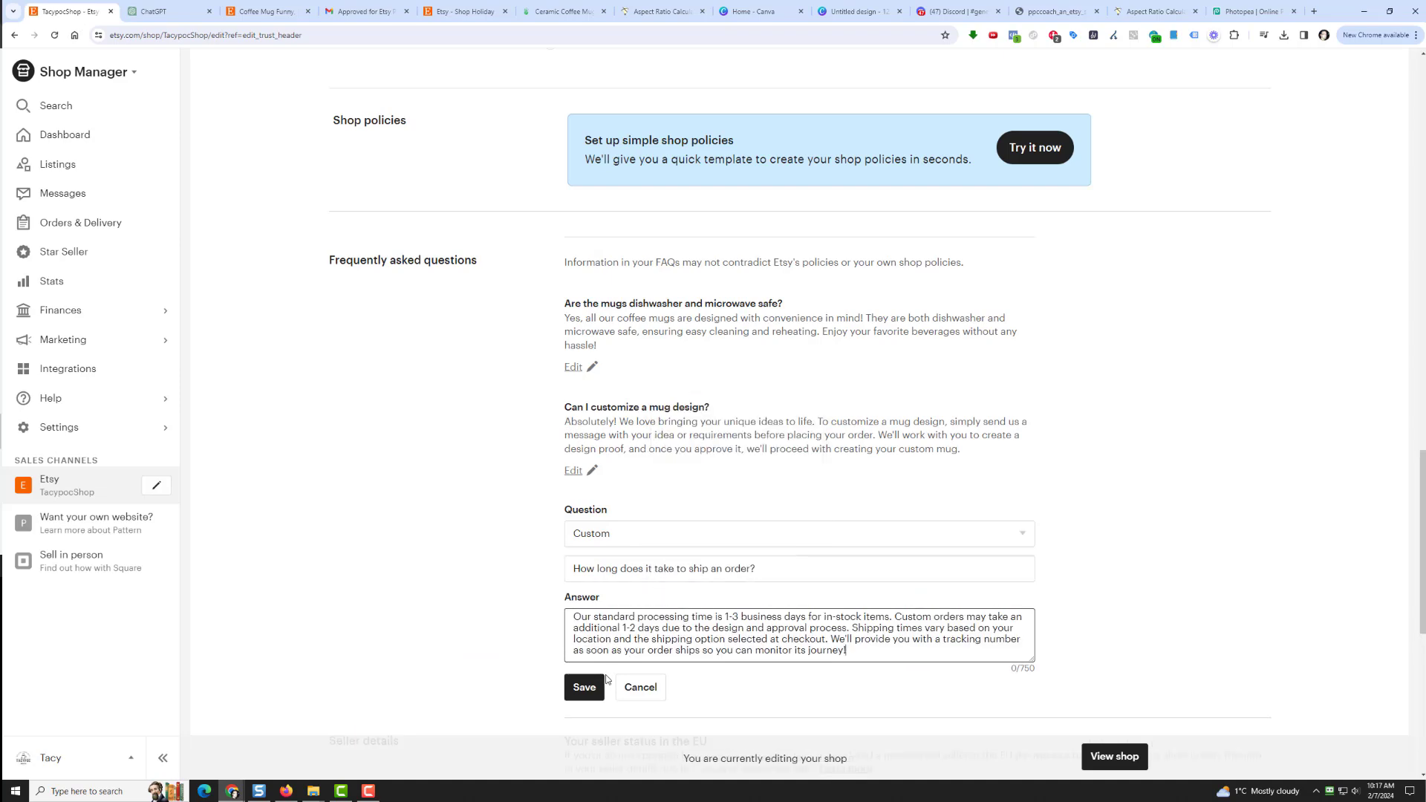
left_click(584, 676)
scroll(467, 573, "down", 3)
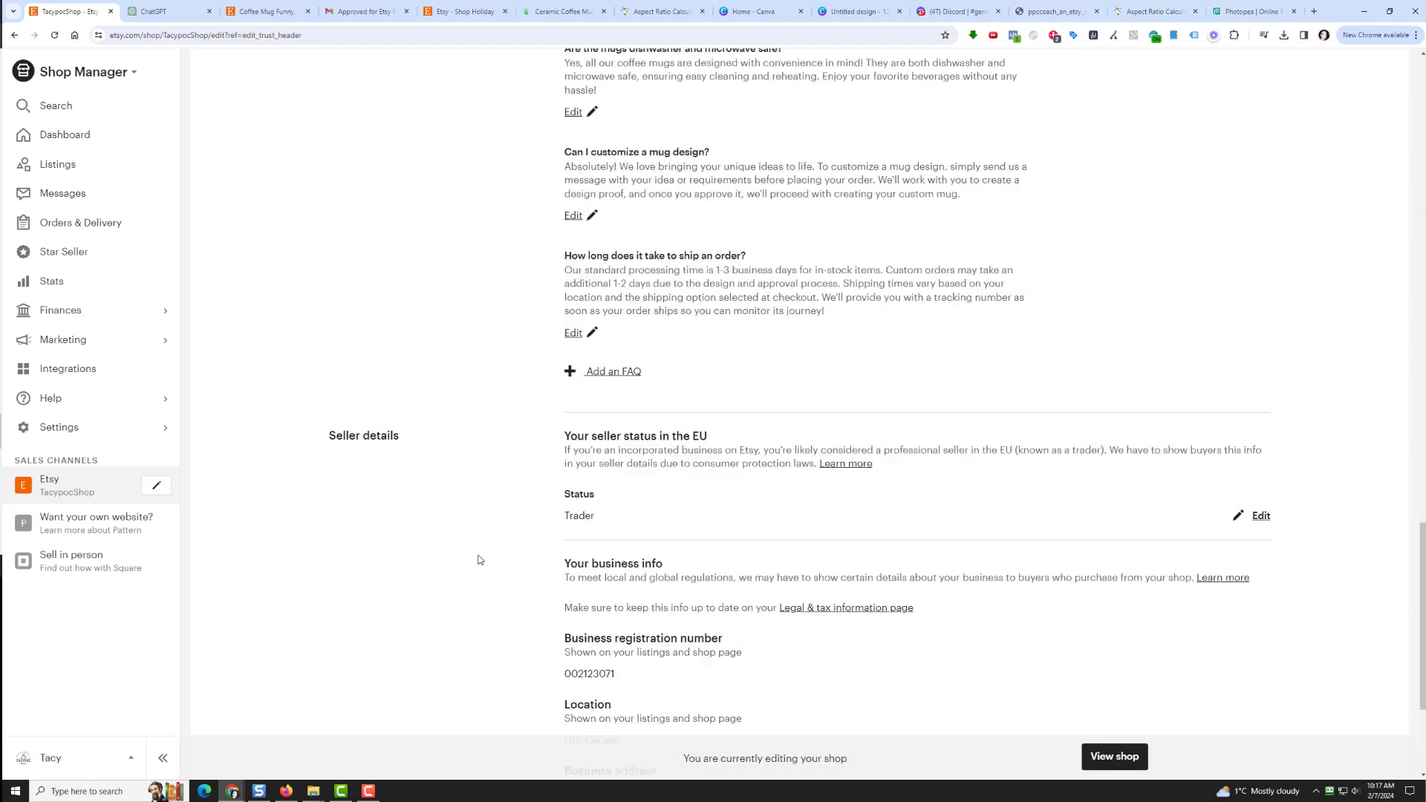
Step: Start a new Custom FAQ with the question 'What should I do if my mug arrives damaged?'
left_click(602, 367)
left_click(658, 391)
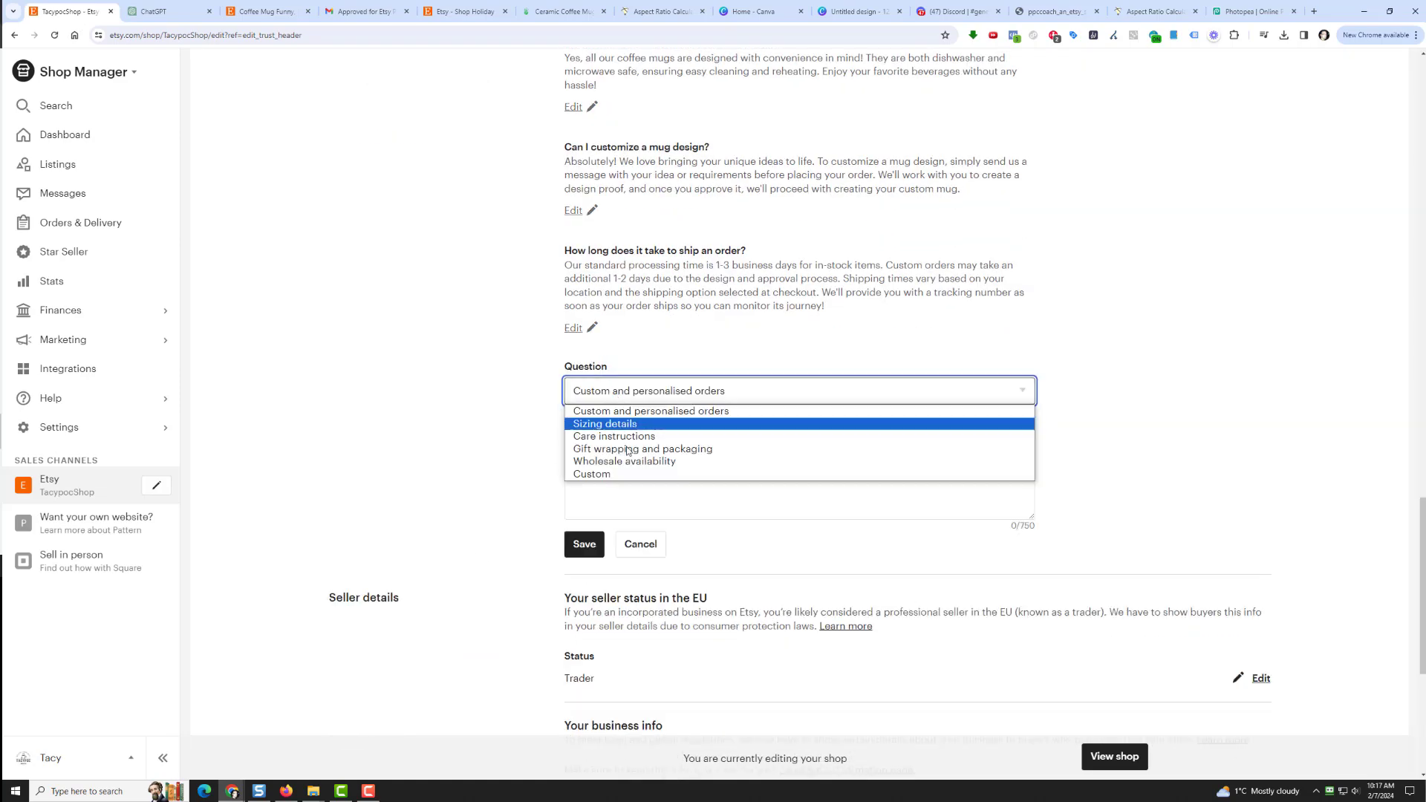
left_click(624, 480)
left_click(165, 11)
scroll(385, 442, "down", 1)
scroll(385, 441, "down", 1)
left_click_drag(345, 412, 792, 412)
right_click(805, 405)
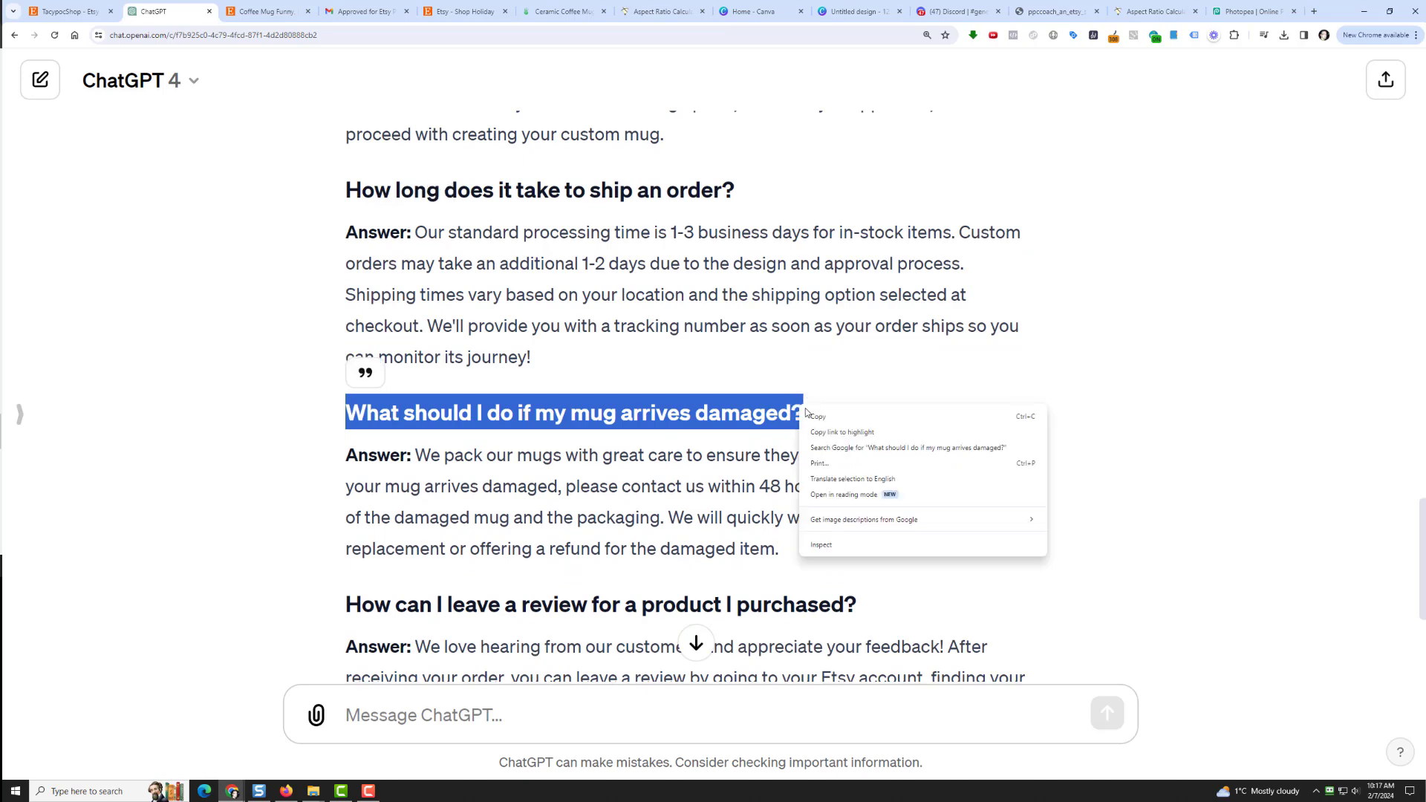
left_click(822, 416)
left_click(69, 9)
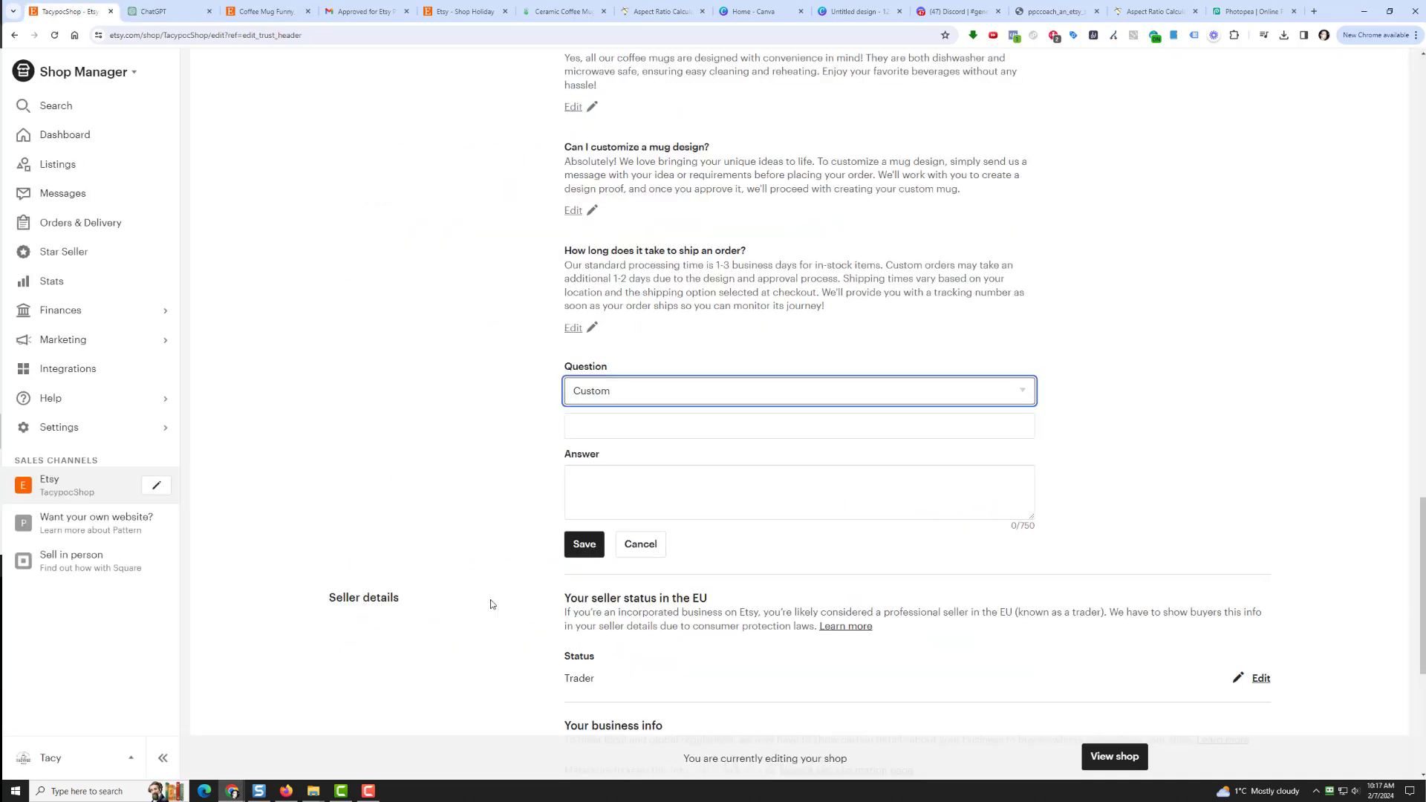
right_click(592, 437)
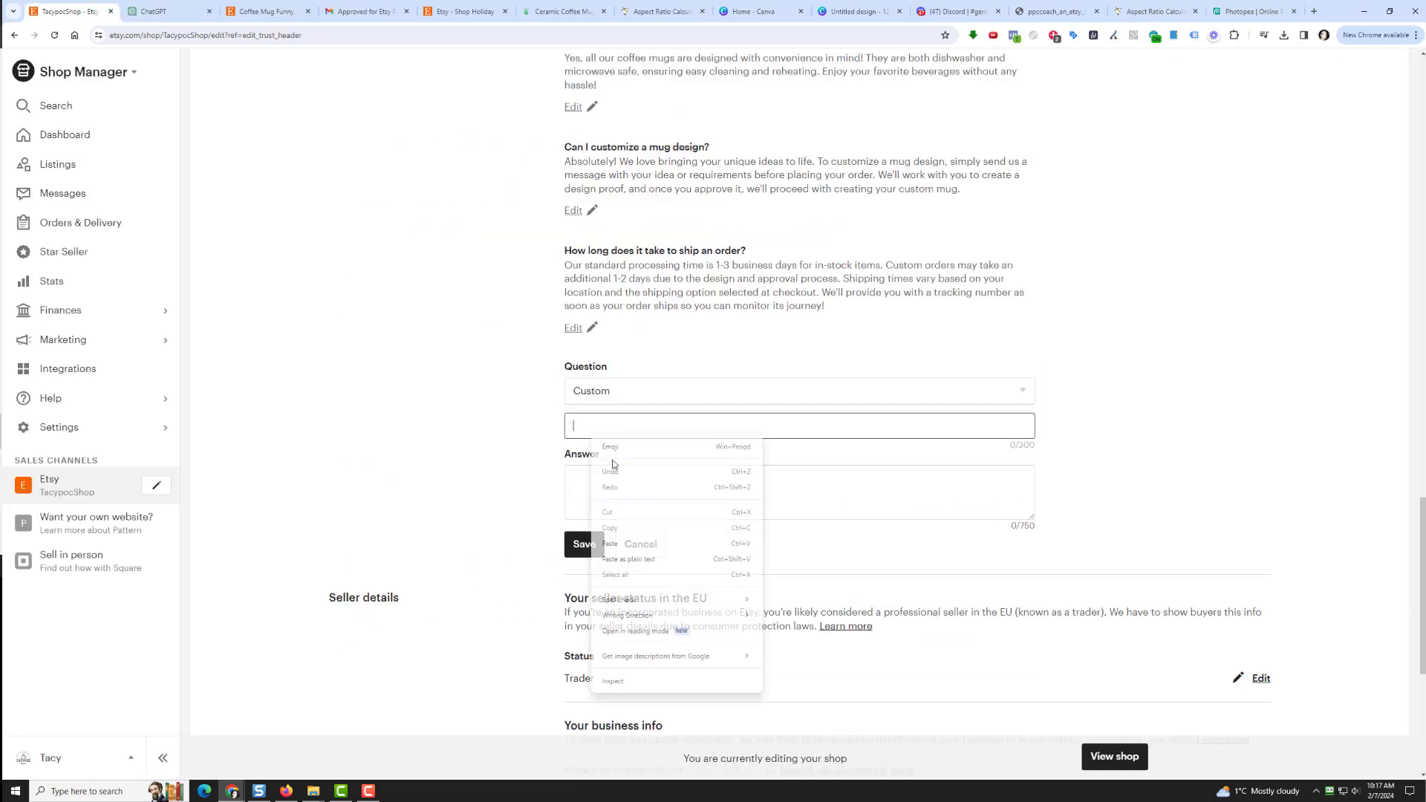
left_click(636, 542)
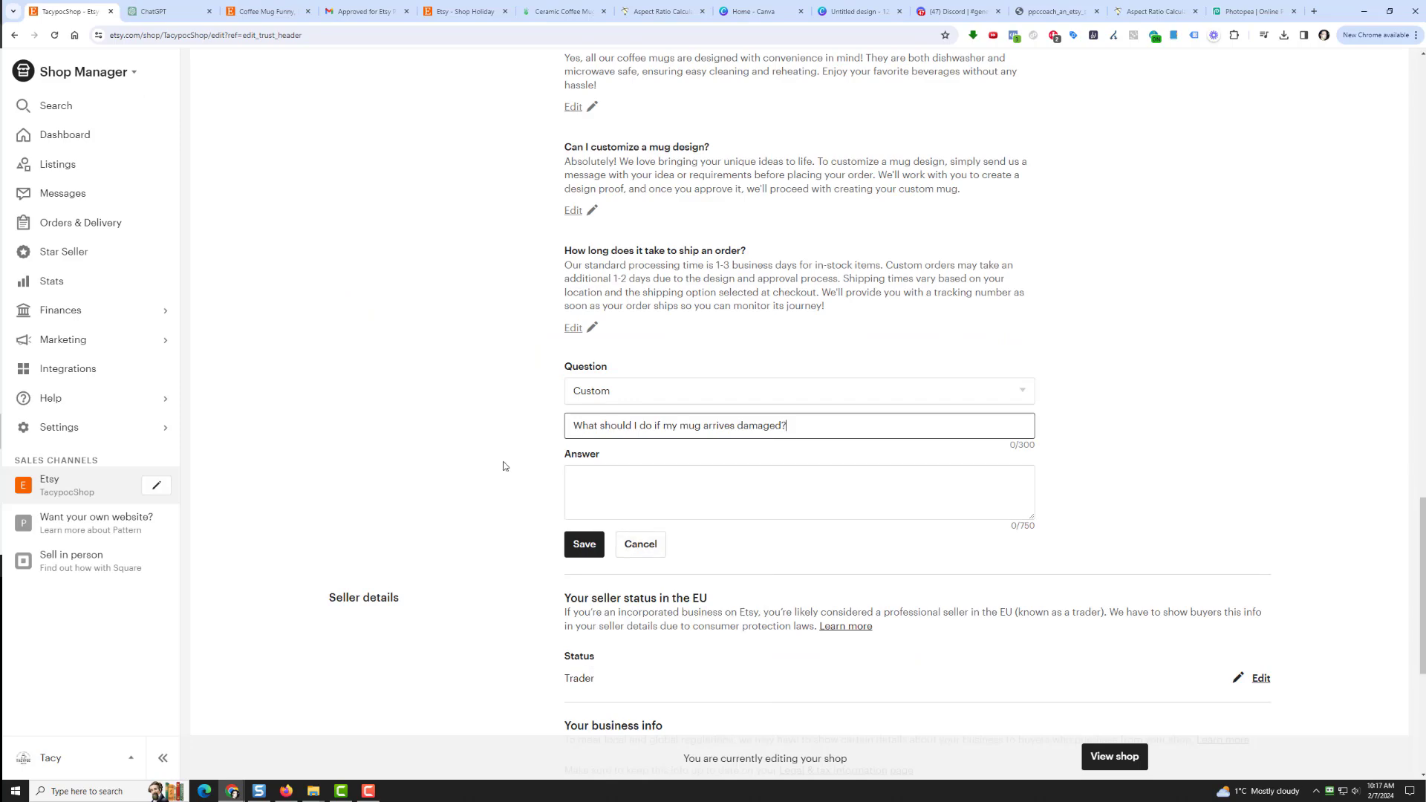
Step: Paste ChatGPT's replacement-or-refund answer and save the damaged-mug FAQ
left_click(170, 11)
left_click_drag(416, 460, 774, 549)
right_click(740, 524)
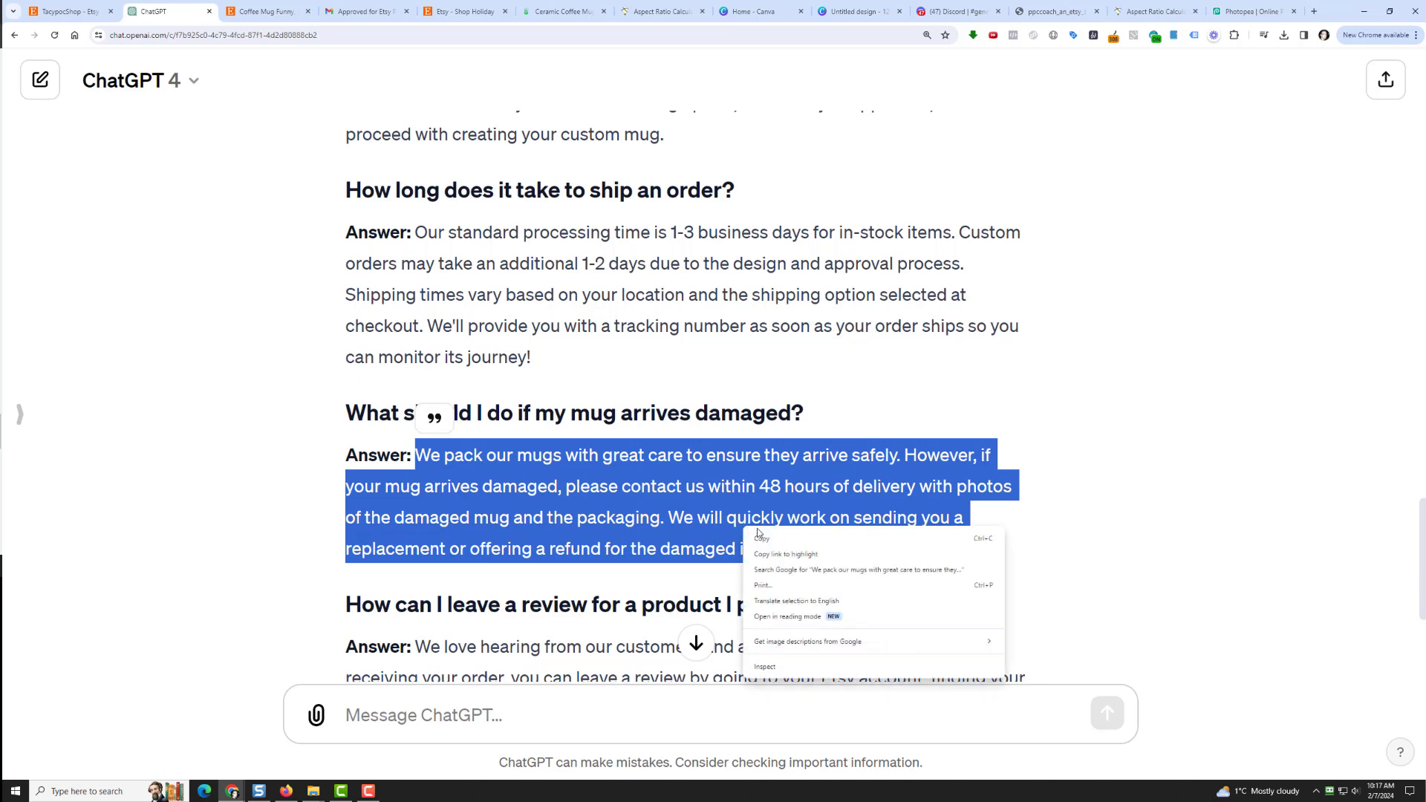
left_click(765, 538)
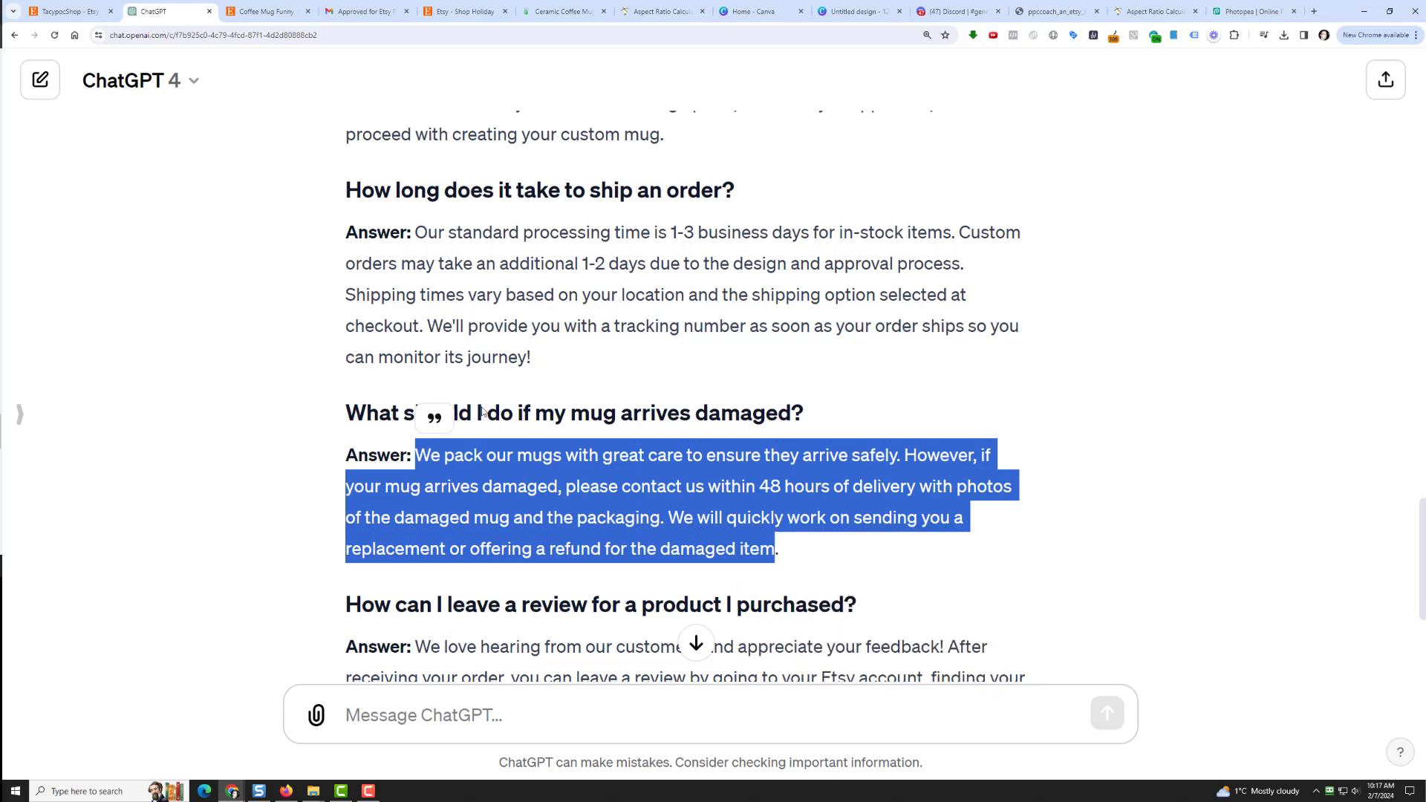
left_click(104, 17)
left_click(649, 500)
right_click(648, 502)
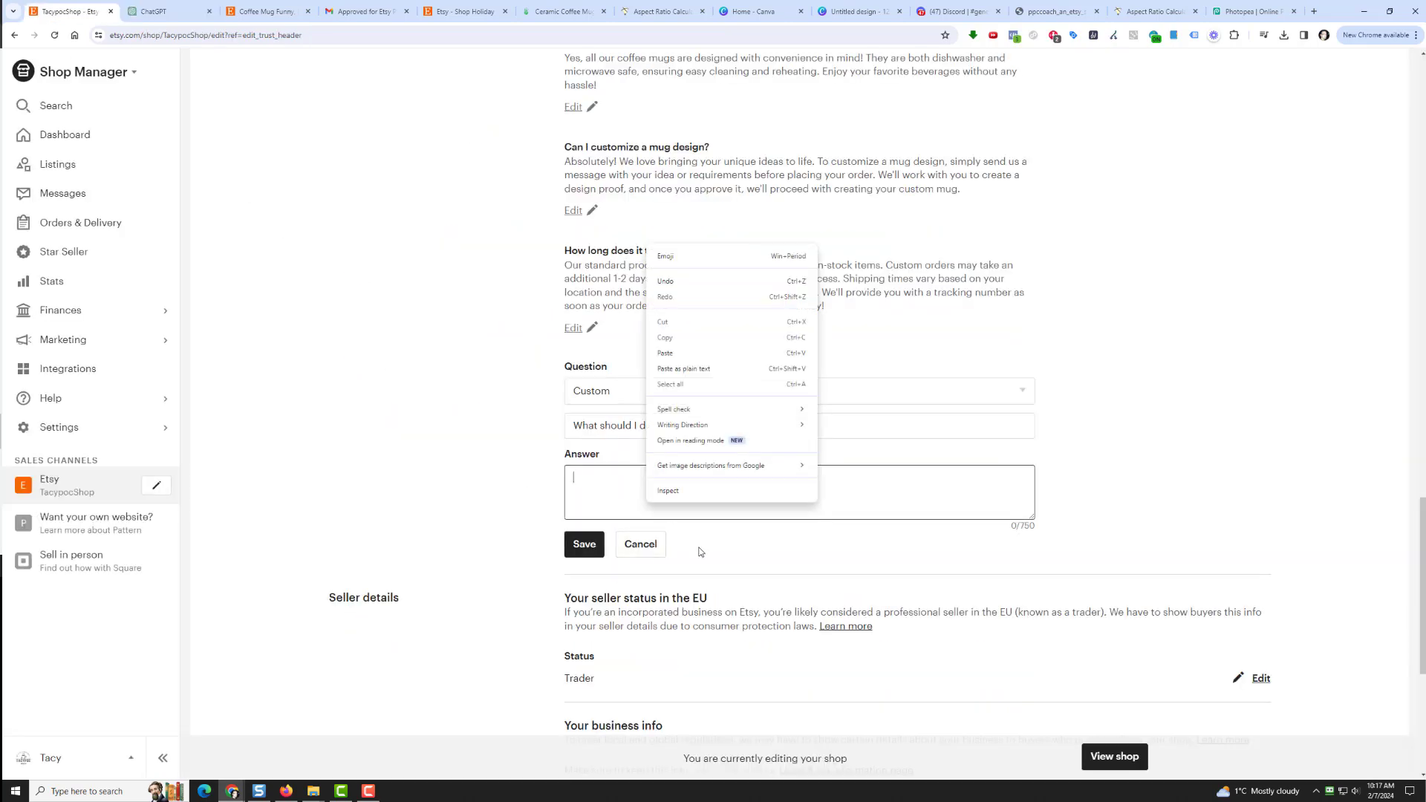
left_click(665, 353)
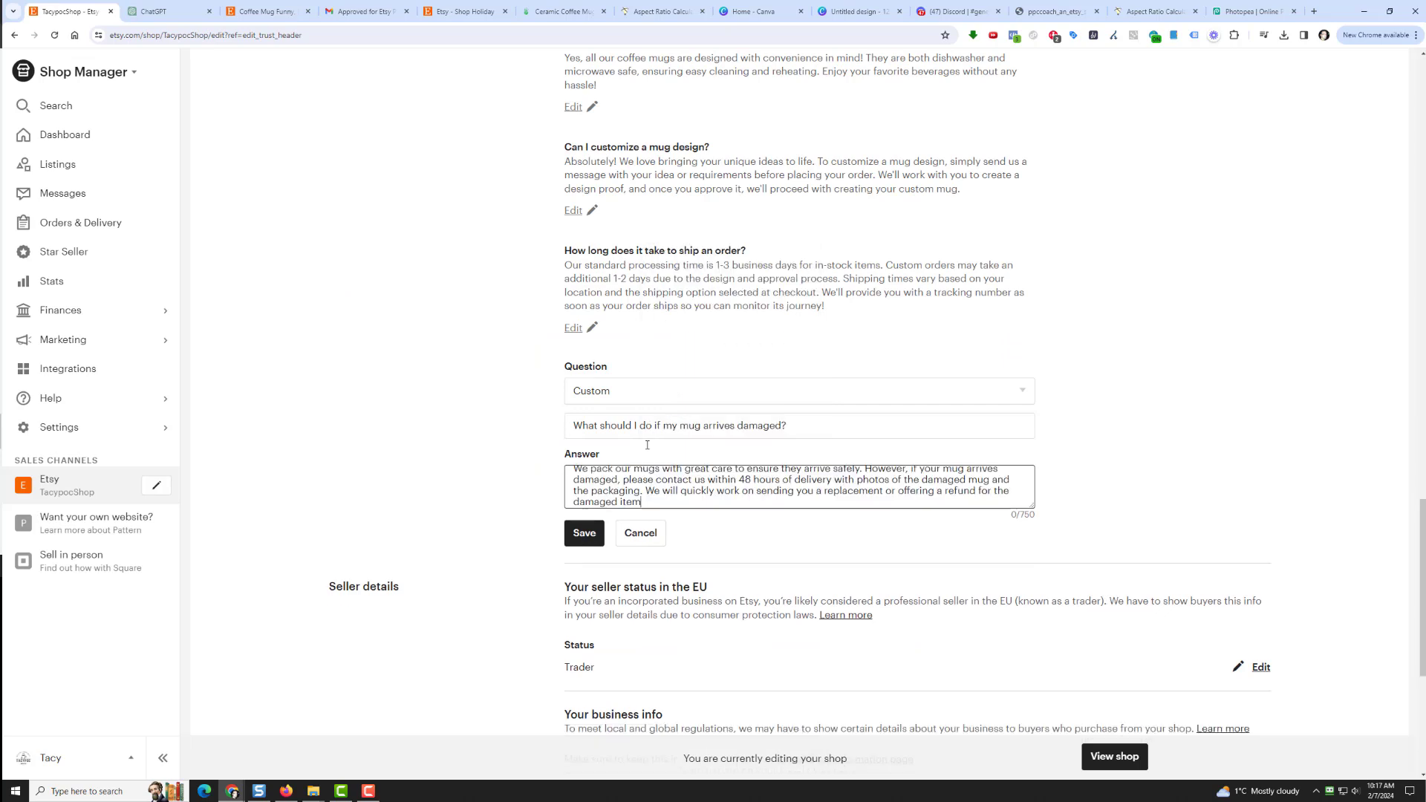
left_click(583, 544)
Step: Start a new Custom FAQ with the question 'How can I leave a review for a product I purchased?'
left_click(611, 487)
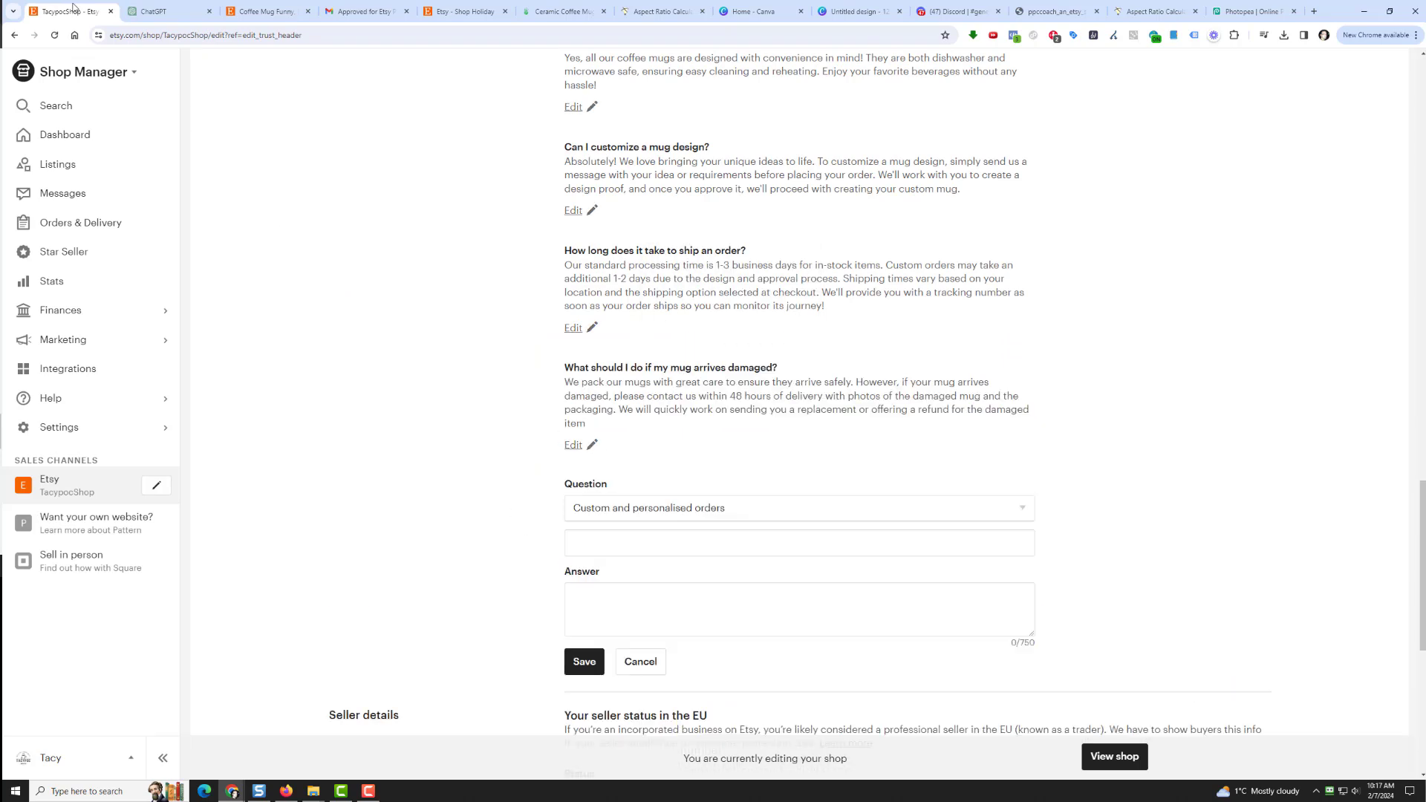
left_click(160, 11)
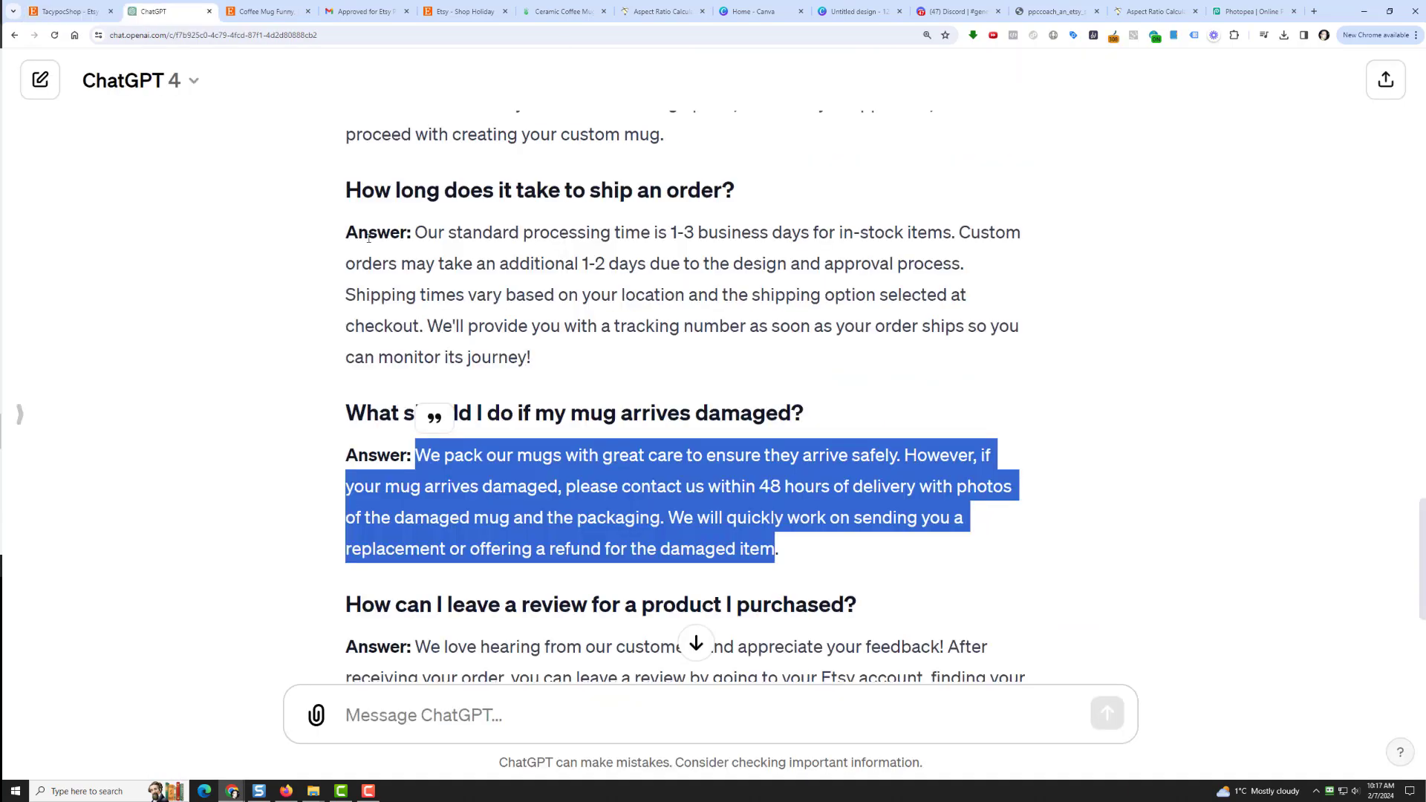
scroll(435, 476, "down", 3)
left_click_drag(349, 343, 856, 348)
right_click(856, 351)
left_click(872, 368)
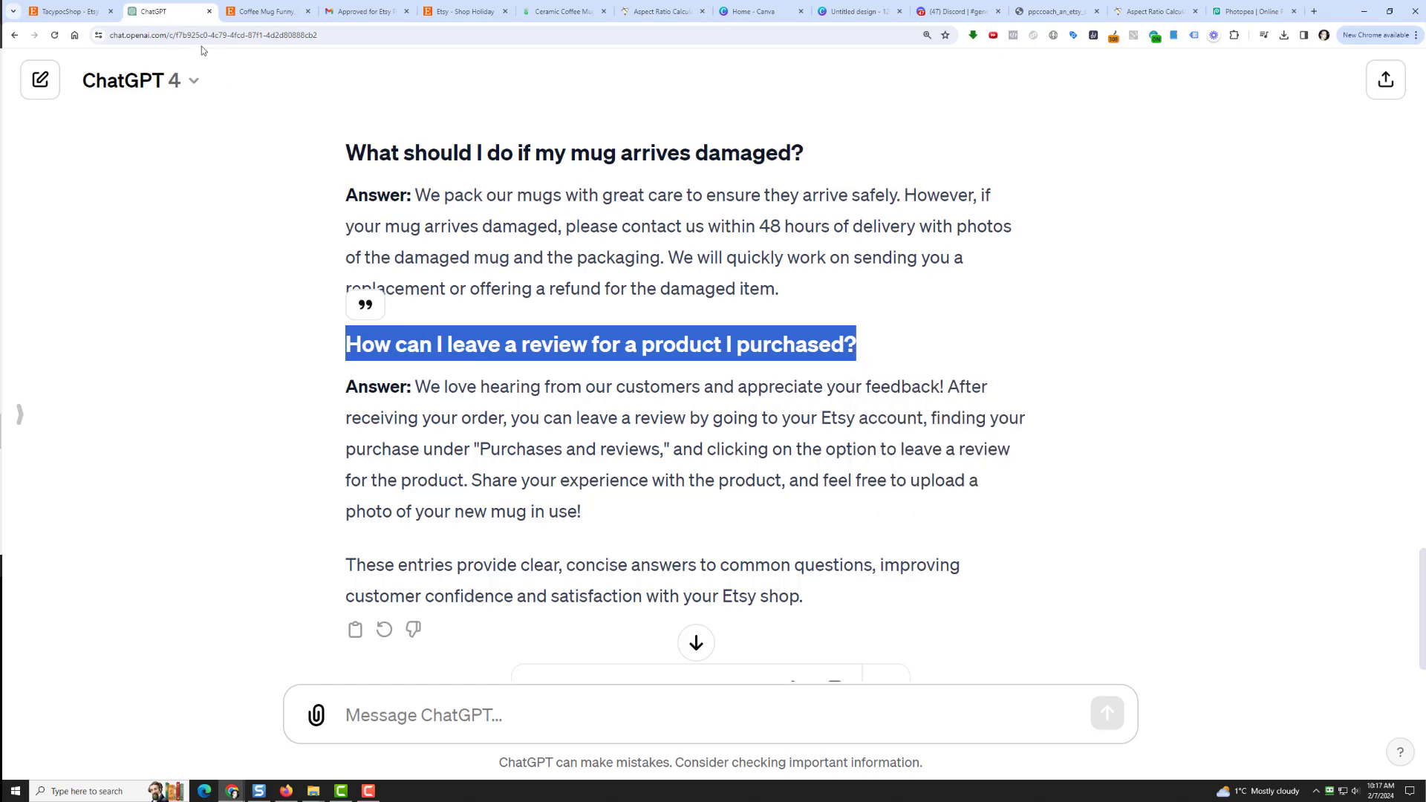
left_click(87, 17)
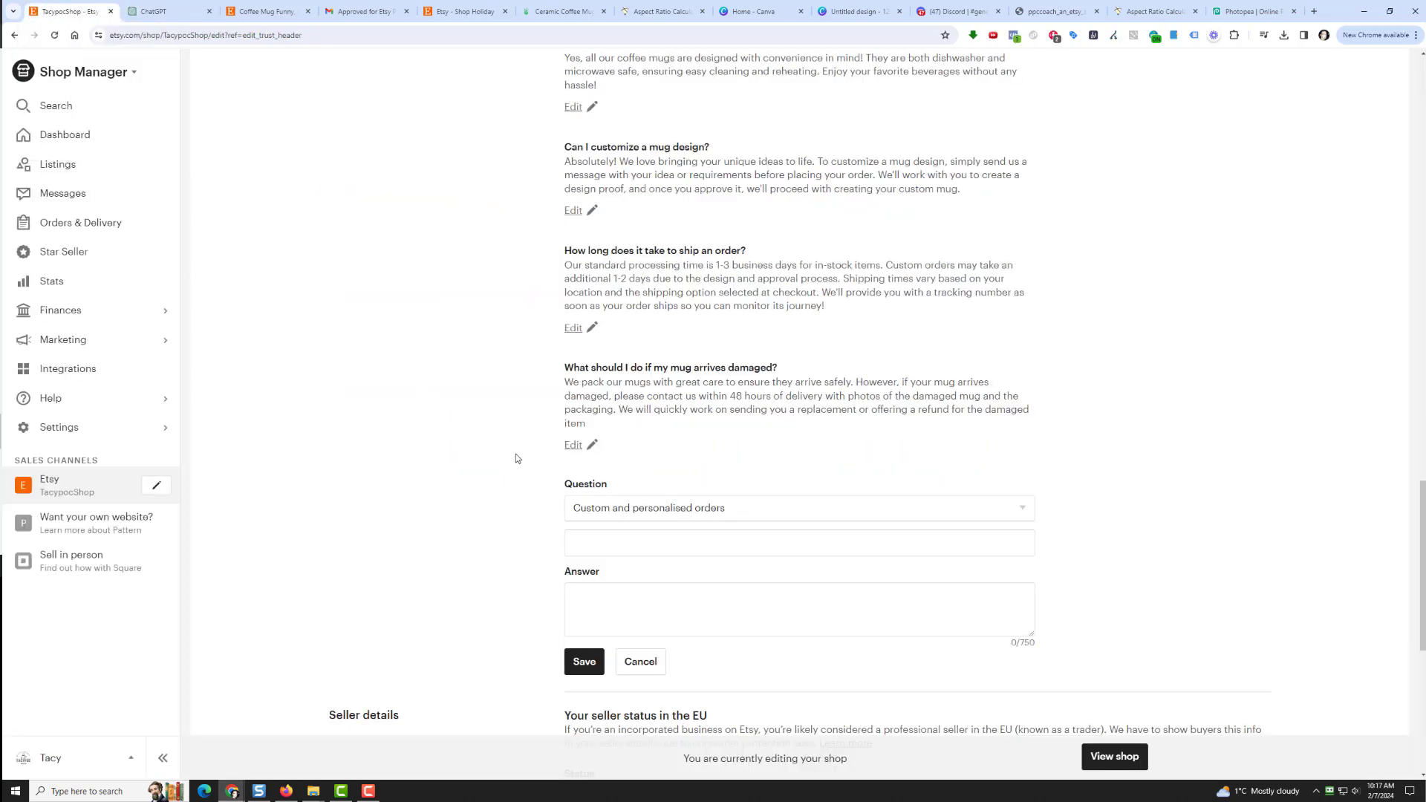
left_click(643, 508)
left_click(631, 590)
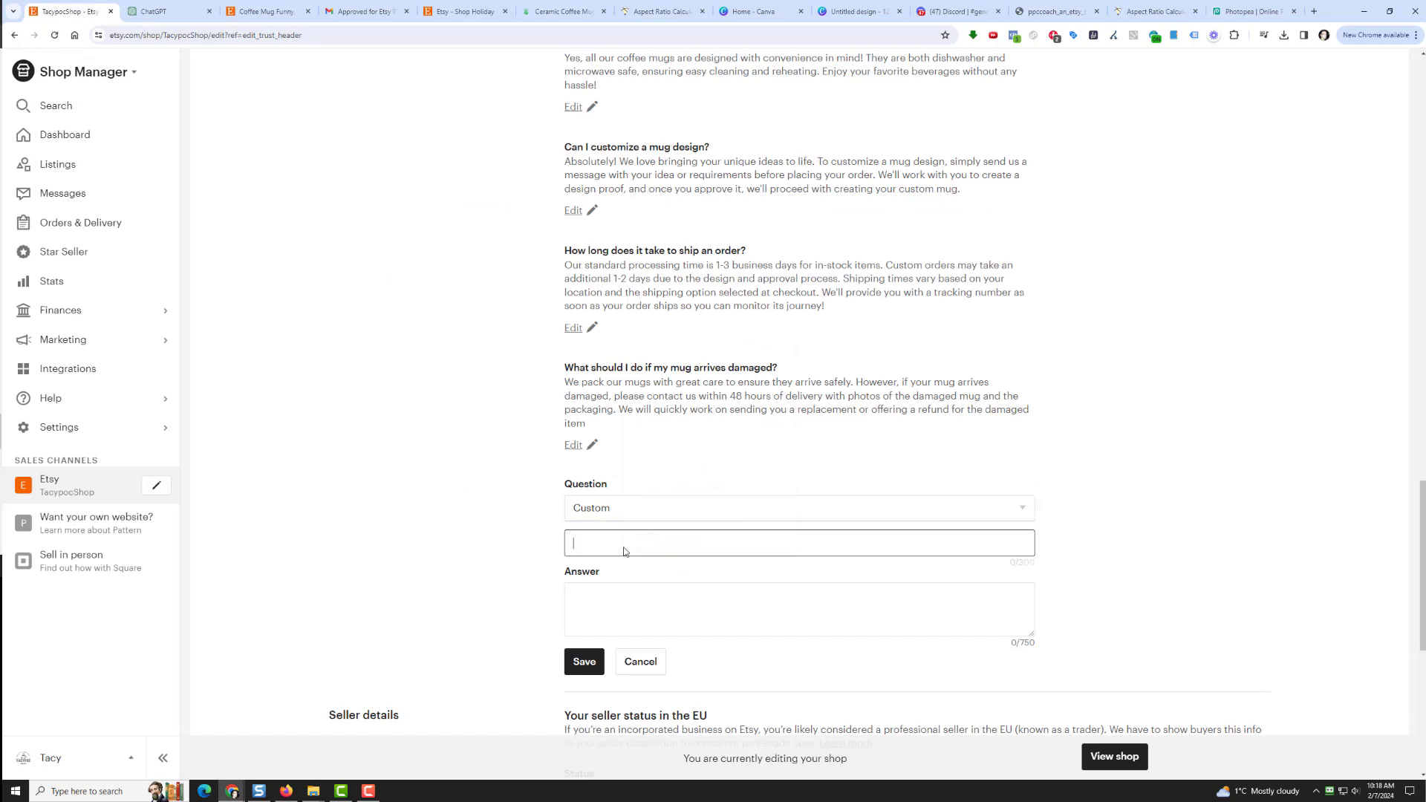
right_click(622, 548)
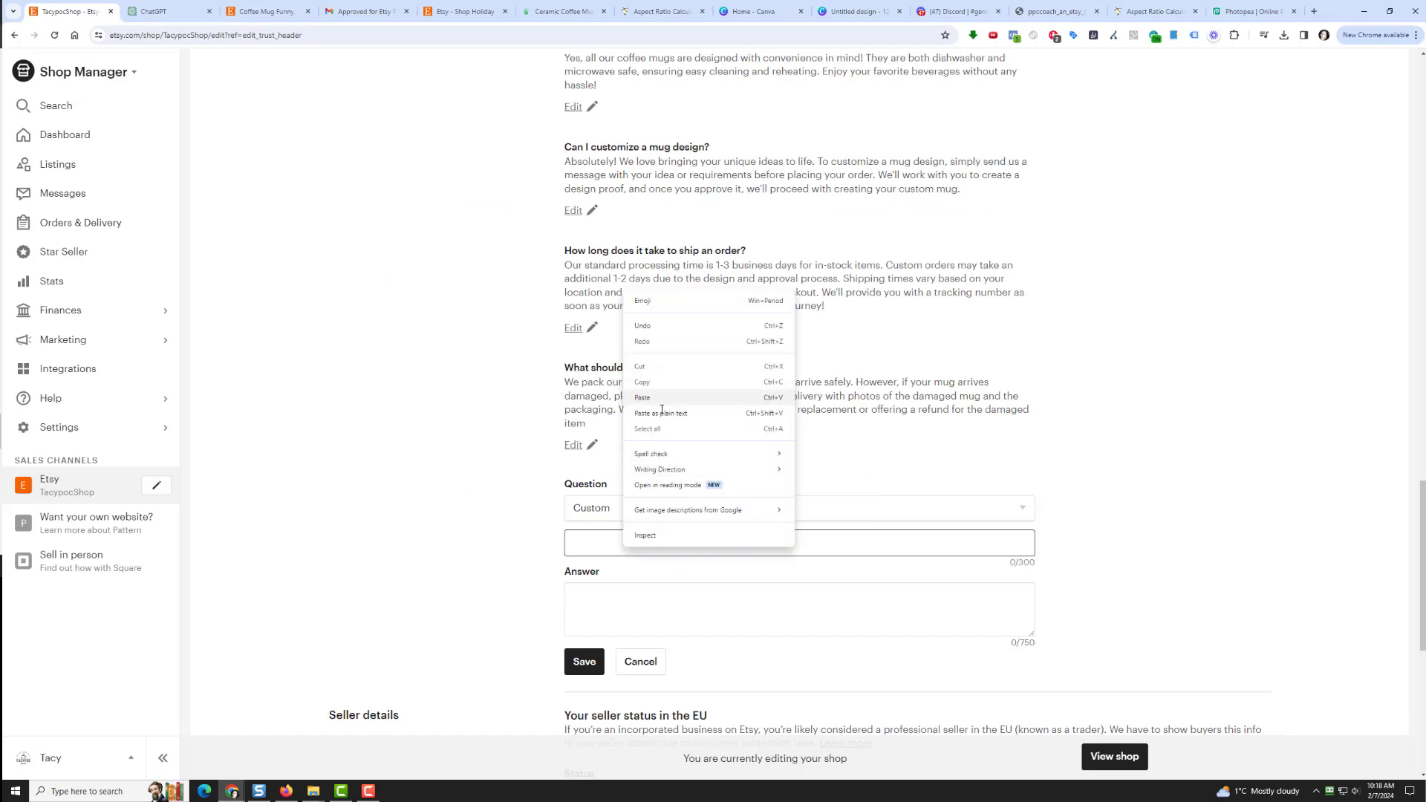
left_click(662, 398)
Step: Paste ChatGPT's review answer into the Answer box and save the review FAQ
left_click(146, 13)
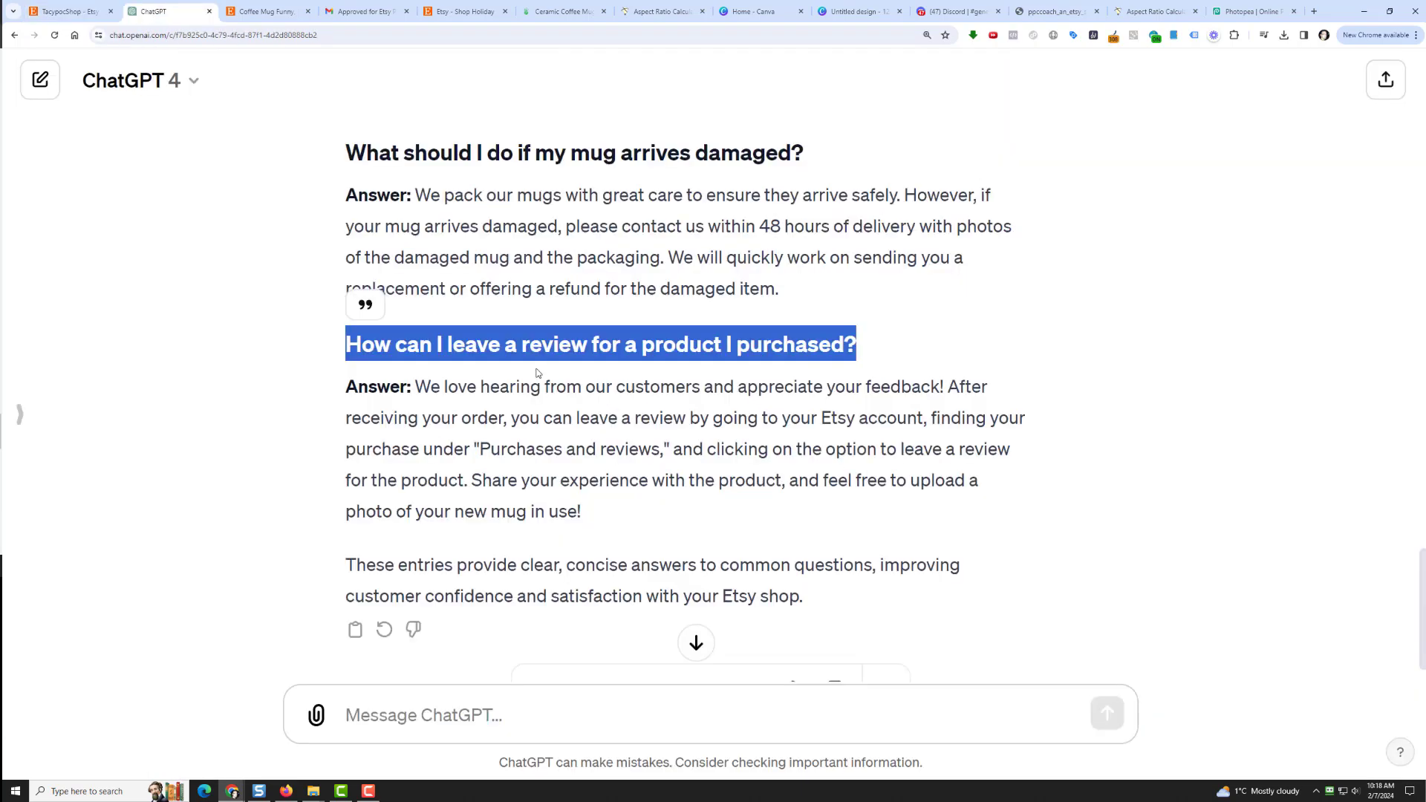
left_click_drag(417, 386, 586, 513)
right_click(647, 487)
left_click(644, 495)
left_click(53, 13)
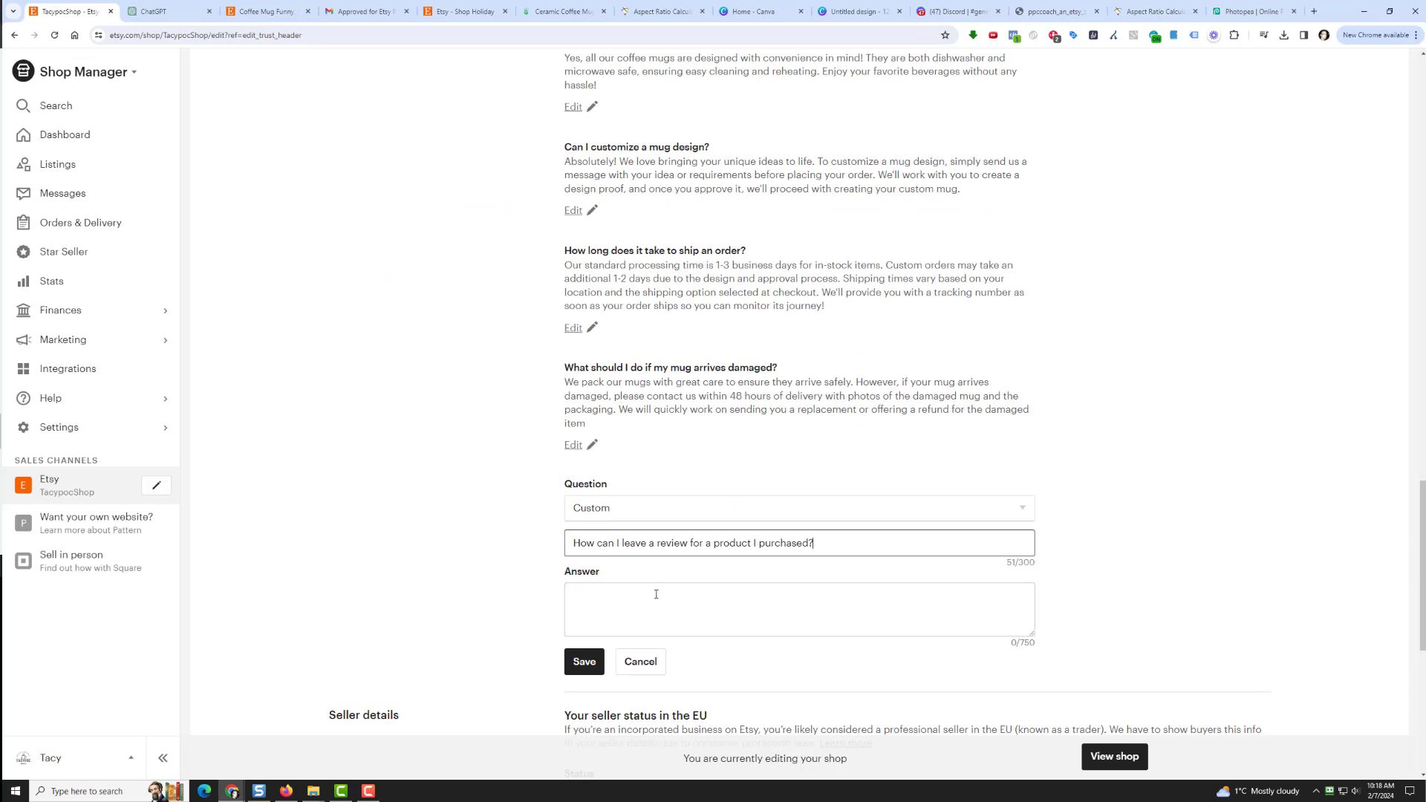
right_click(647, 590)
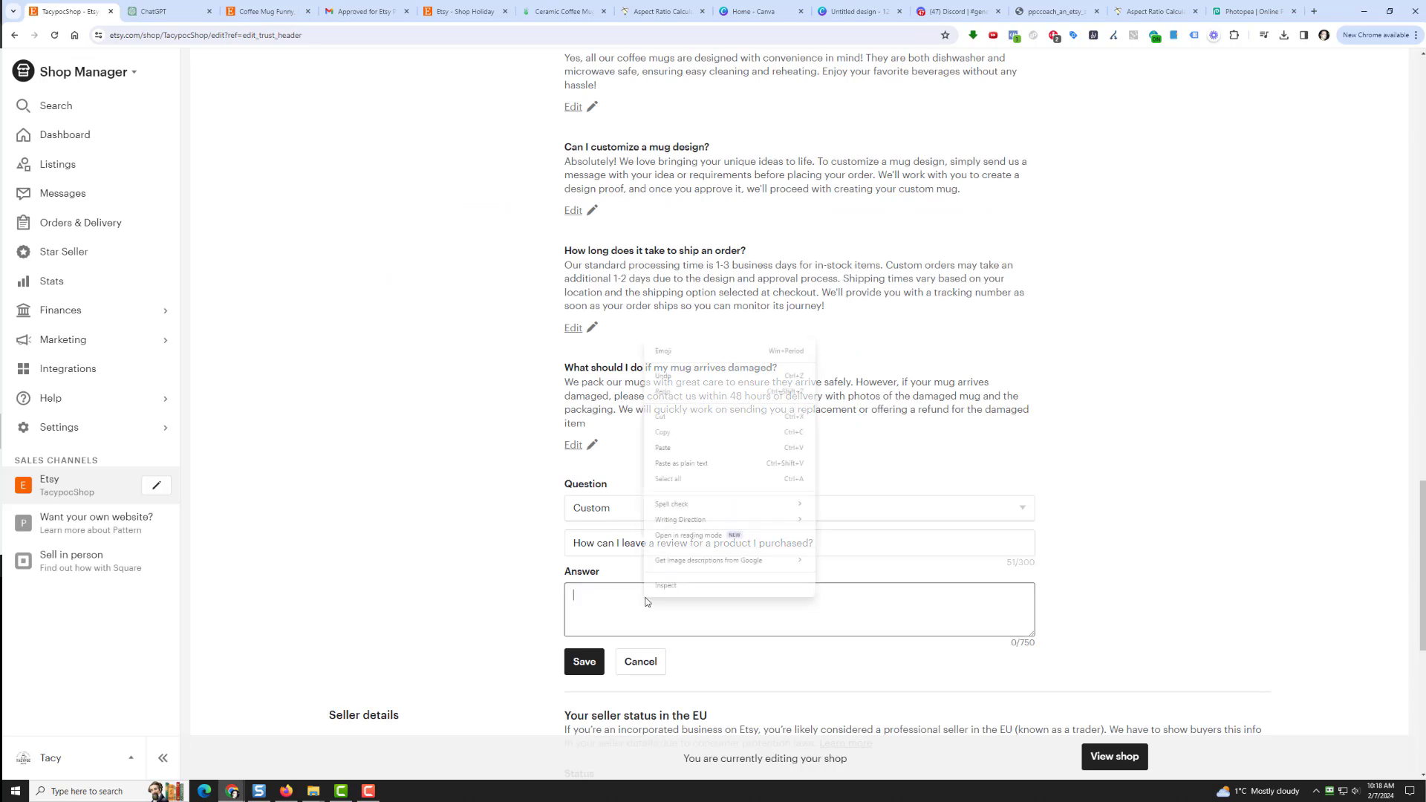
left_click(653, 448)
left_click(584, 661)
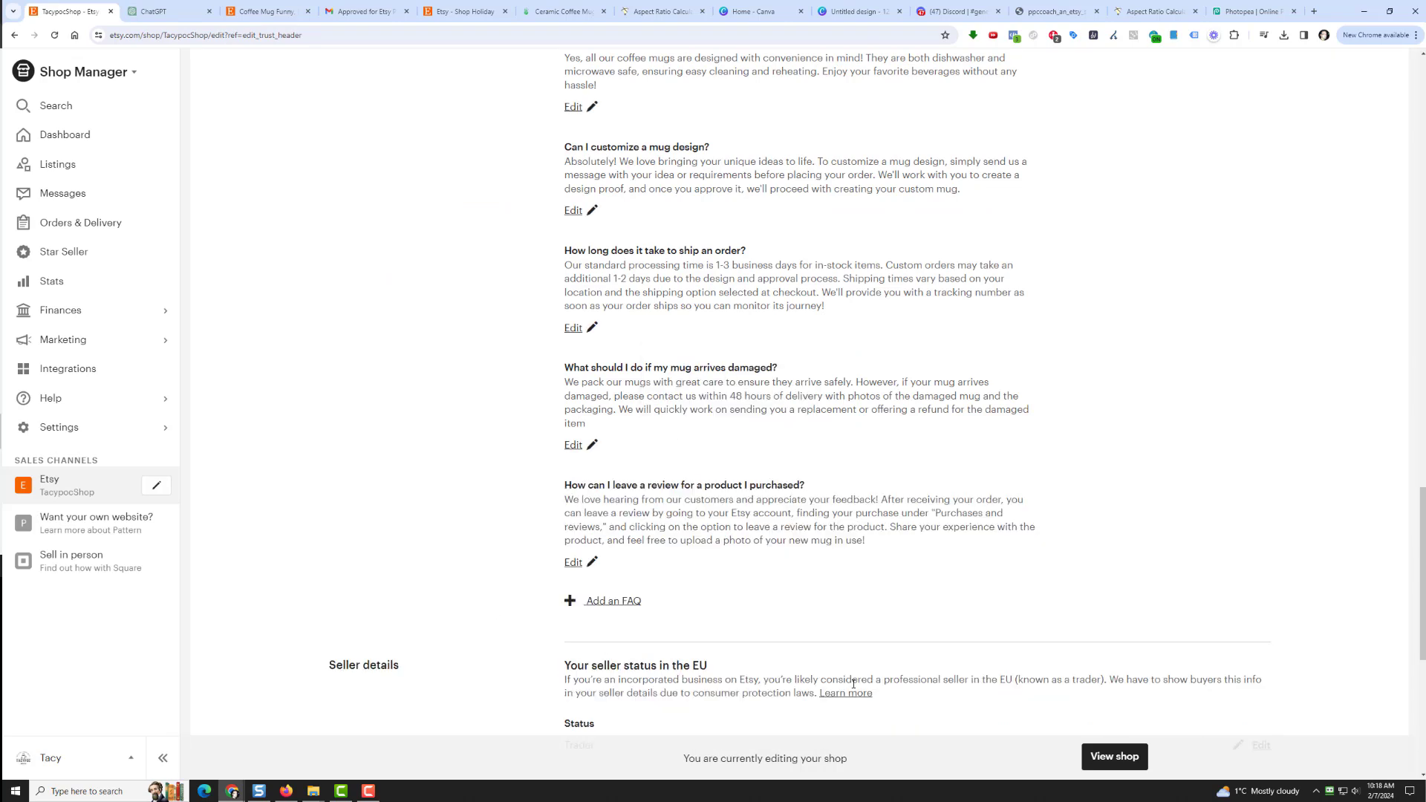
Step: Publish a shop cancellation policy stating that order cancellations are not accepted
scroll(477, 538, "up", 7)
scroll(477, 536, "down", 3)
scroll(477, 542, "up", 6)
scroll(478, 547, "down", 1)
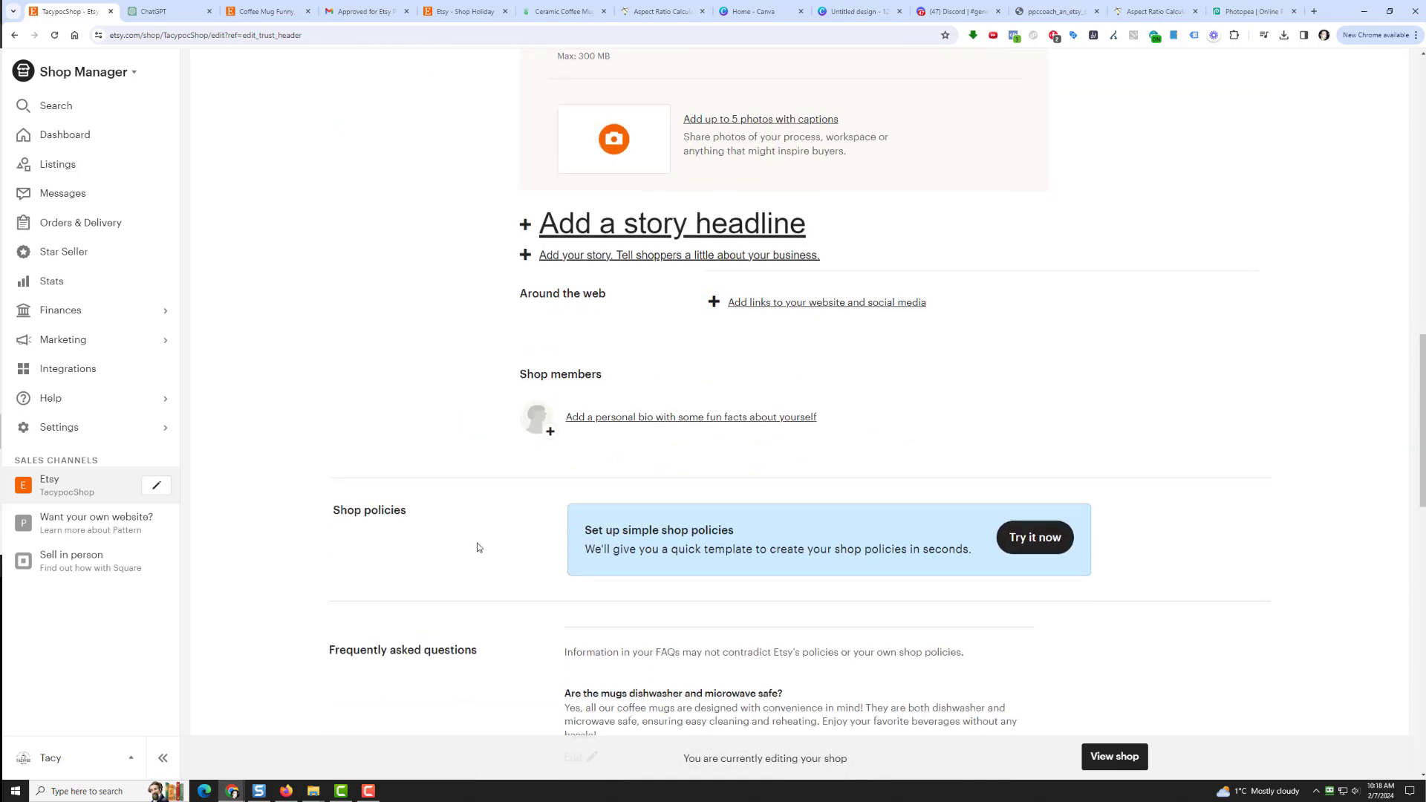
left_click(1018, 550)
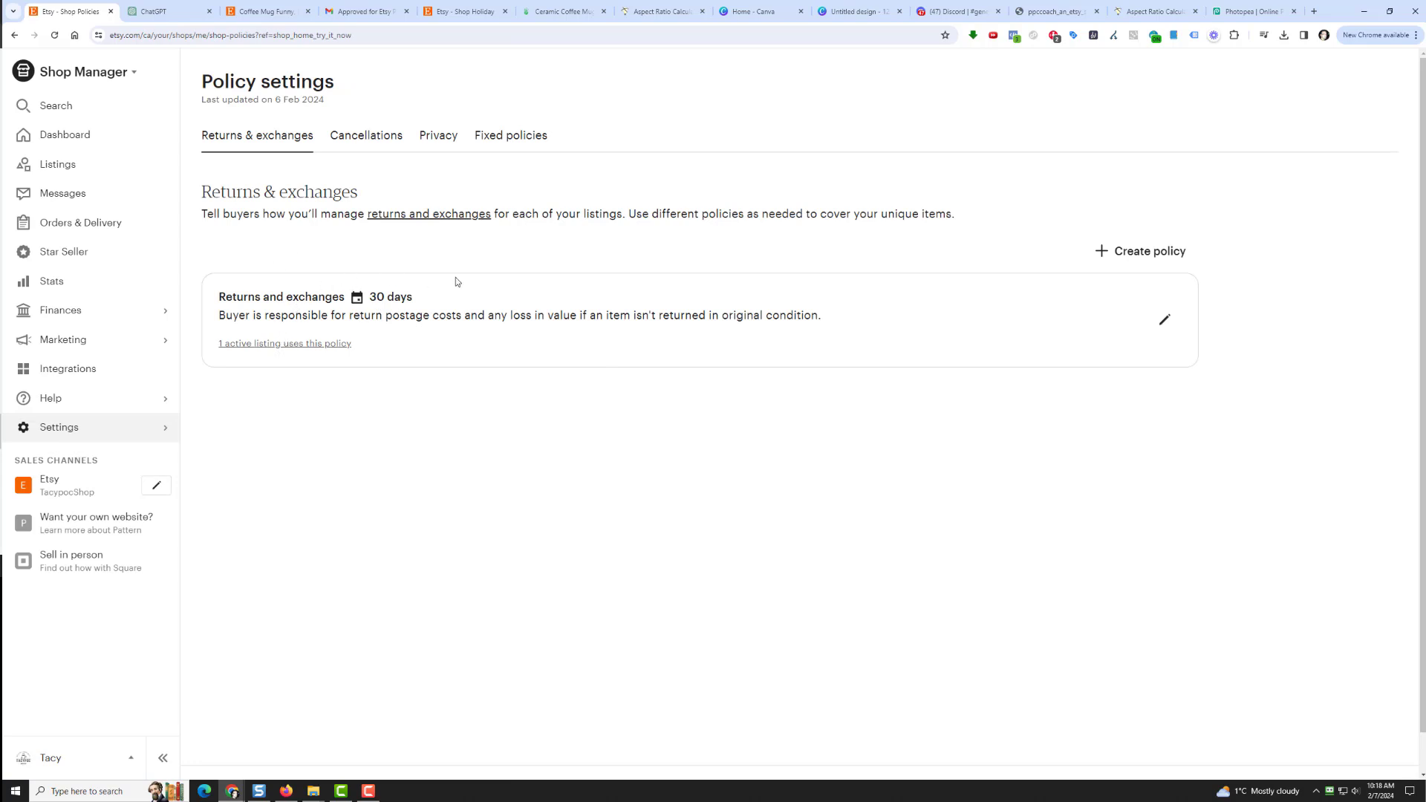
left_click(384, 140)
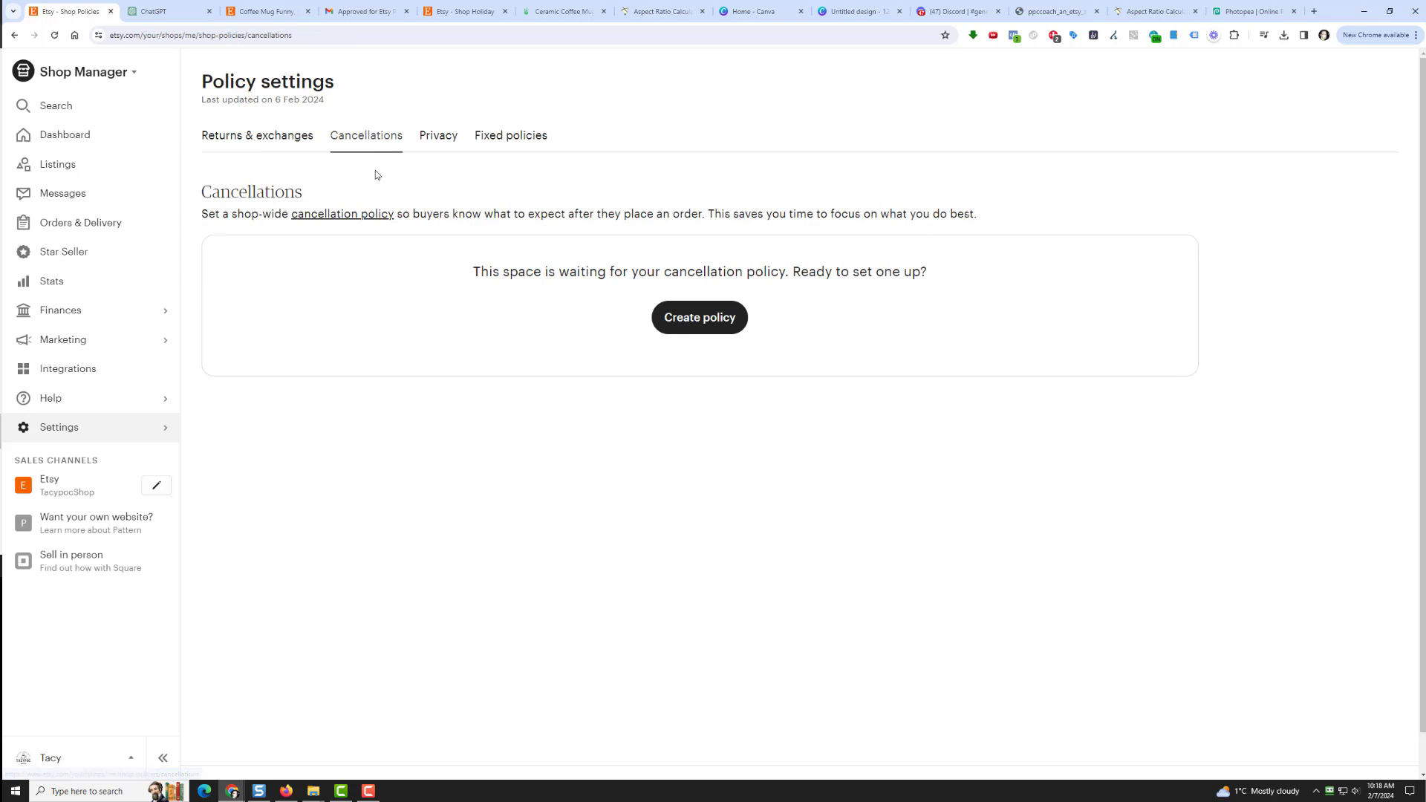
left_click(699, 318)
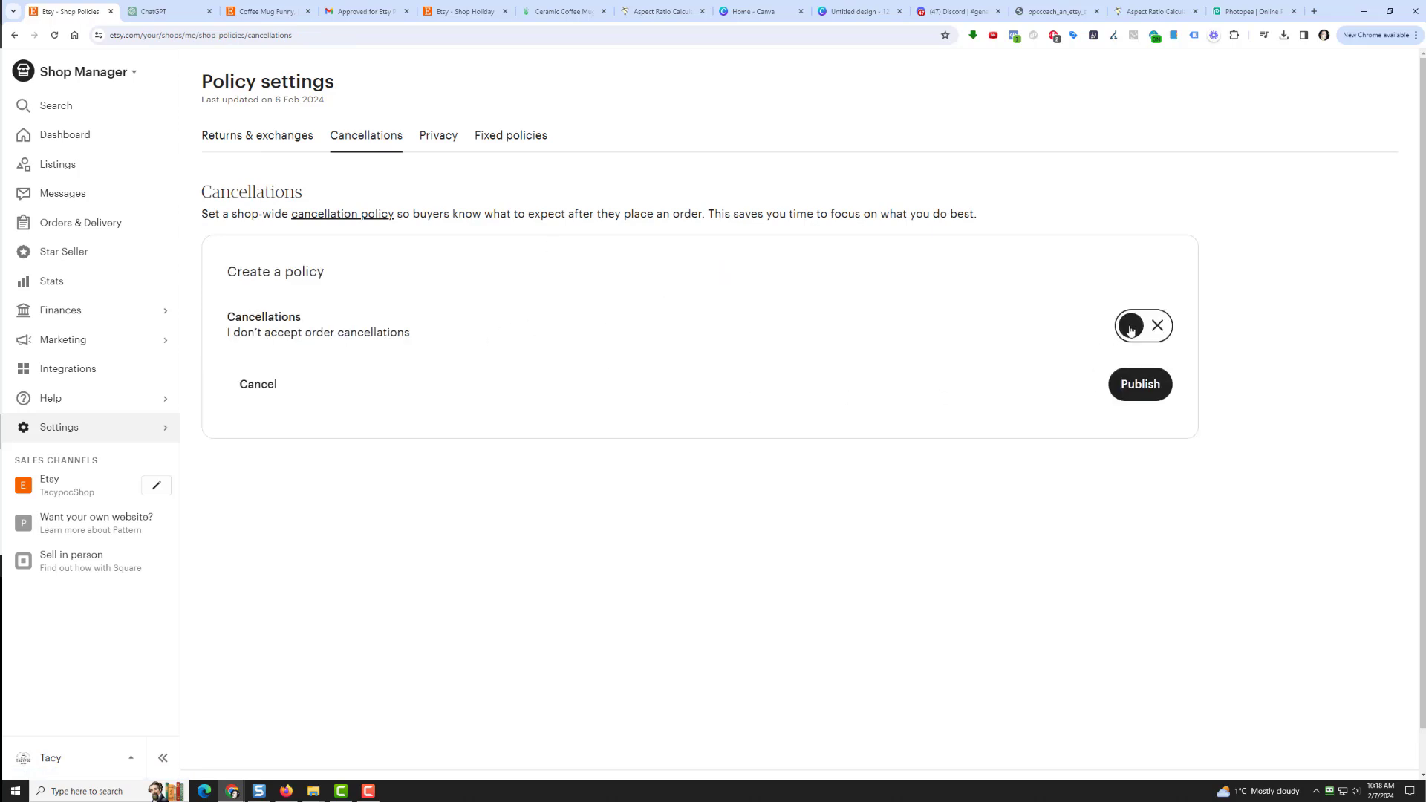
left_click(1160, 334)
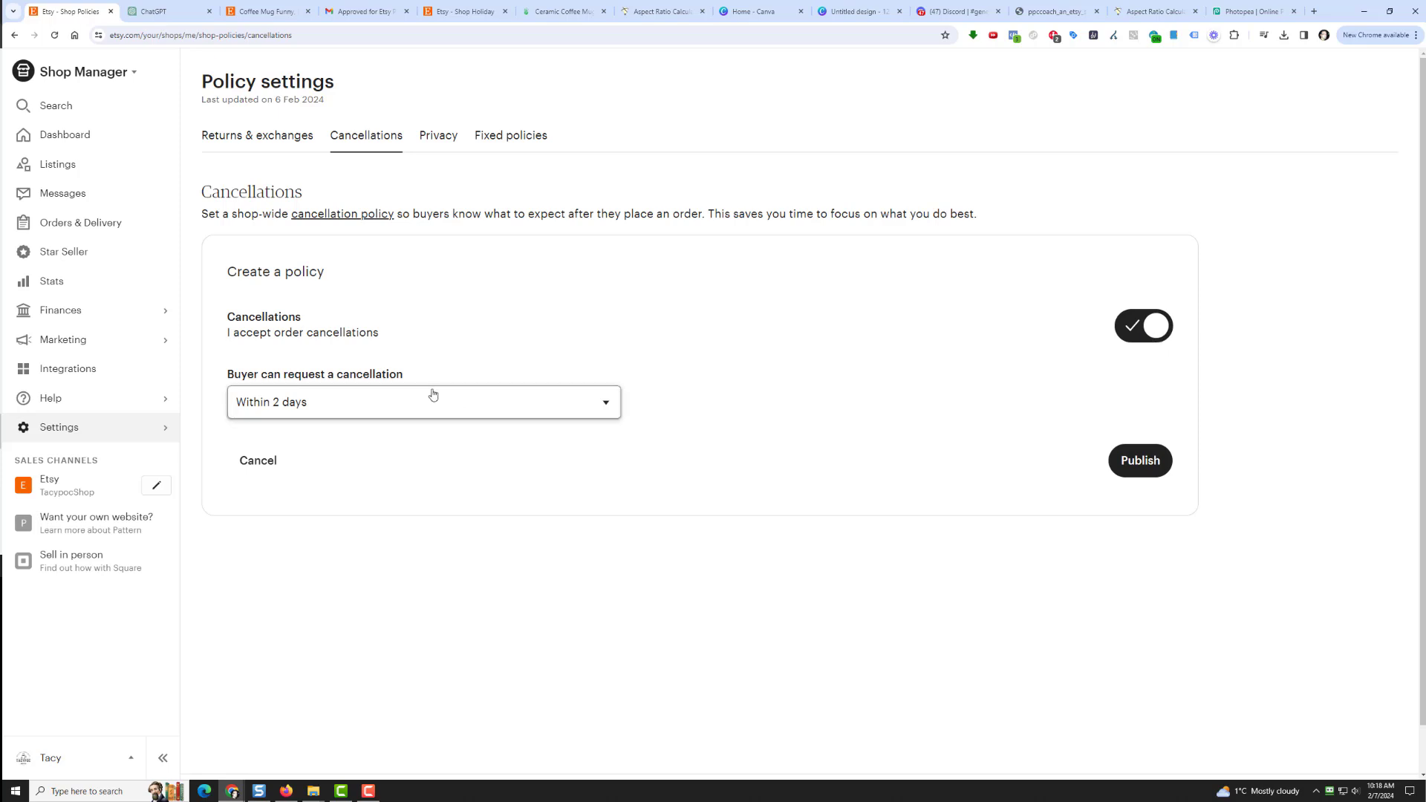
left_click(1124, 334)
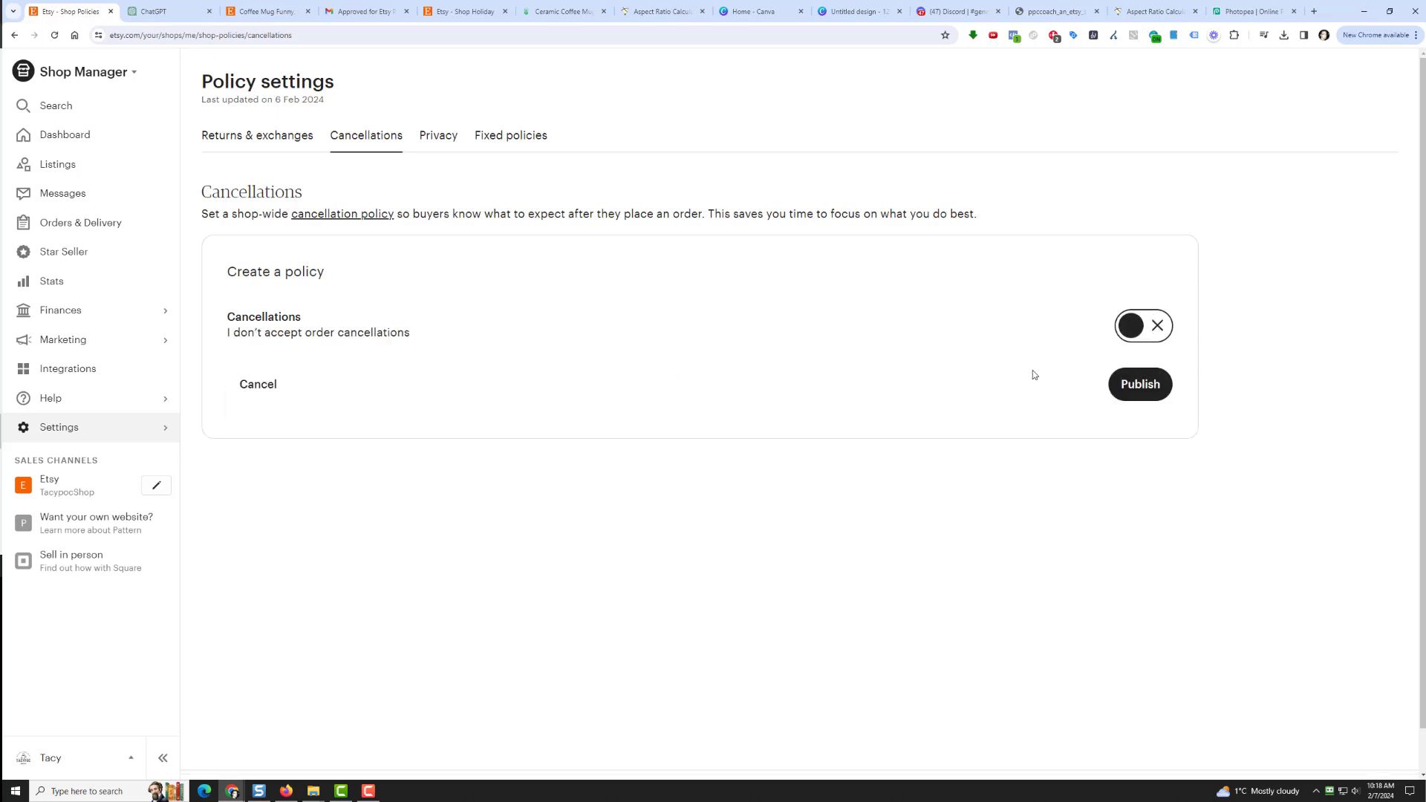
left_click(1142, 386)
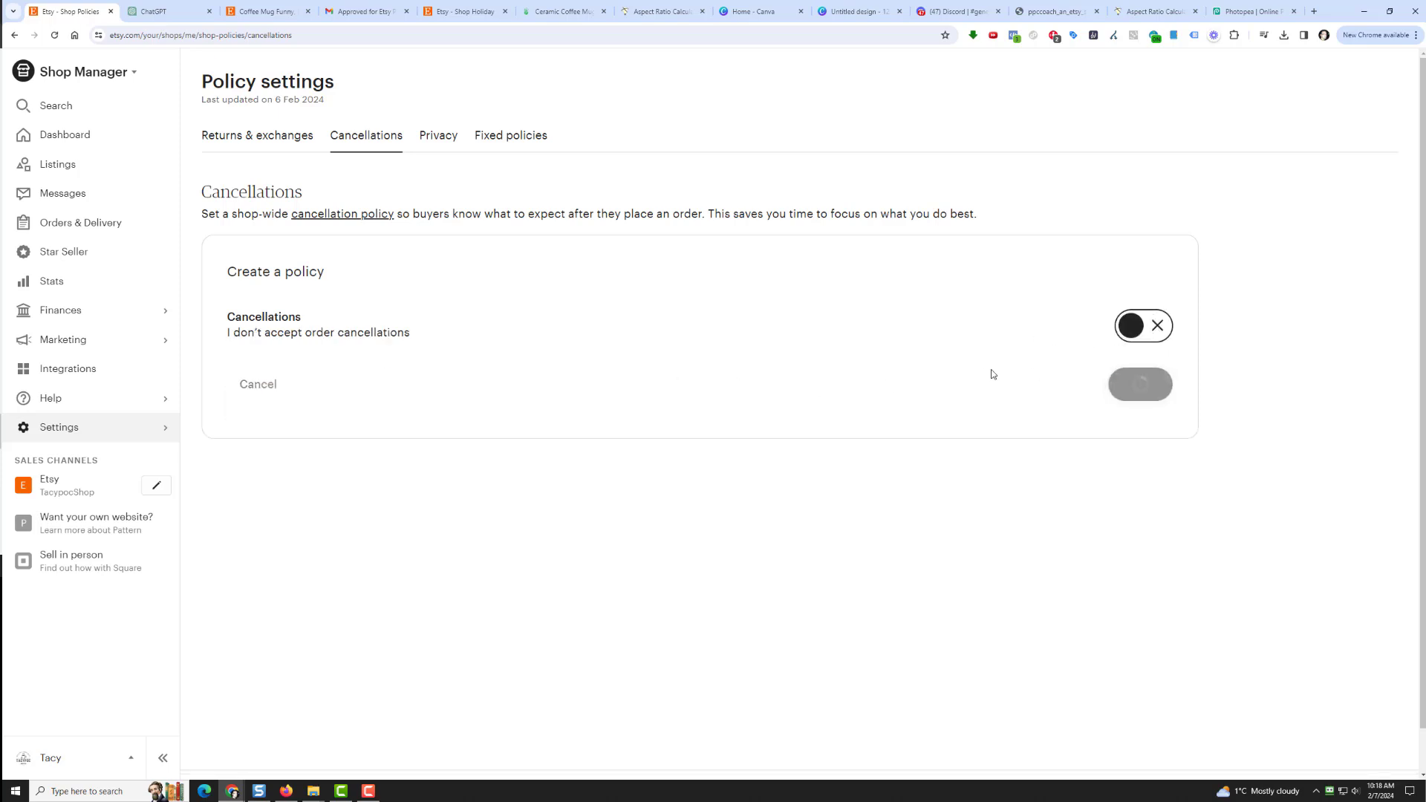
Step: Start a new privacy policy and open Etsy's sample privacy policy article in a new tab
left_click(437, 140)
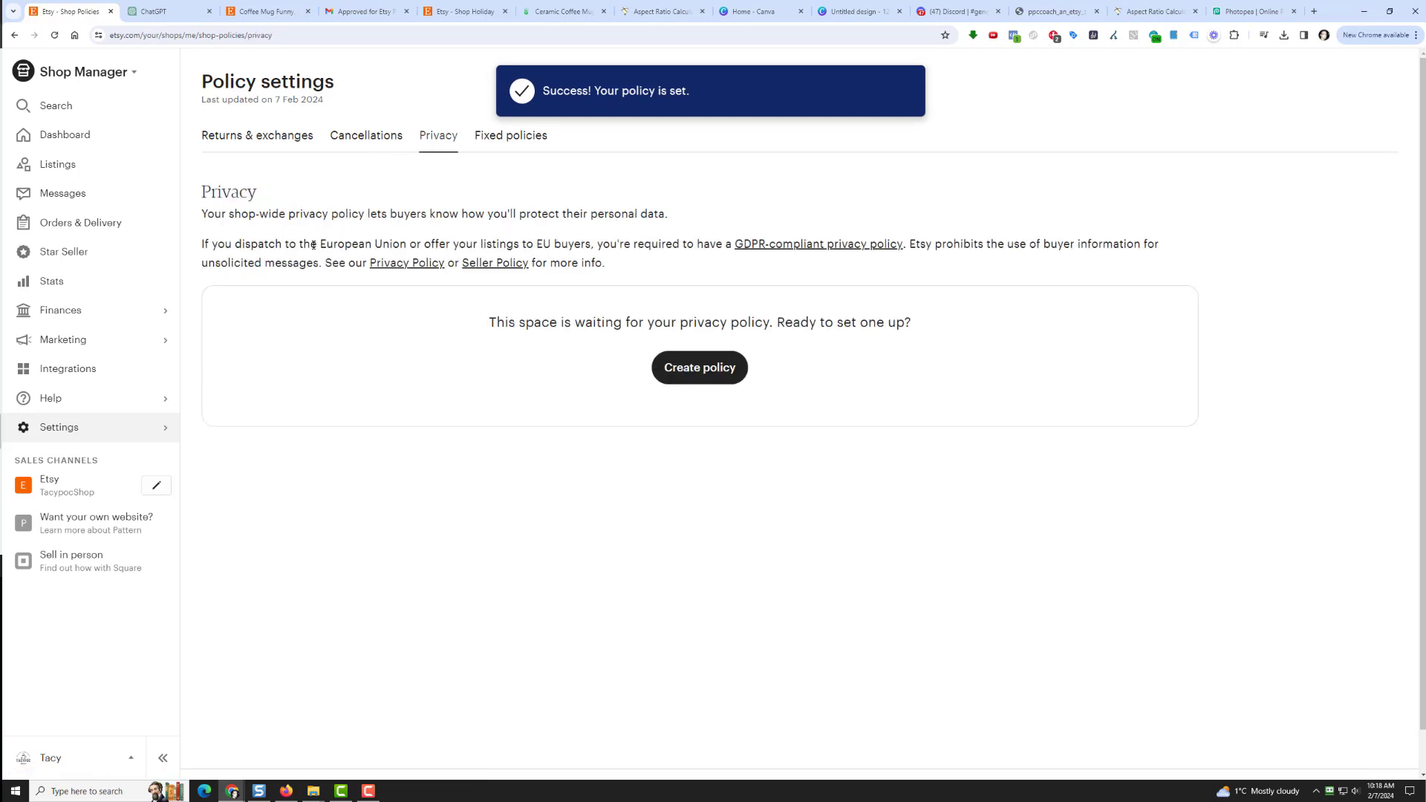
left_click(702, 369)
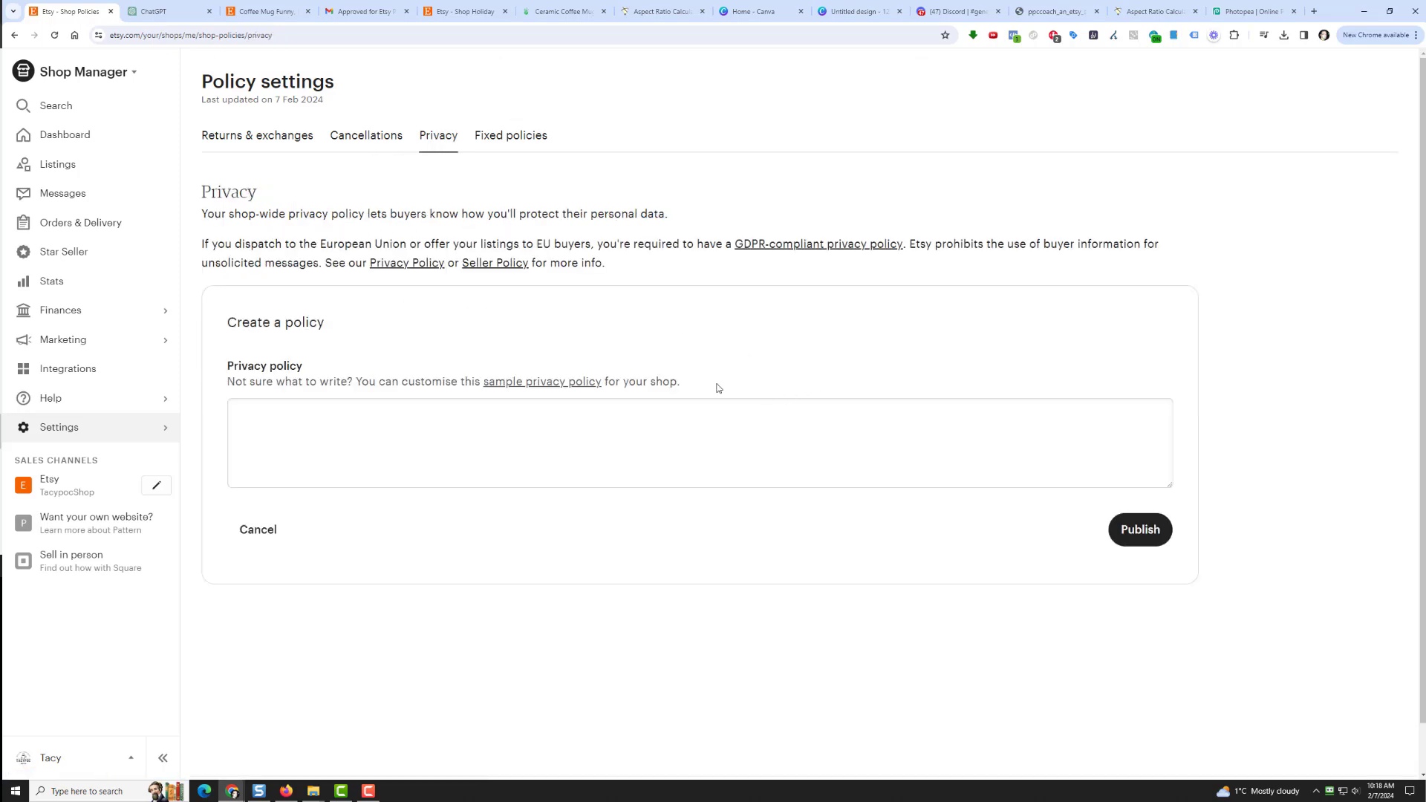
left_click(538, 383)
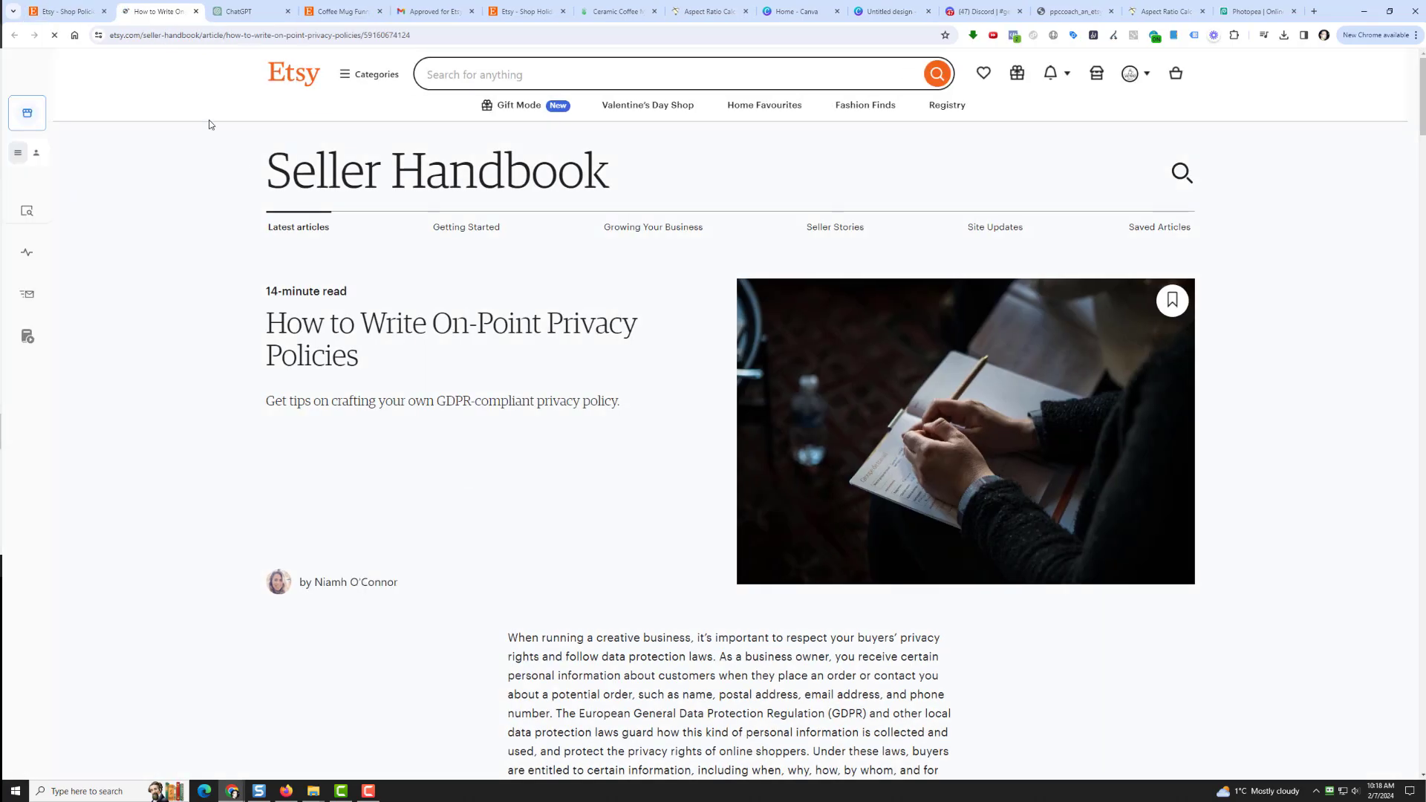
left_click(69, 11)
left_click(249, 12)
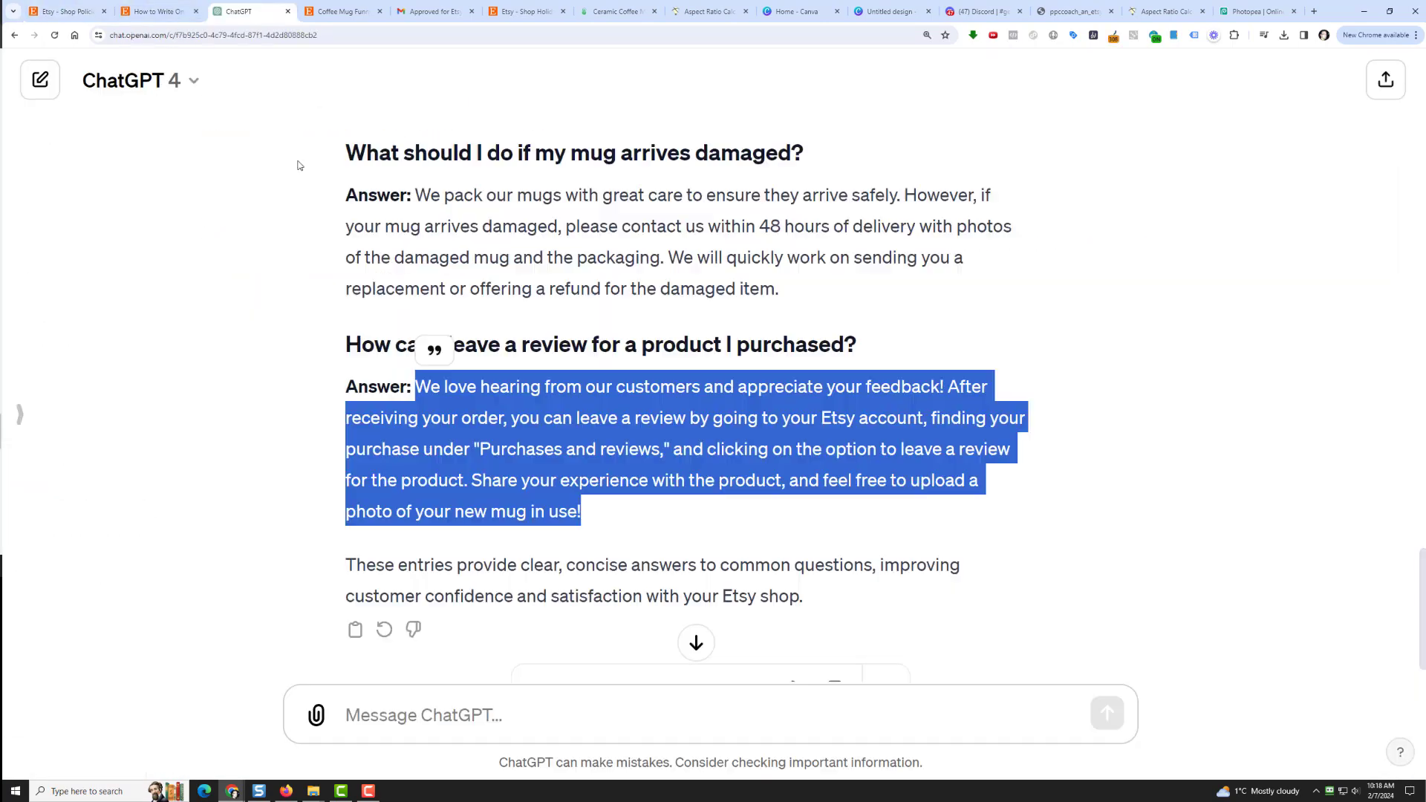
Step: Ask ChatGPT to write a short Etsy shop privacy policy, then stop the reply partway
left_click(431, 733)
type("Can you write a privacy policy")
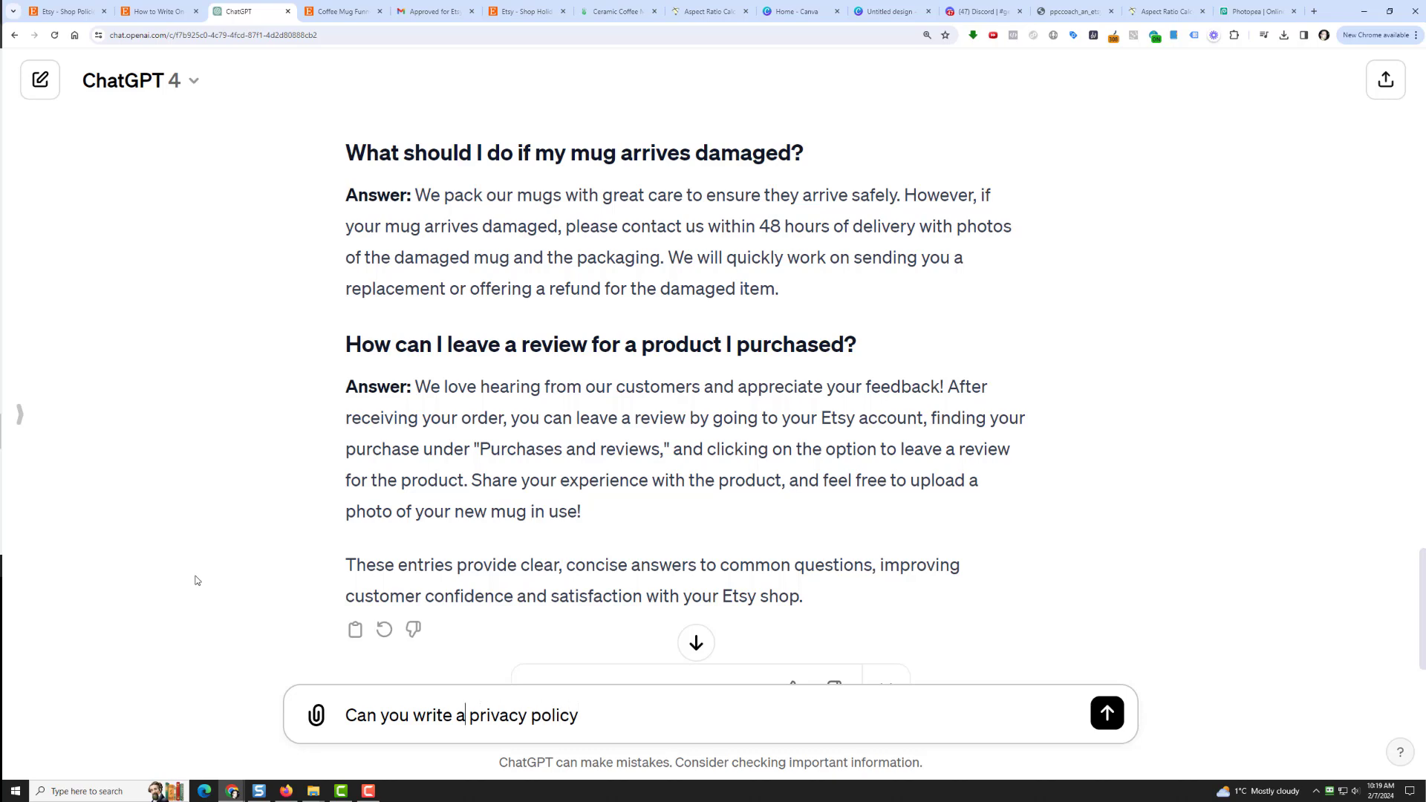
type("short")
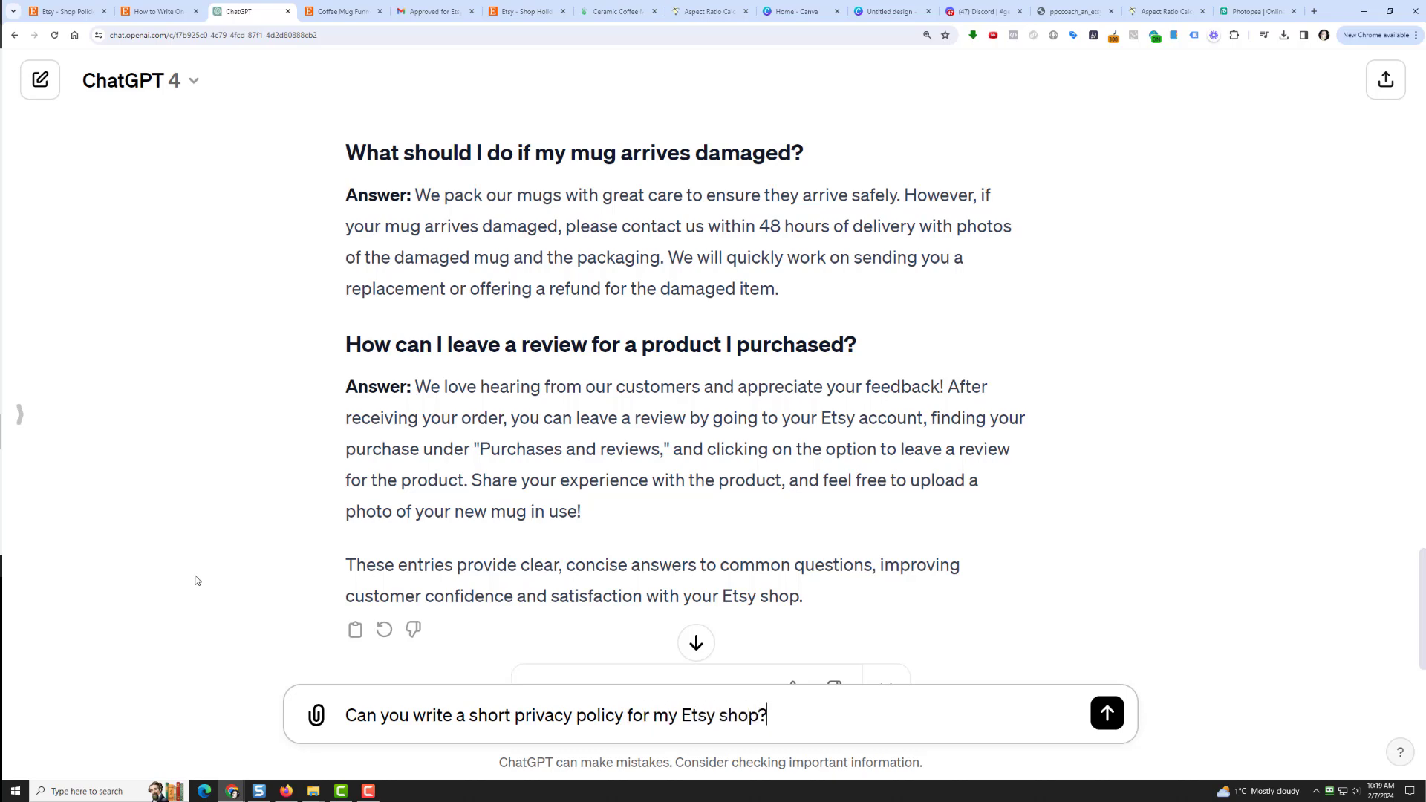
key("Return")
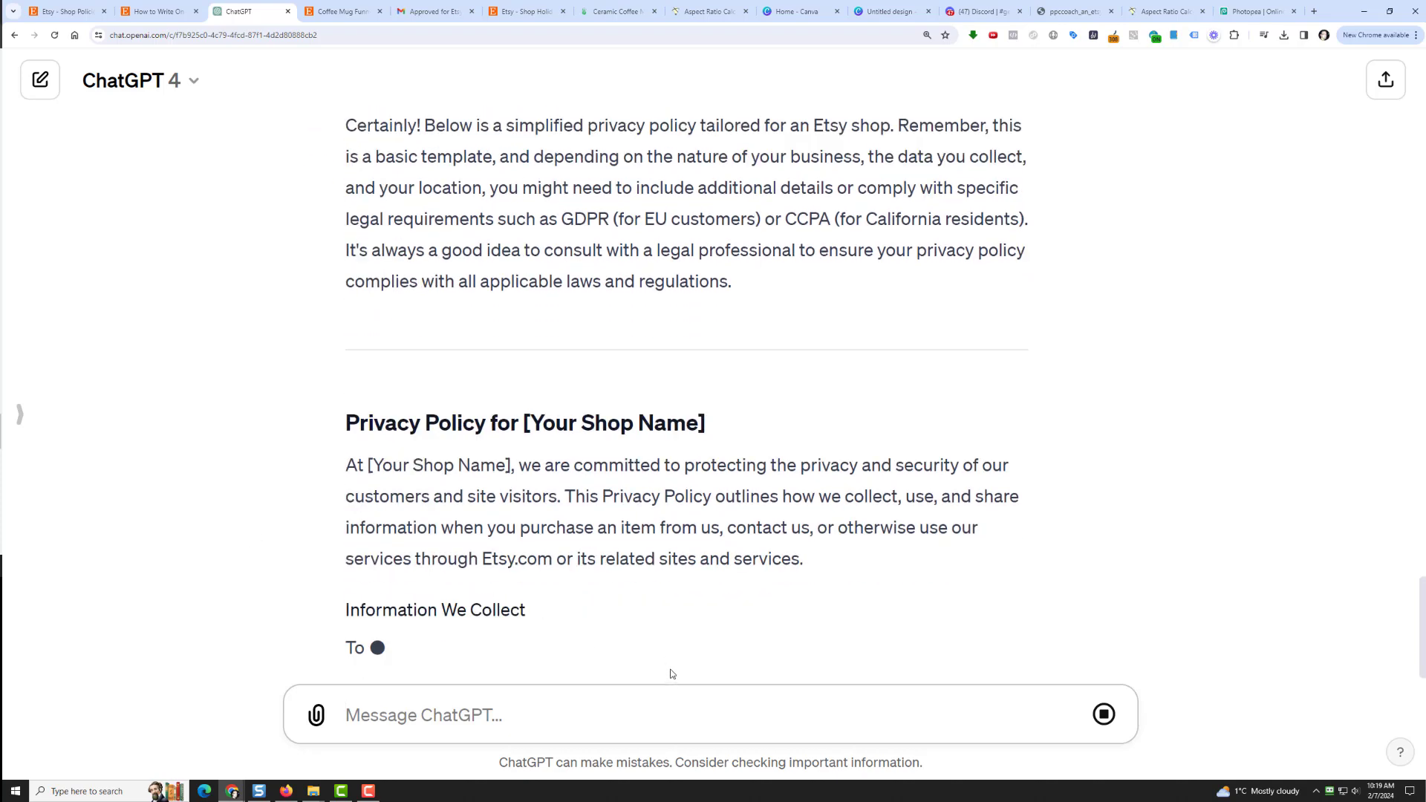
left_click(1113, 713)
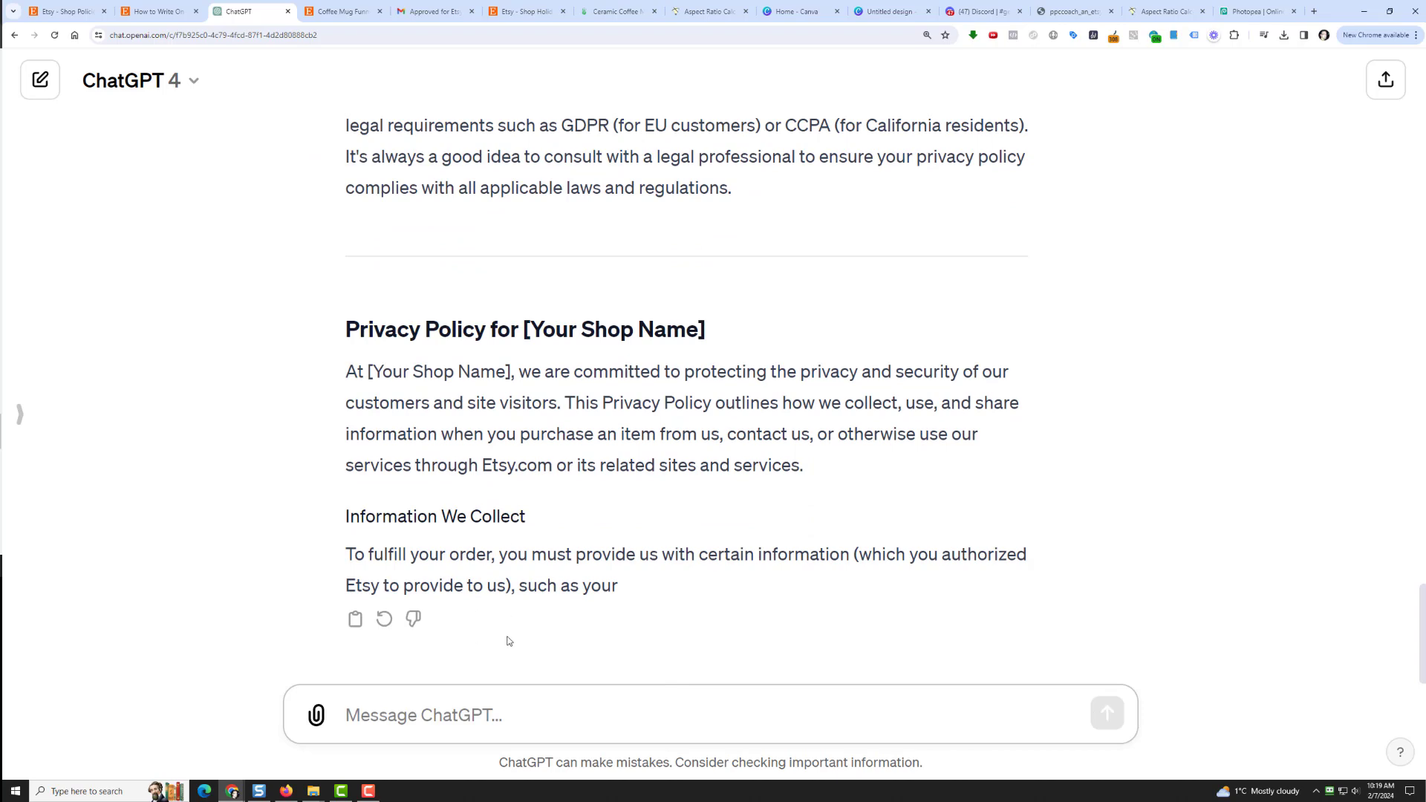
Step: Copy the earlier privacy policy question back into the message box to revise it
scroll(388, 311, "up", 3)
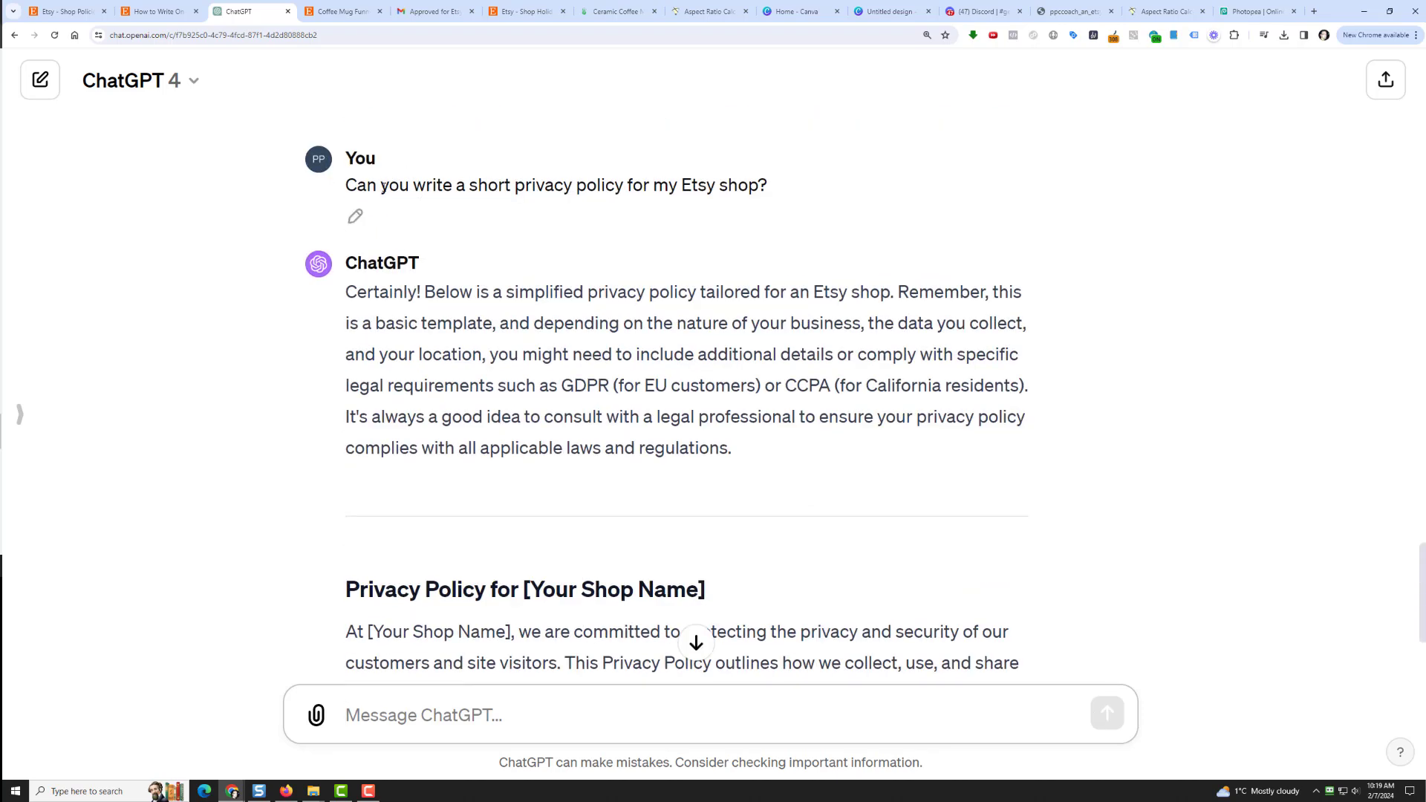
left_click_drag(437, 176, 768, 190)
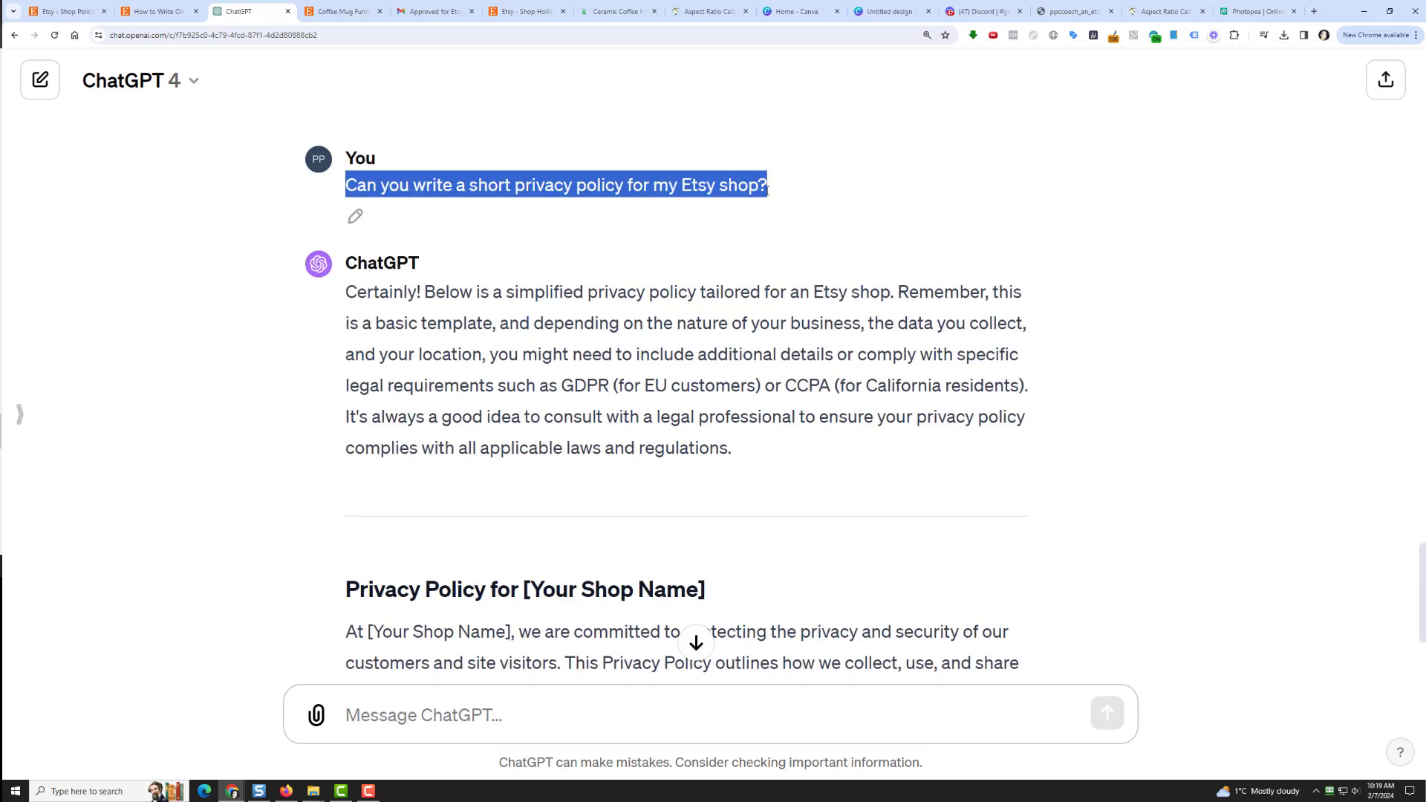
right_click(751, 186)
left_click(772, 196)
left_click(466, 698)
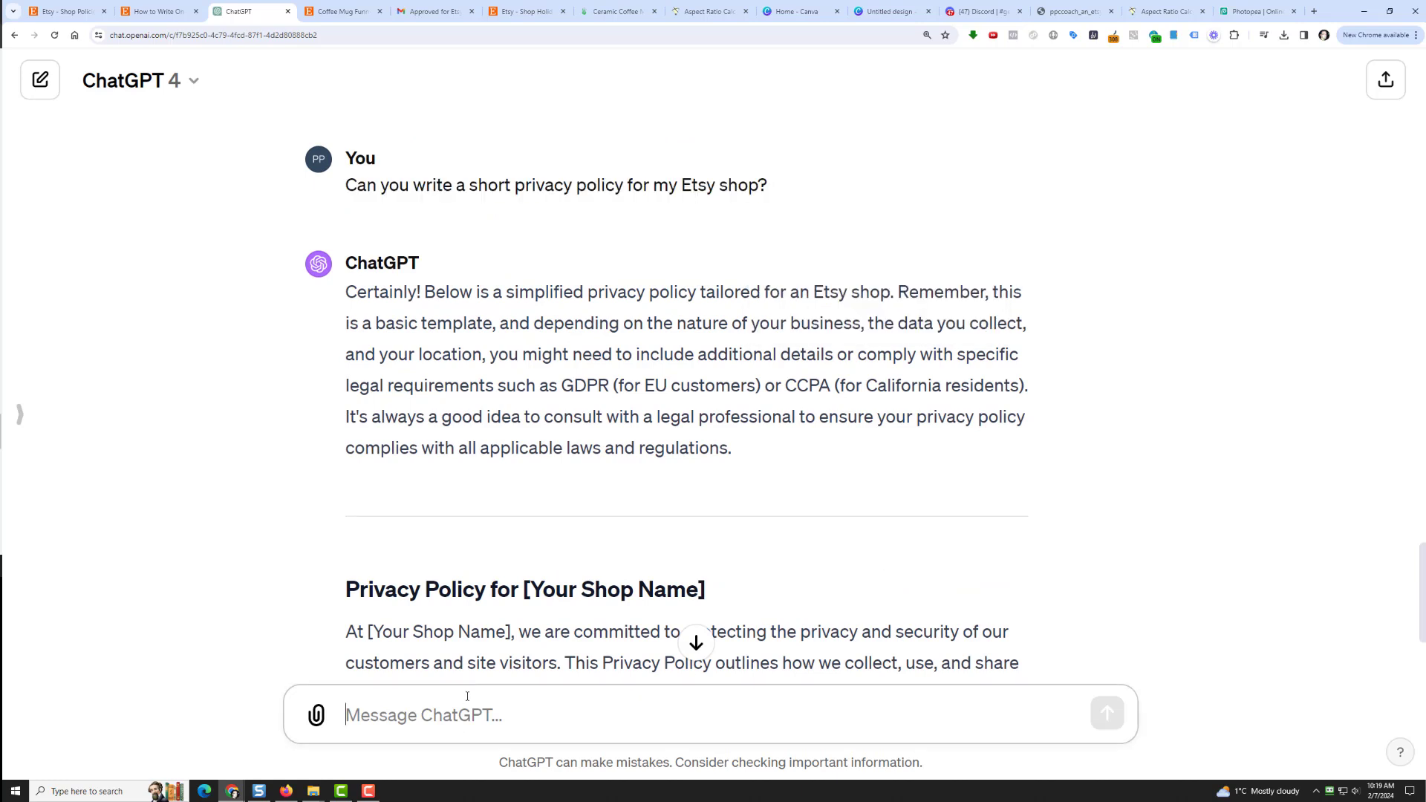
key("ctrl+v")
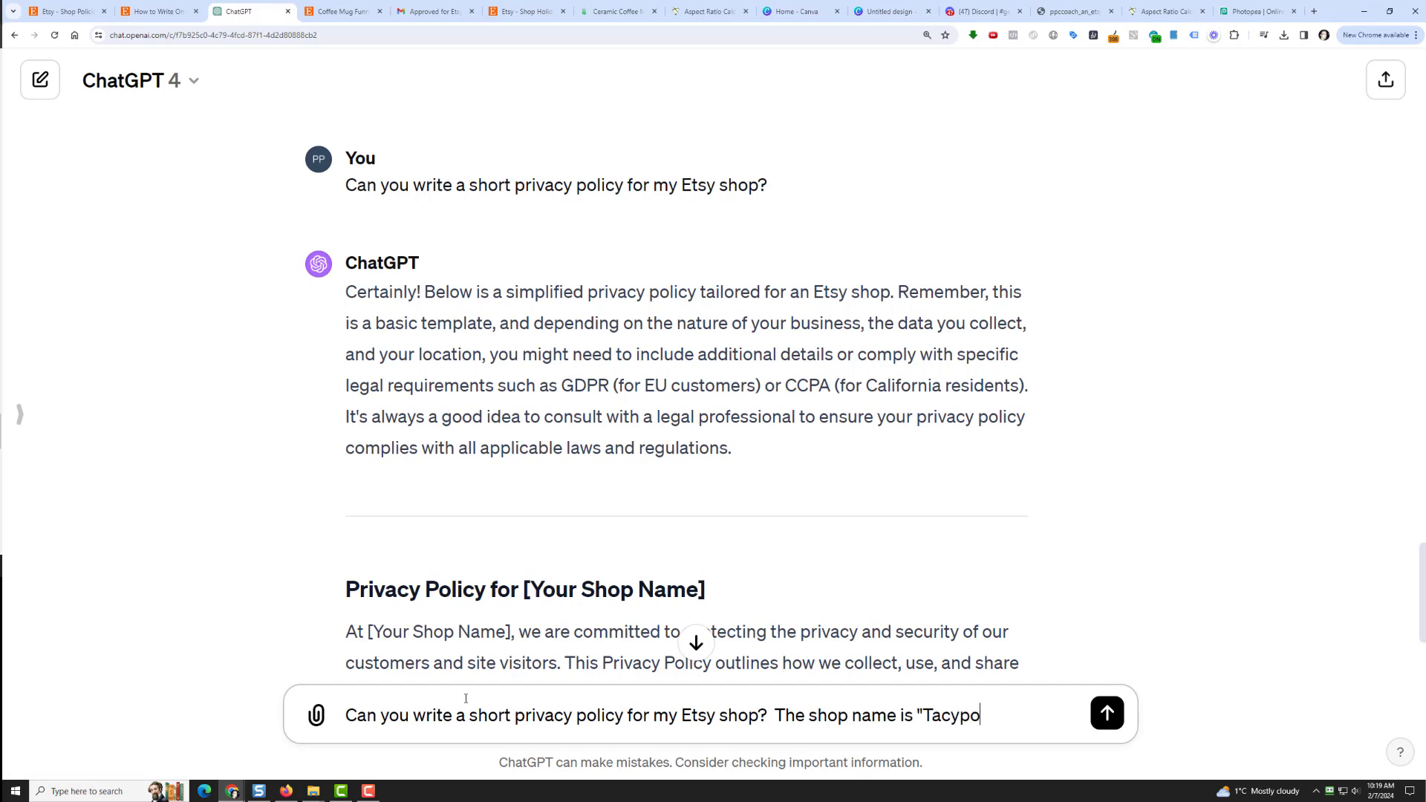
Step: Send the request naming Tacypoc Shop and select the generated privacy policy text
key("Return")
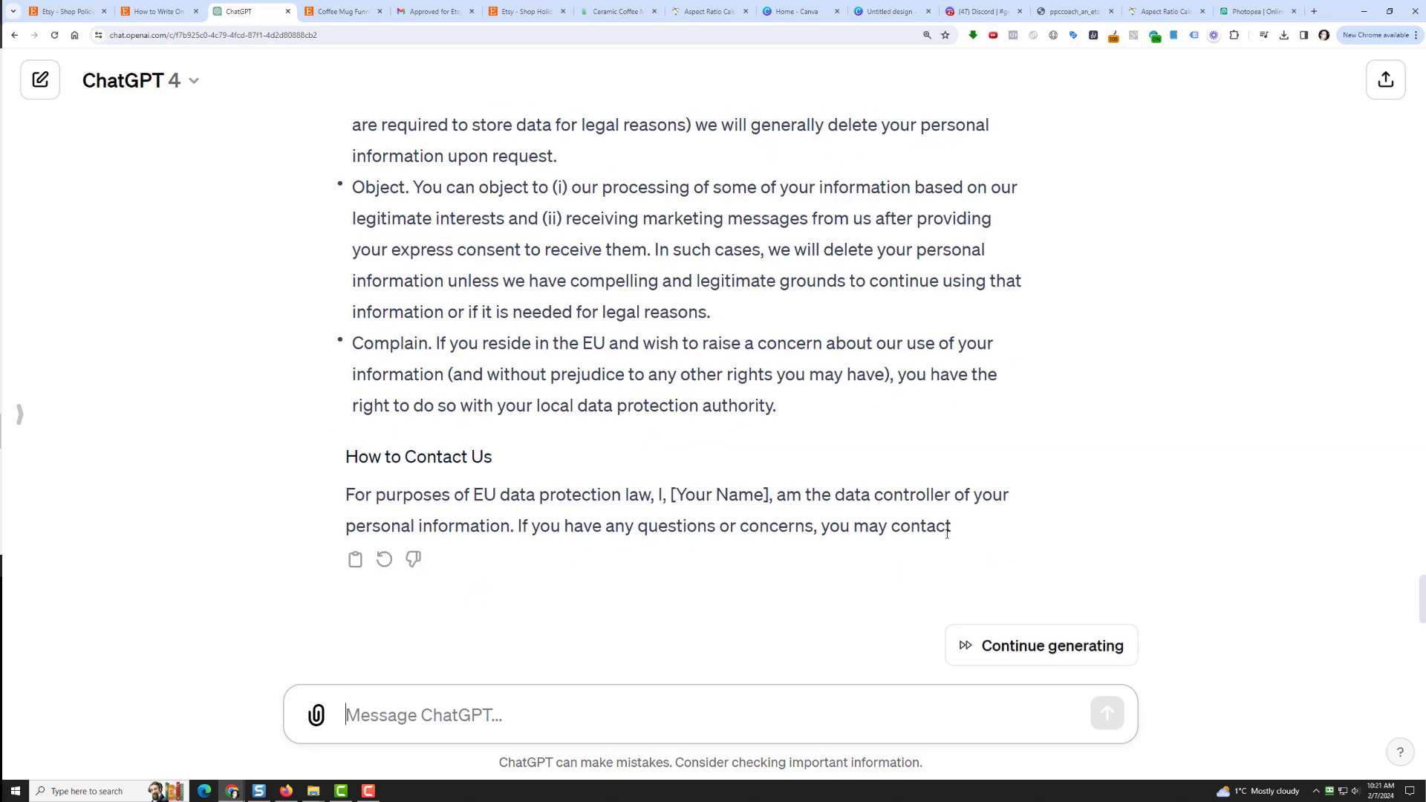
left_click_drag(966, 527, 341, 326)
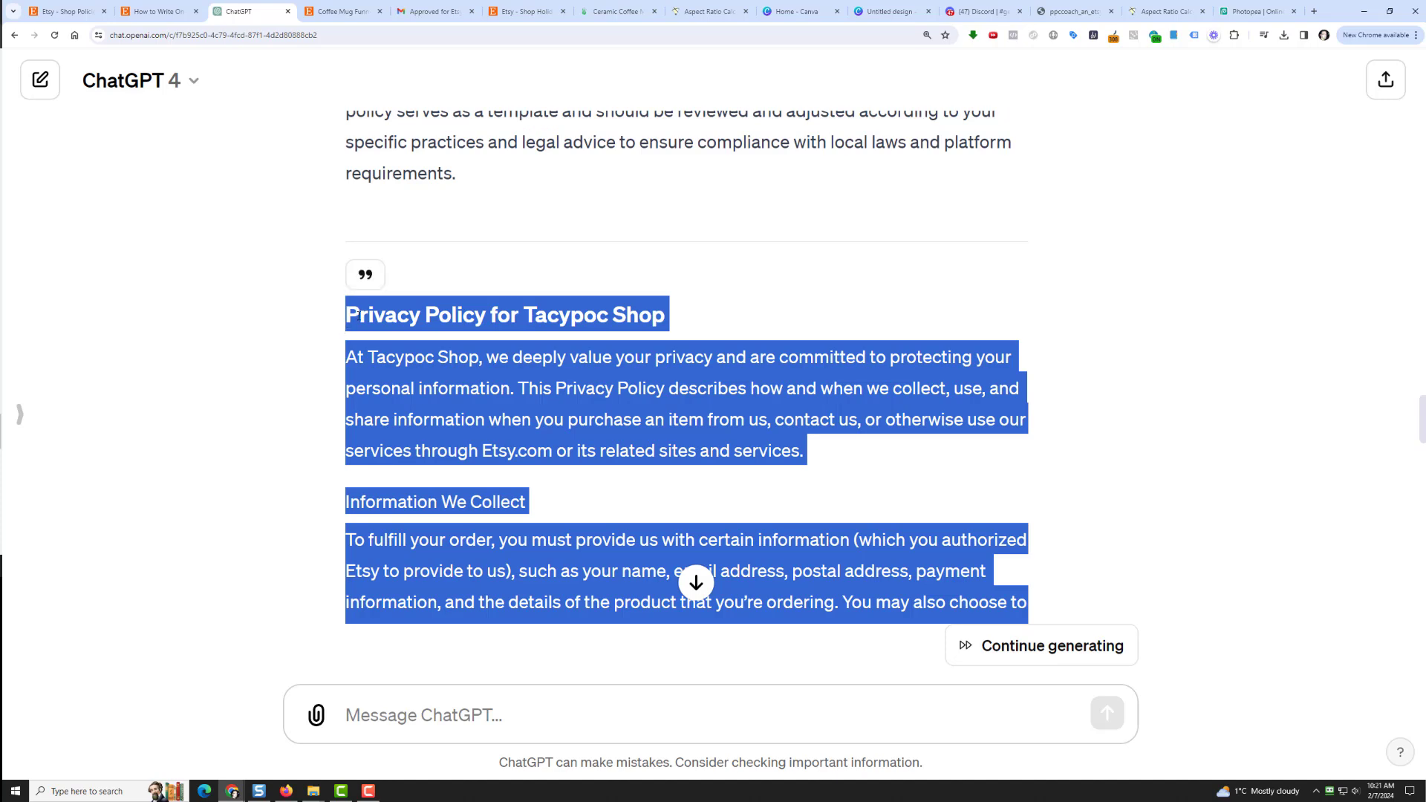
right_click(359, 317)
Step: Paste the ChatGPT privacy policy into Etsy's Privacy policy box and enlarge the box
left_click(380, 330)
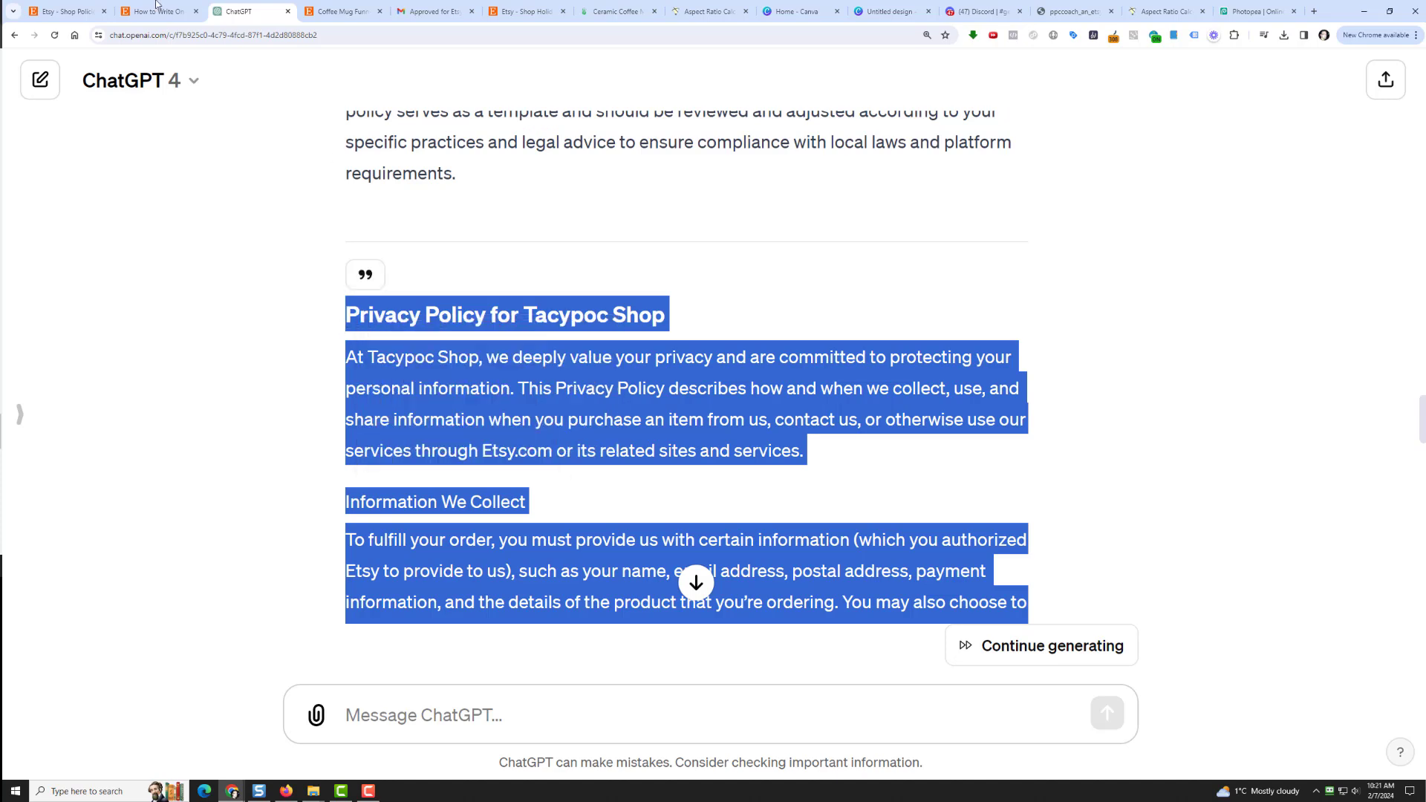
left_click(67, 11)
left_click(549, 442)
key("ctrl+v")
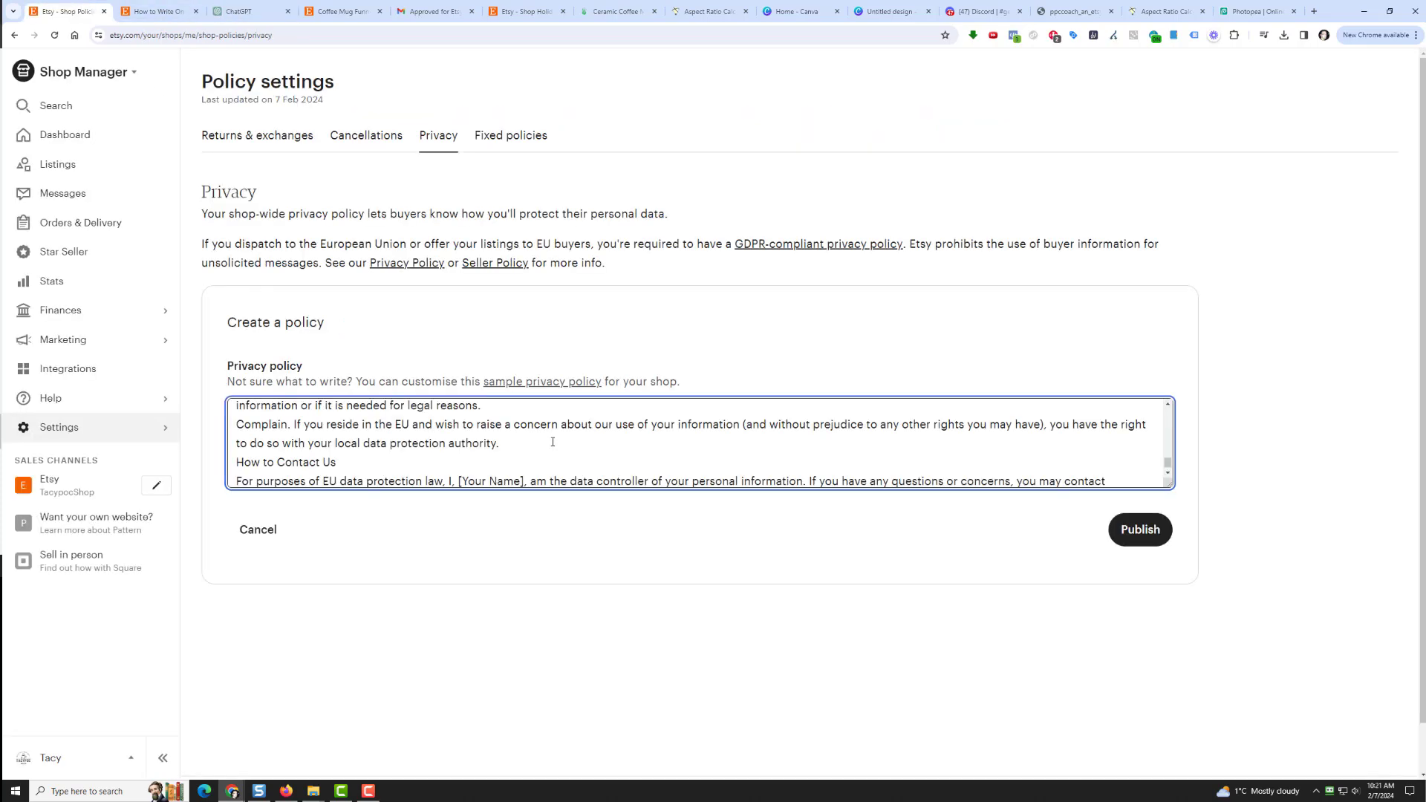
scroll(504, 461, "up", 15)
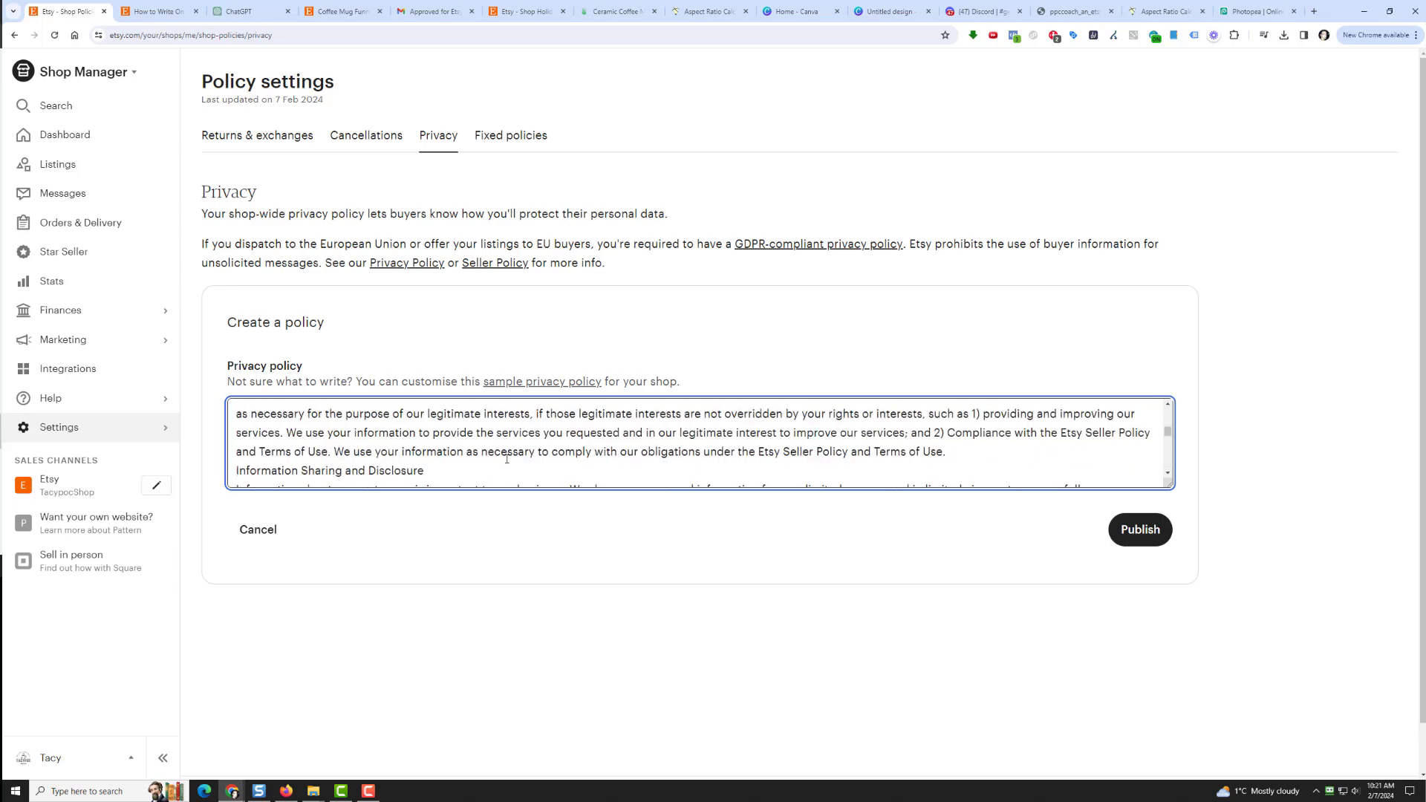
left_click_drag(1170, 484, 1169, 776)
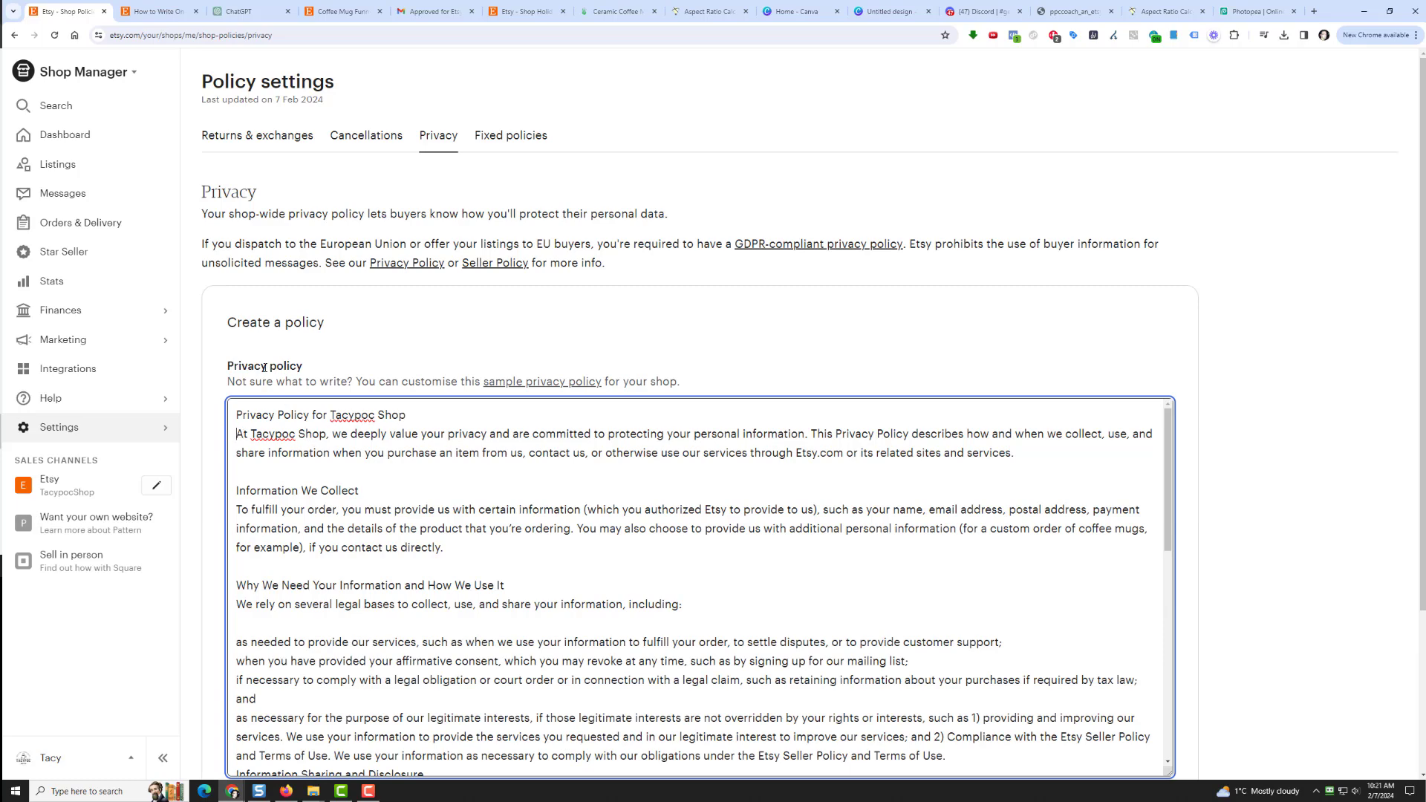
Step: Add a blank line after the policy title and '- ' dashes before the list items
key("Return")
key("Return")
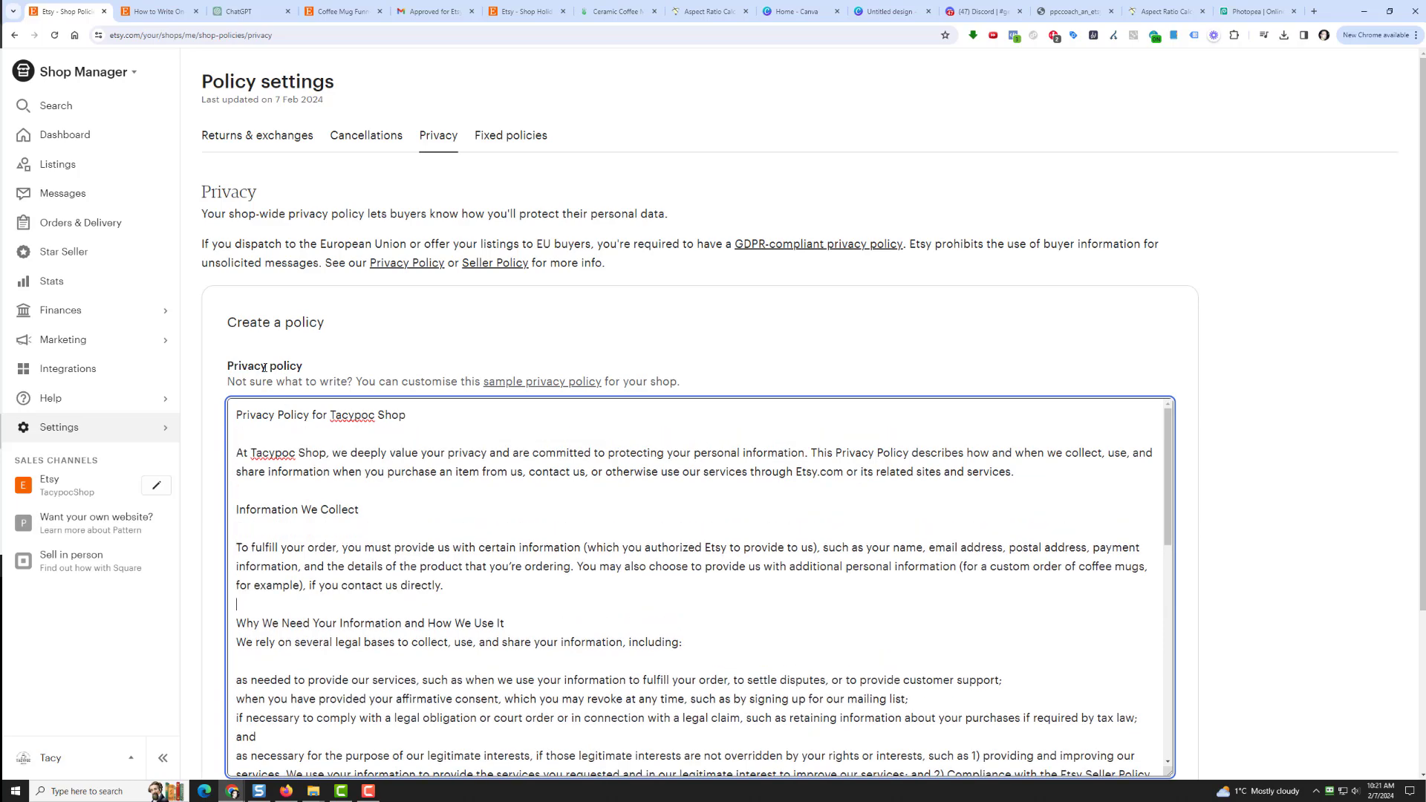
type("- ")
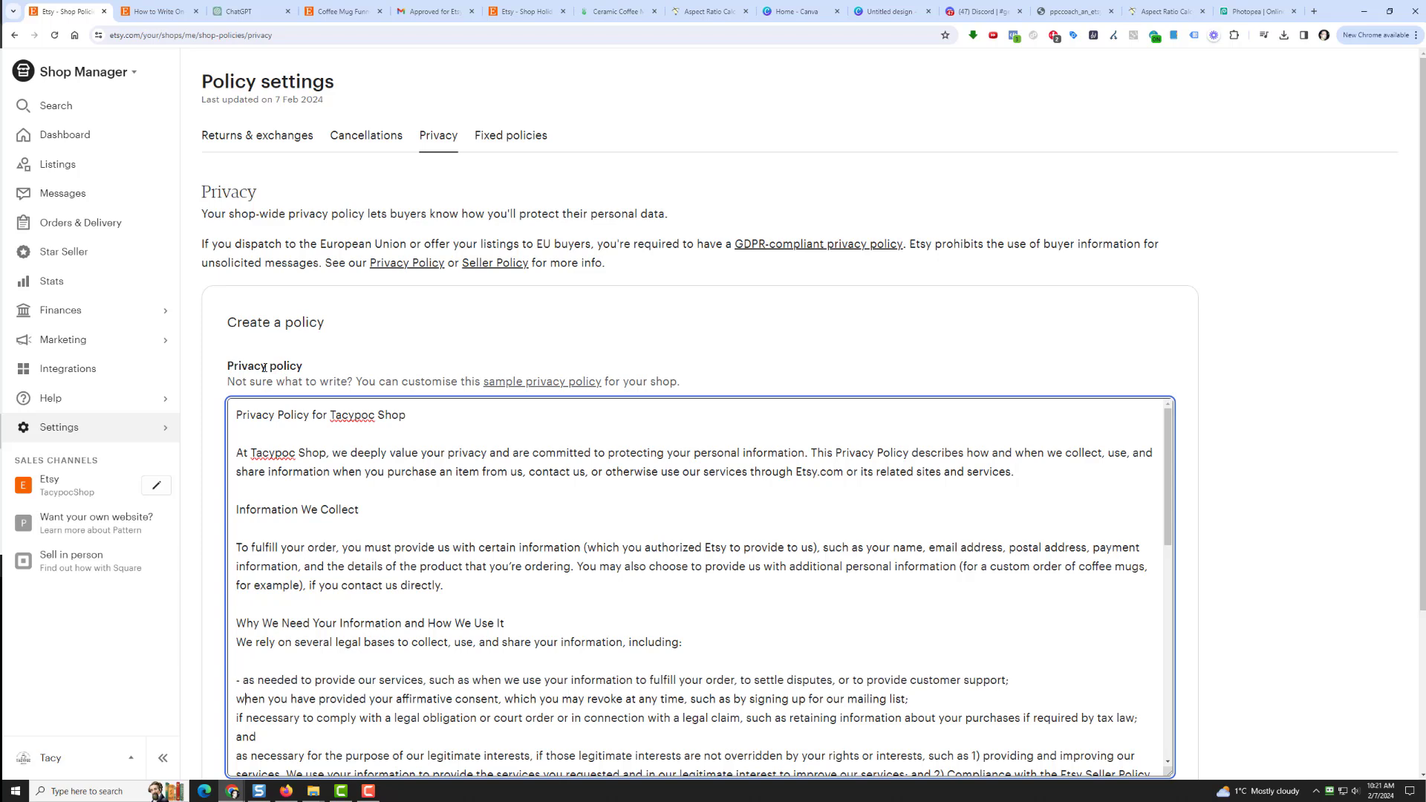
type("- ")
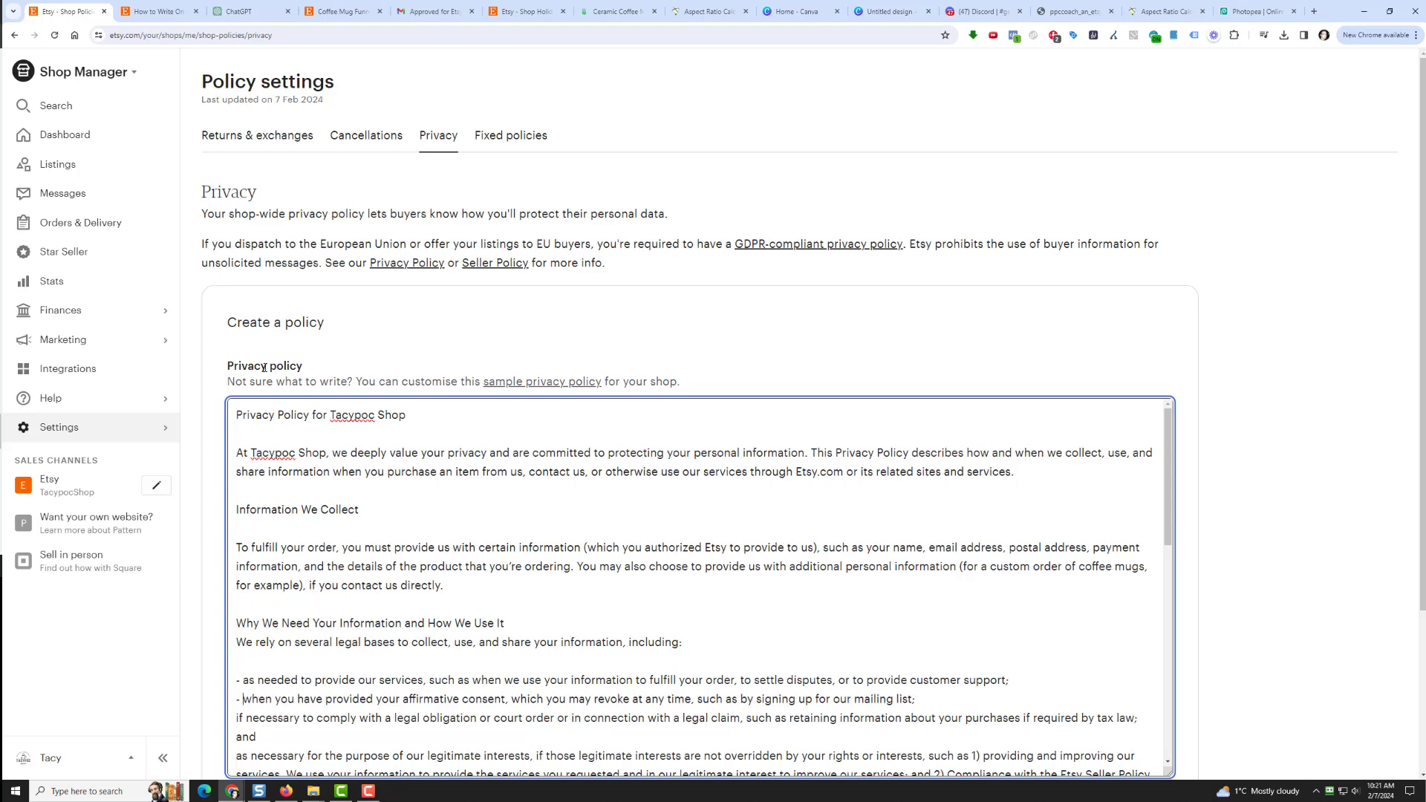
type("-")
key("Down")
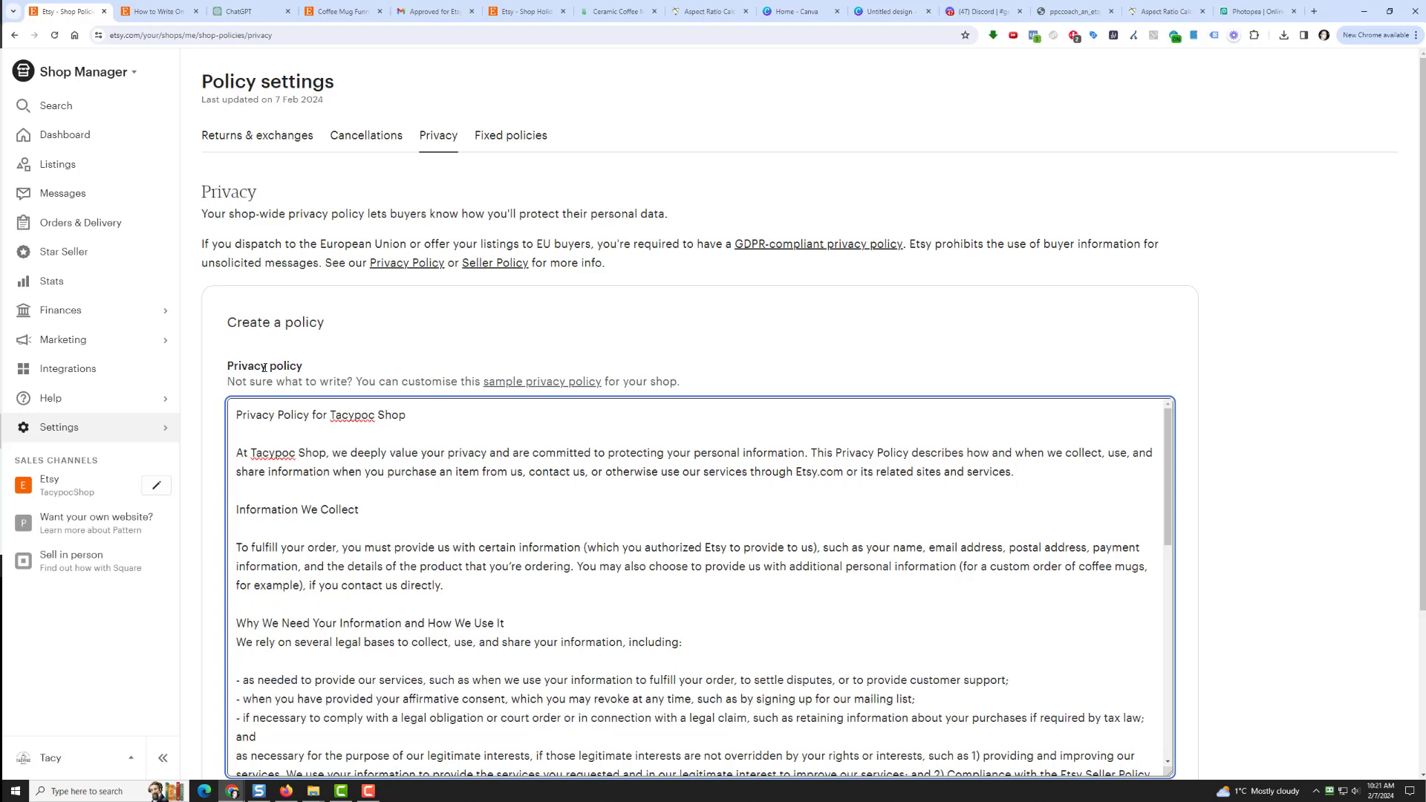
key("Down")
type("-")
key("Down")
key("Down")
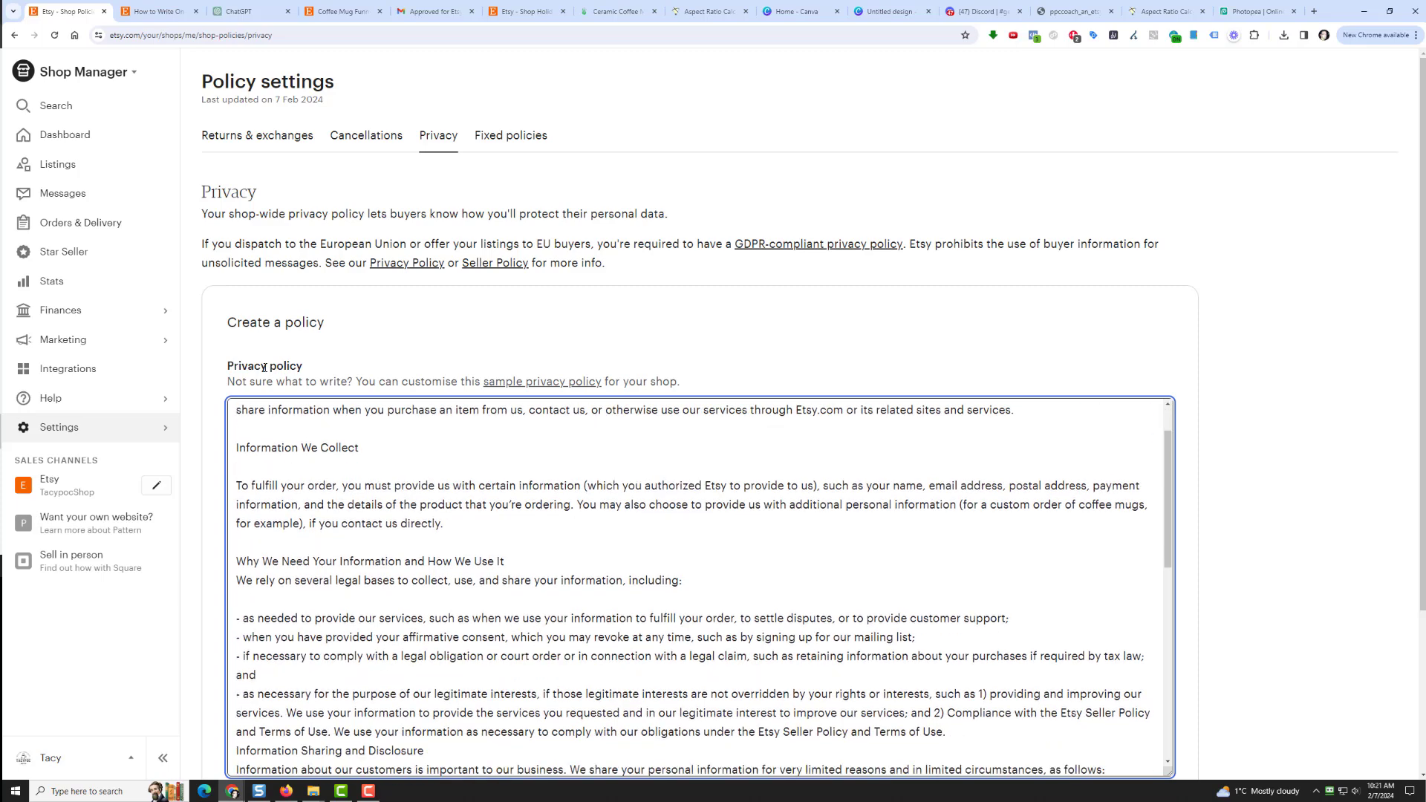
Step: Add blank lines around the section headings and delete the [Your Name] placeholder
key("Return")
key("Down")
key("Return")
key("Down")
key("Down")
key("Down")
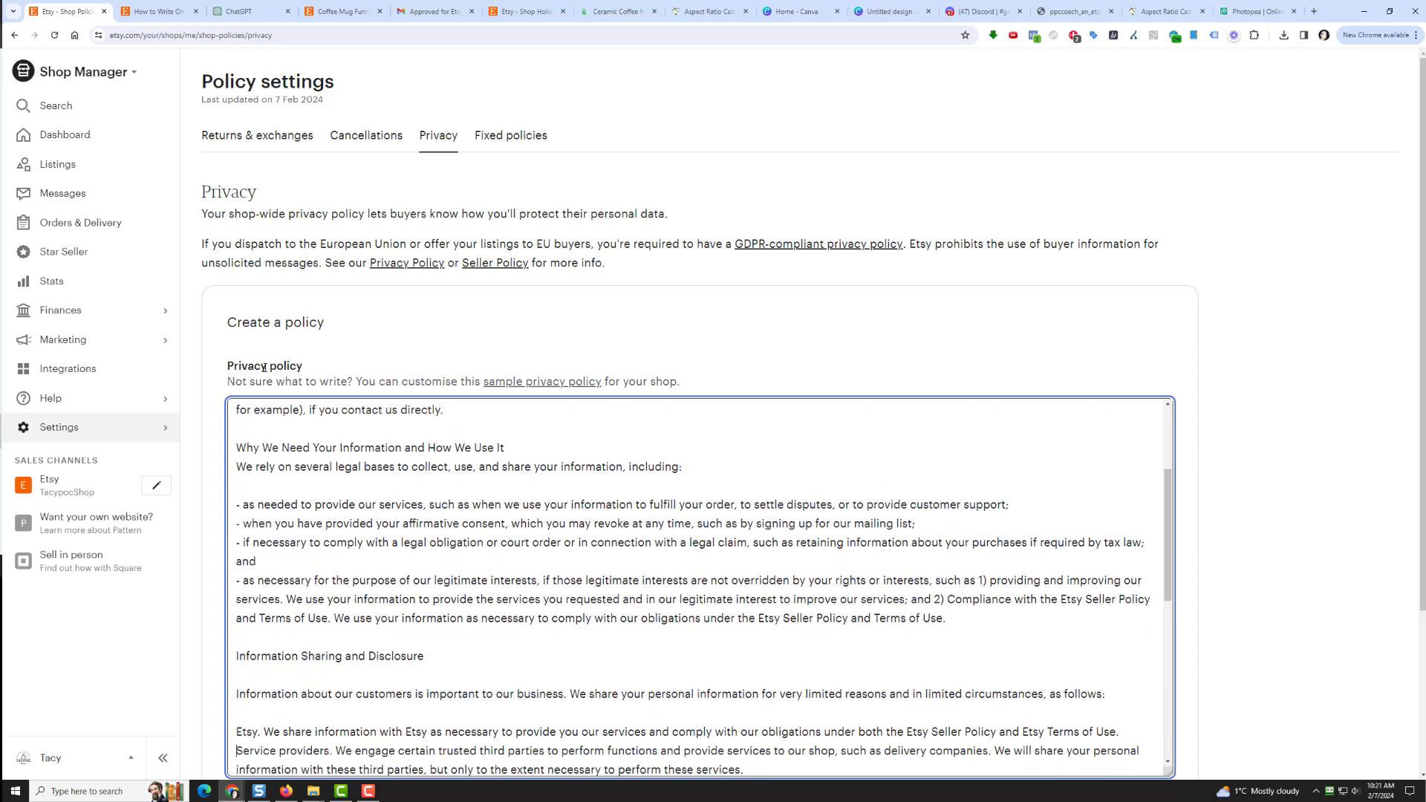
key("Down")
key("Down")
key("Down")
key("Down")
key("Down")
key("Down")
key("Down")
key("Down")
key("Down")
key("Down")
key("Down")
key("Down")
key("Down")
key("Down")
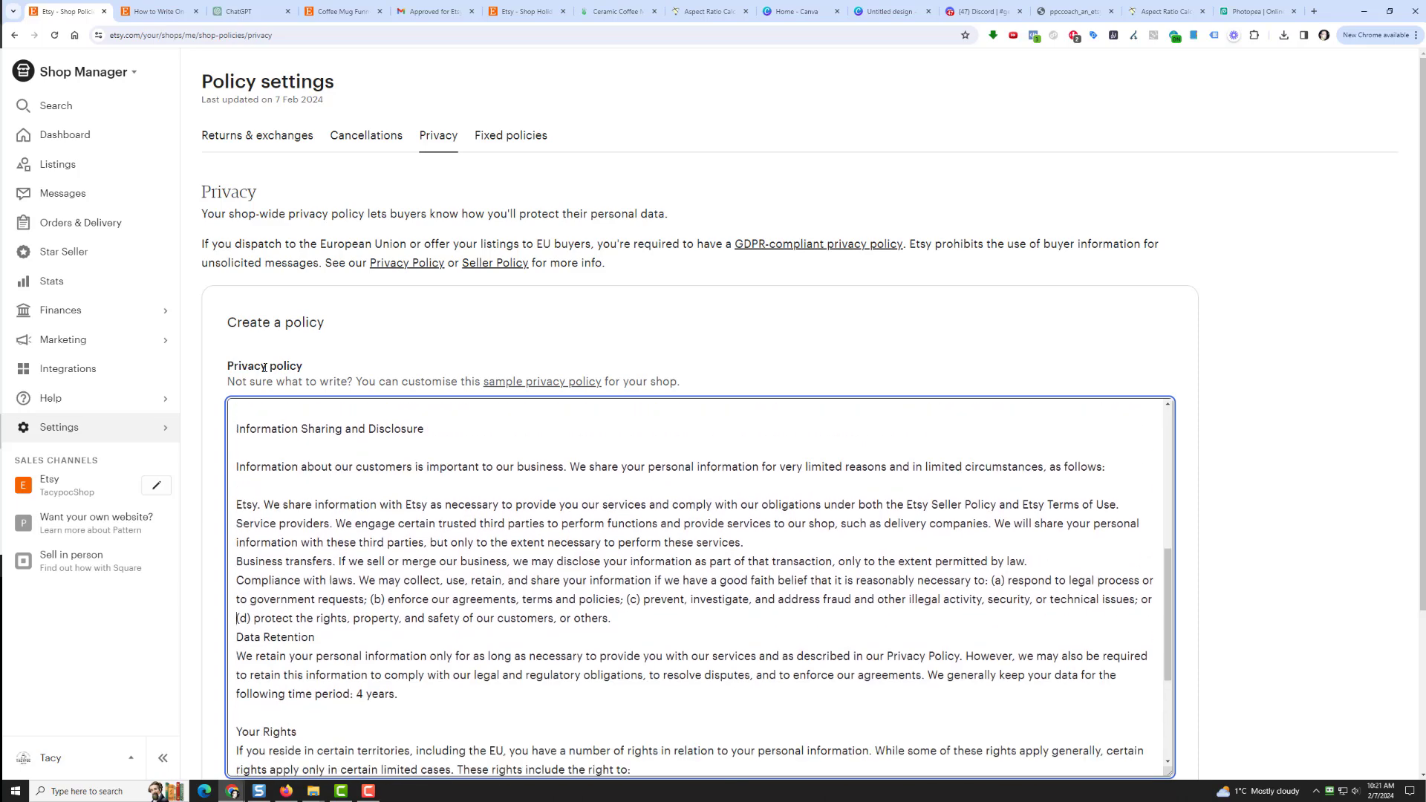
key("Return")
key("Down")
key("Return")
key("Down")
key("Down")
key("Down")
key("Down")
key("Down")
key("Down")
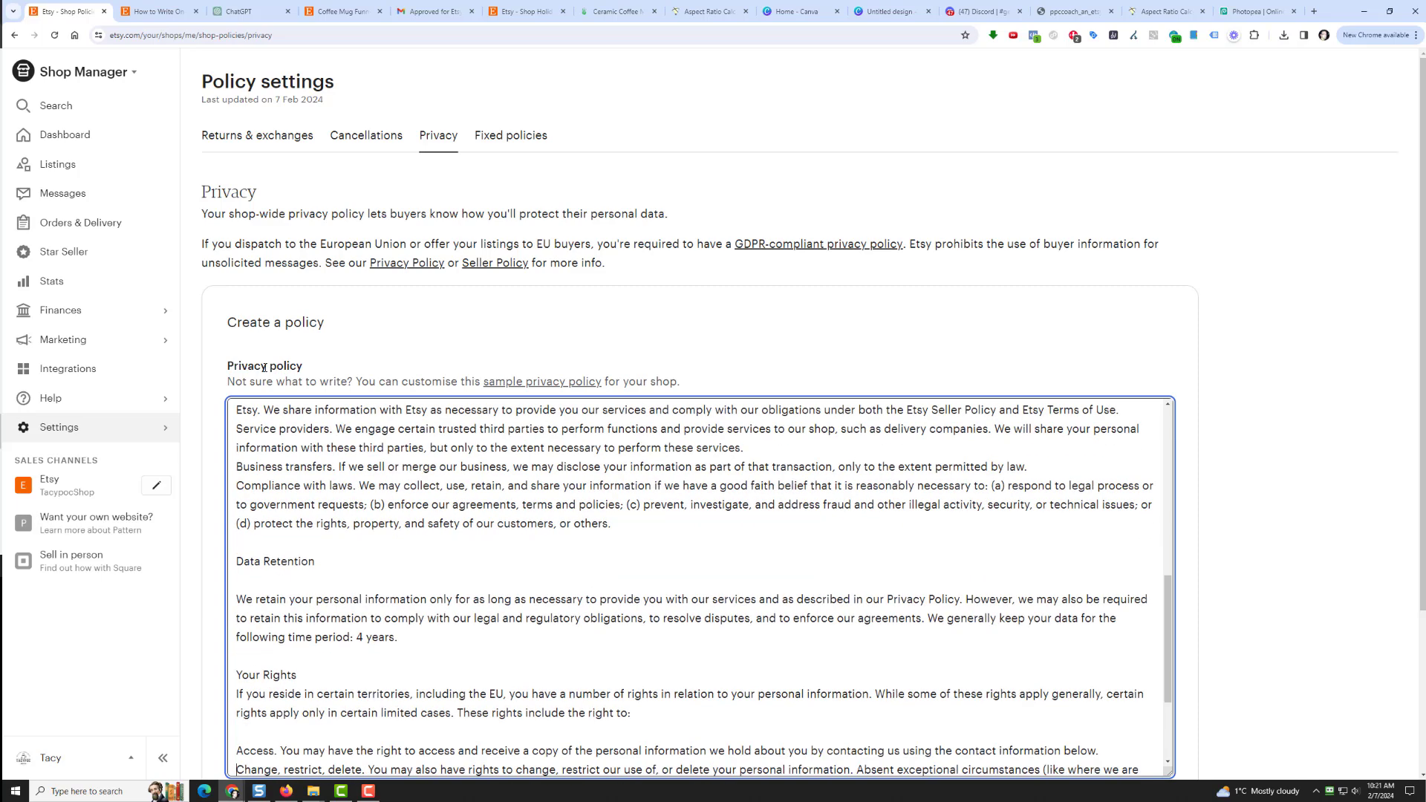
key("Return")
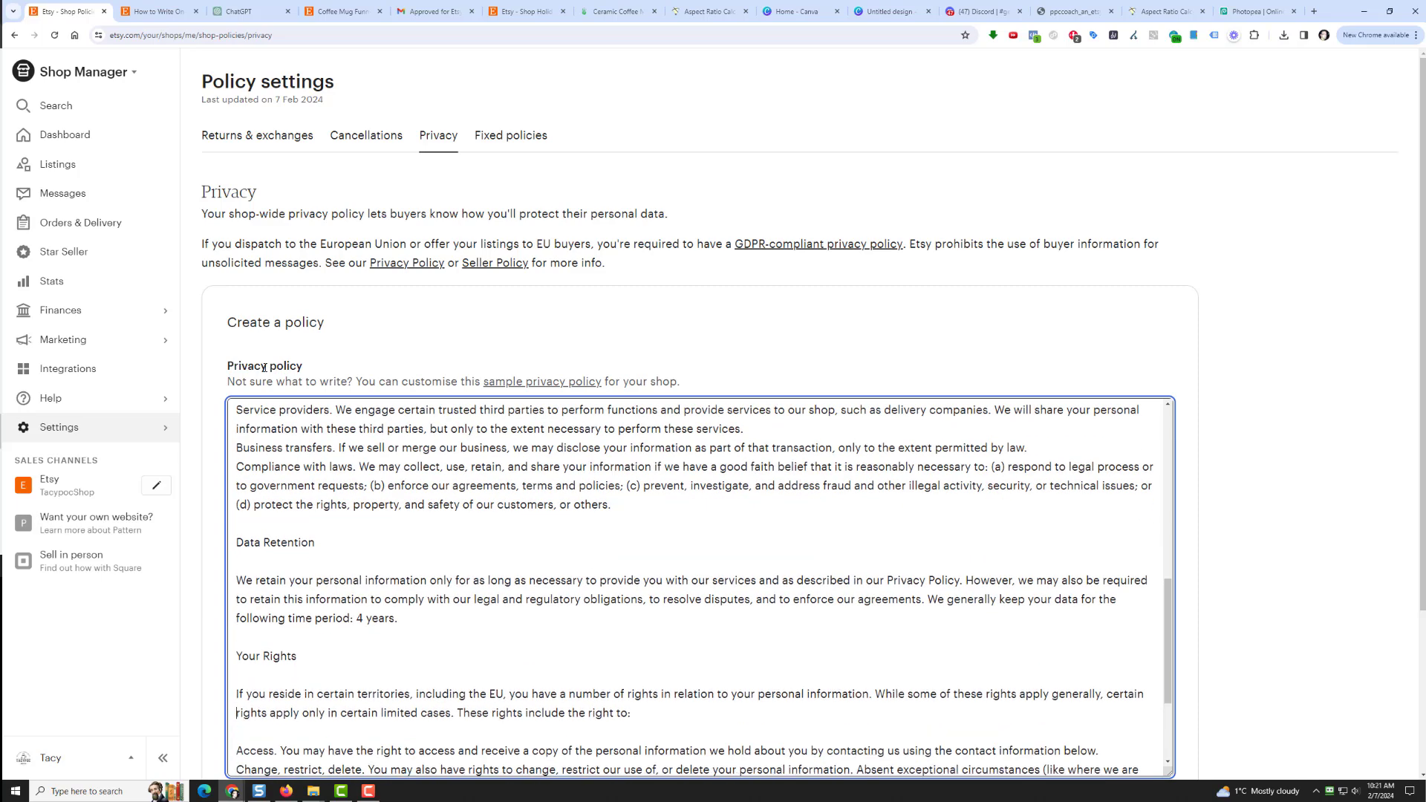
key("Down")
key("Down")
key("Down")
key("Down")
key("Down")
key("Down")
key("Down")
key("Down")
key("Down")
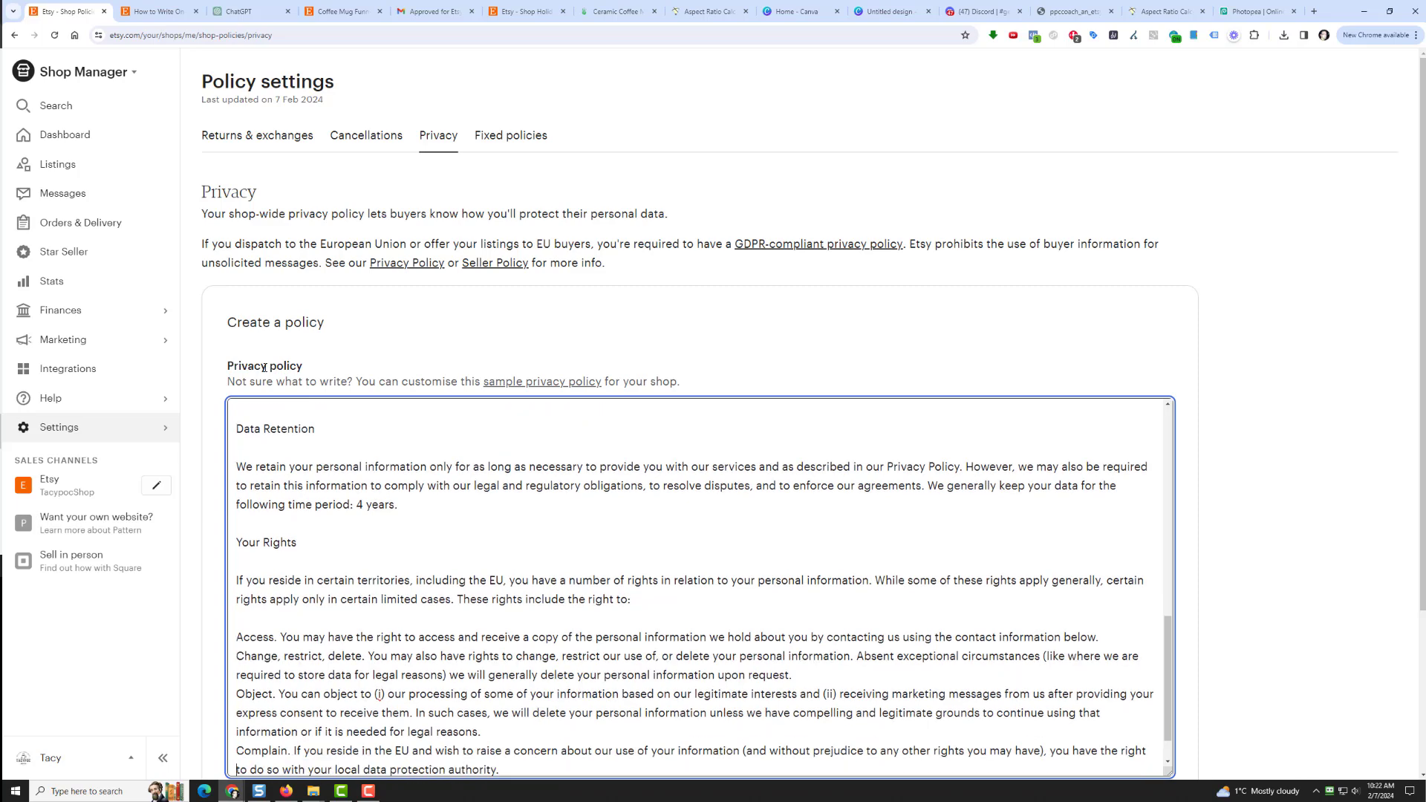
key("Down")
key("Down")
key("Down")
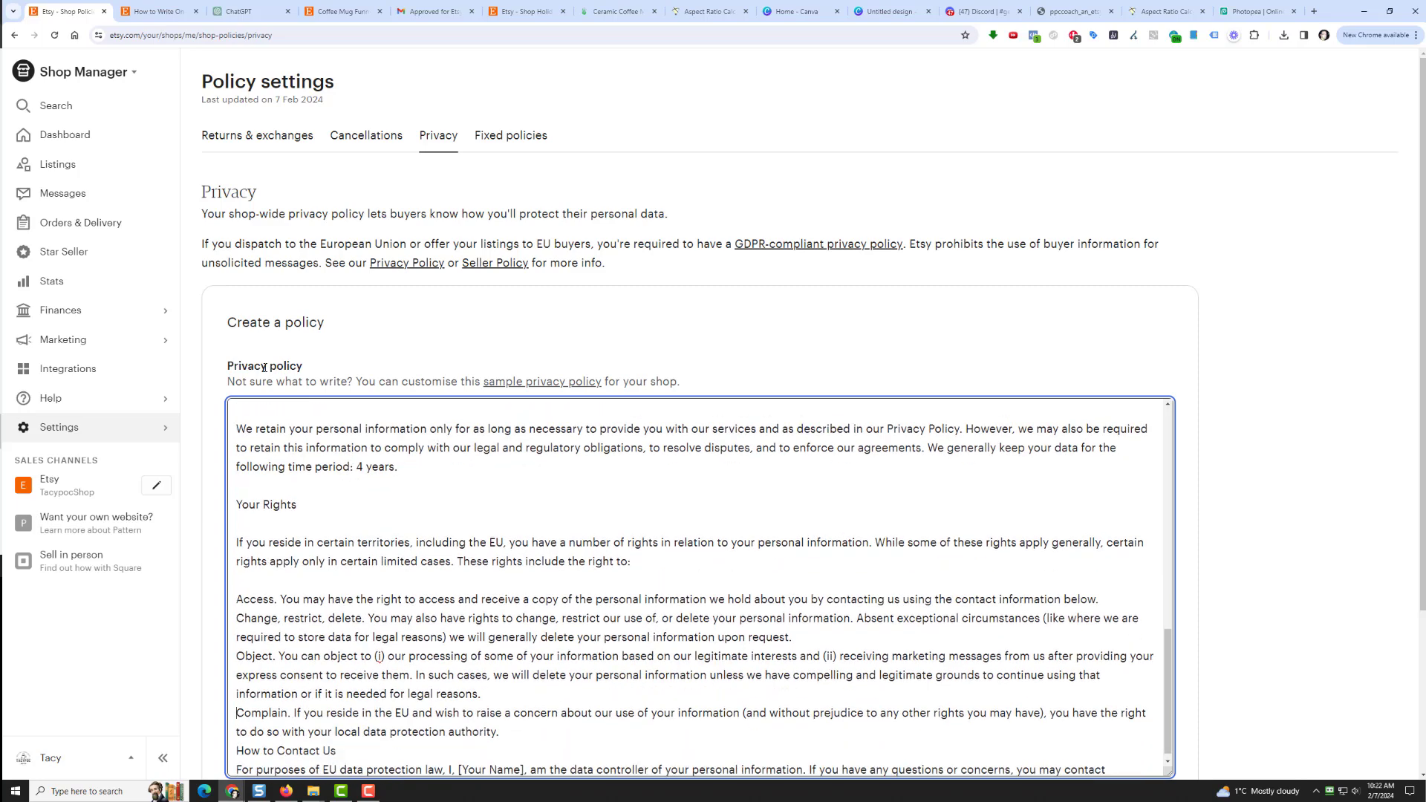
key("Return")
key("Return")
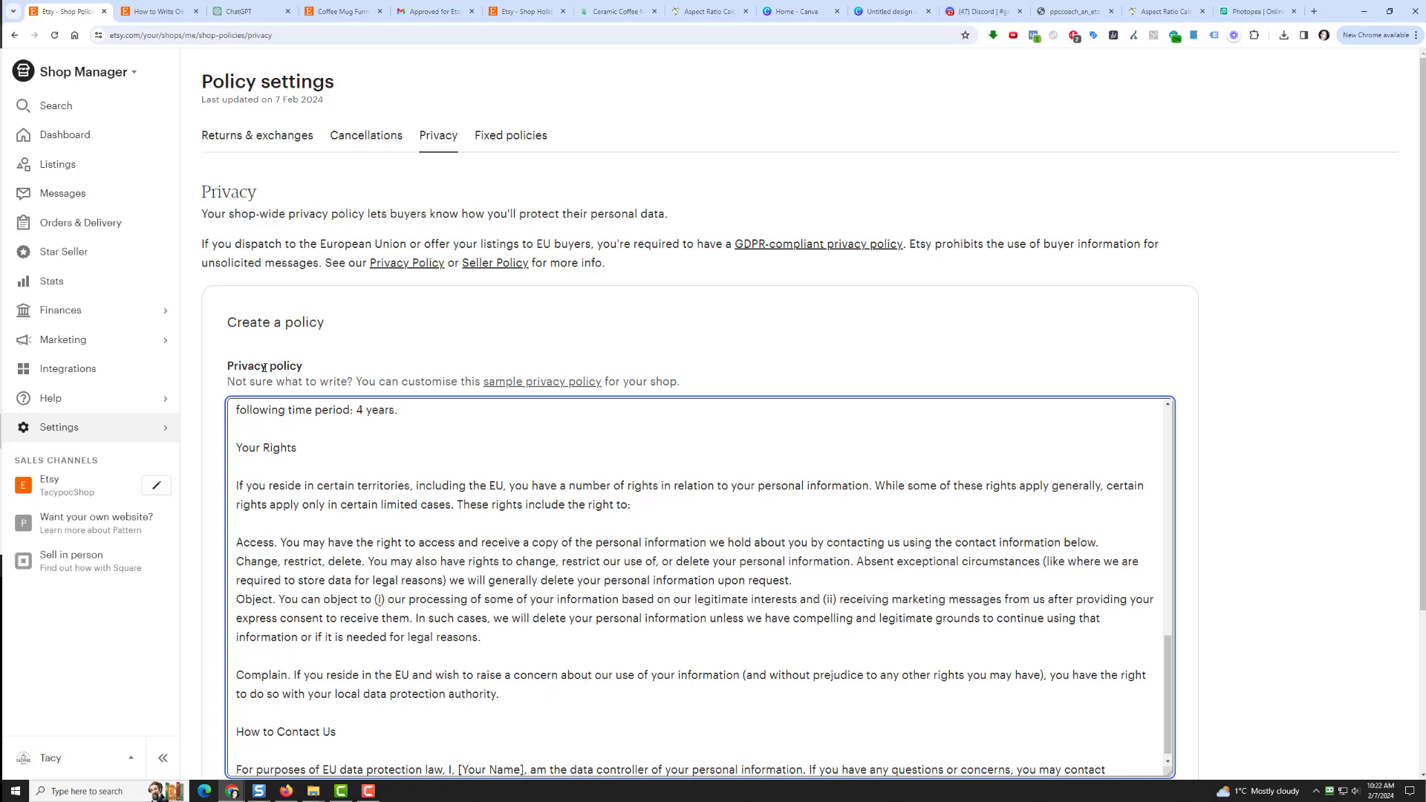
key("Delete")
key("Delete")
key("Delete")
key("Delete")
key("Delete")
key("Delete")
key("Delete")
key("Delete")
key("Delete")
key("Delete")
key("Delete")
key("Delete")
key("Delete")
key("Delete")
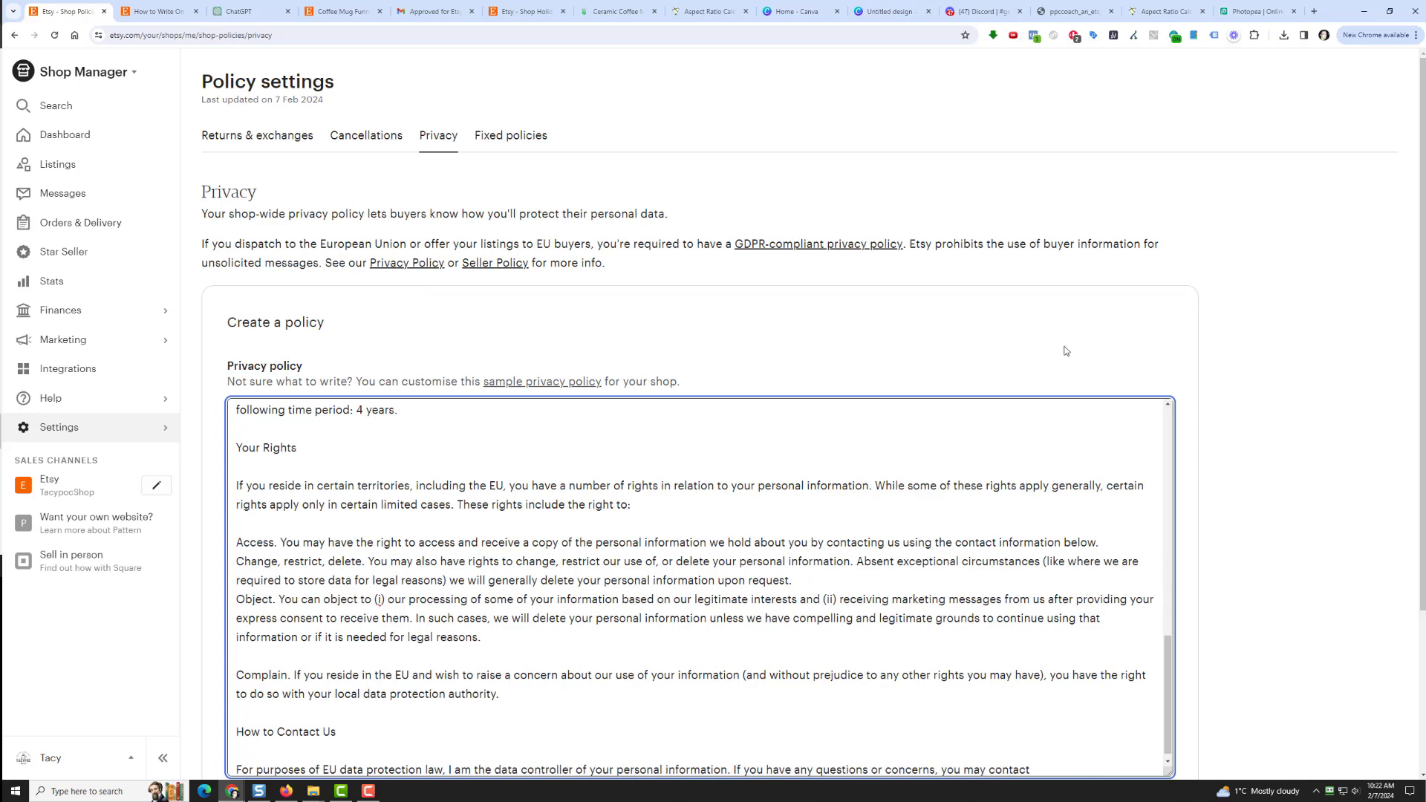
scroll(1062, 359, "down", 3)
Step: Publish the privacy policy and check the Fixed policies' estimated delivery dates information
left_click(1136, 607)
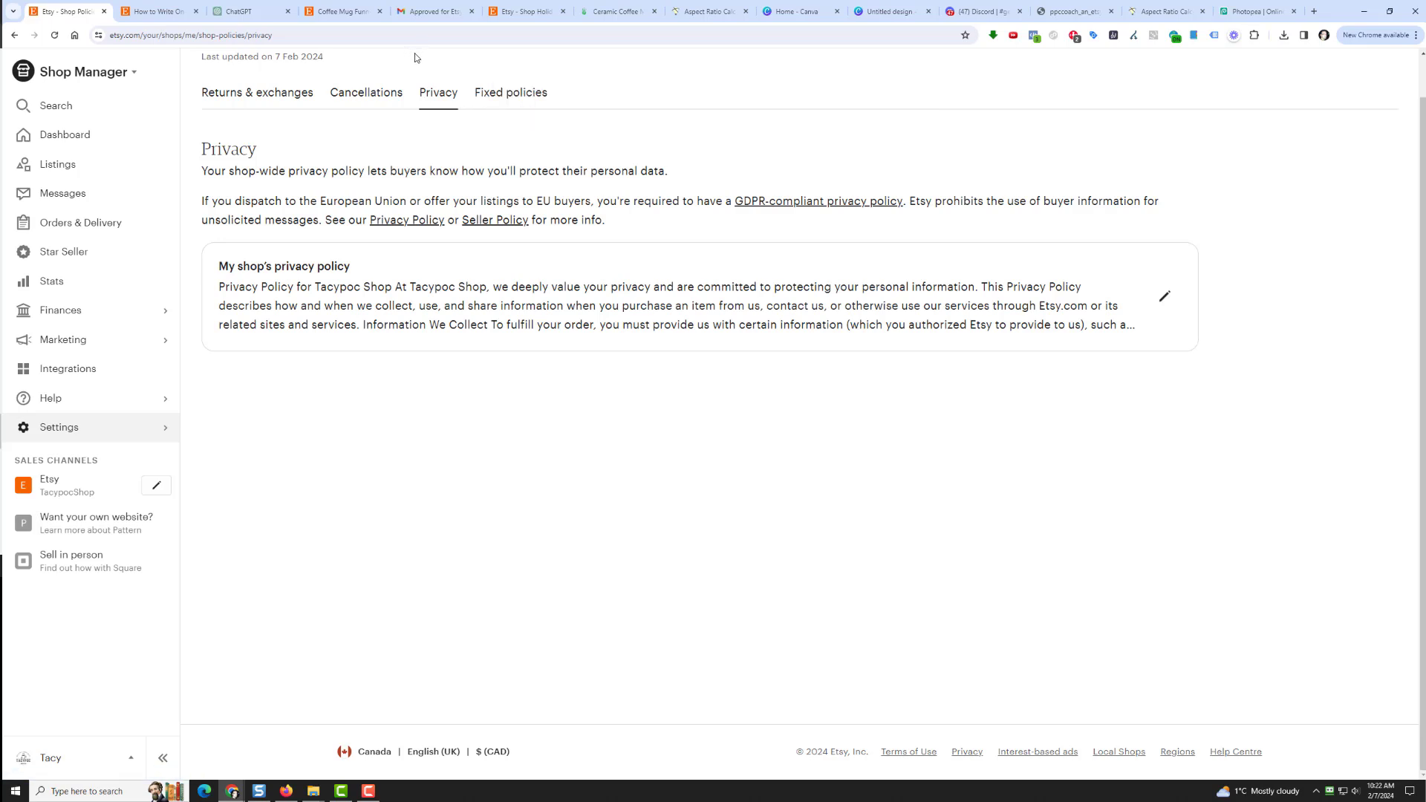
left_click(522, 97)
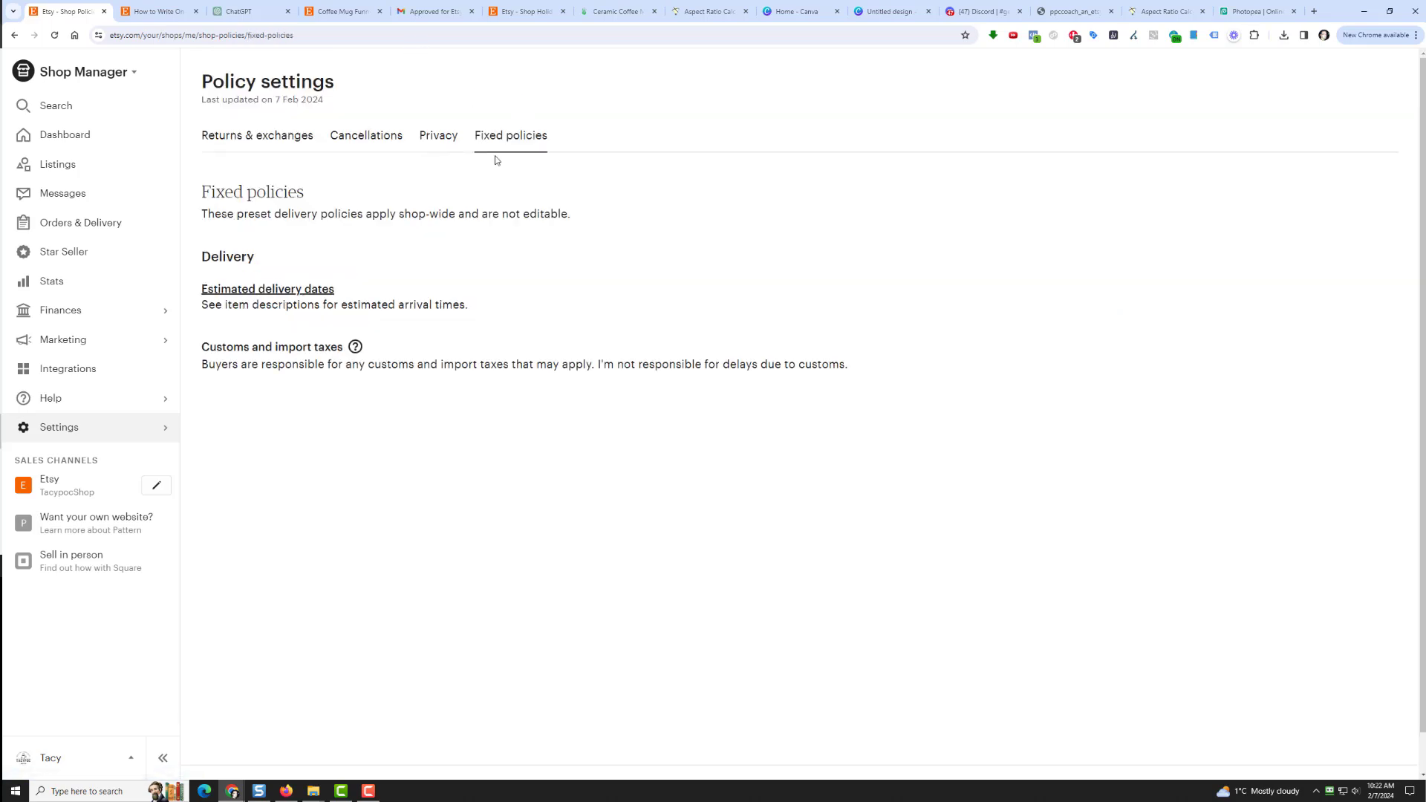
left_click(257, 290)
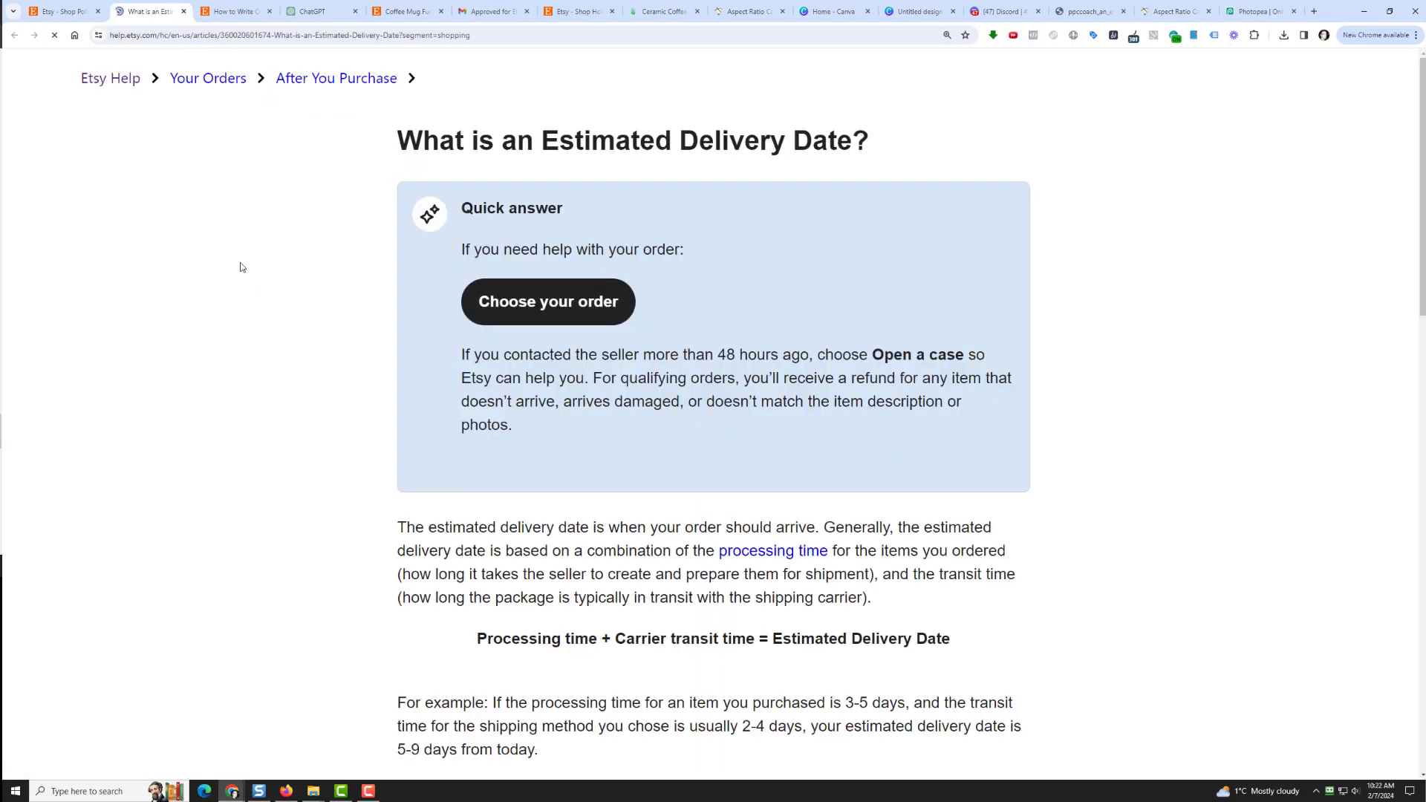
left_click(52, 13)
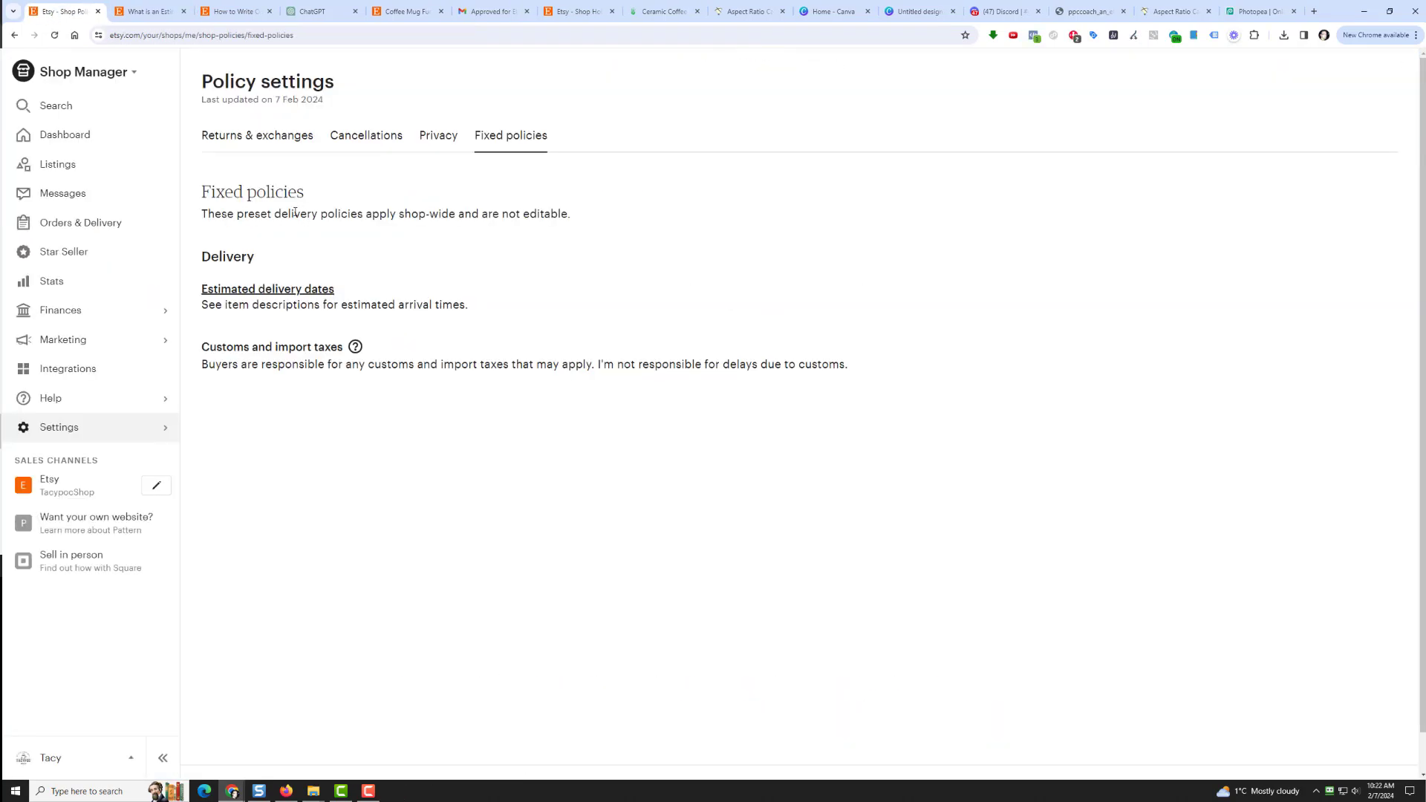
Step: Open the public TacypocShop storefront and look over its policies and FAQs
left_click(69, 490)
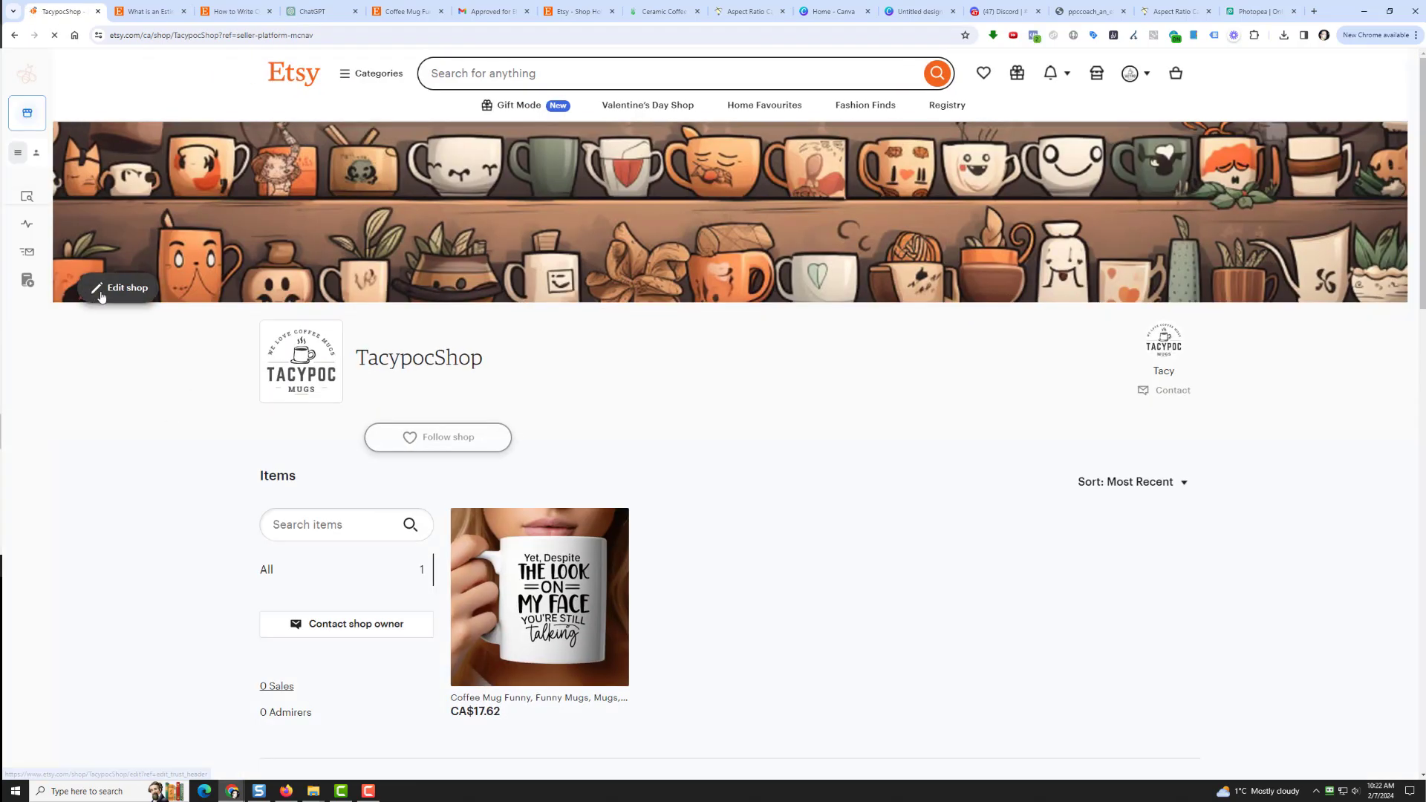
scroll(159, 465, "down", 15)
scroll(578, 336, "up", 4)
scroll(587, 484, "up", 3)
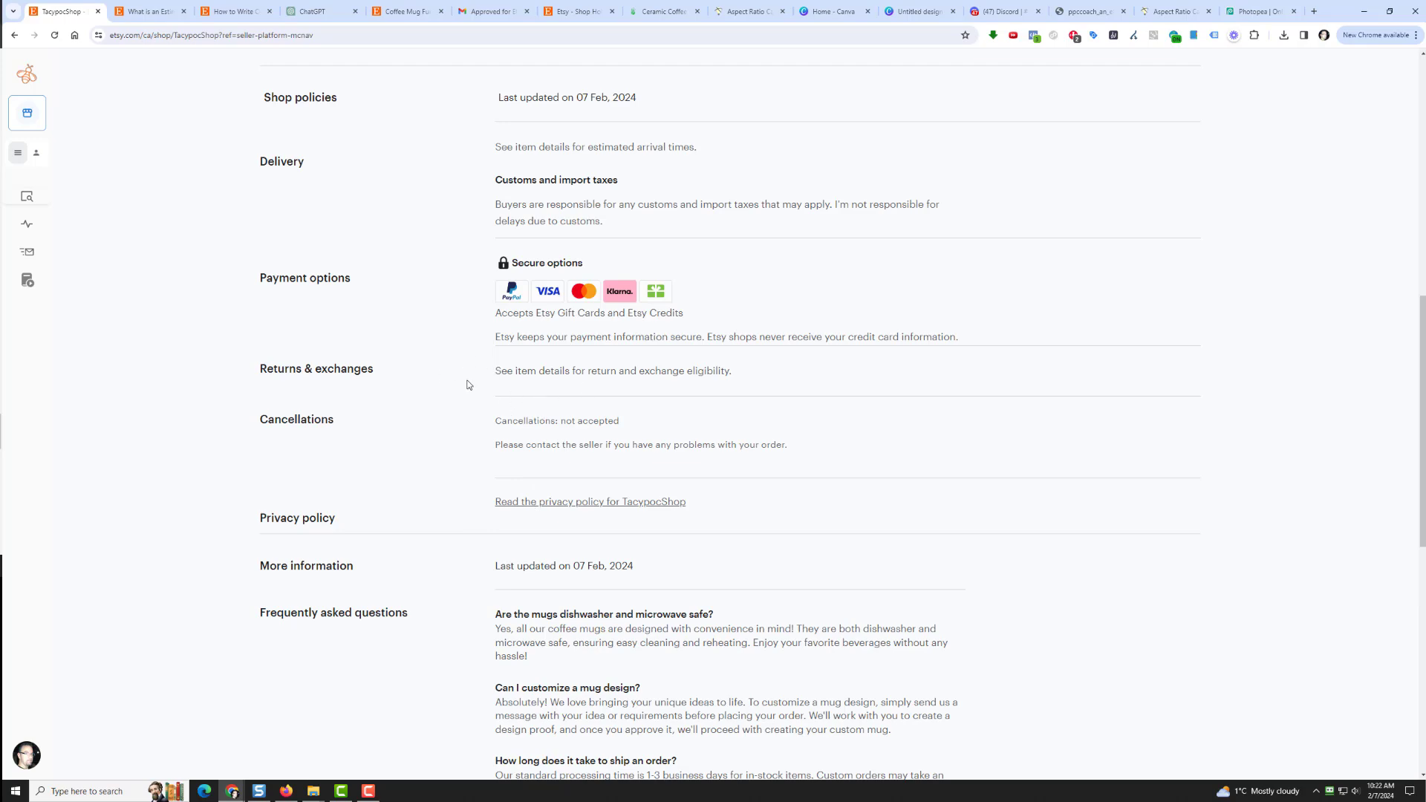
scroll(469, 384, "up", 2)
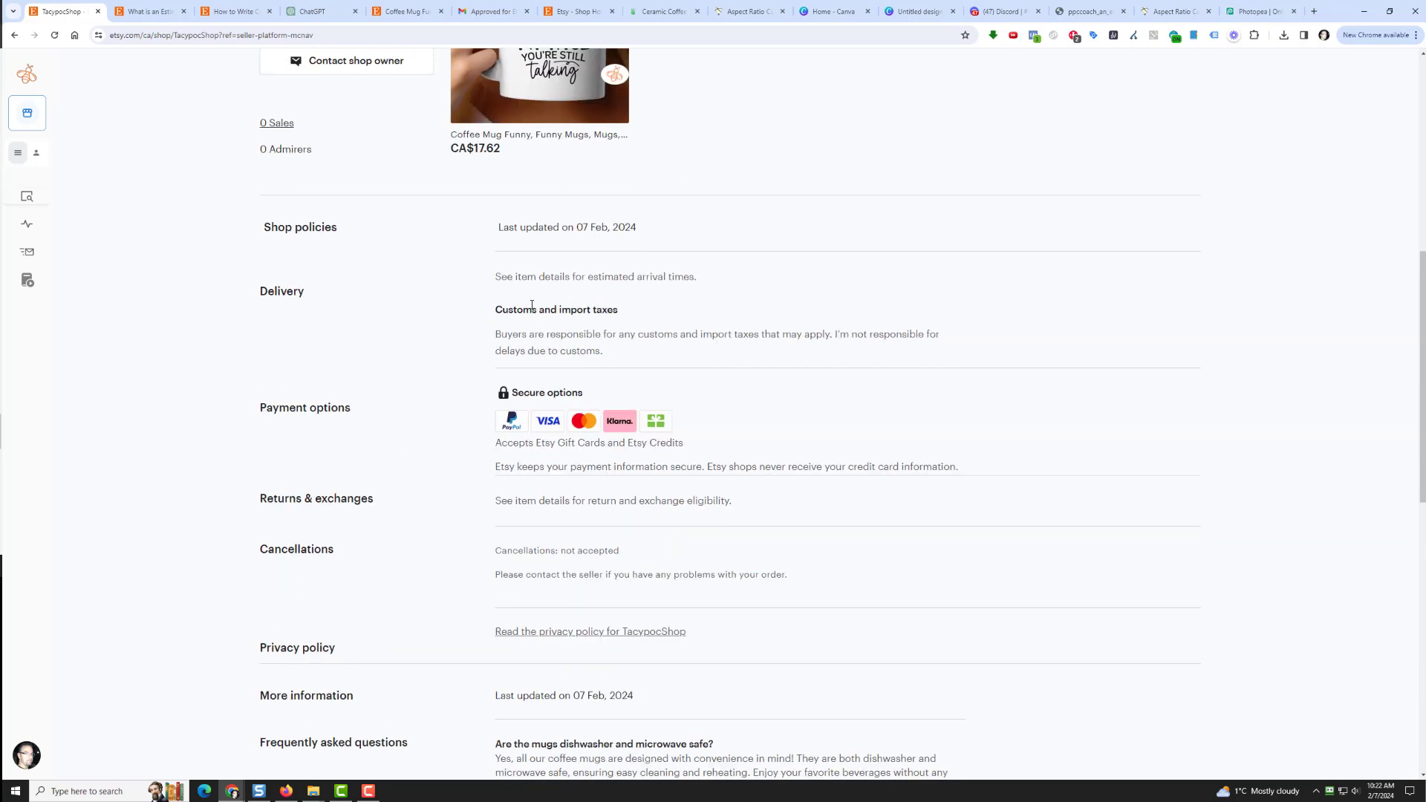
scroll(314, 354, "up", 5)
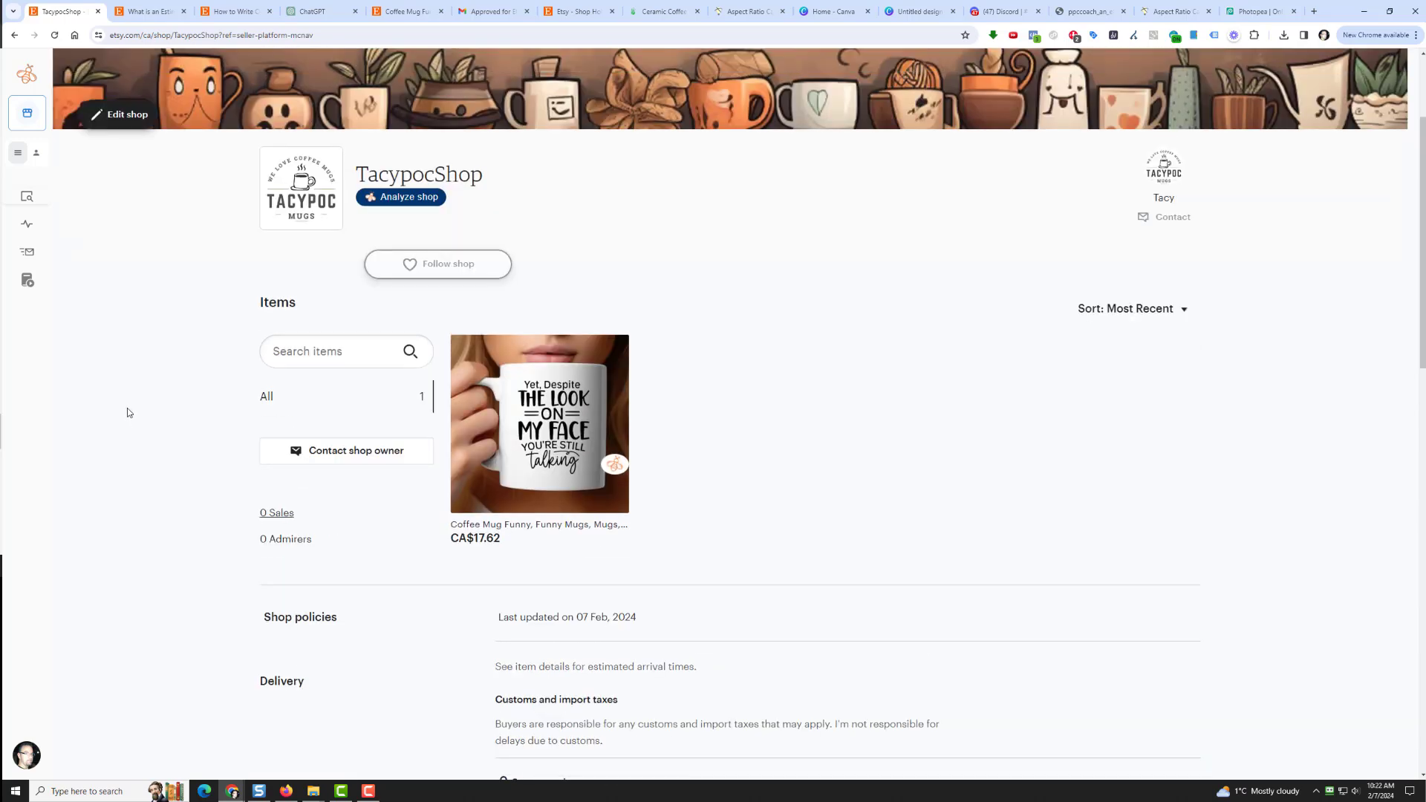
scroll(313, 525, "up", 2)
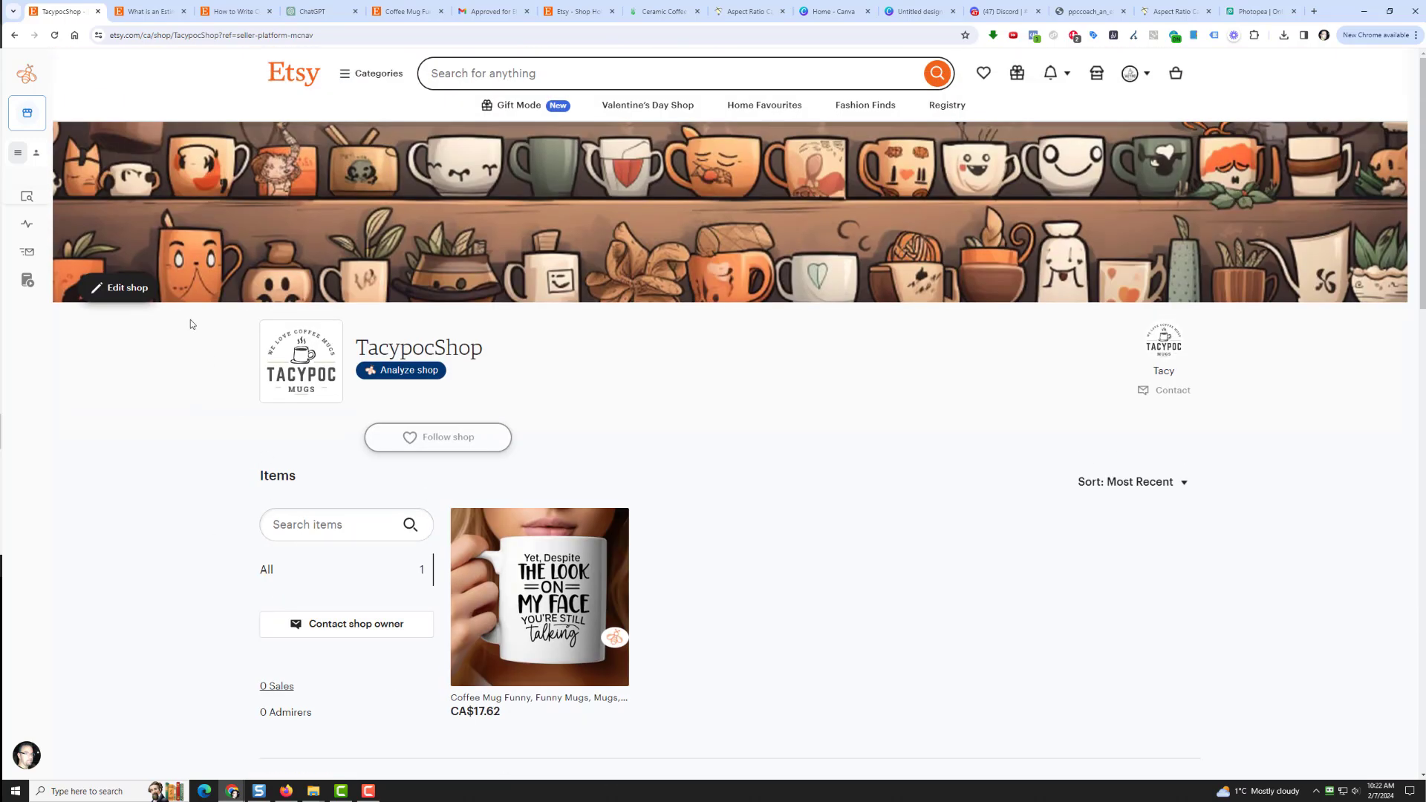
Step: Edit the shop and try adding About section photos, cancelling the file picker twice
left_click(120, 285)
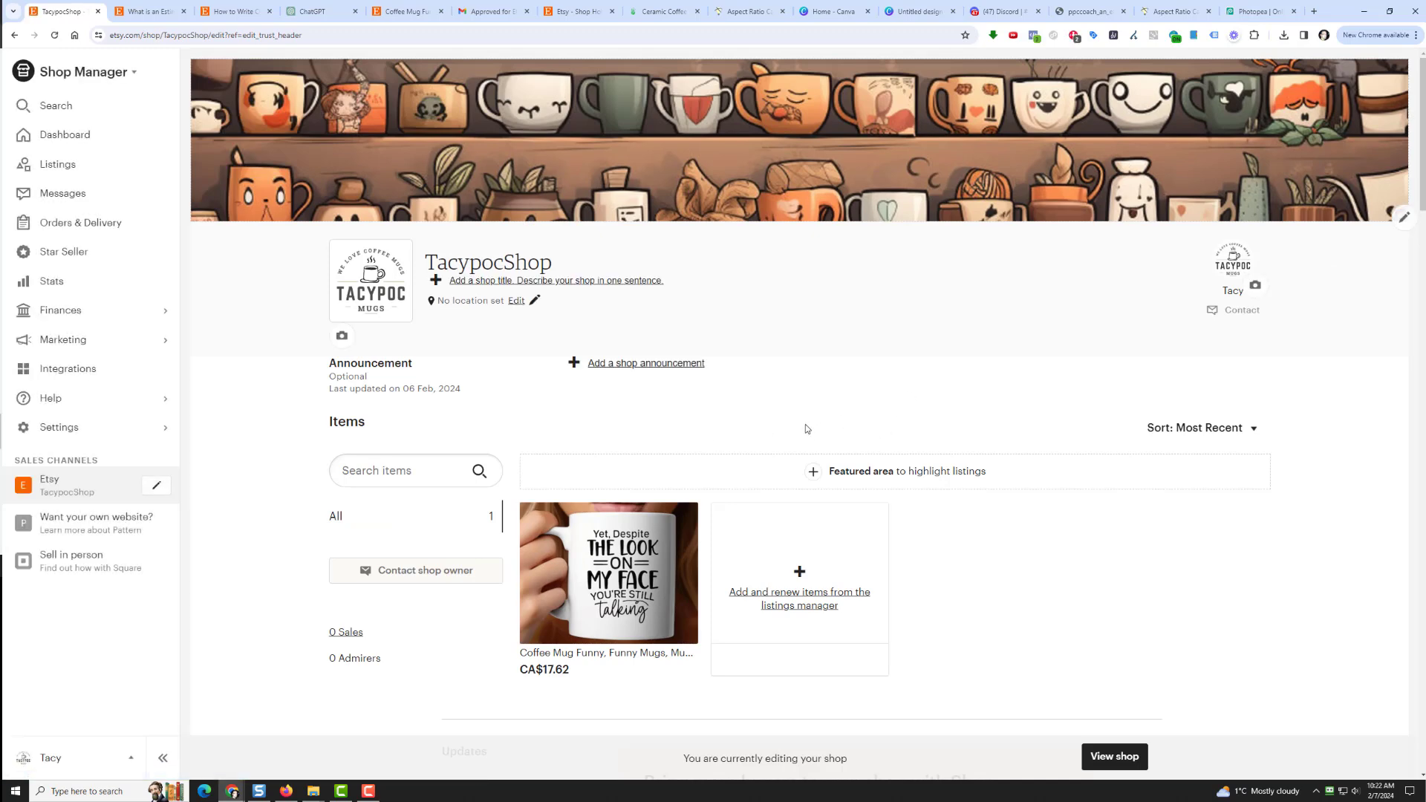
scroll(814, 426, "down", 9)
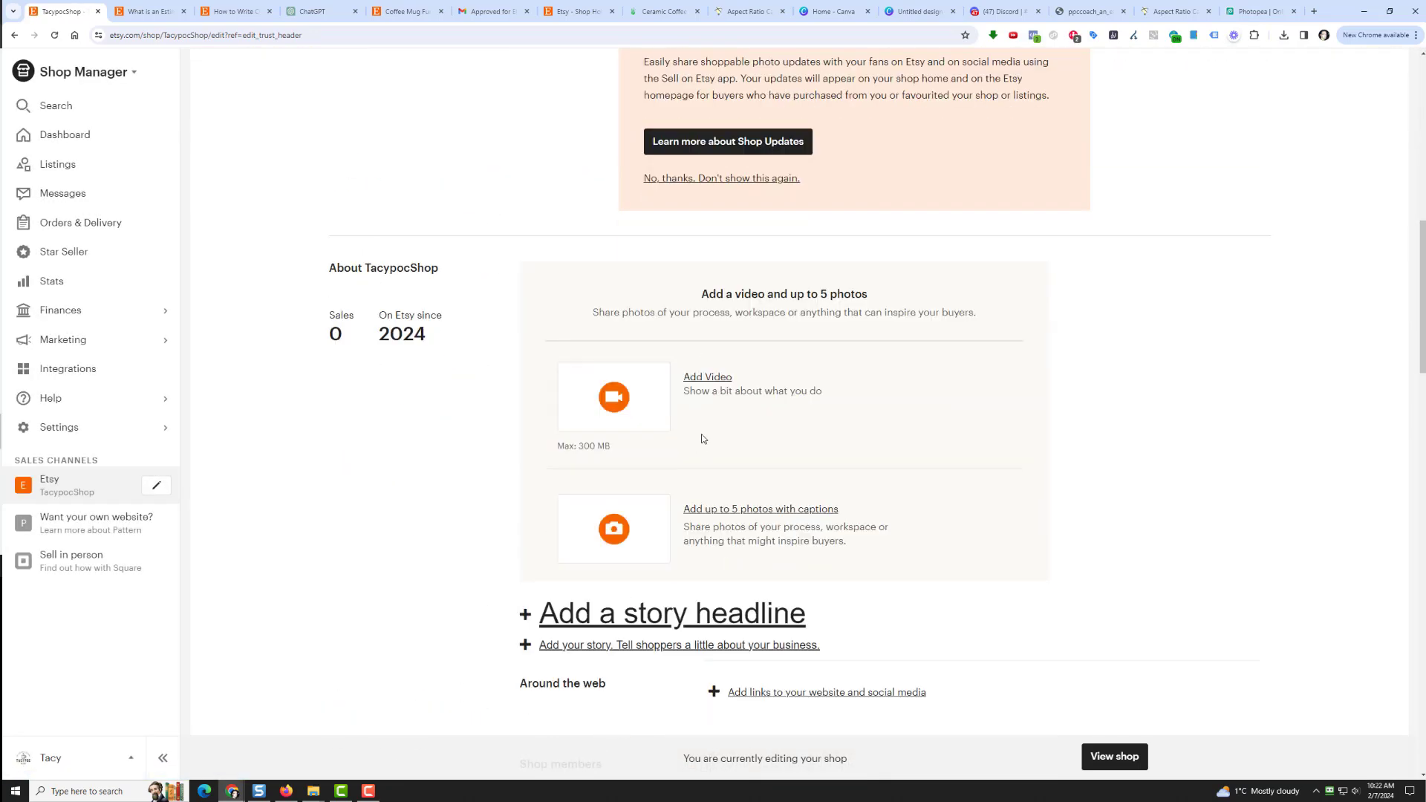
left_click(746, 510)
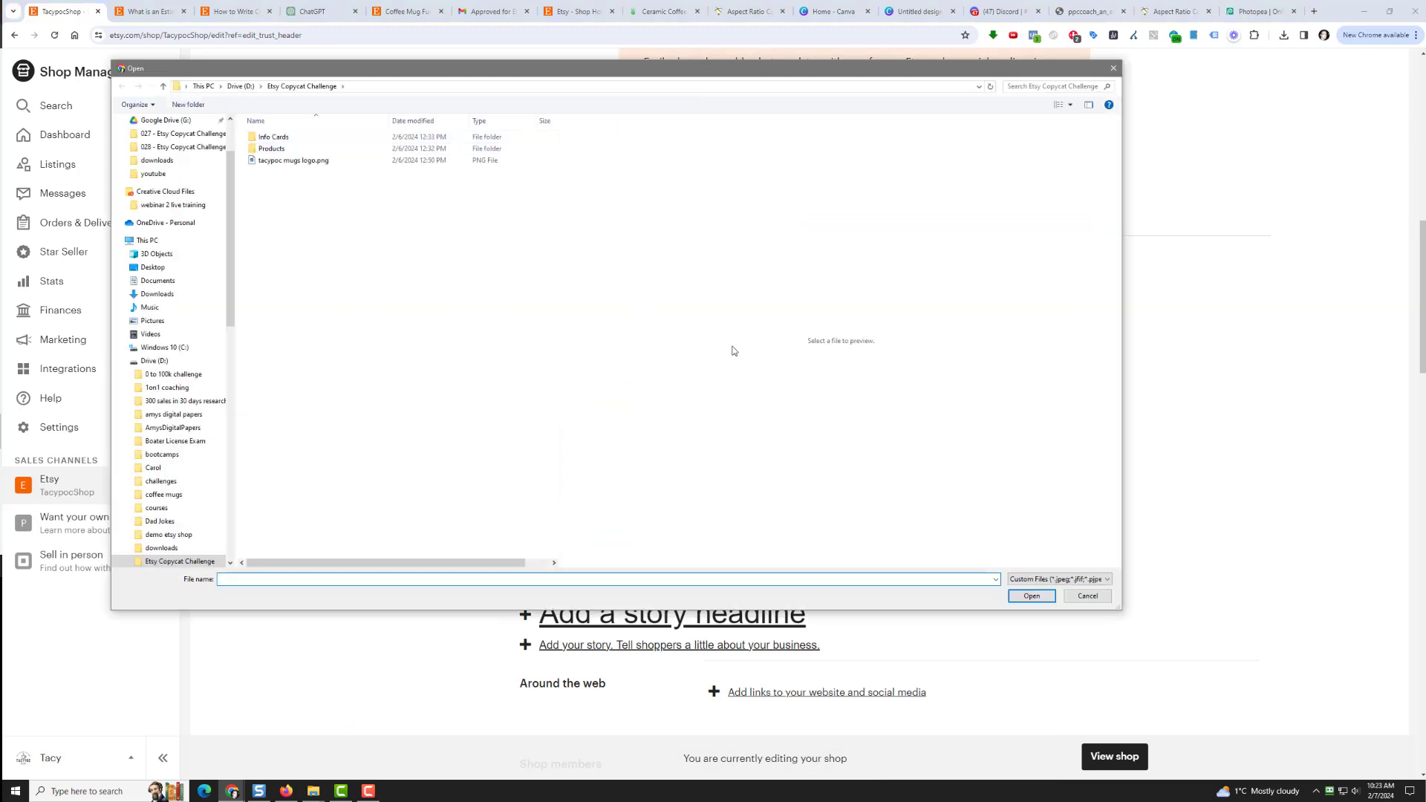
left_click(1089, 596)
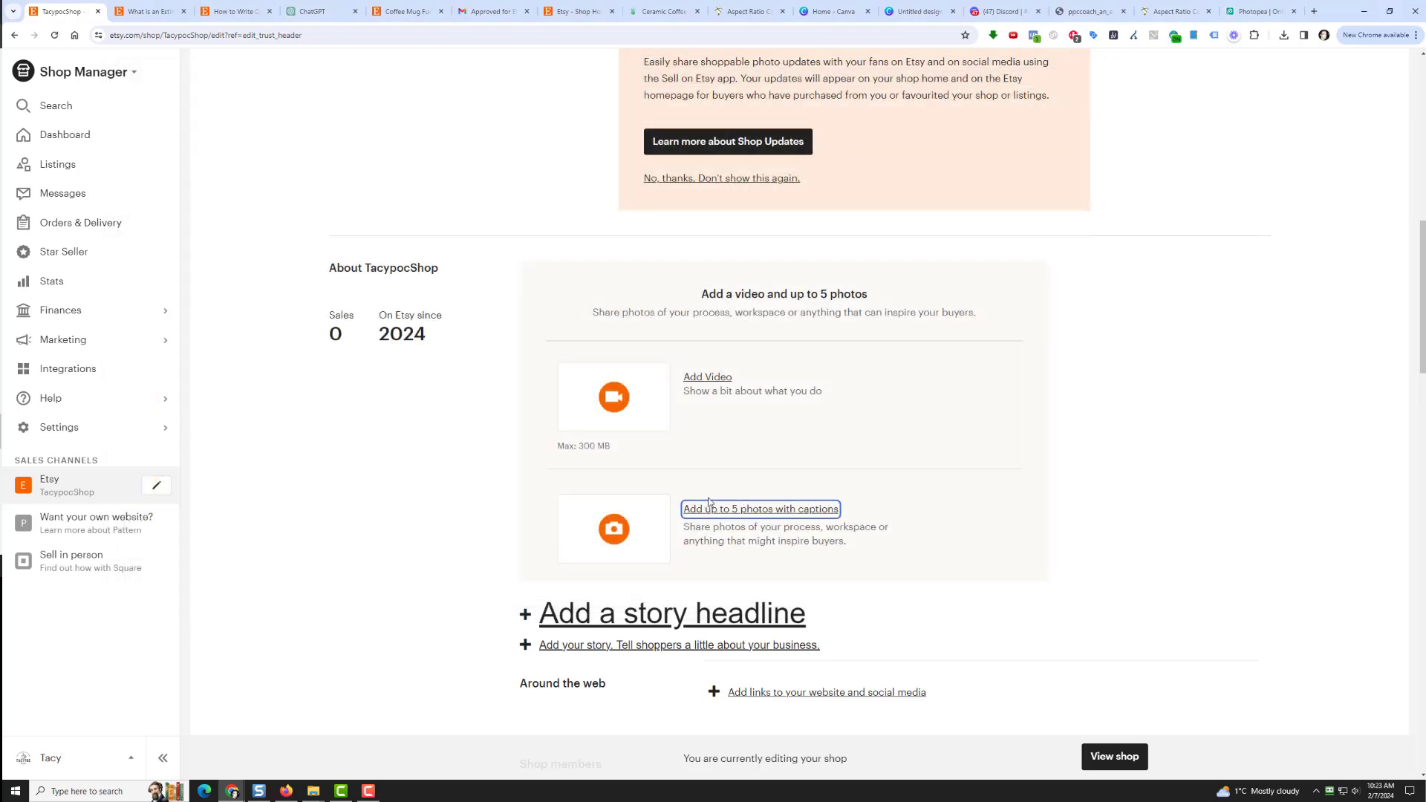
left_click(602, 532)
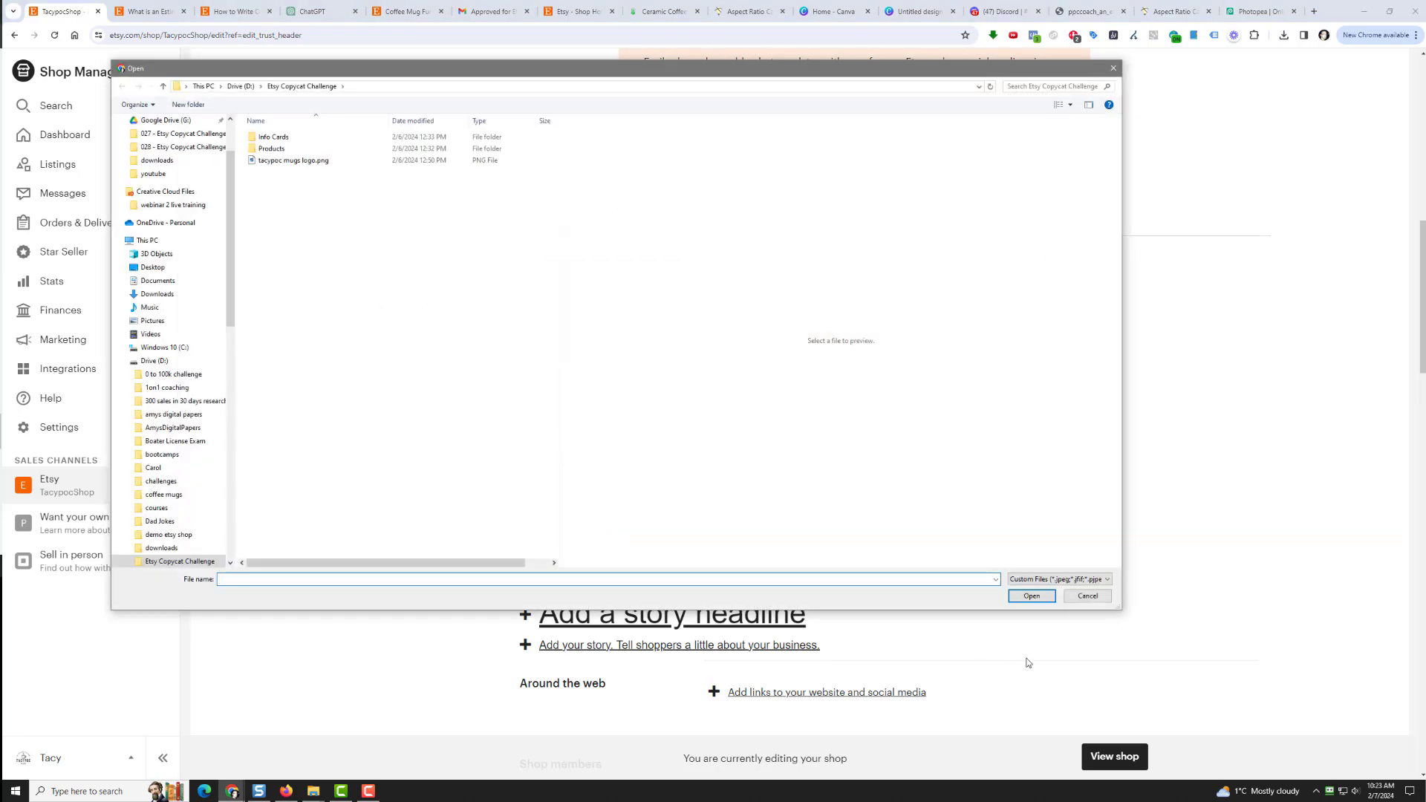
left_click(1087, 596)
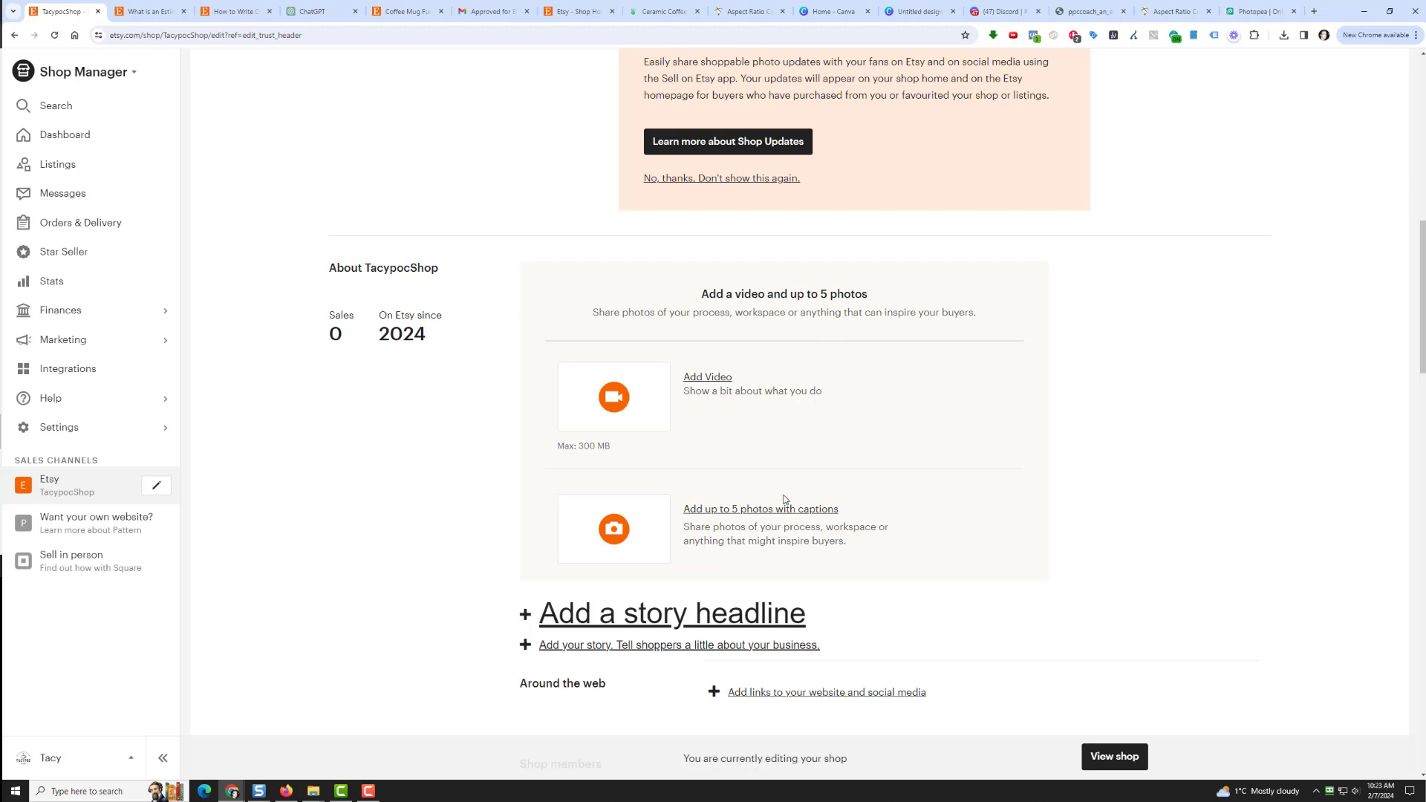
scroll(783, 500, "down", 2)
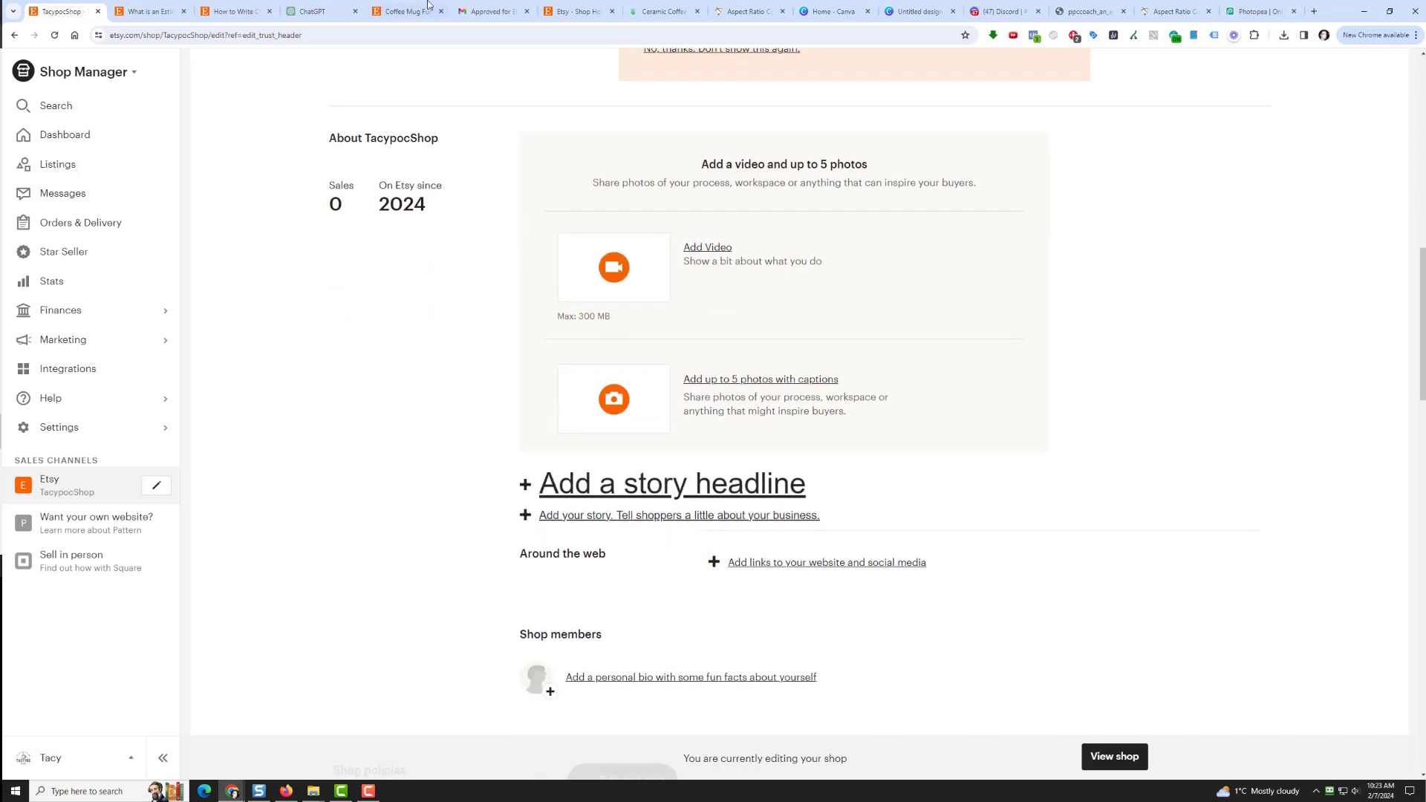
left_click(316, 12)
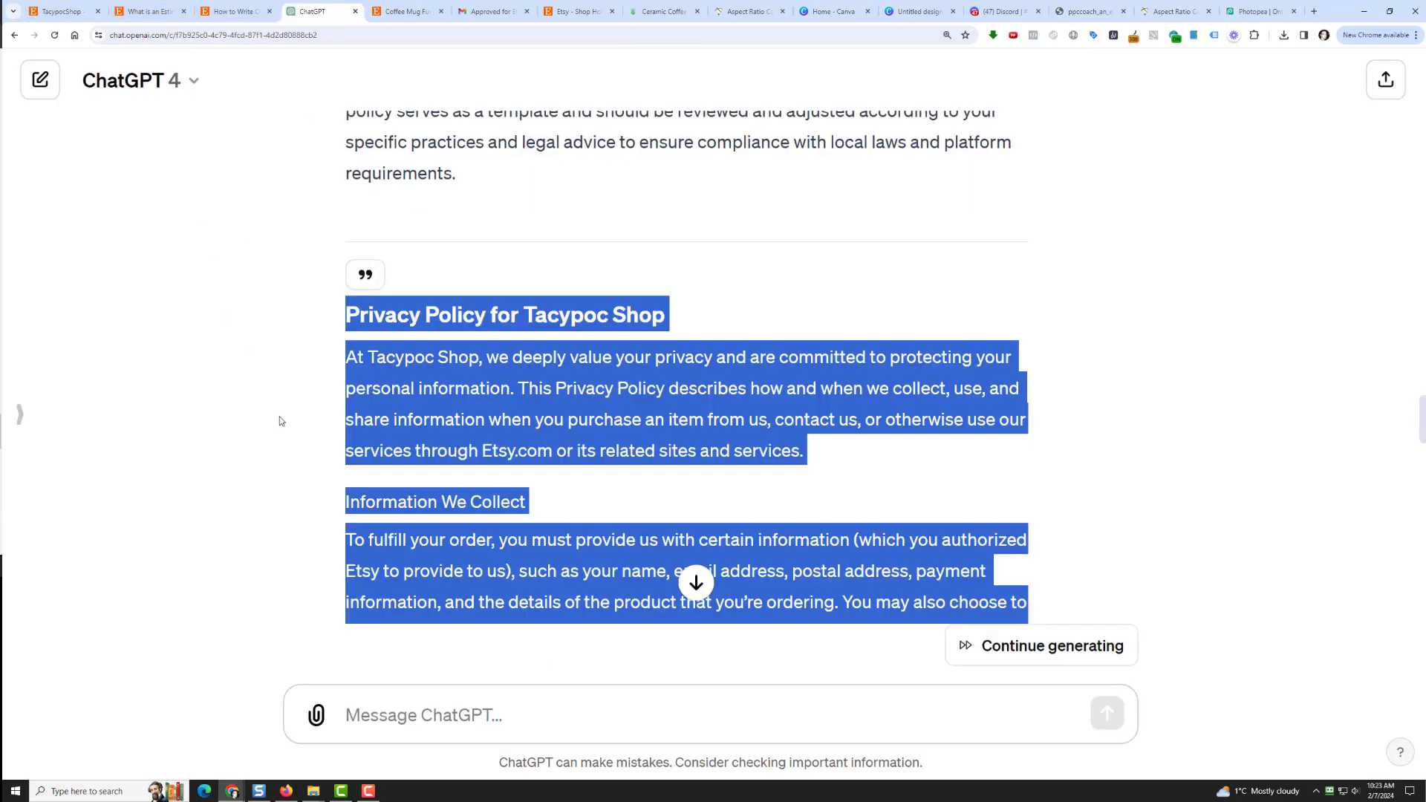
Step: Ask ChatGPT for a humorous 'About Us' for Tacypoc Shop, which sells funny mugs
left_click(347, 714)
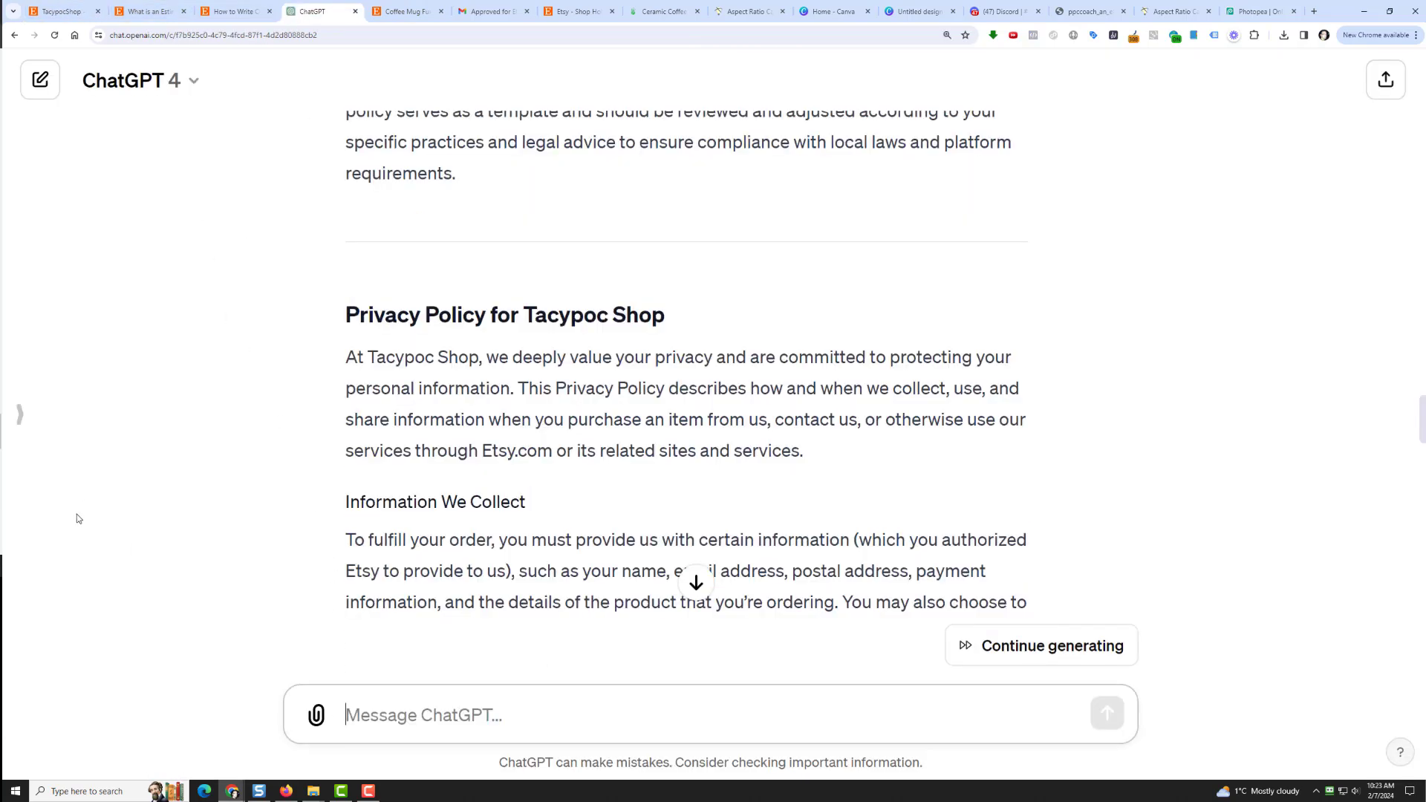
type("can you write an \"abou")
key("BackSpace")
key("BackSpace")
key("BackSpace")
type("abou")
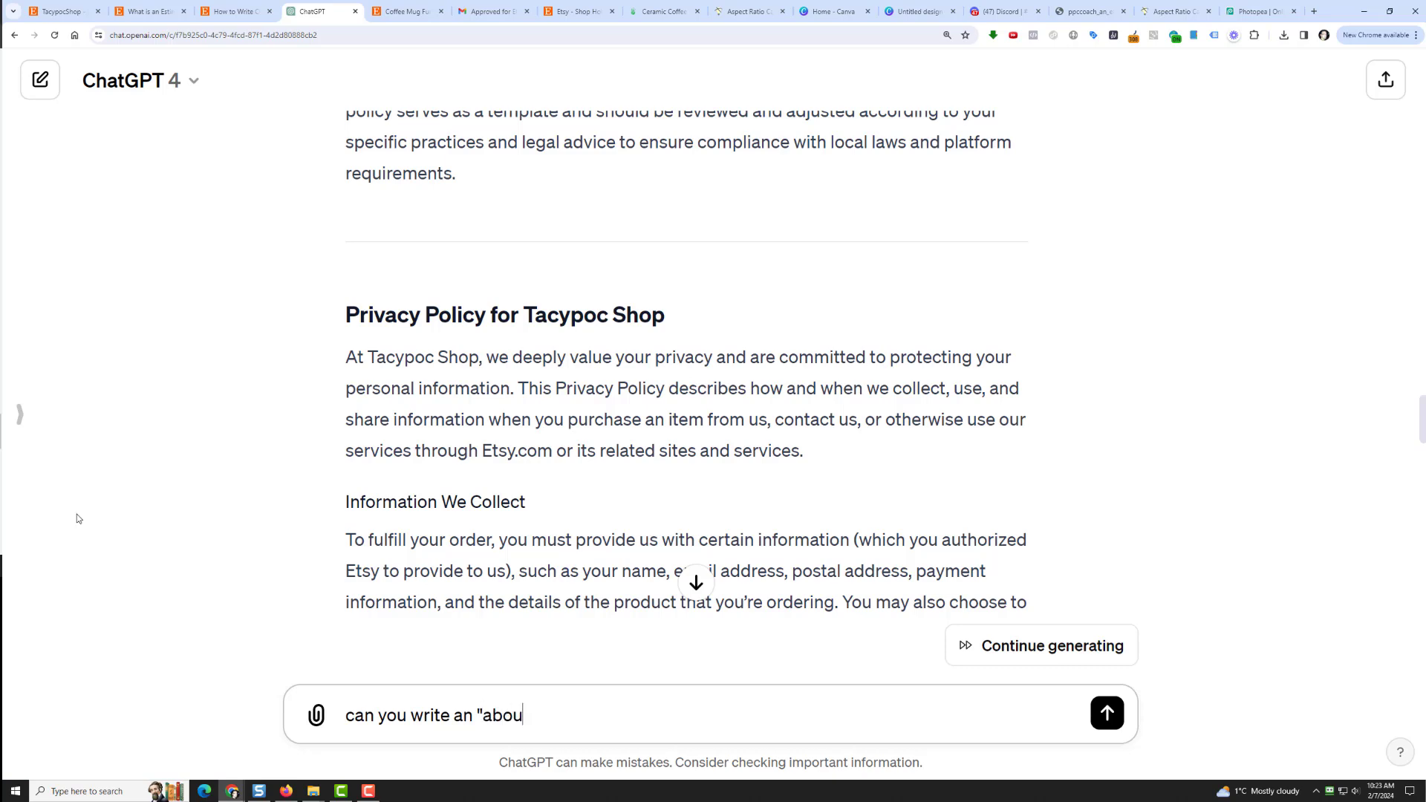
type("t us\" for my etsy shop nam")
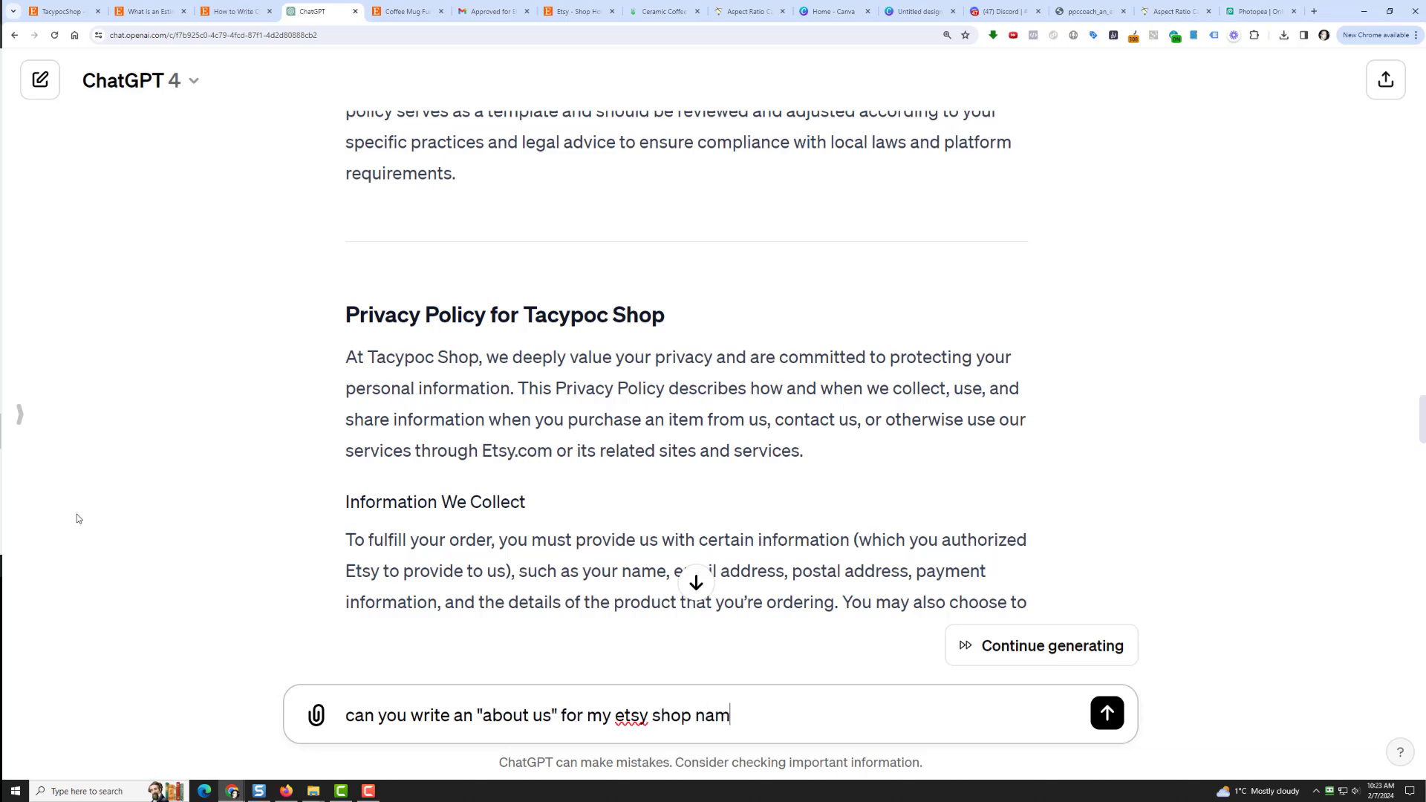
type("e Tacypoc S")
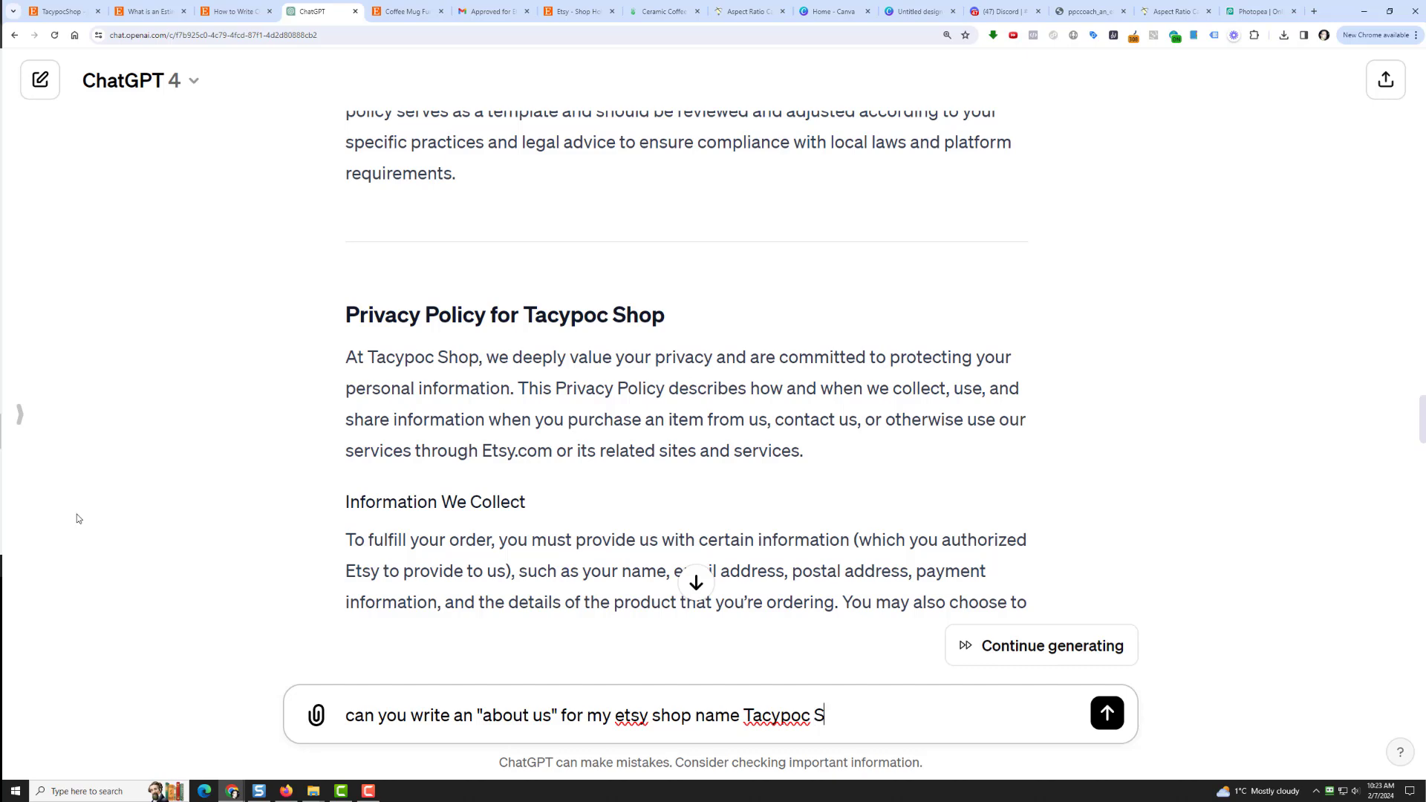
type("hop where I sell ")
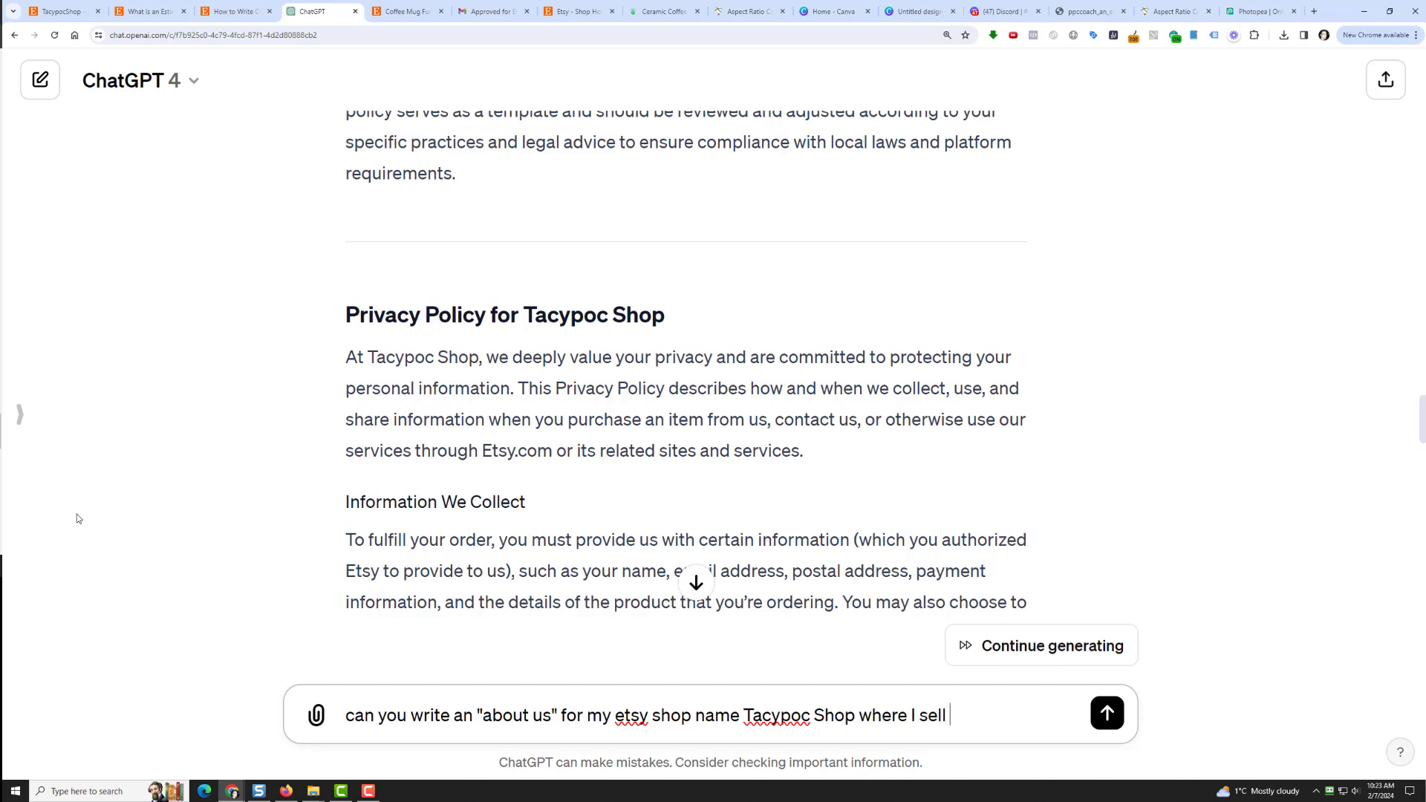
type("funny mugs? Make it humo")
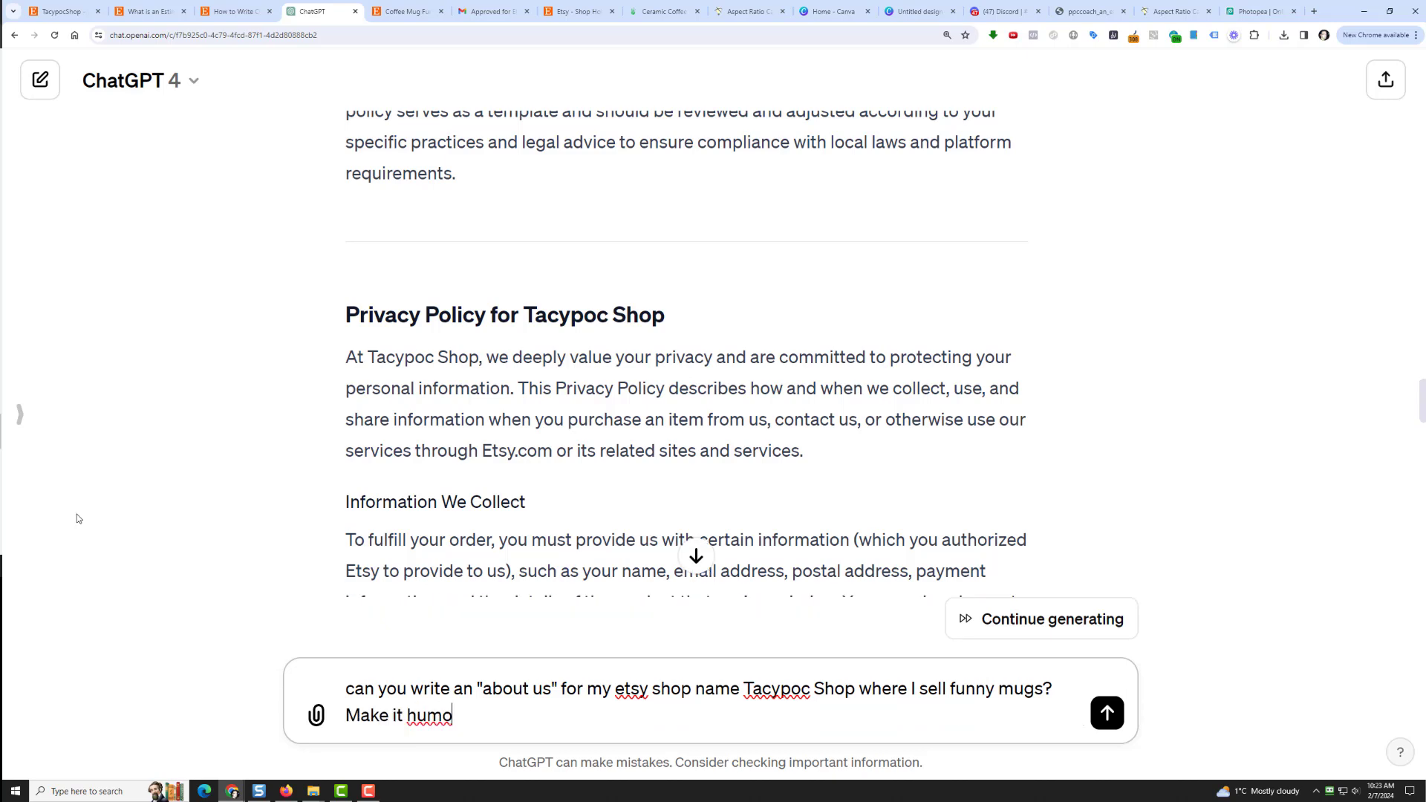
type("rous please")
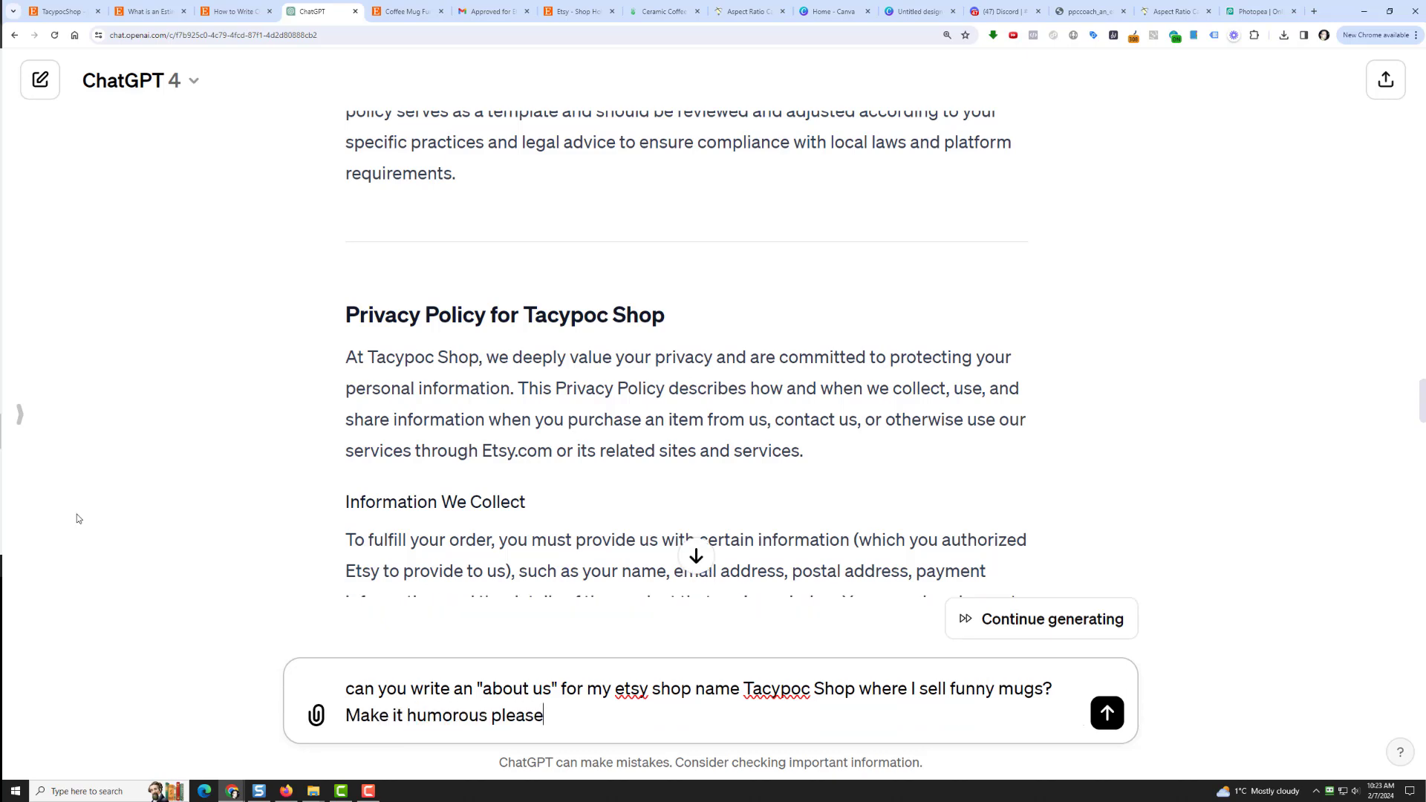
type(".")
key("Return")
Step: Copy ChatGPT's humorous shop story and return to the Etsy shop editor
scroll(77, 518, "down", 3)
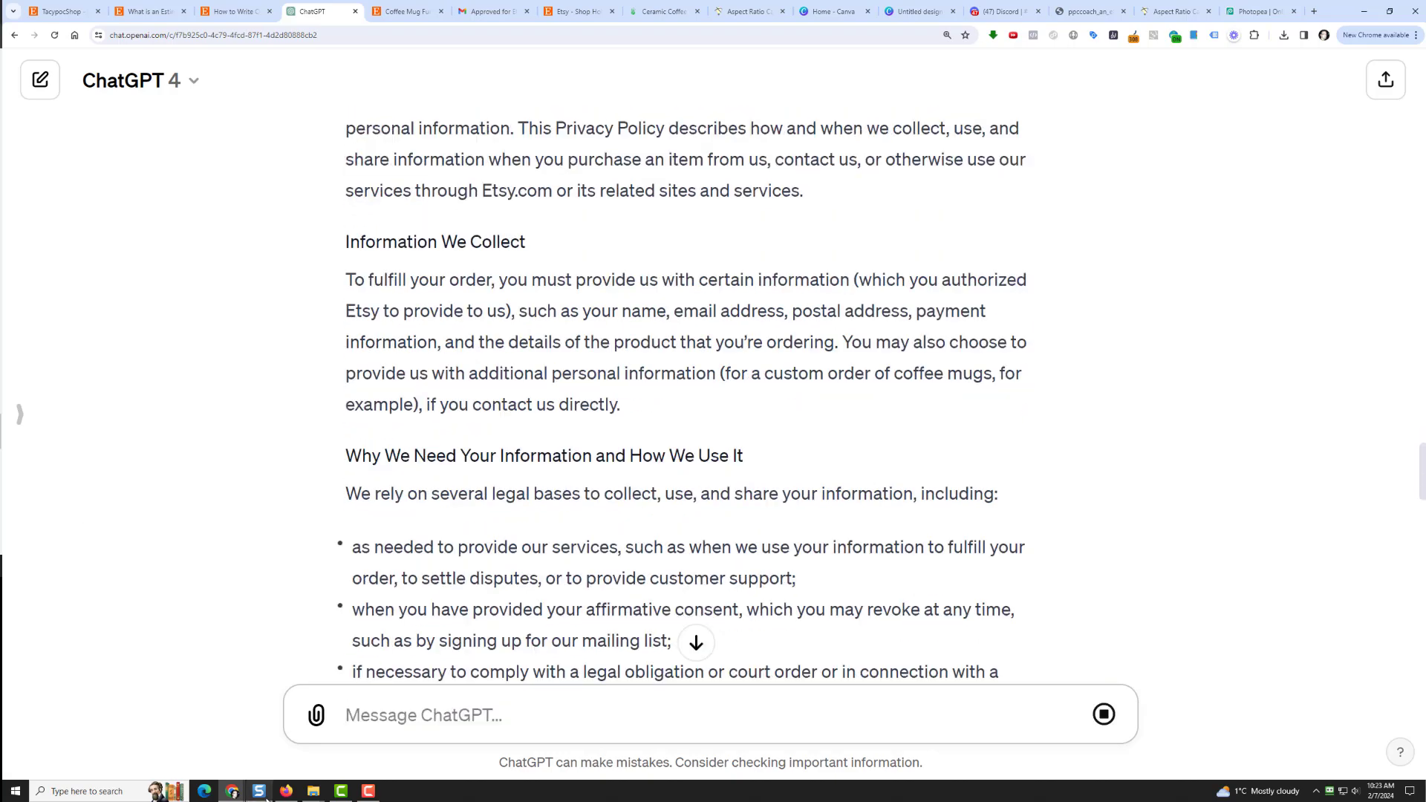
scroll(776, 561, "down", 7)
scroll(776, 561, "down", 10)
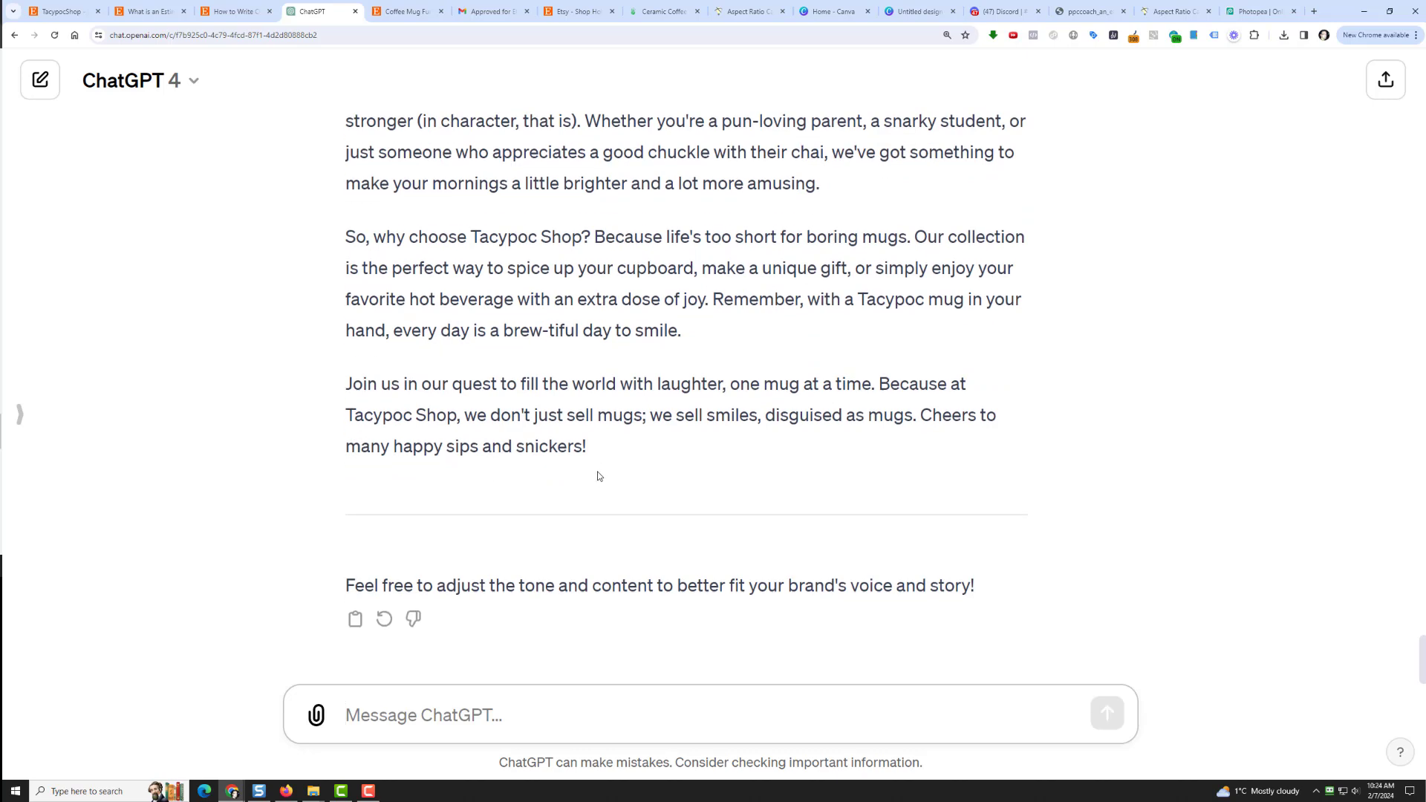
left_click_drag(602, 442, 297, 218)
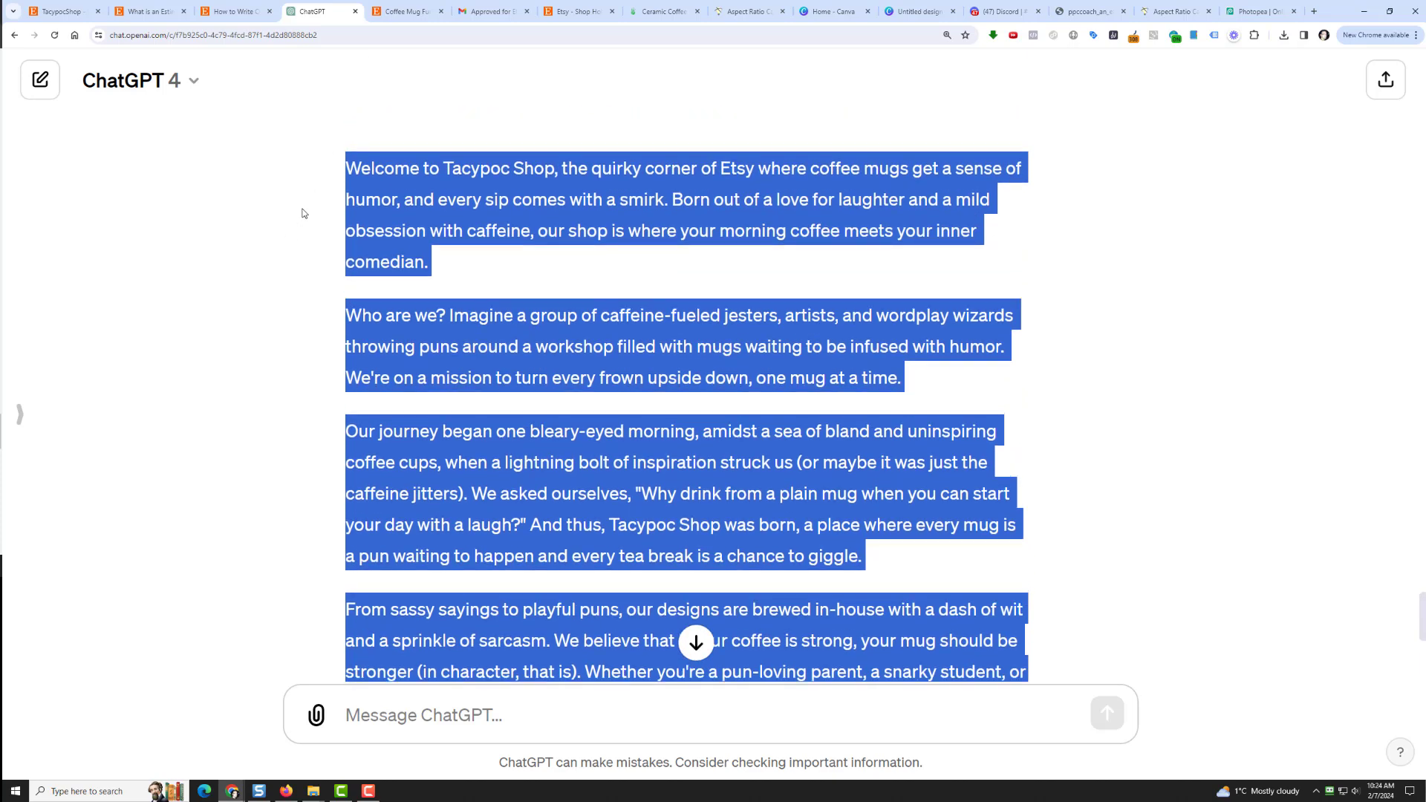
right_click(365, 167)
left_click(389, 178)
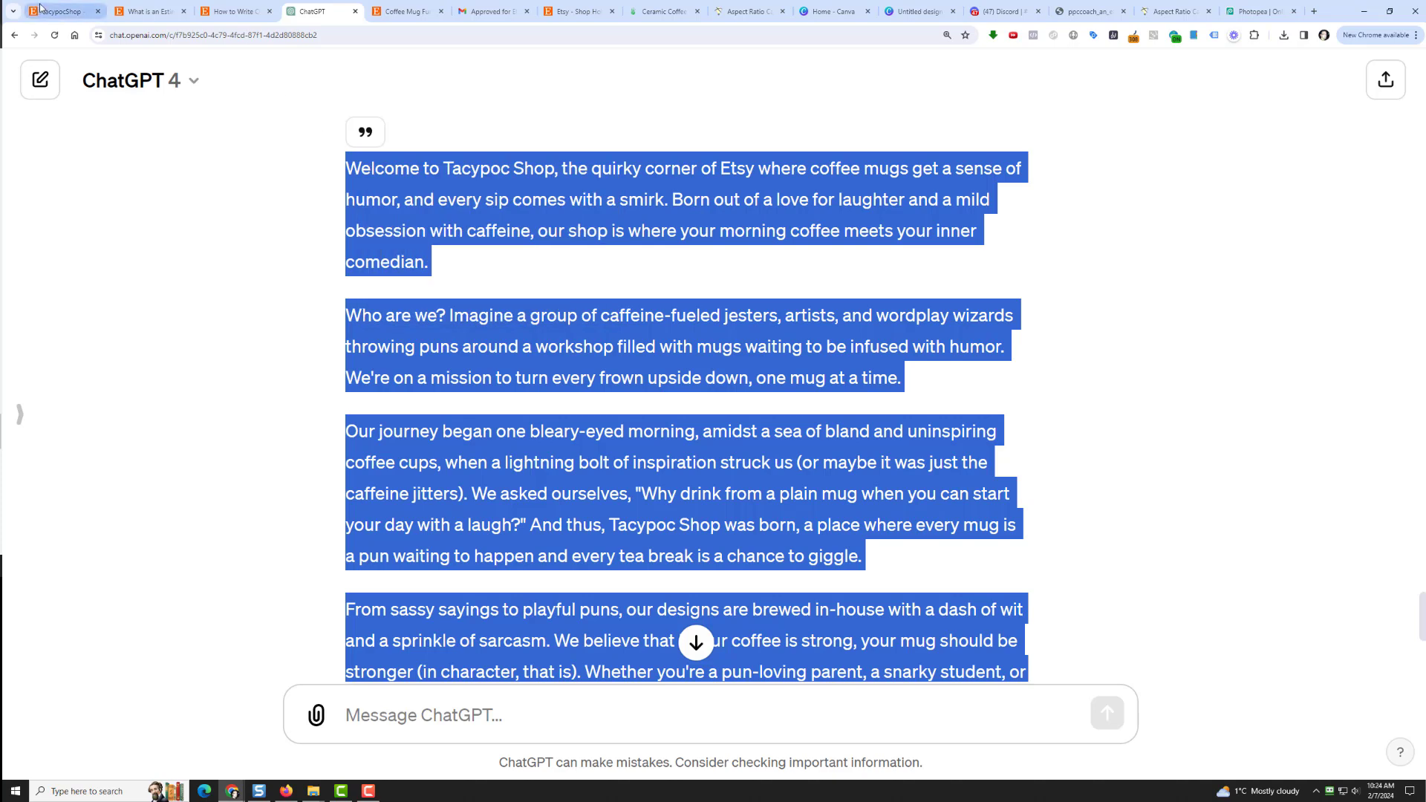
left_click(42, 10)
Step: Paste the story, cut its opening 'Welcome to Tacypoc Shop', start it with 'This is', and save
left_click(610, 518)
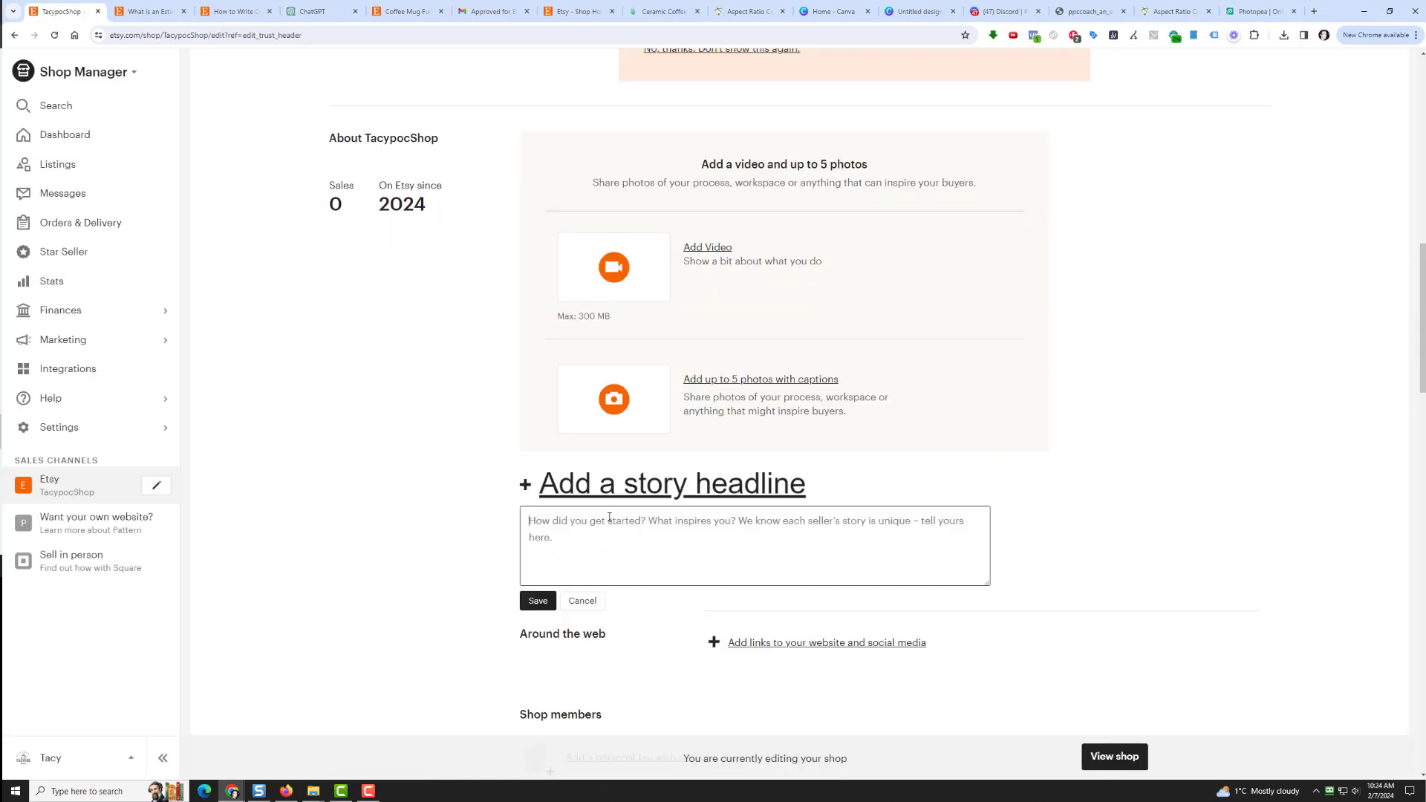
right_click(609, 521)
left_click(672, 374)
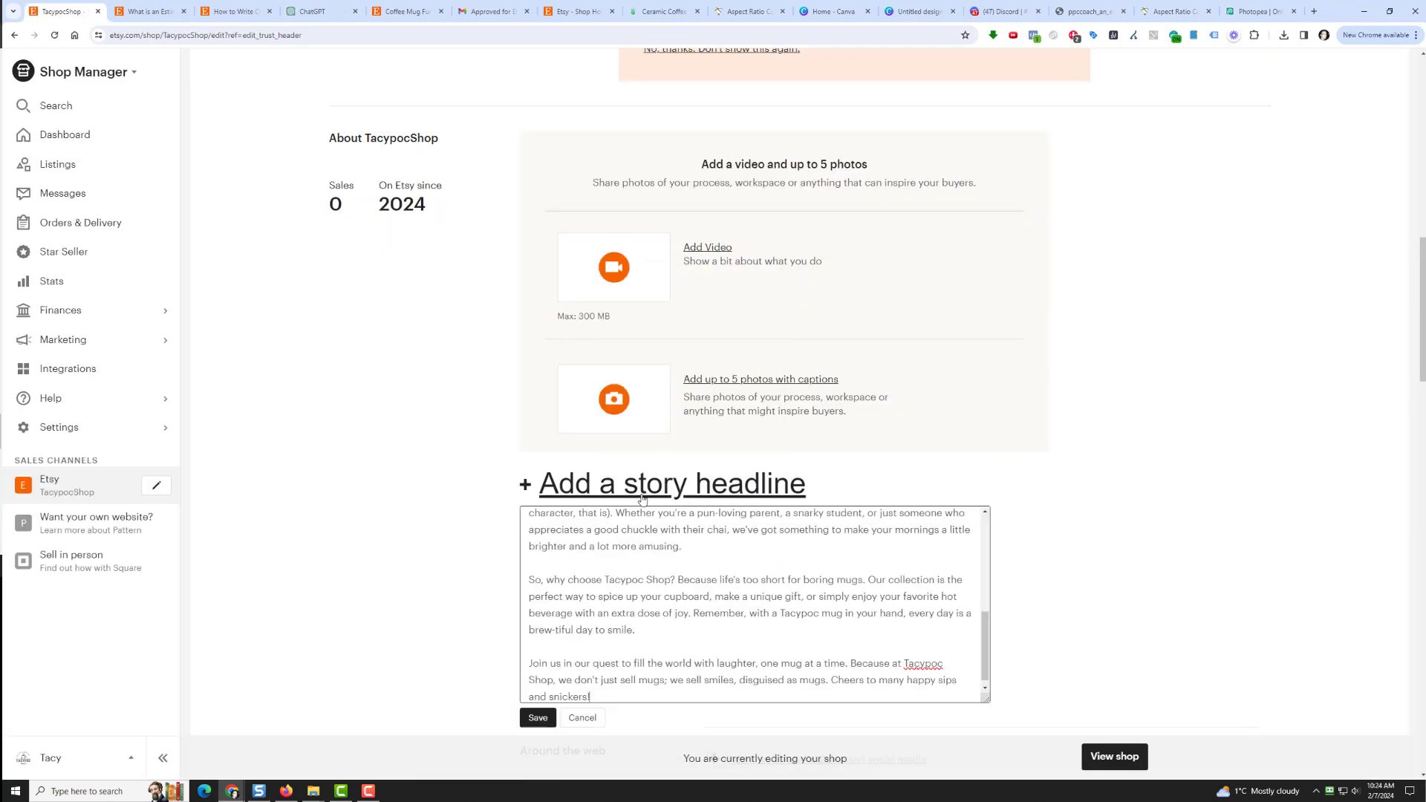
scroll(608, 550, "up", 5)
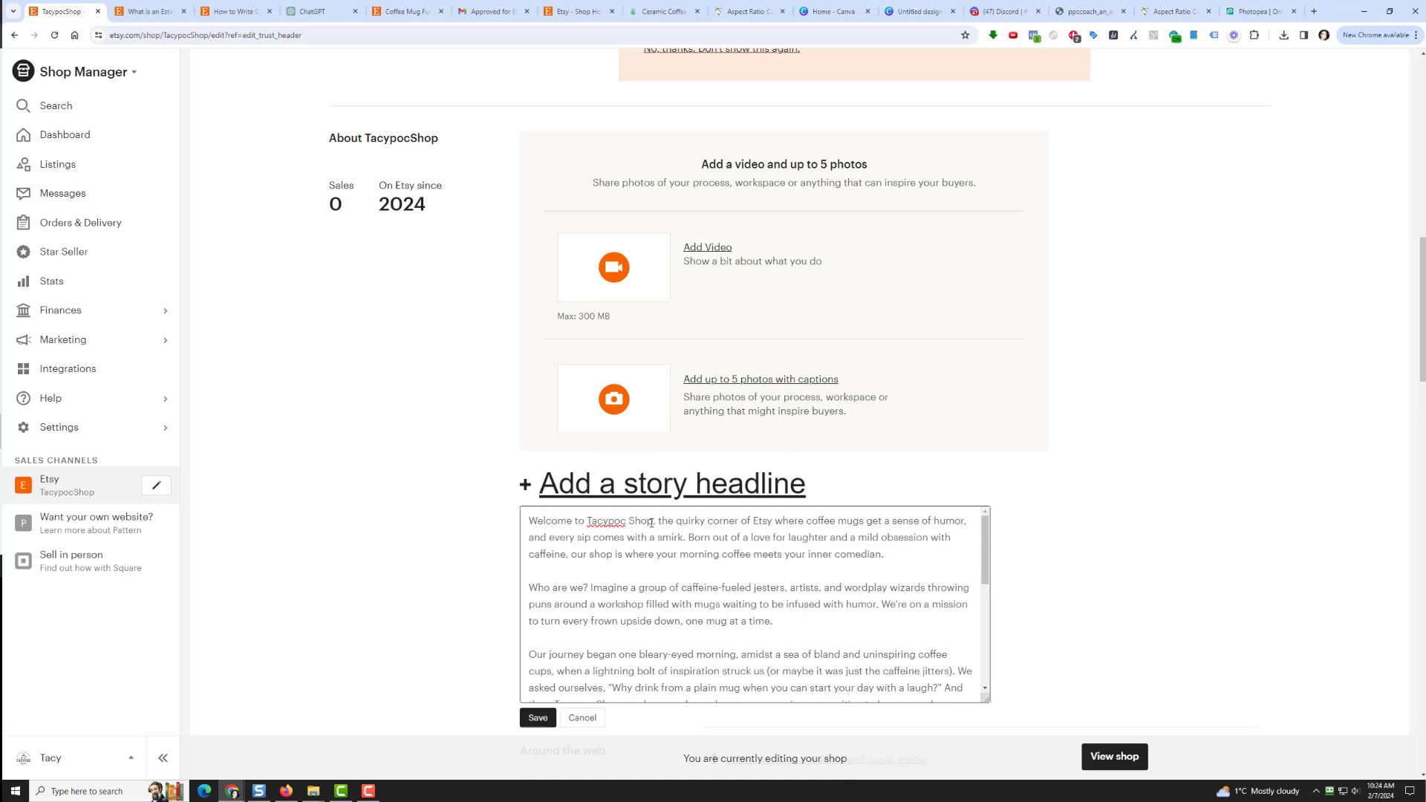
left_click_drag(652, 523, 523, 523)
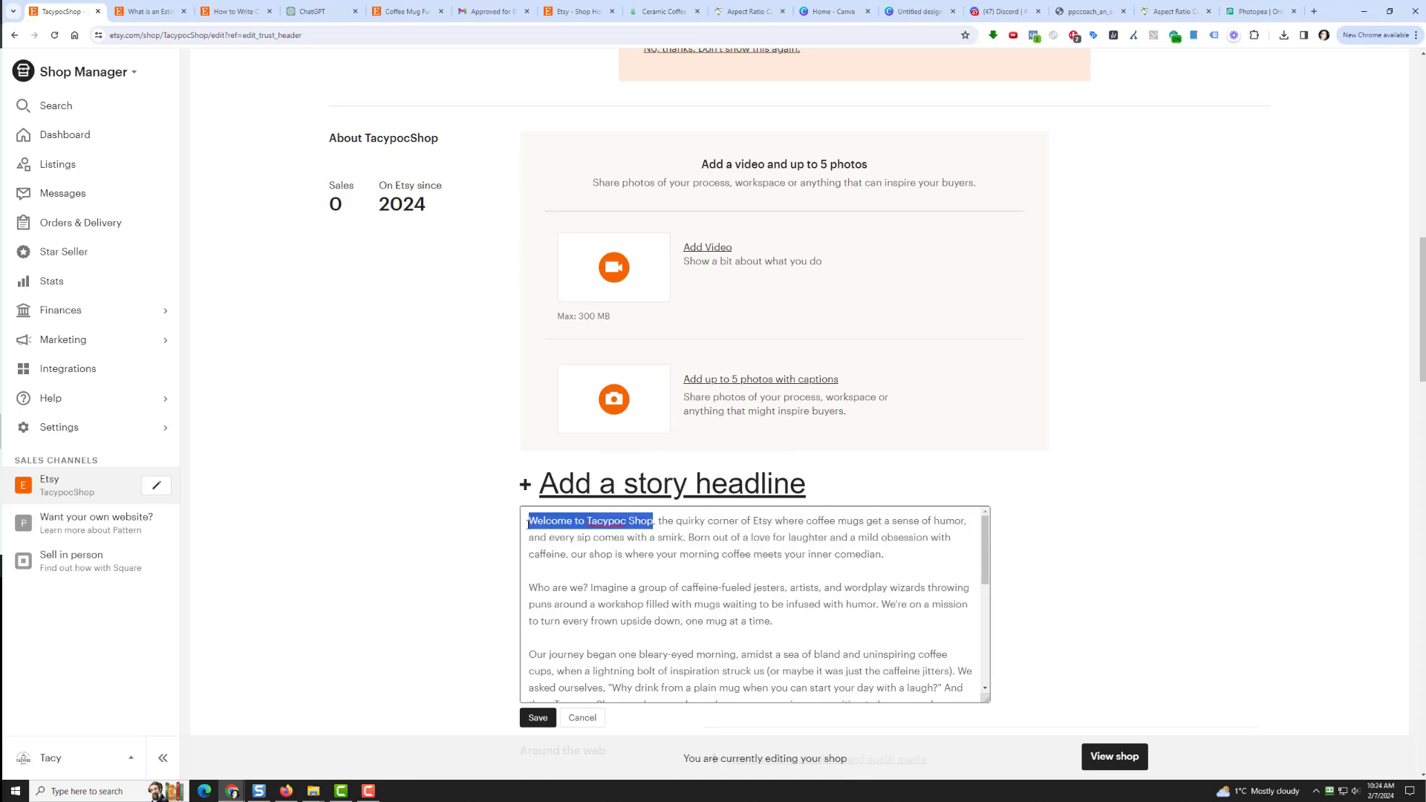
right_click(522, 523)
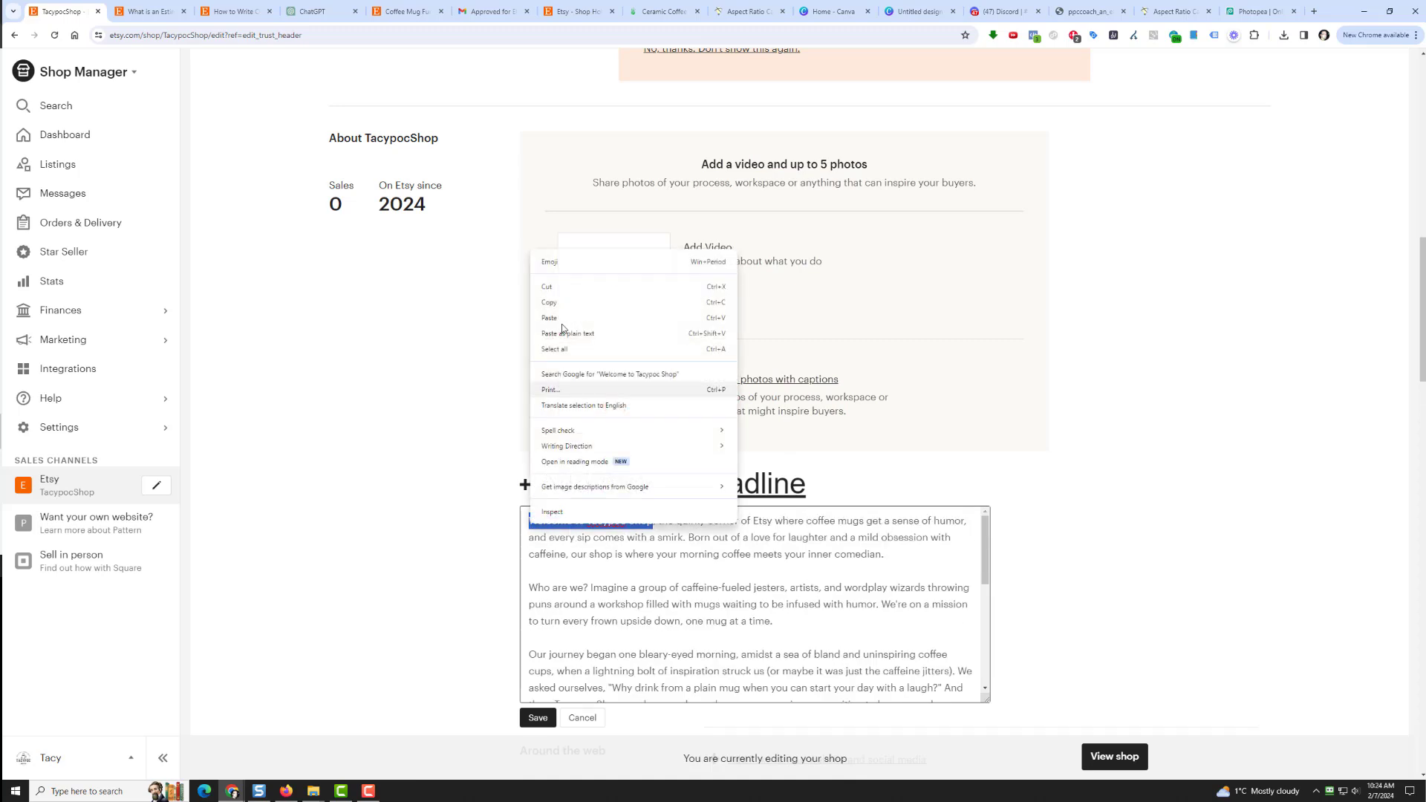
left_click(578, 288)
key("Delete")
key("Delete")
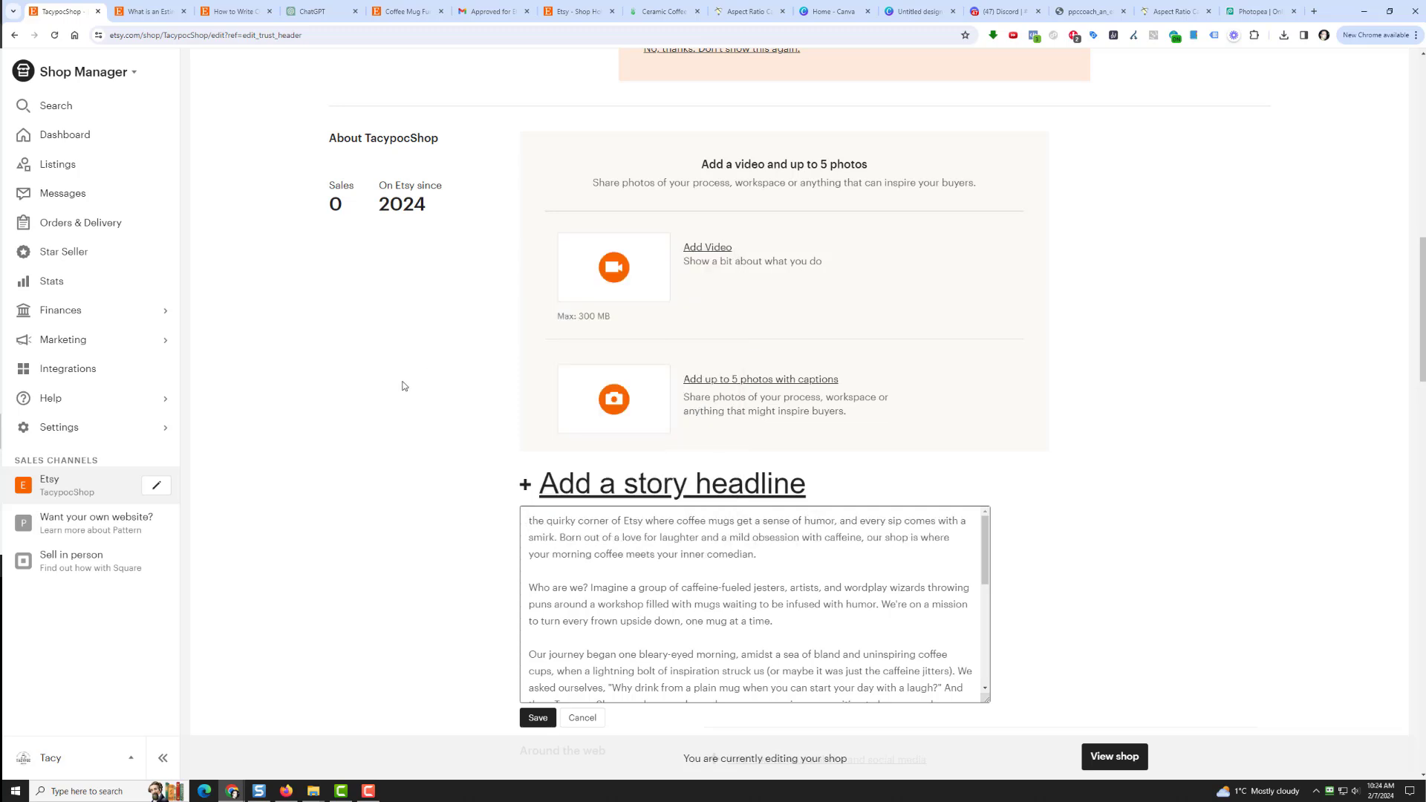
type("This is")
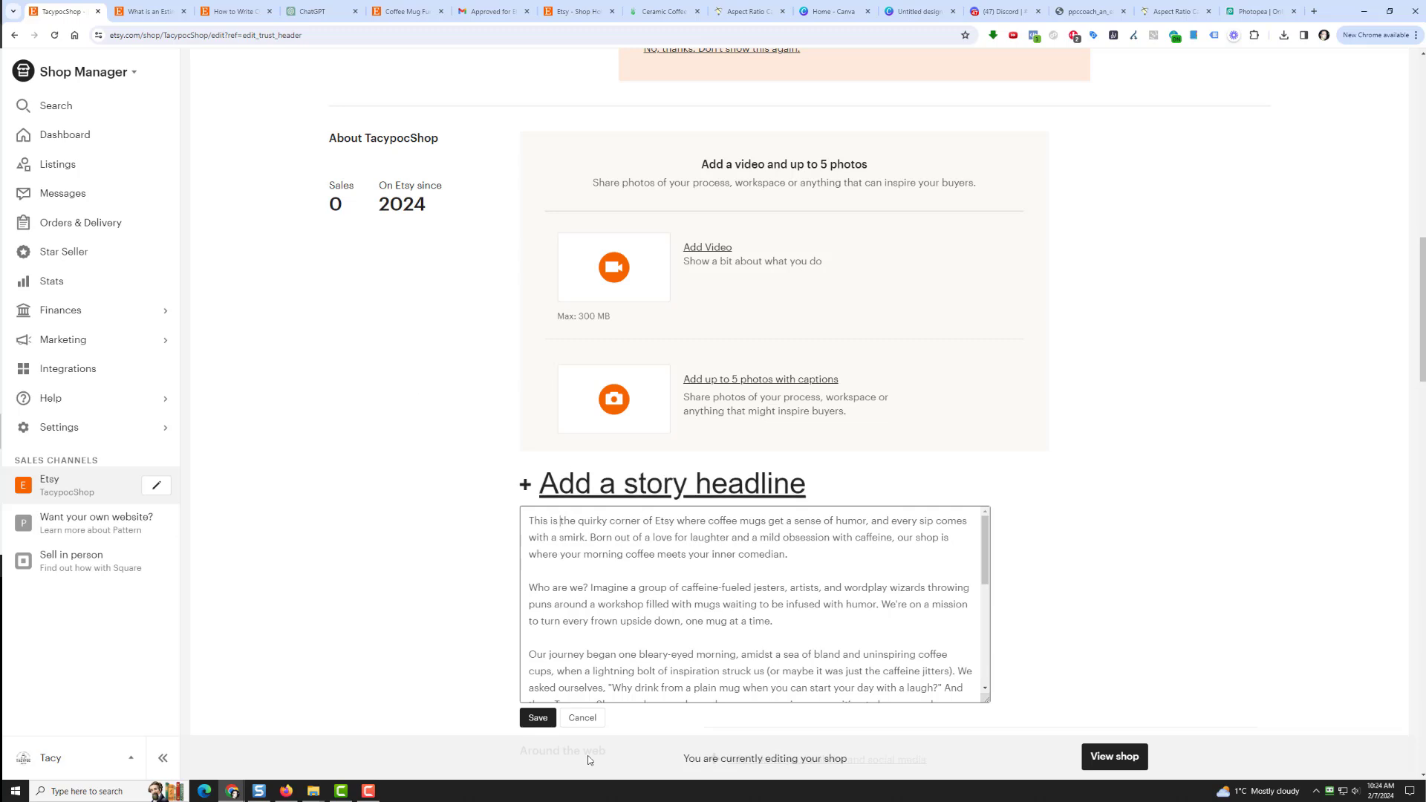
left_click(524, 719)
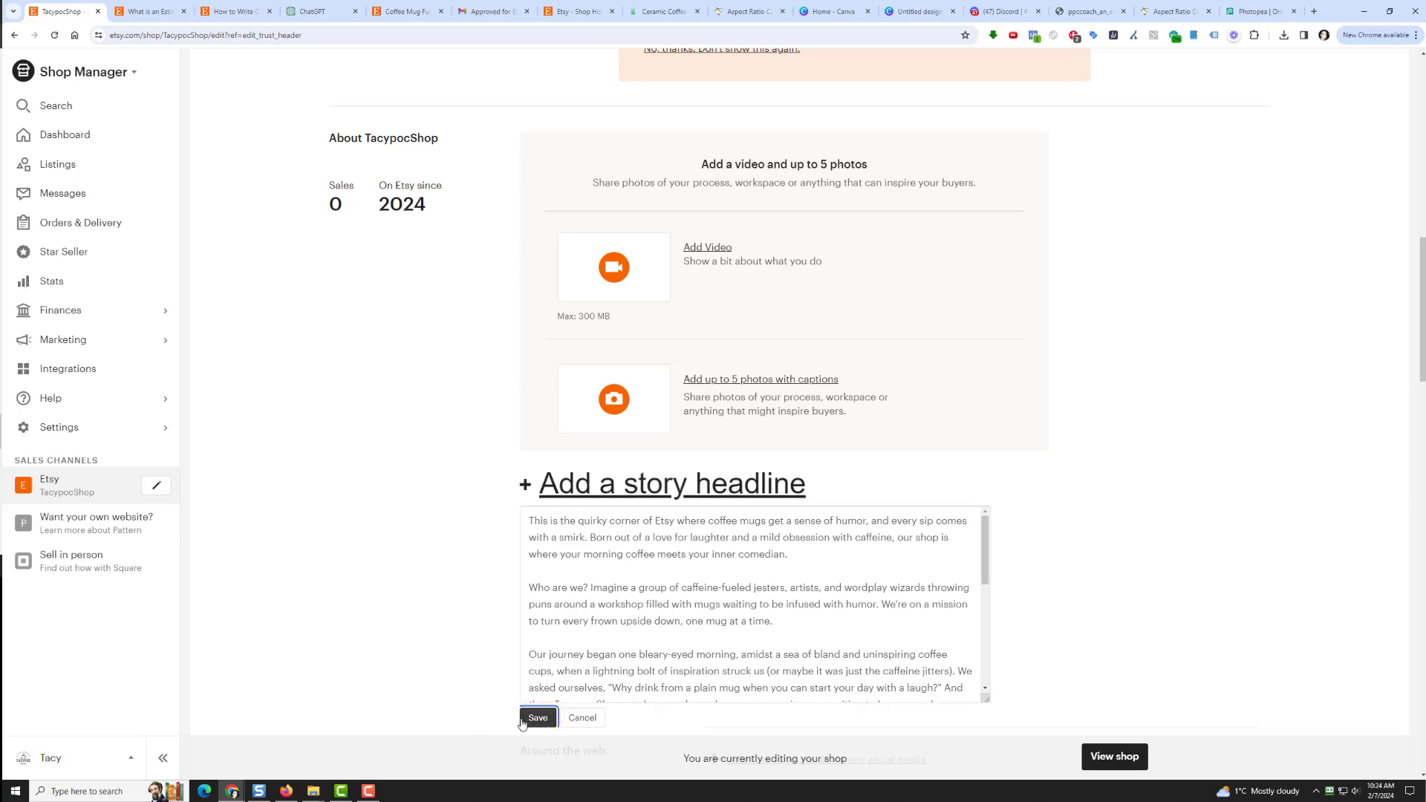
Step: Paste 'Welcome to Tacypoc Shop' as the story headline and save it
left_click(597, 490)
key("ctrl+v")
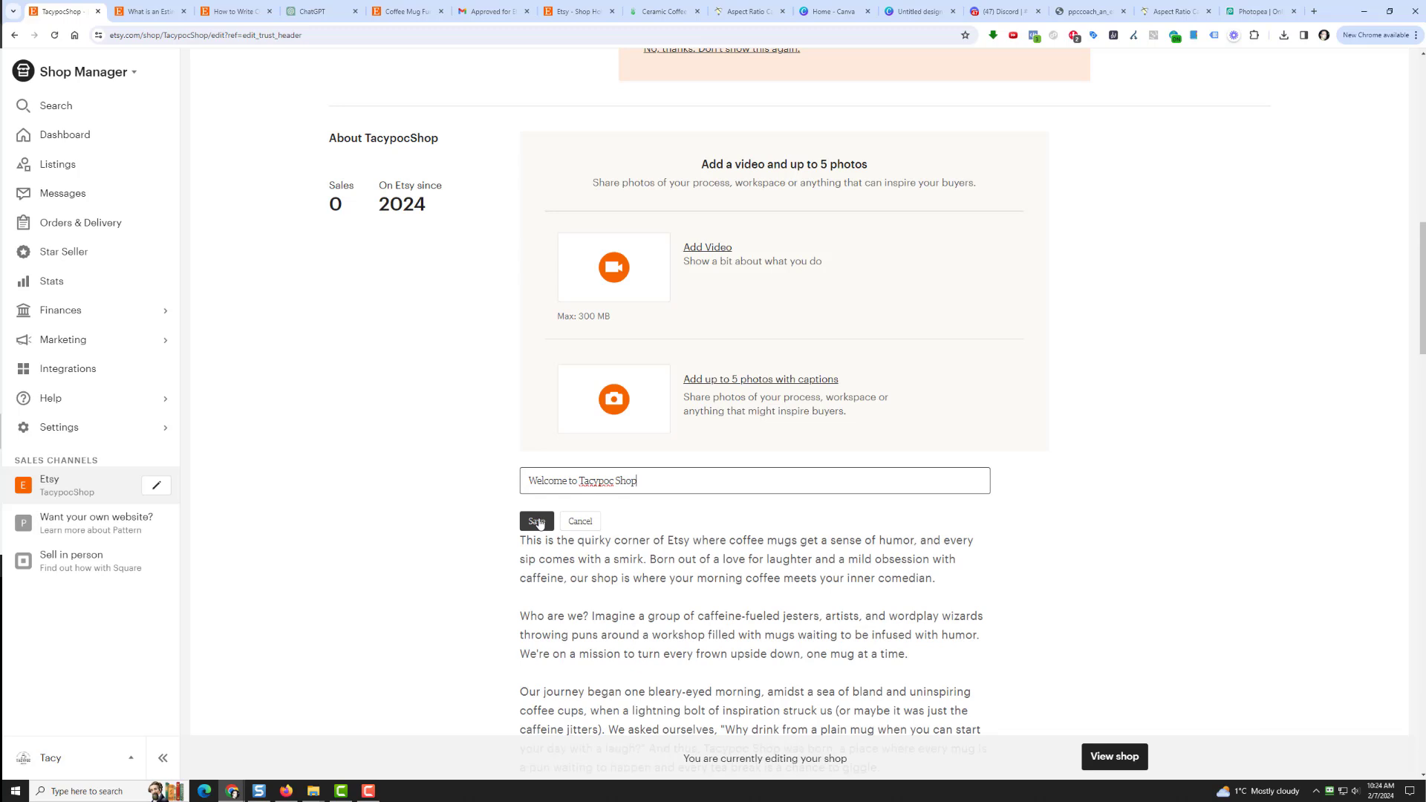
left_click(536, 521)
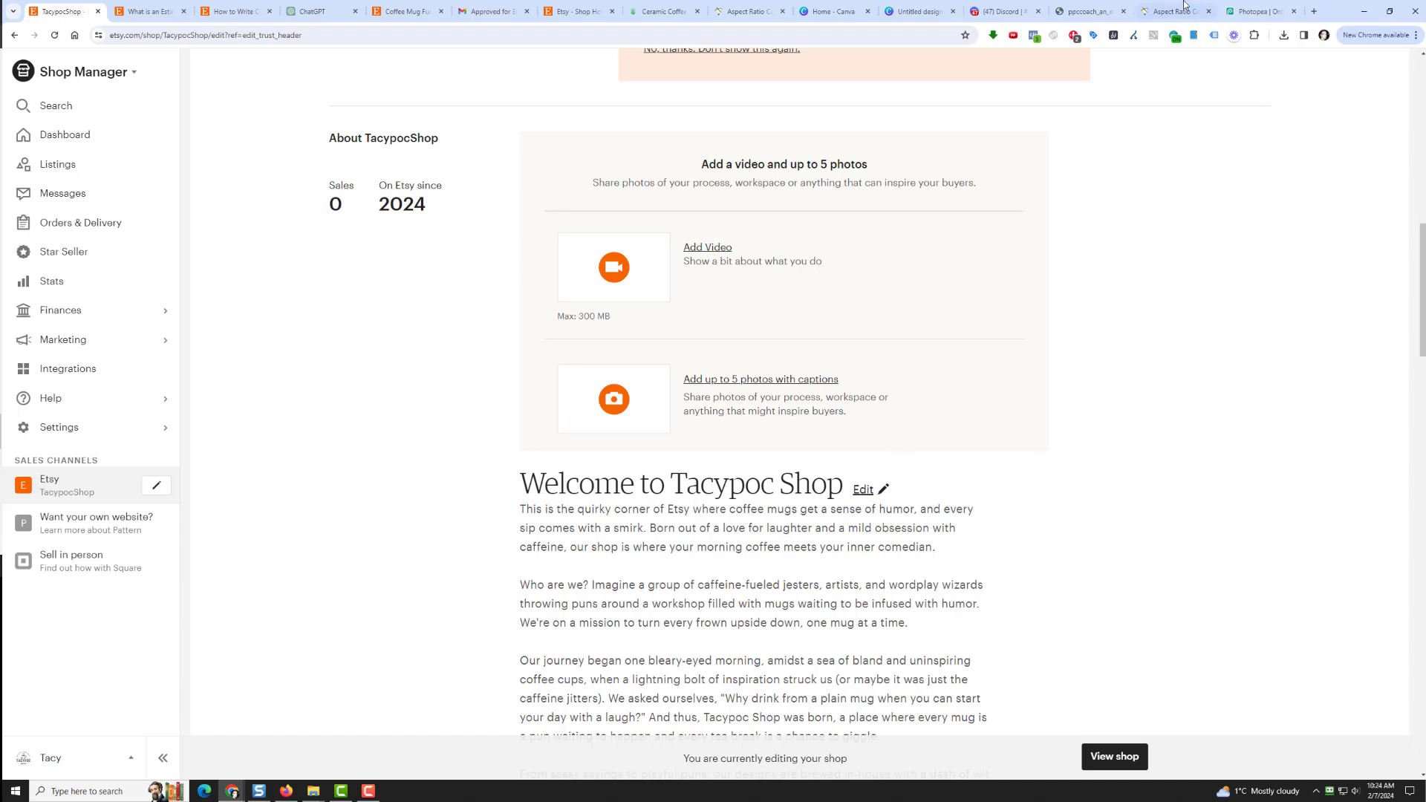
Step: Search Google for 'etsy story photo dimensions'
left_click(167, 8)
key("ctrl+l")
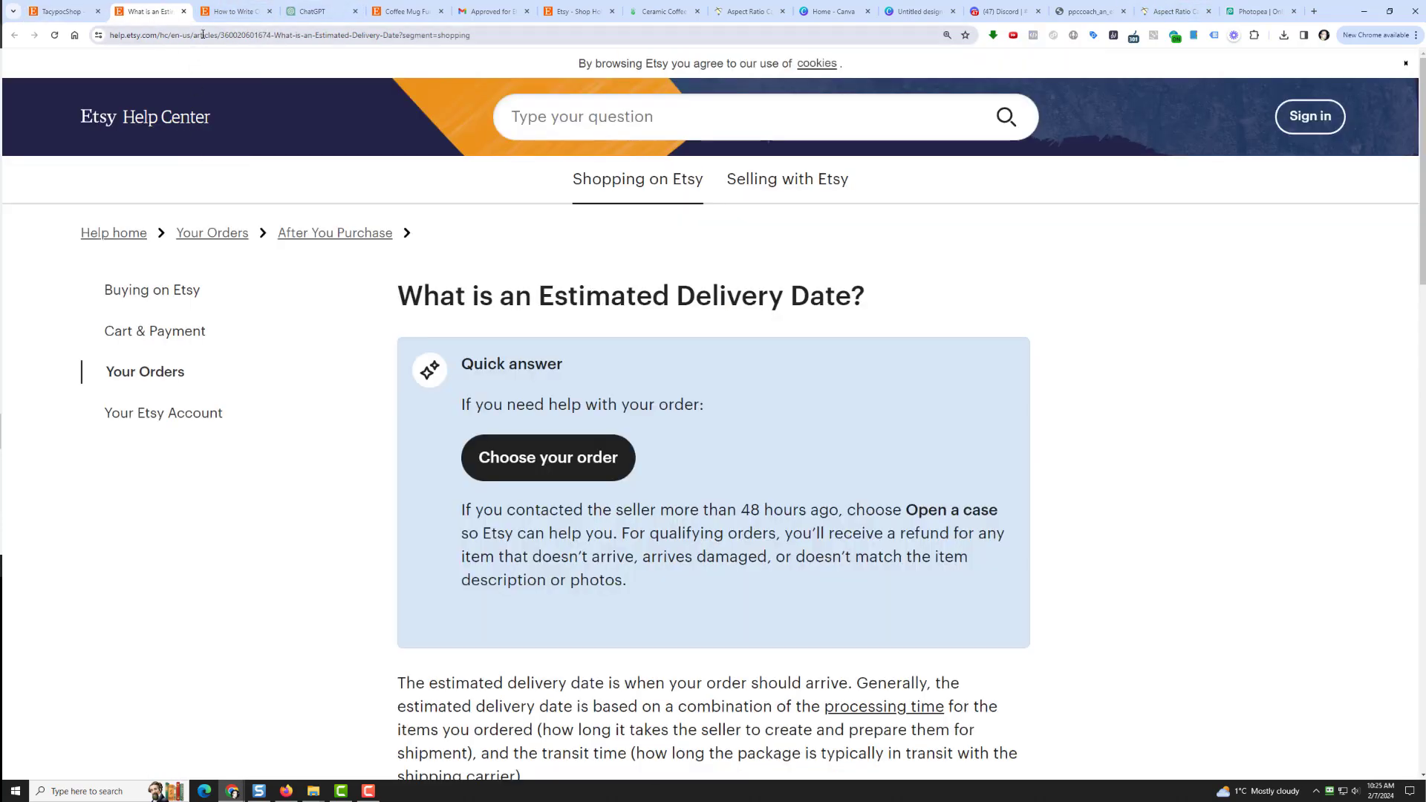
type("etsy sto")
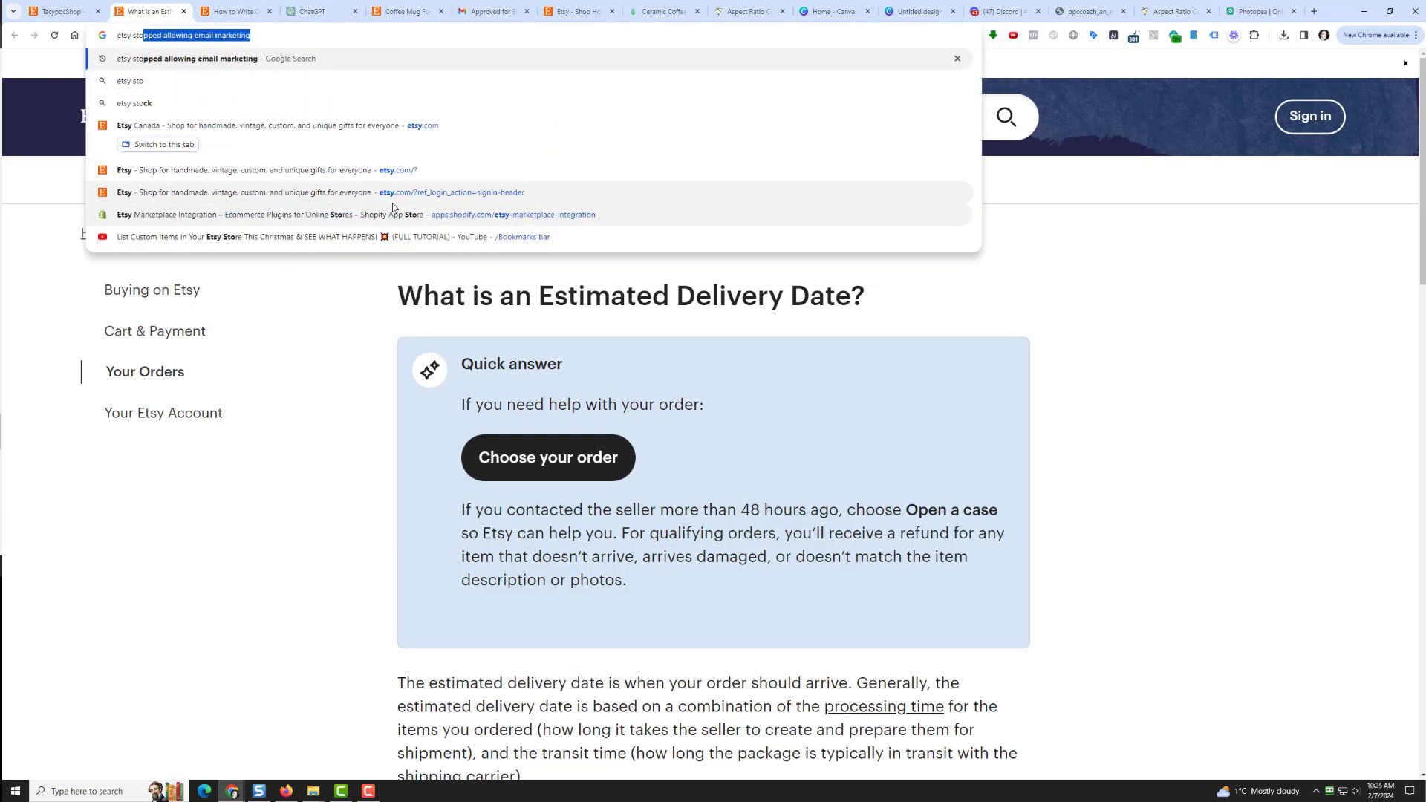
type("ry ph")
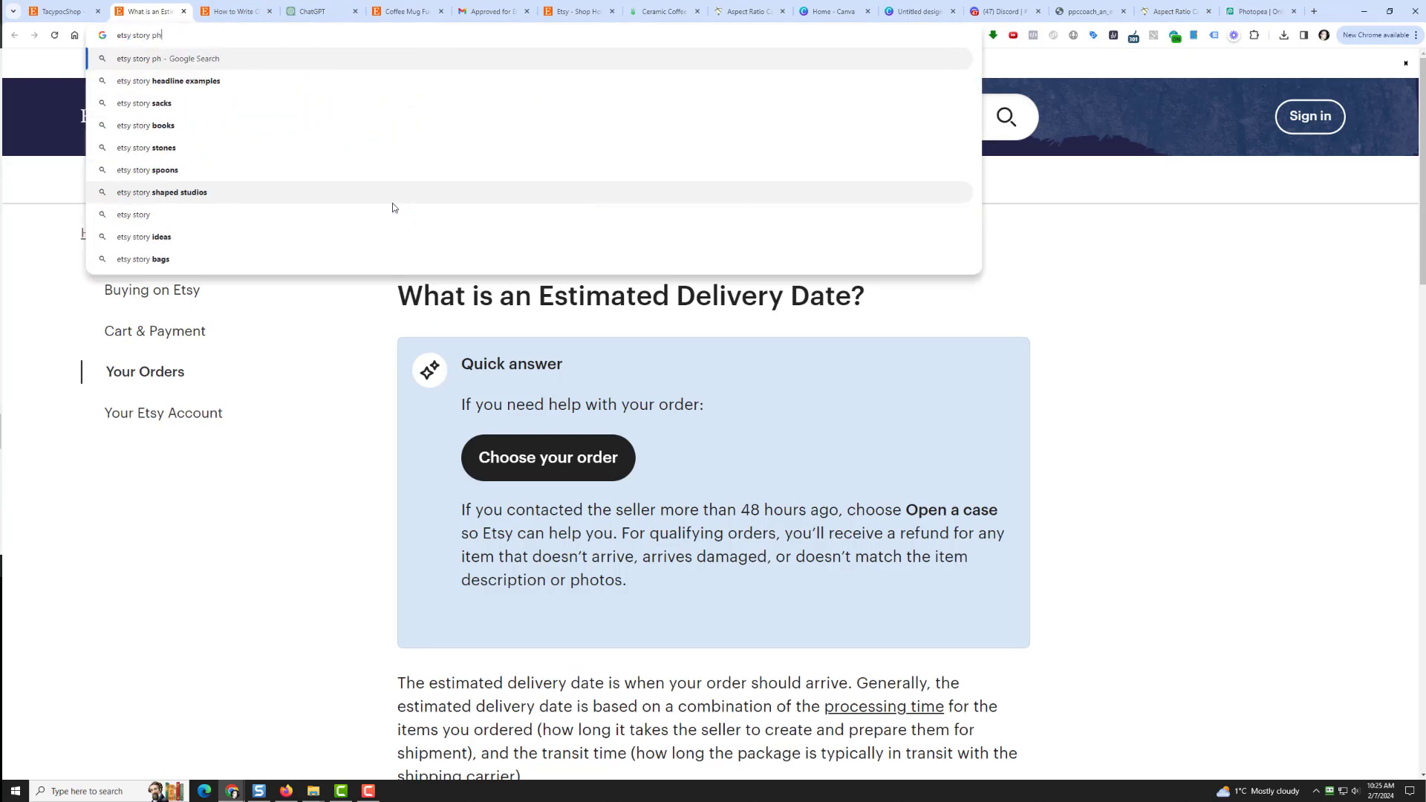
type("oto dieman")
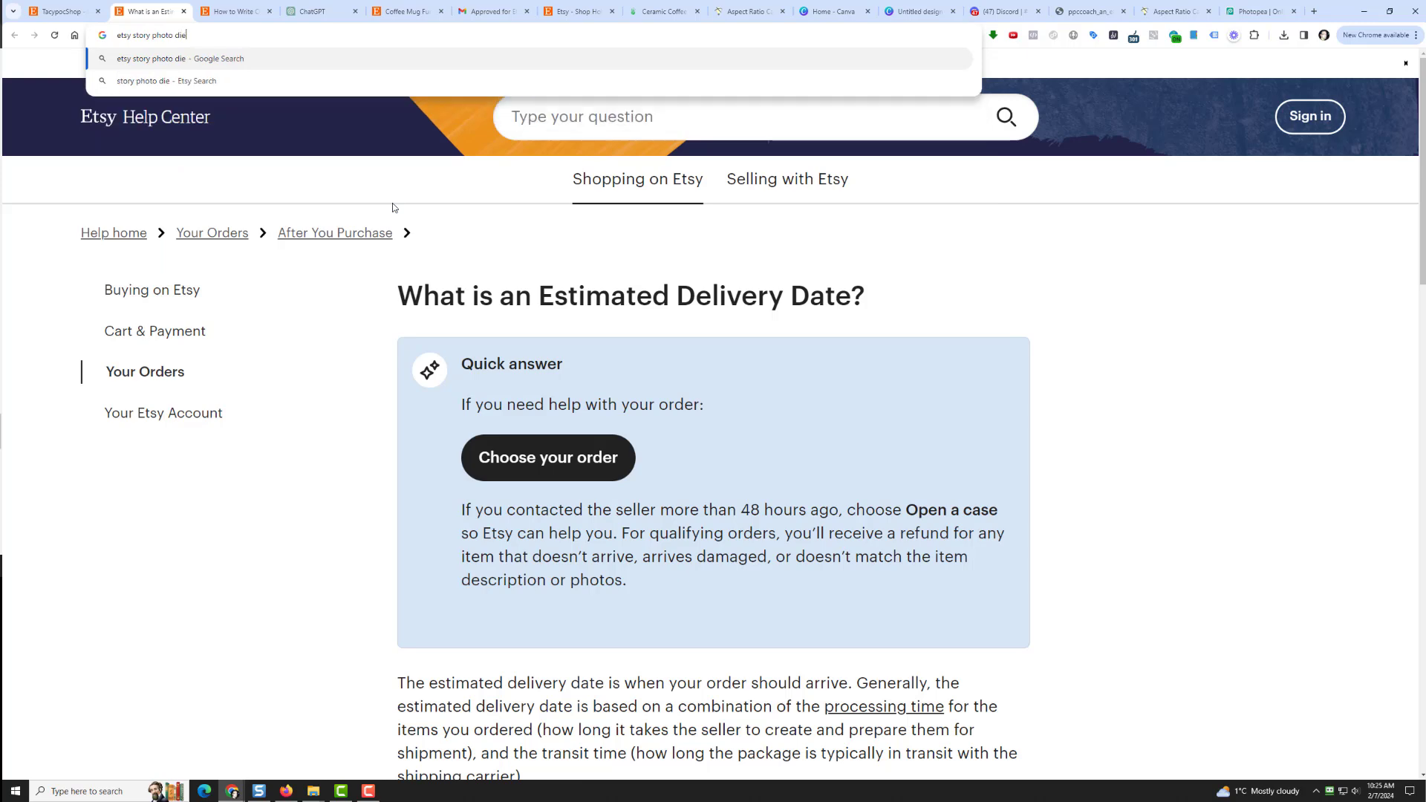
key("BackSpace")
key("BackSpace")
key("BackSpace")
key("BackSpace")
type("mensions")
key("Return")
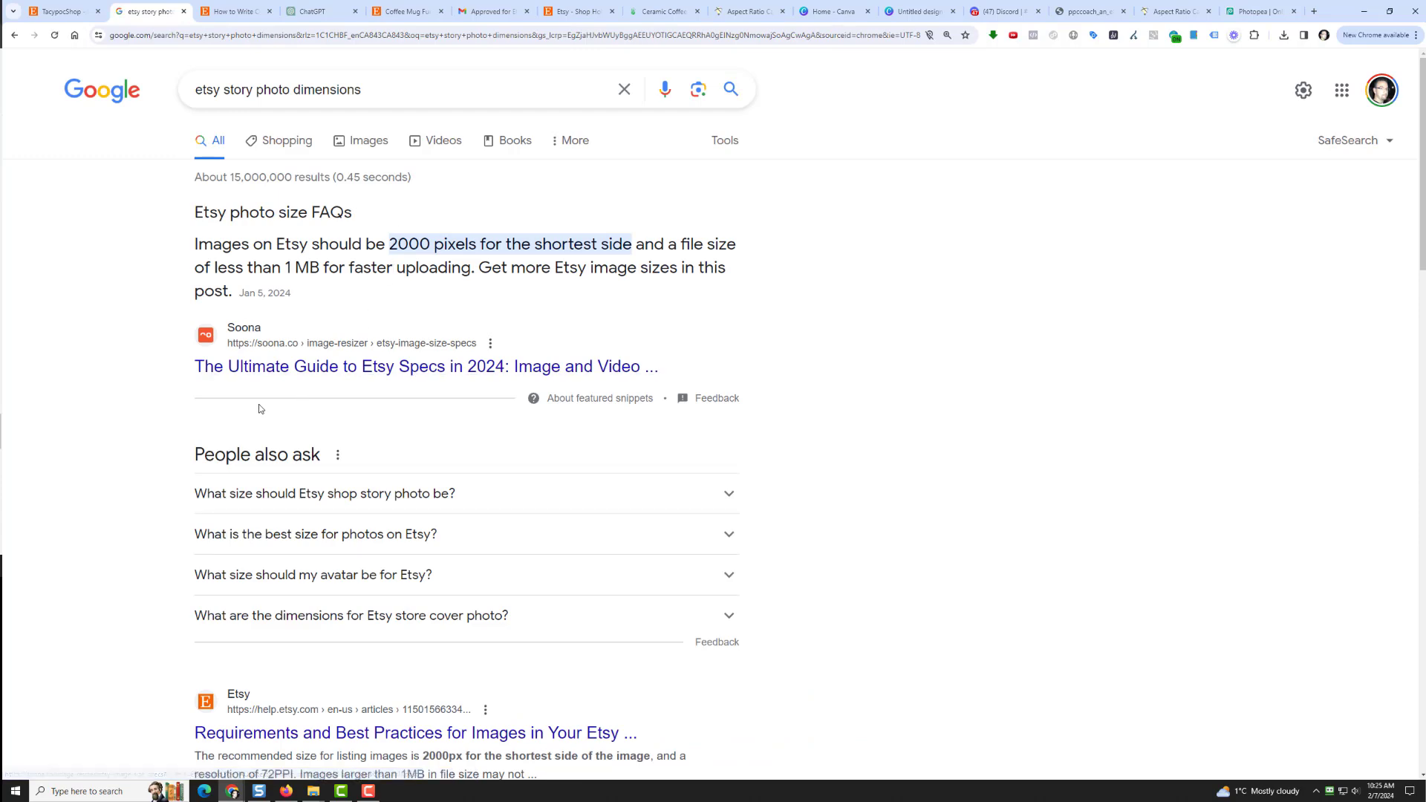
Step: Expand the story photo size answer (ideal 3360 x 840) and open Etsy's guide in a new tab
scroll(212, 436, "down", 2)
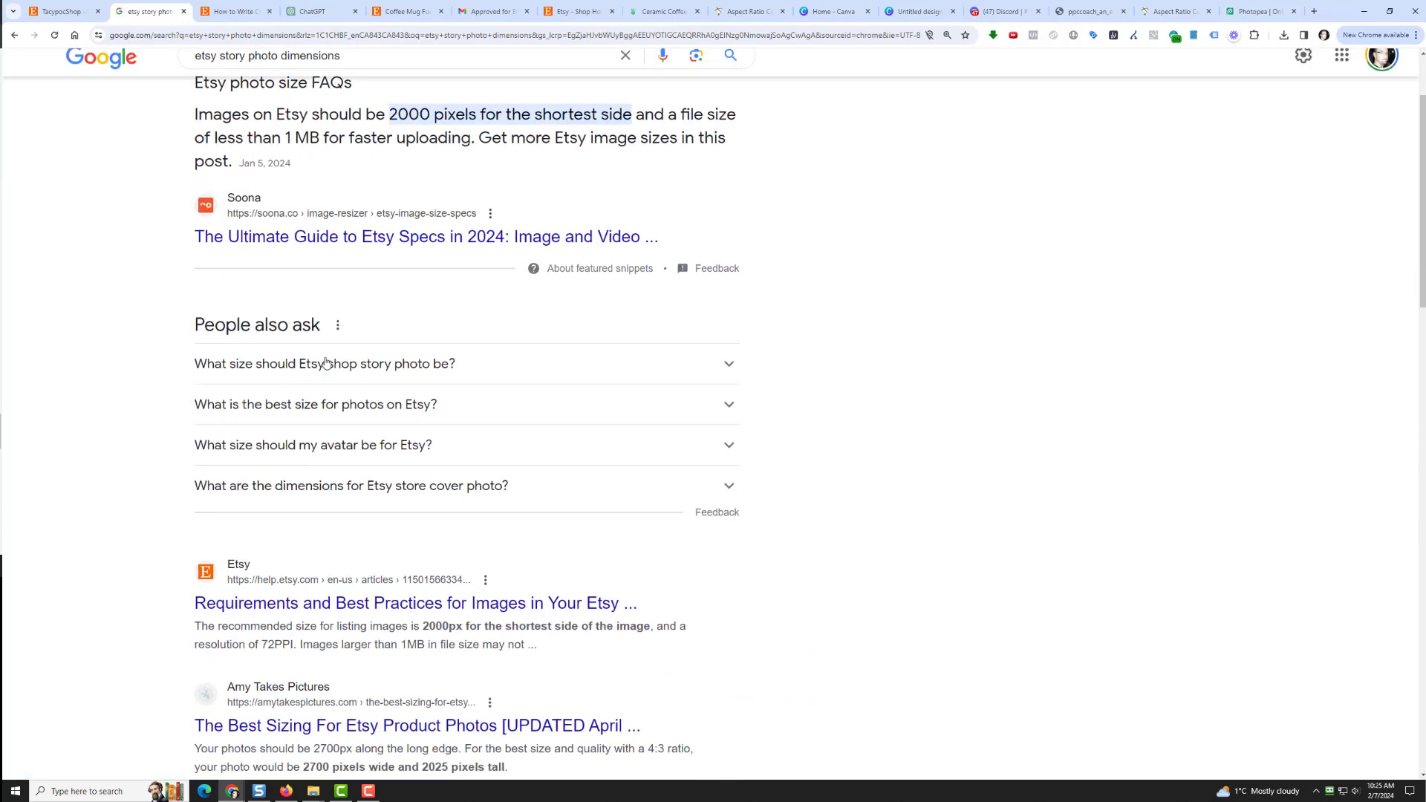
left_click(325, 363)
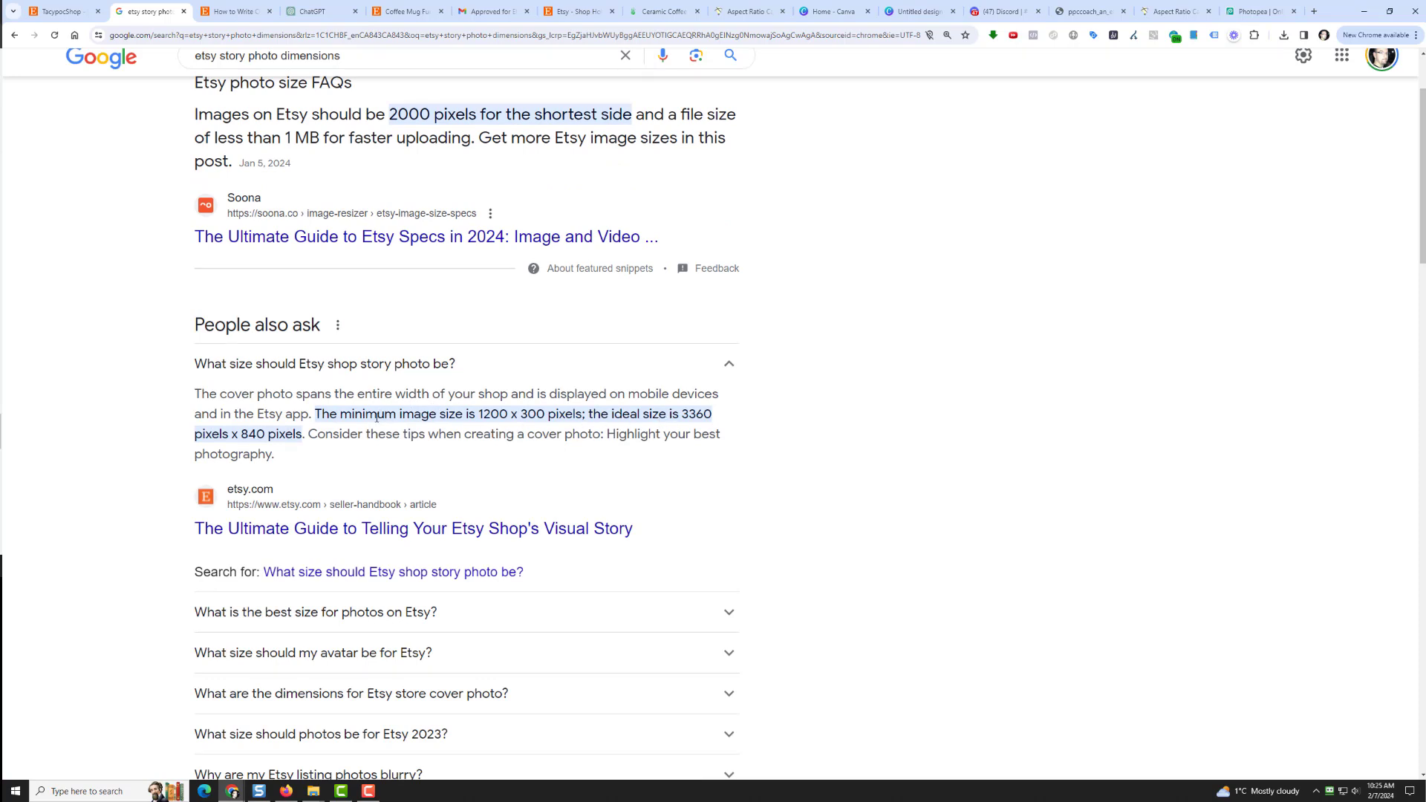
right_click(365, 536)
left_click(394, 545)
Step: Read Etsy's visual story guide down to its About section tips, then go back to the search results
key("ctrl+Tab")
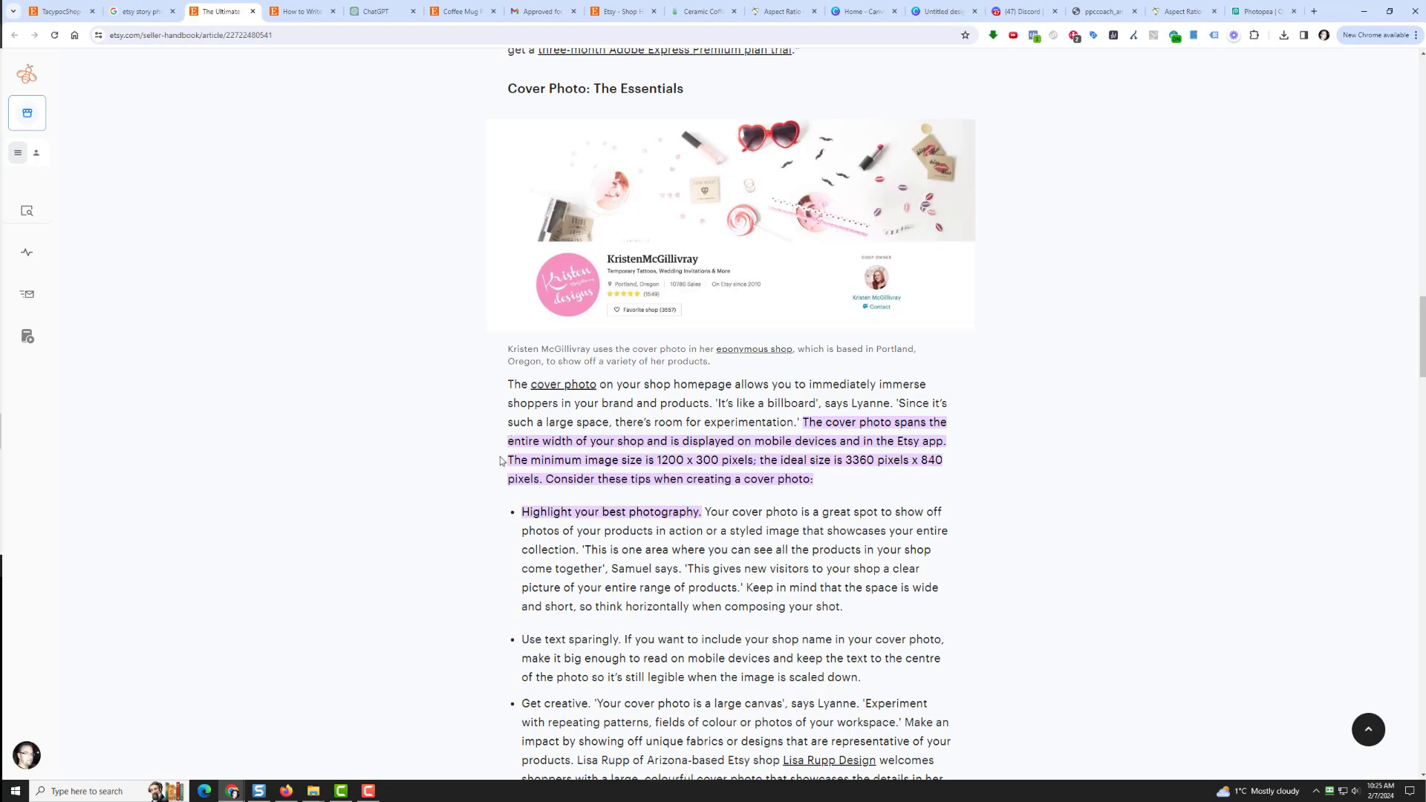
scroll(478, 467, "down", 14)
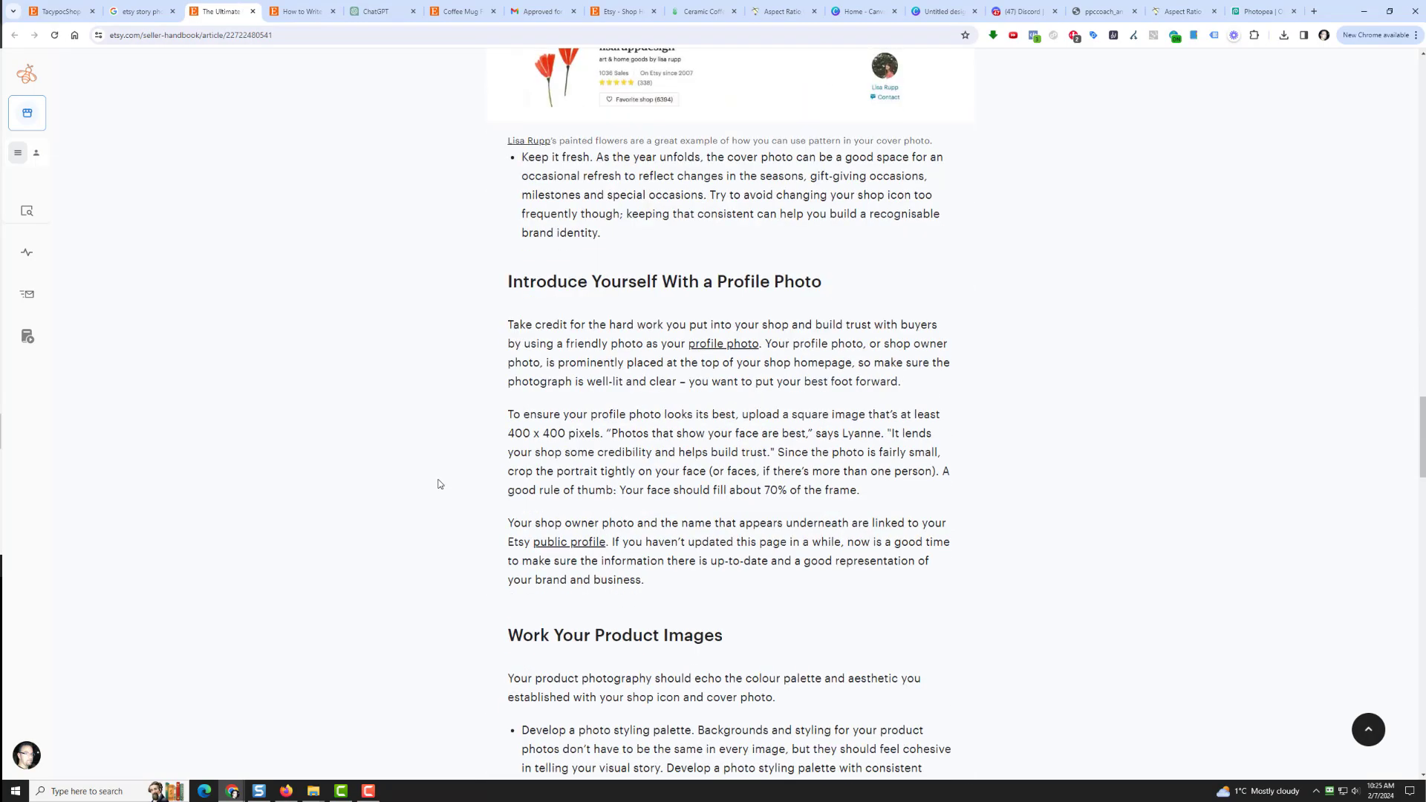
scroll(439, 484, "down", 12)
scroll(394, 512, "down", 10)
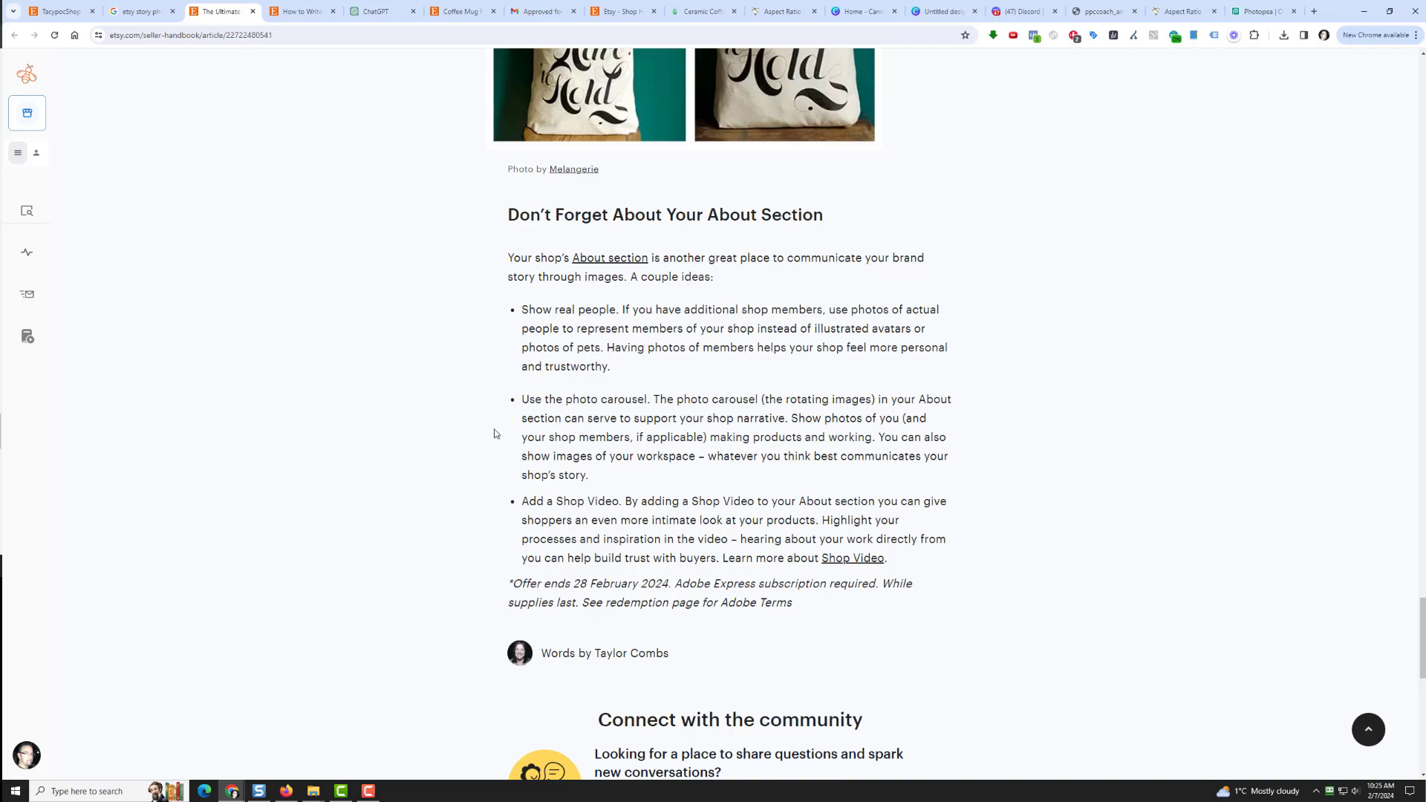
scroll(497, 434, "down", 3)
scroll(418, 462, "up", 3)
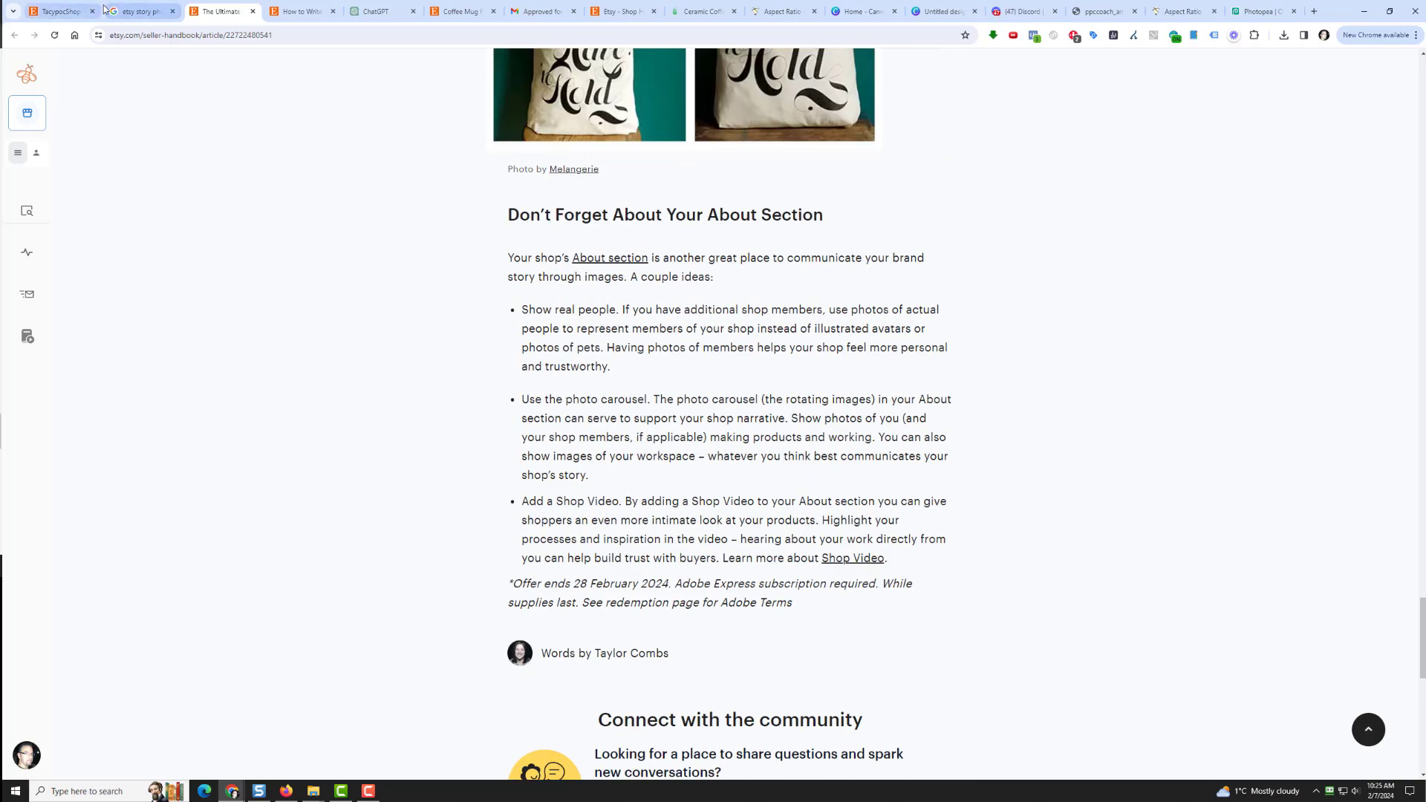
left_click(139, 12)
Step: Skim the Google results on Etsy story photo sizes, then bring up the blank 1200 × 160 px Canva design
scroll(104, 526, "down", 3)
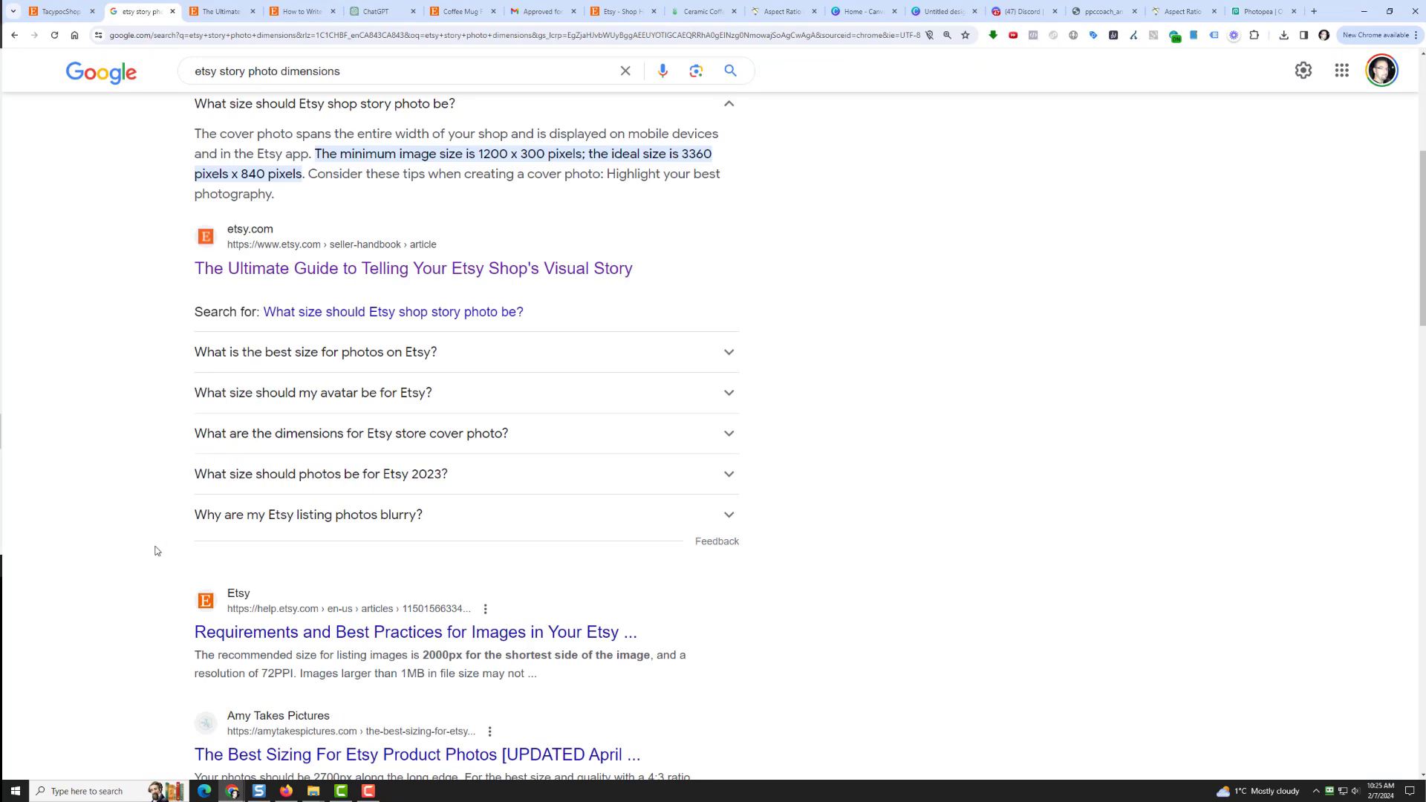
scroll(156, 551, "down", 3)
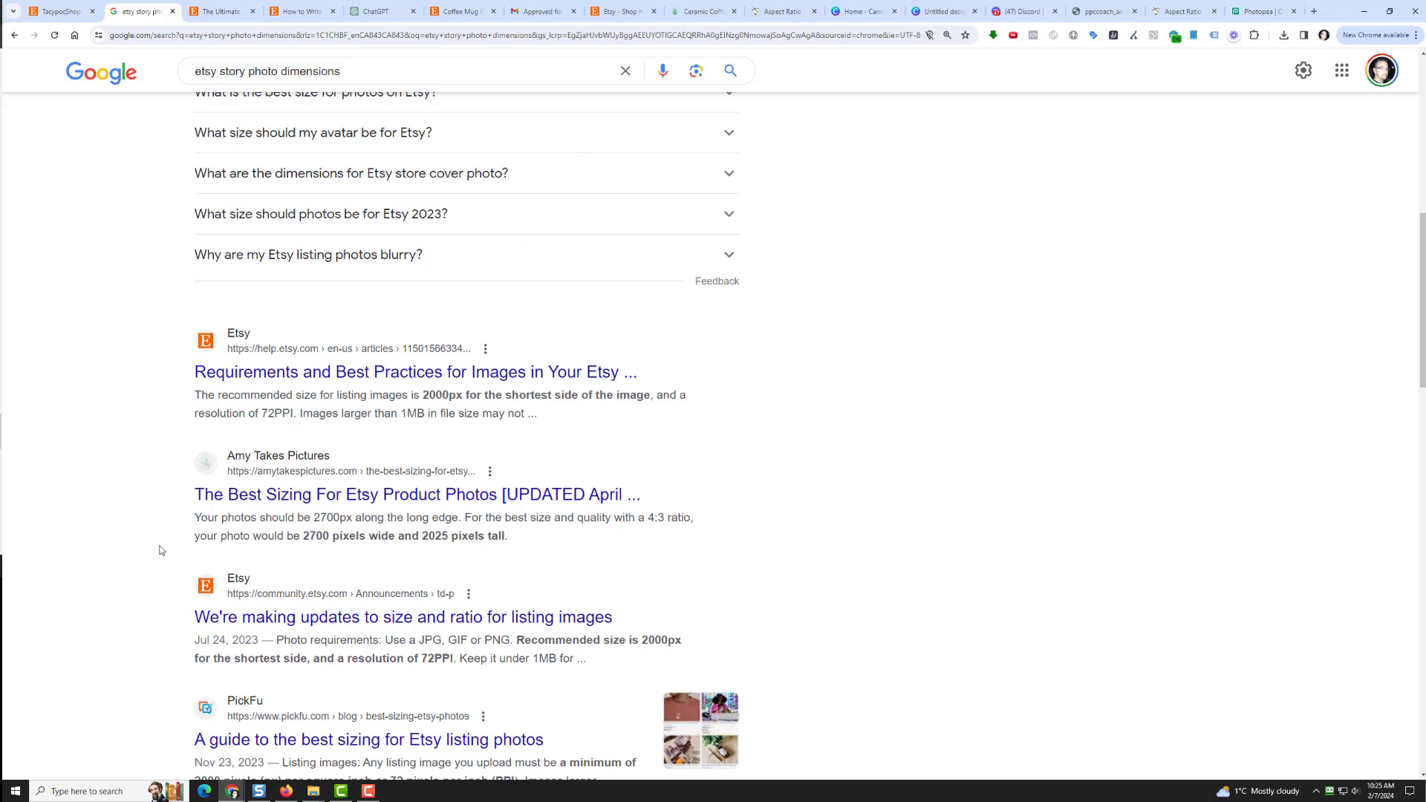
scroll(160, 550, "down", 3)
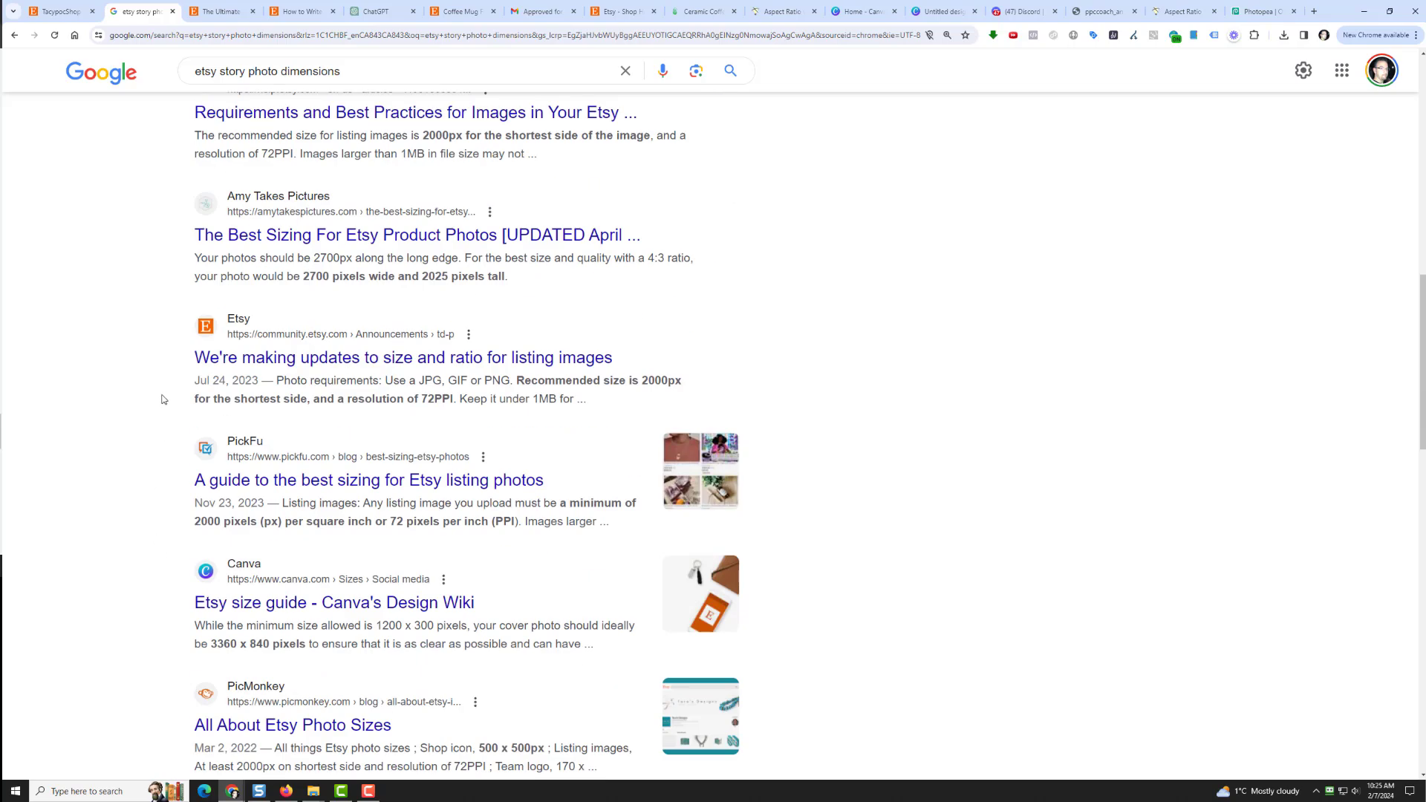
scroll(164, 399, "down", 3)
scroll(162, 449, "down", 4)
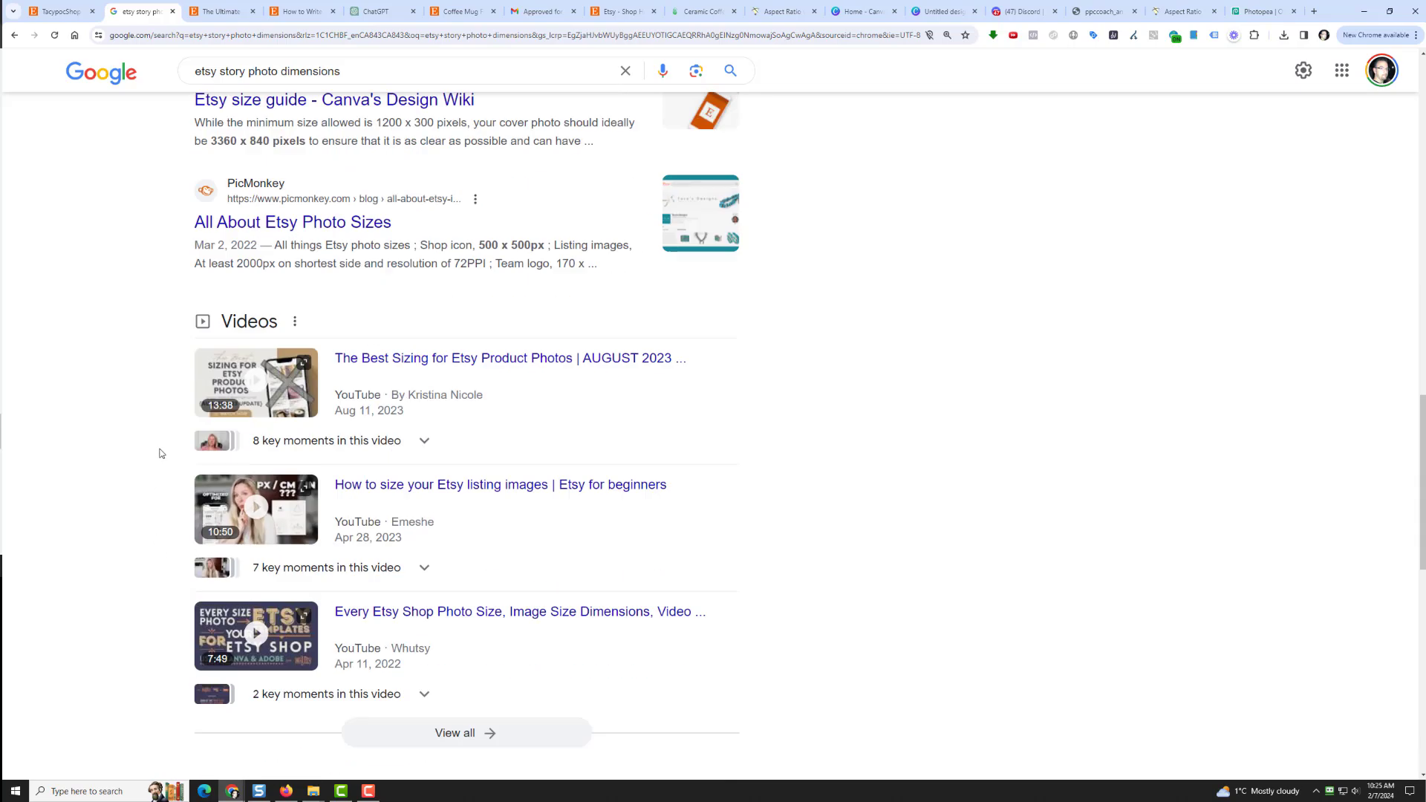
scroll(155, 425, "up", 20)
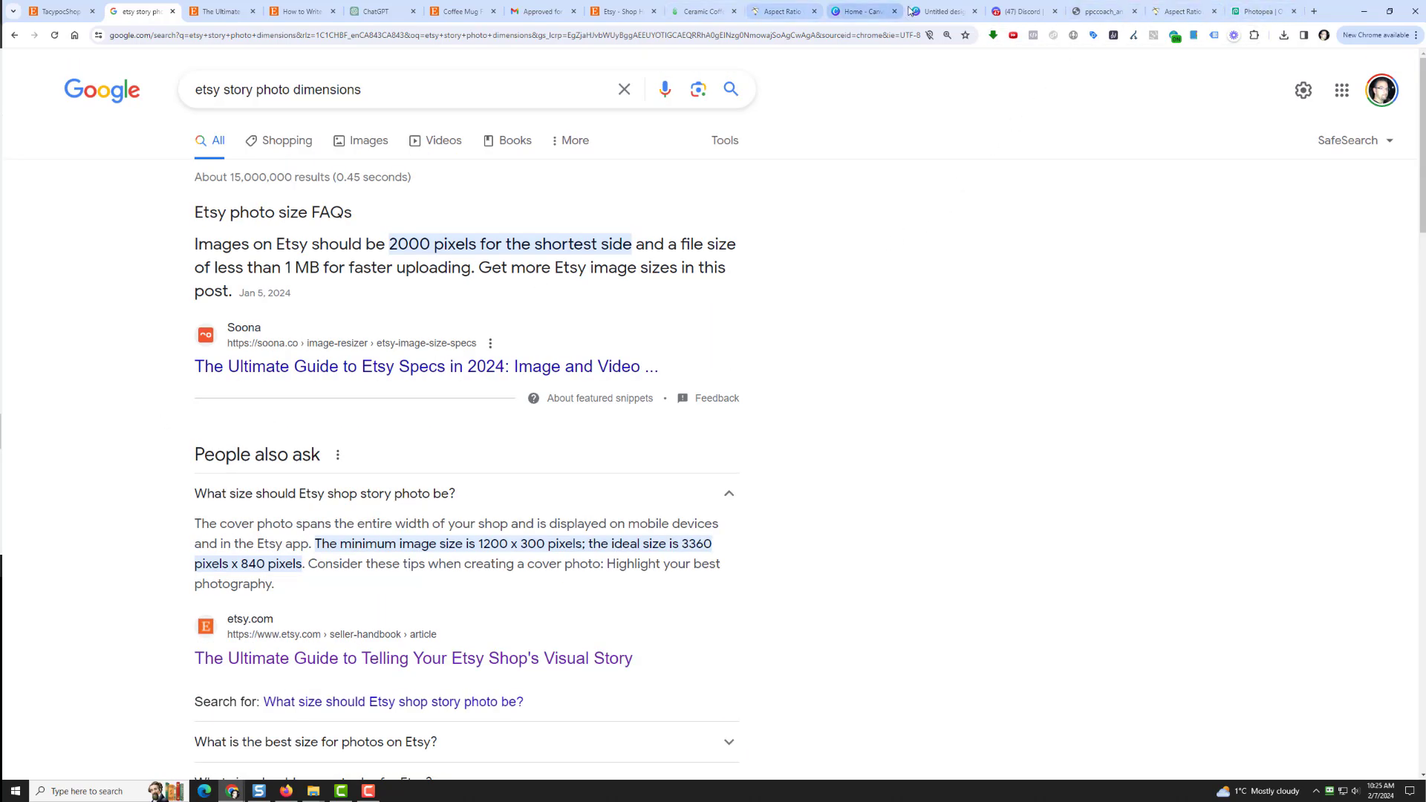
left_click(937, 11)
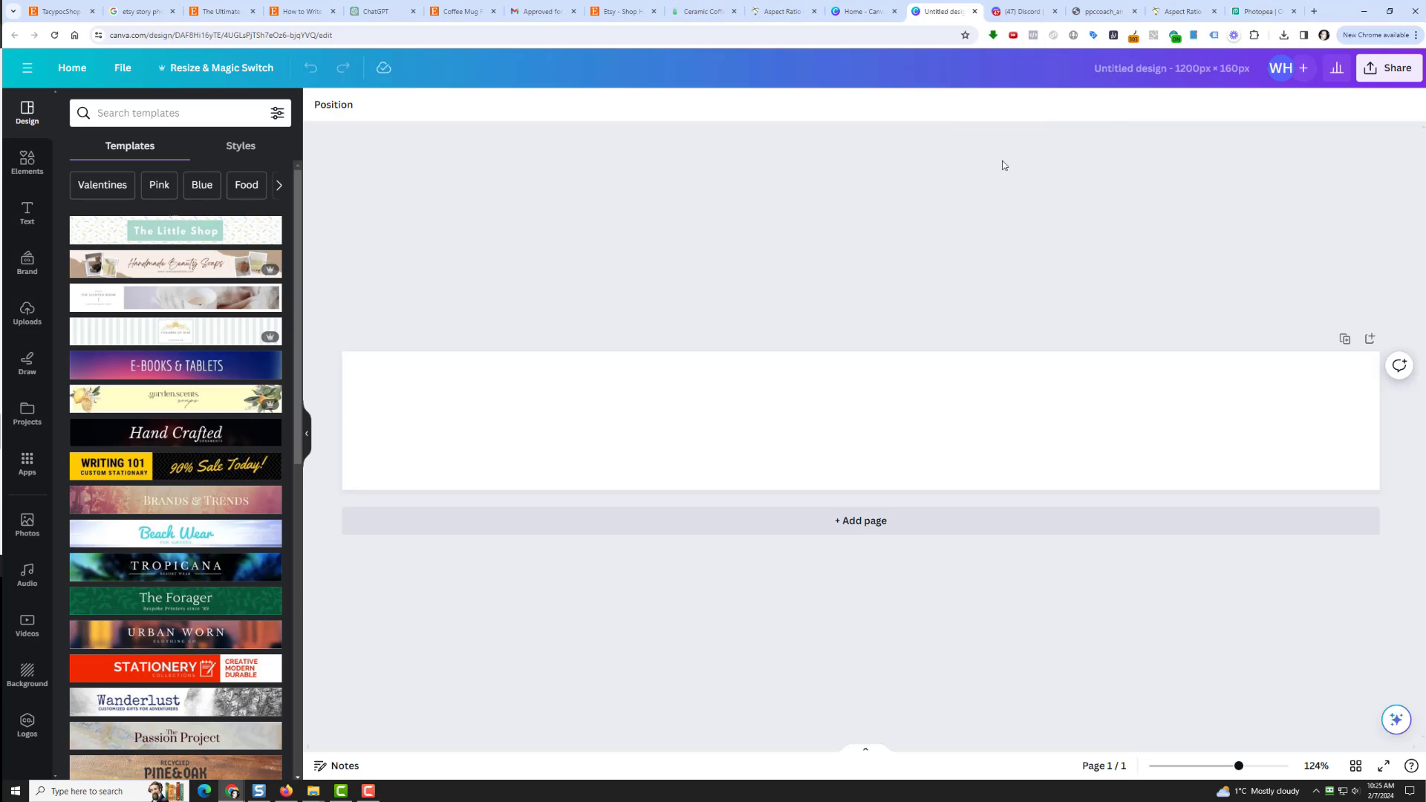
Step: Close the 1200×160 design and create a new blank custom design of 1200 × 628 px
left_click(975, 12)
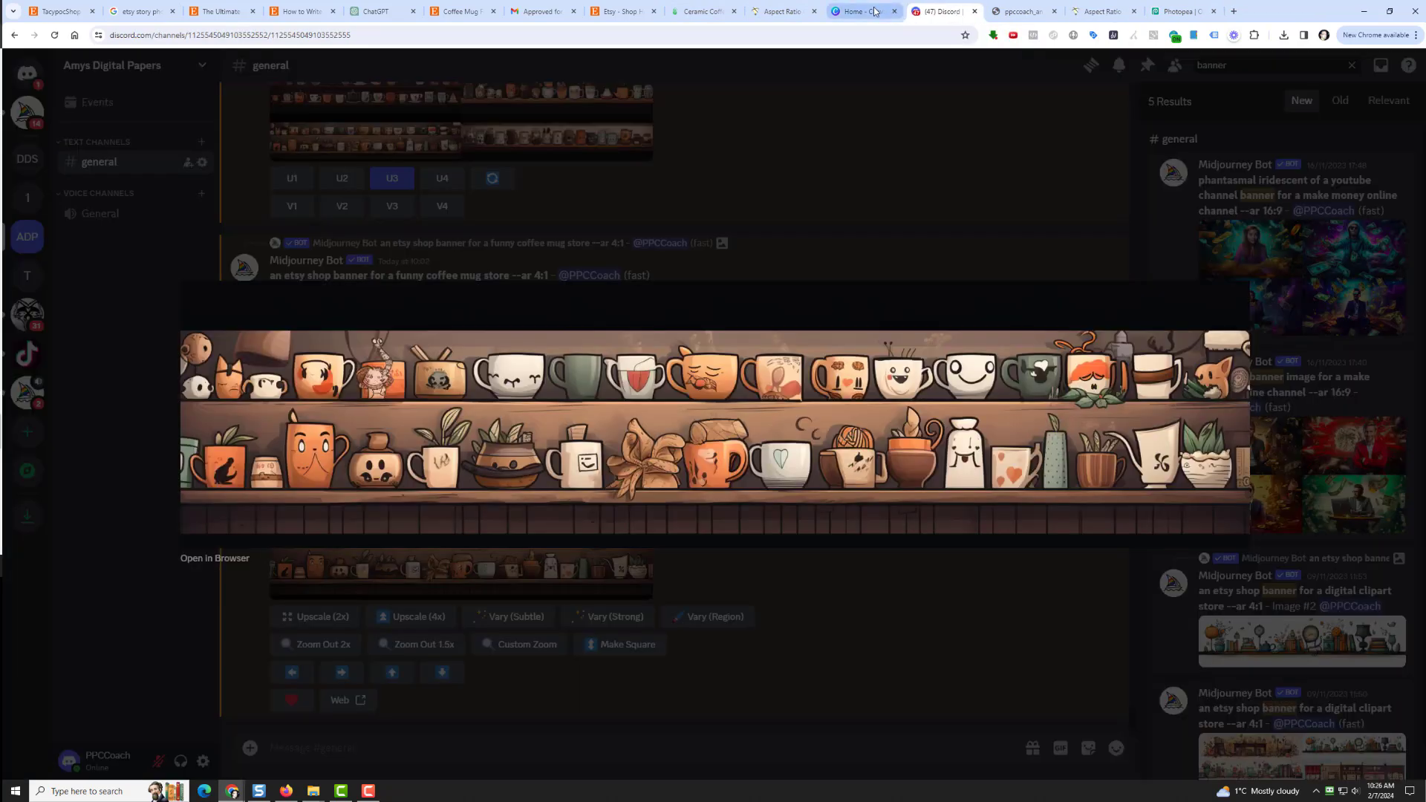
left_click(861, 11)
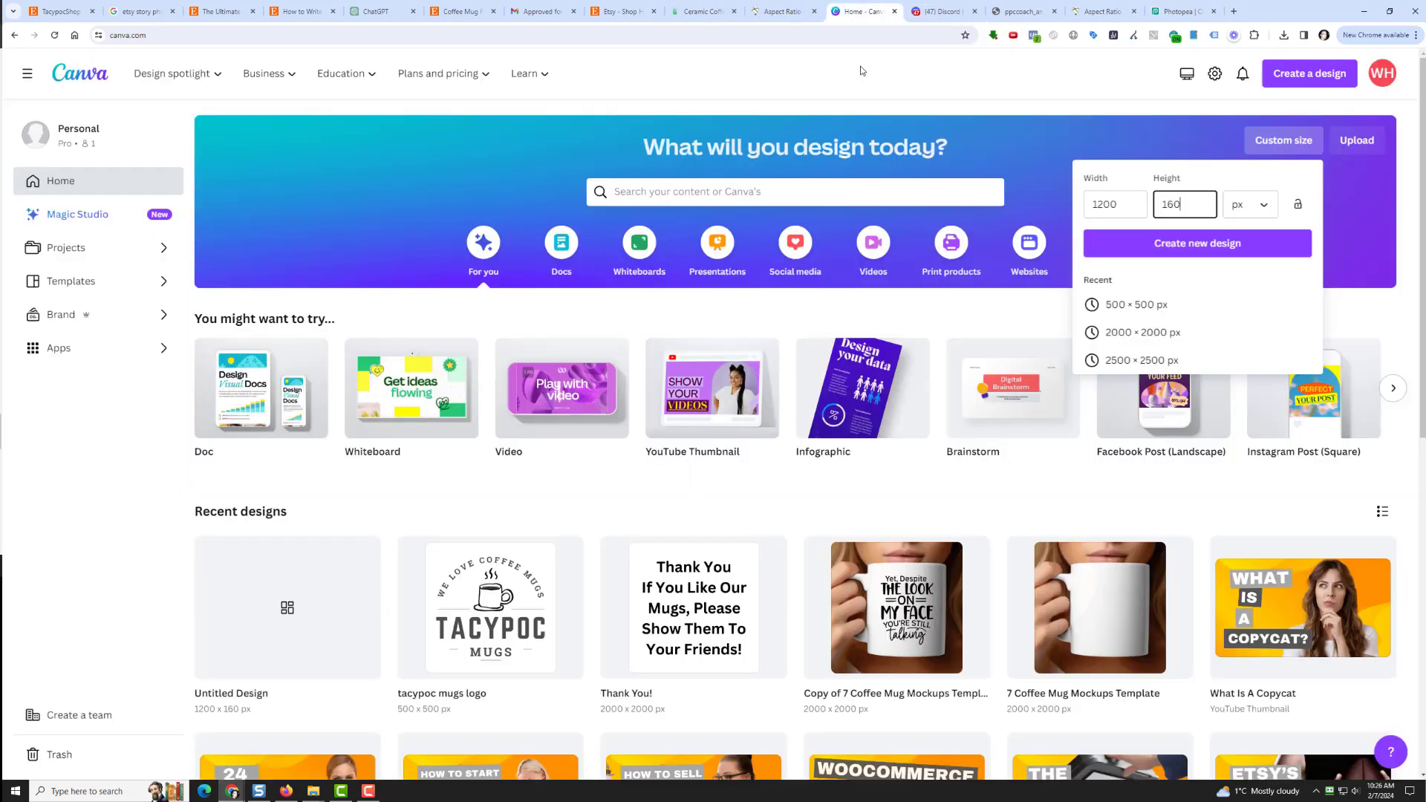
left_click(1131, 208)
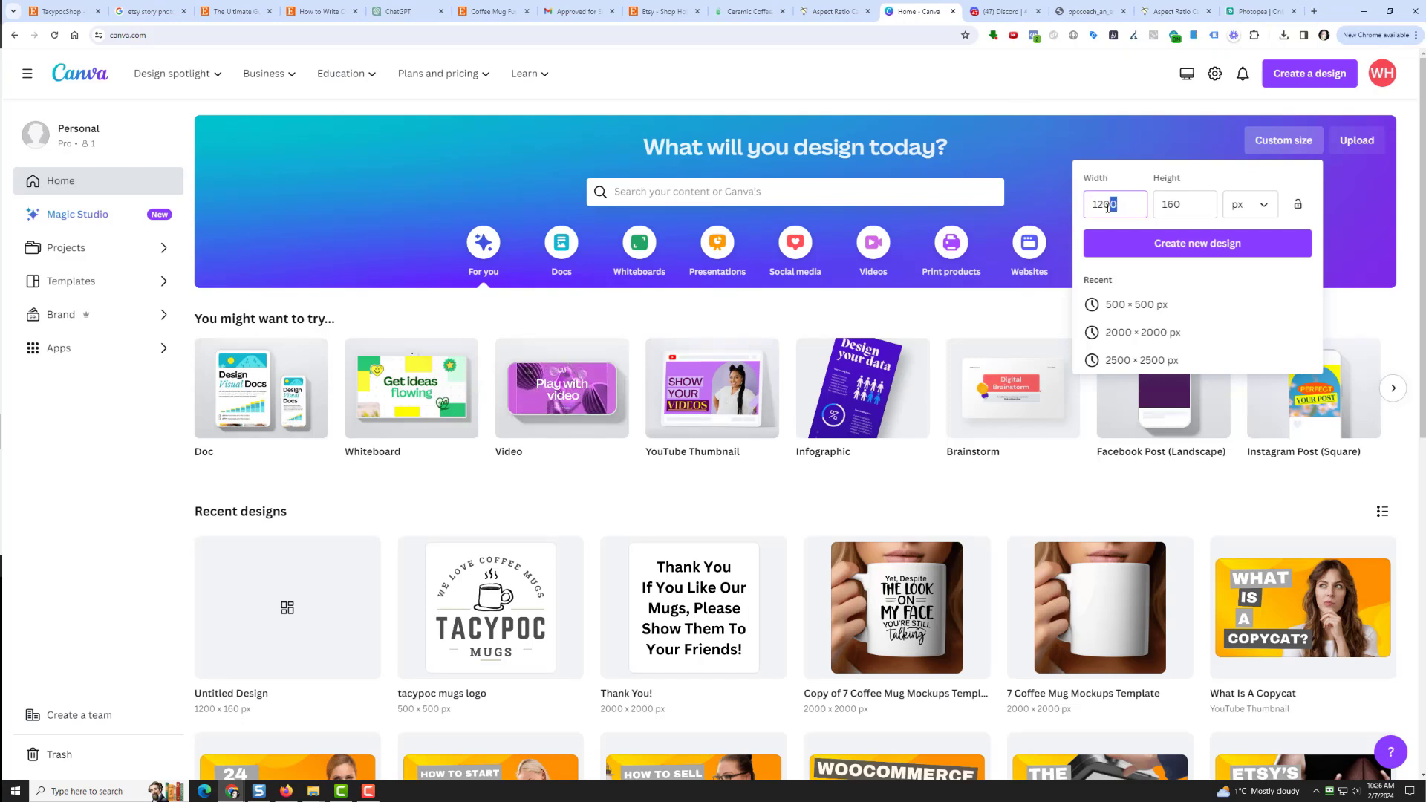
key("Tab")
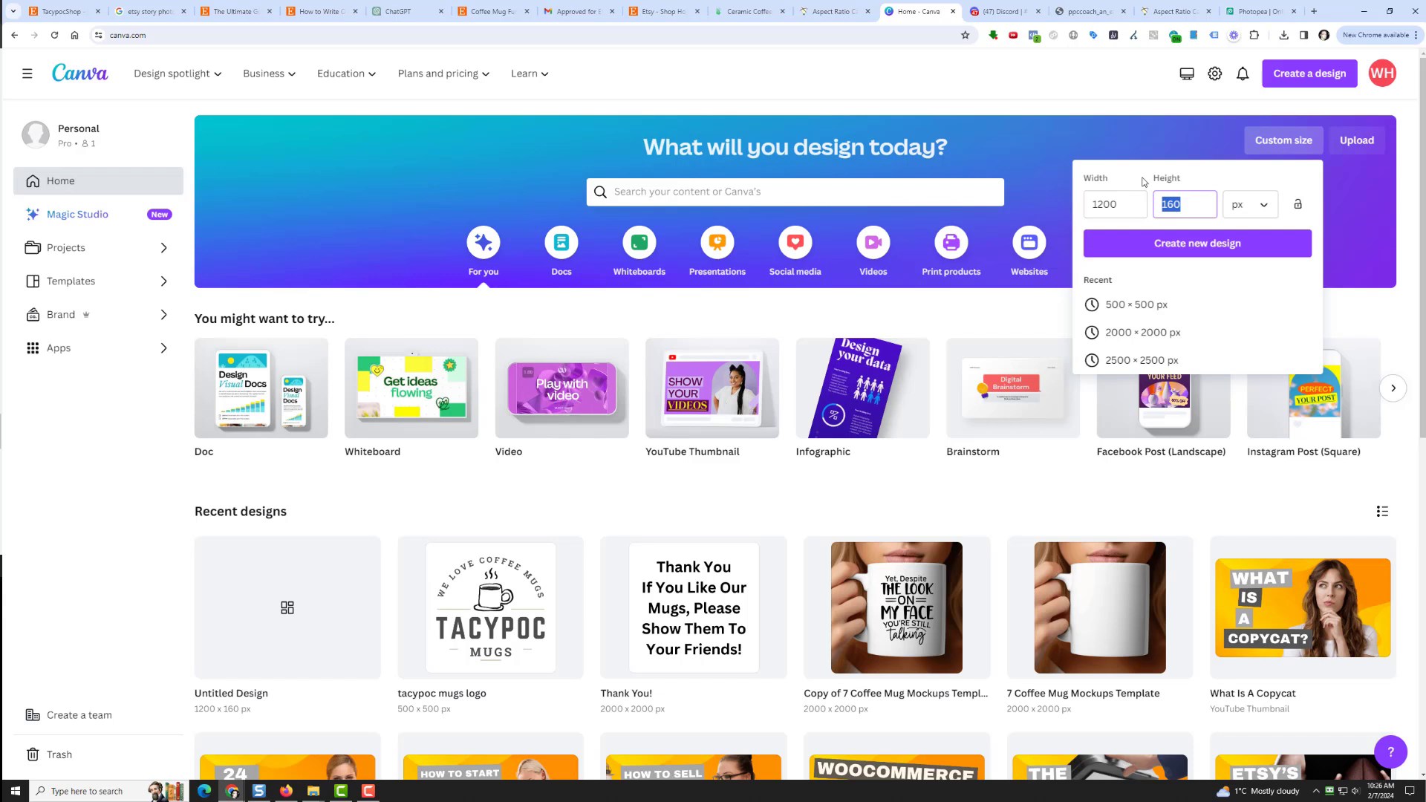
type("628")
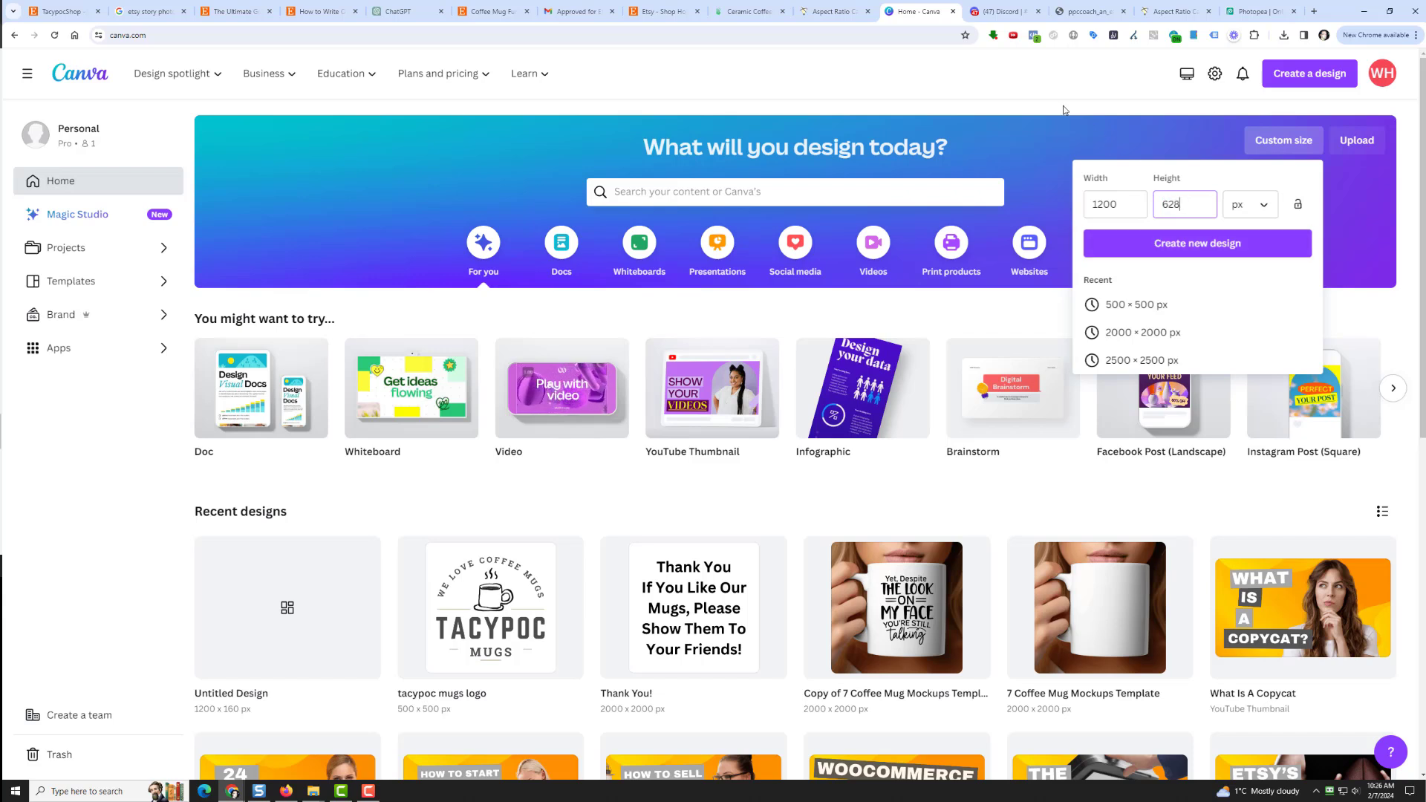
left_click(1197, 243)
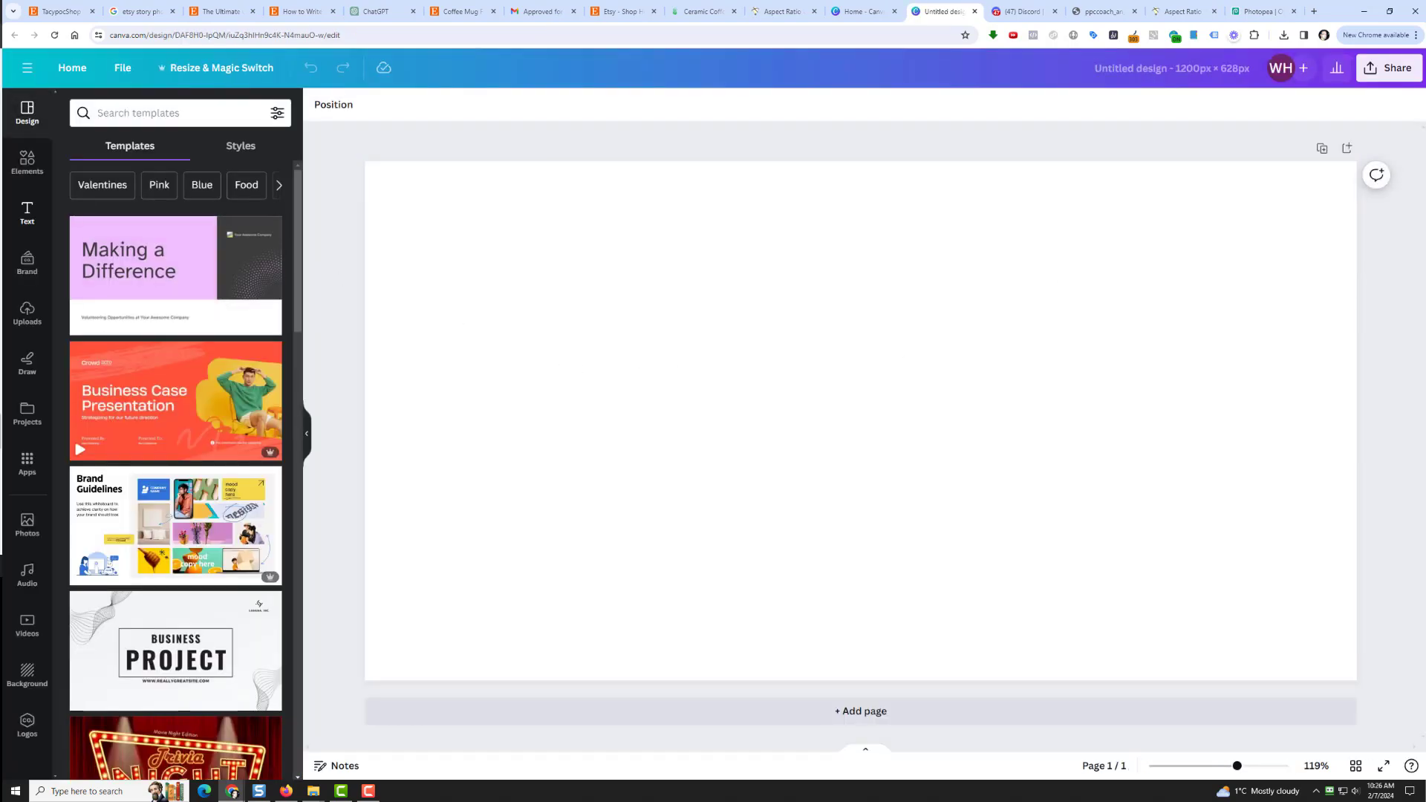
Step: Set a 'woman on computer' laptop photo as the page background and add the hugs + kisses text combo
left_click(27, 161)
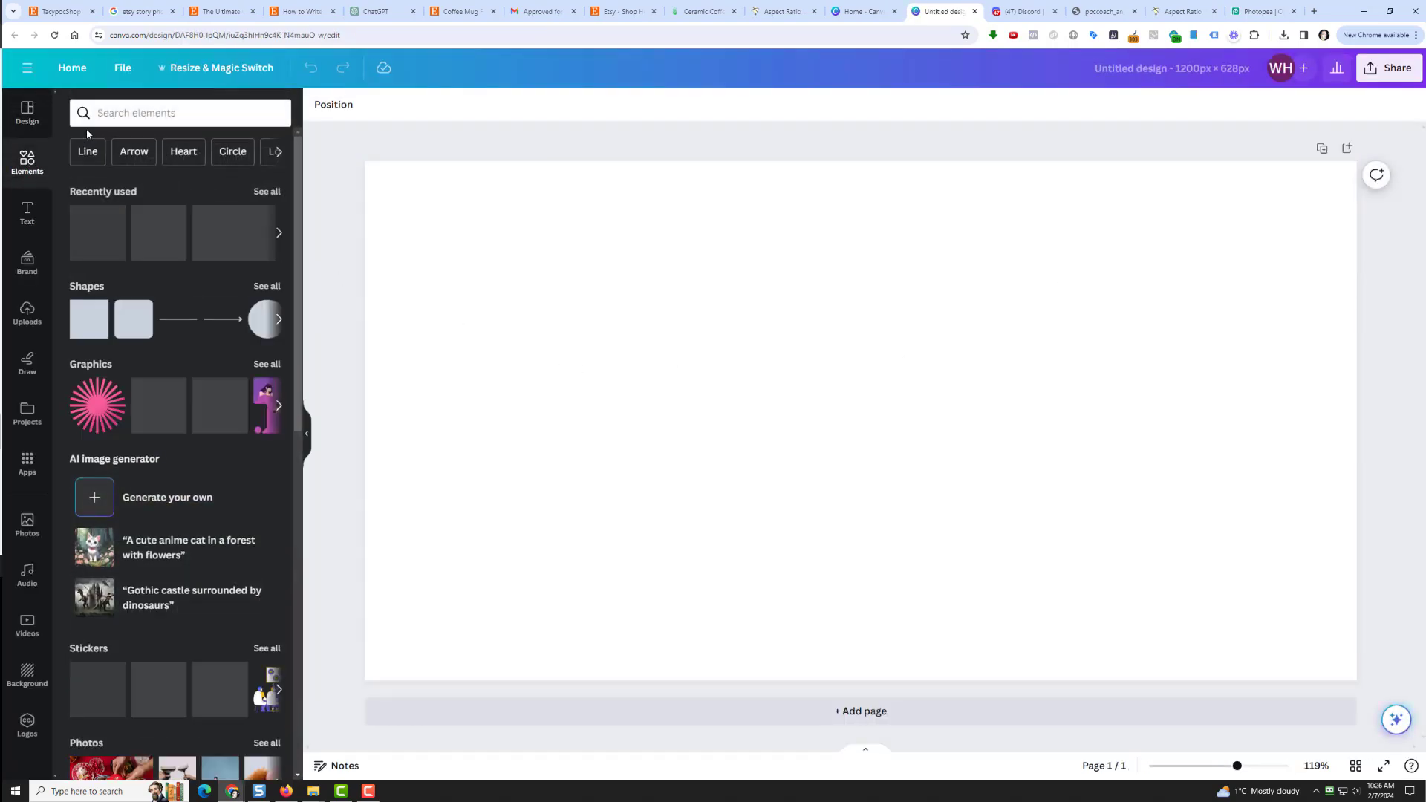
left_click(141, 113)
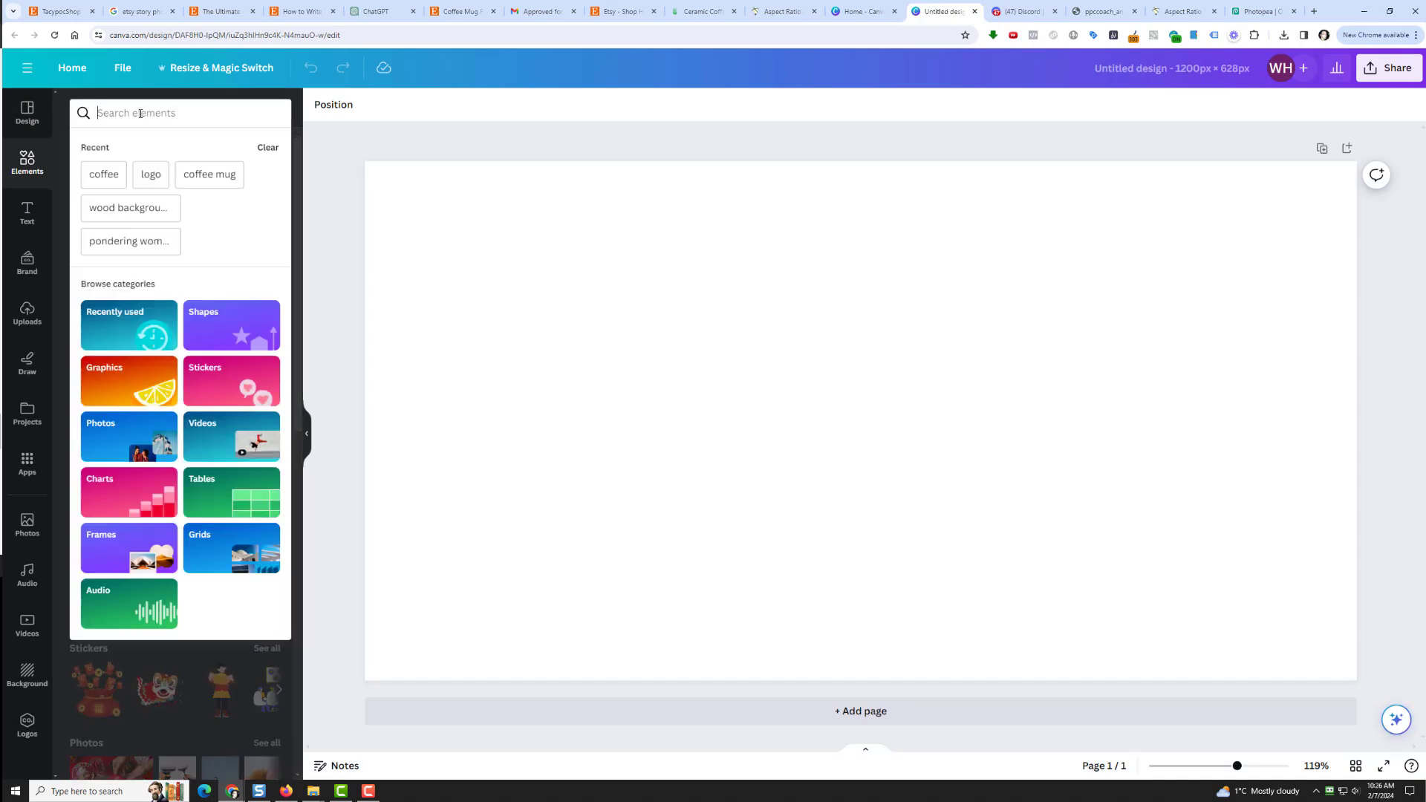
type("woman ")
type("on compu")
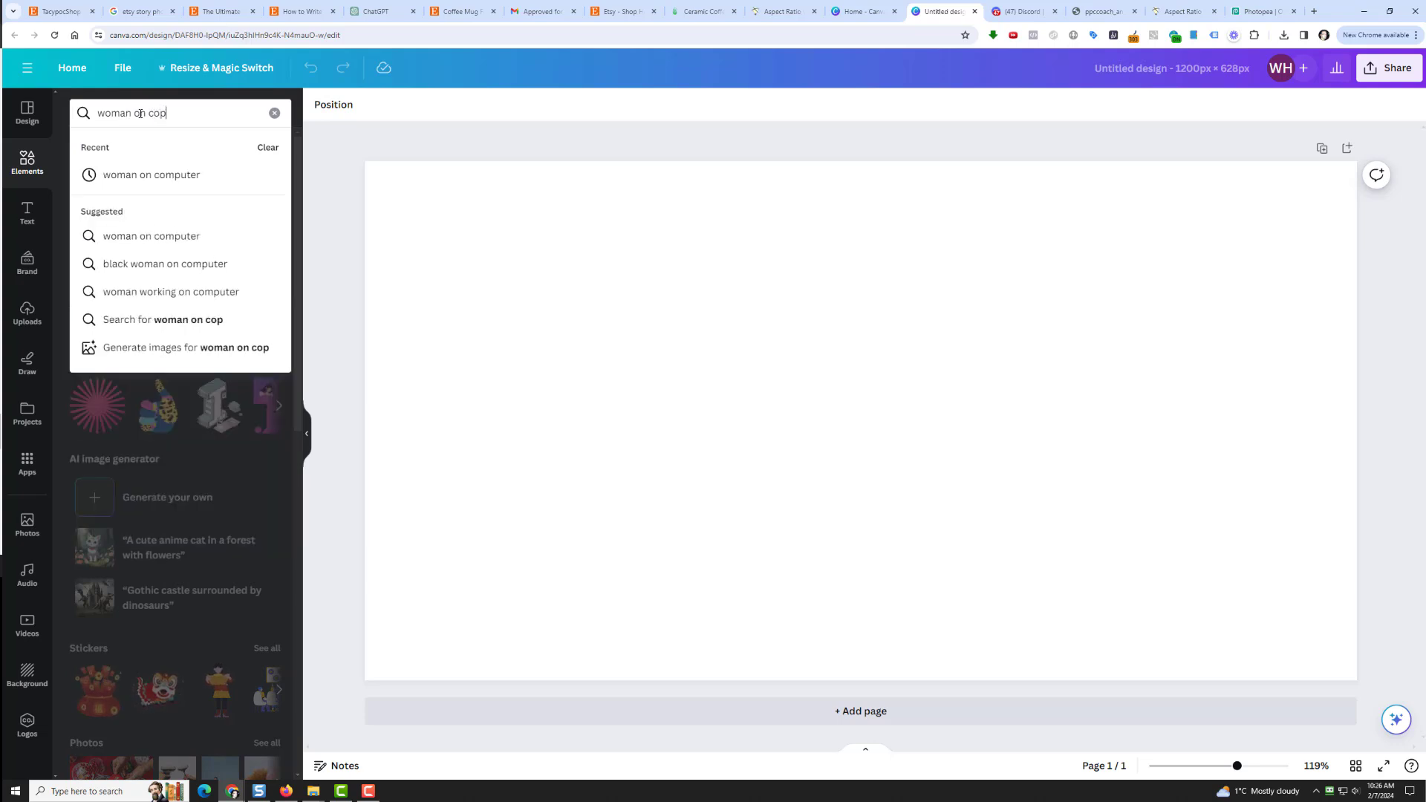
type("ter")
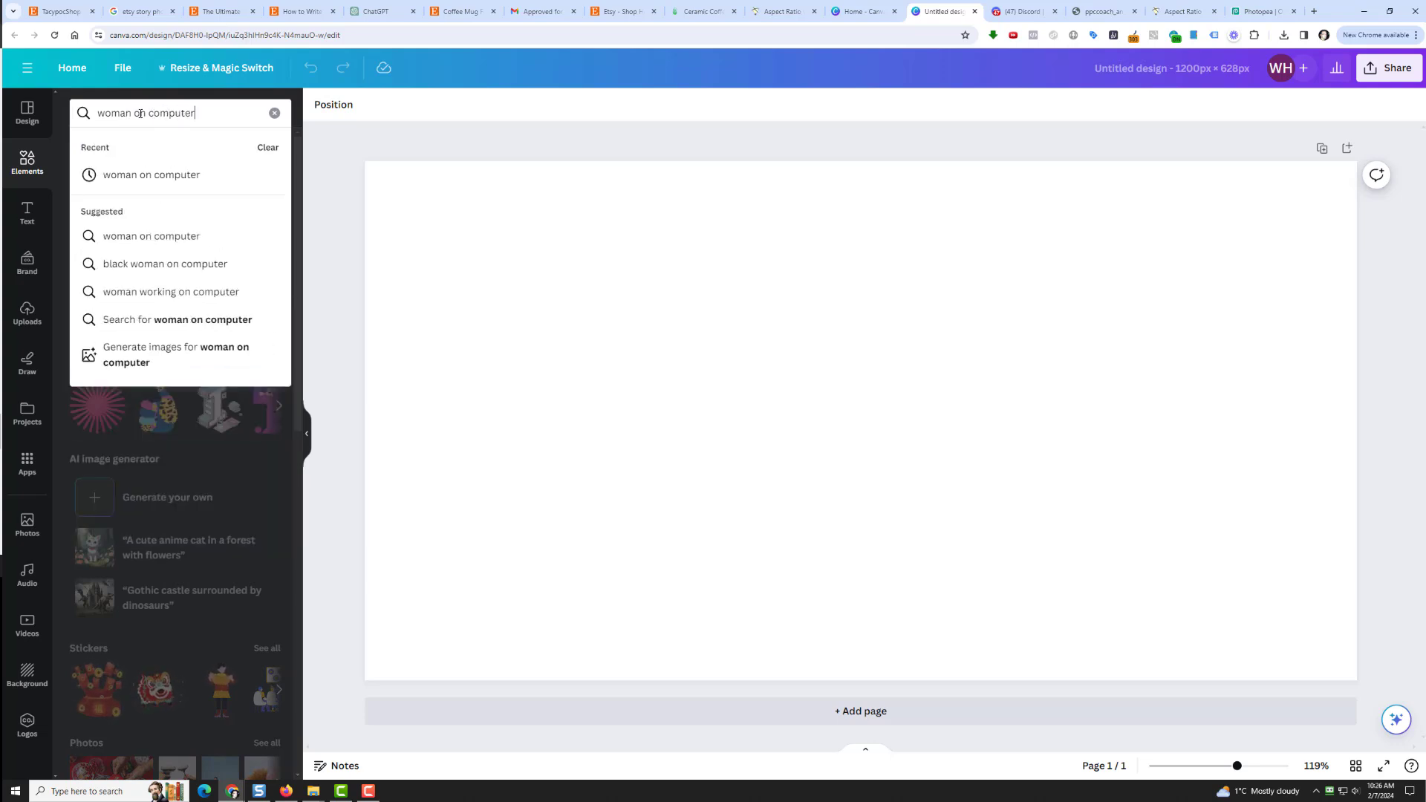
key("Return")
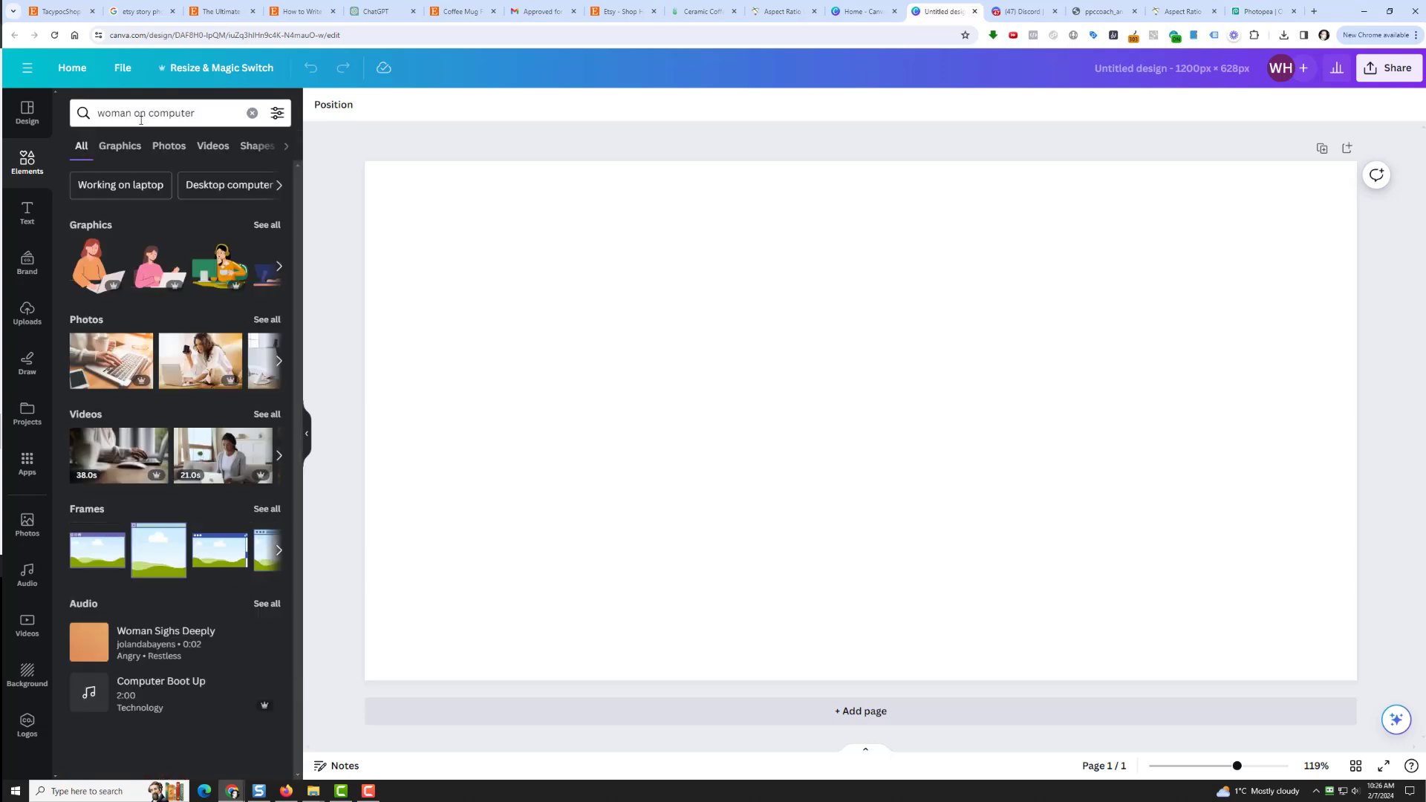
left_click(197, 357)
right_click(756, 335)
left_click(870, 663)
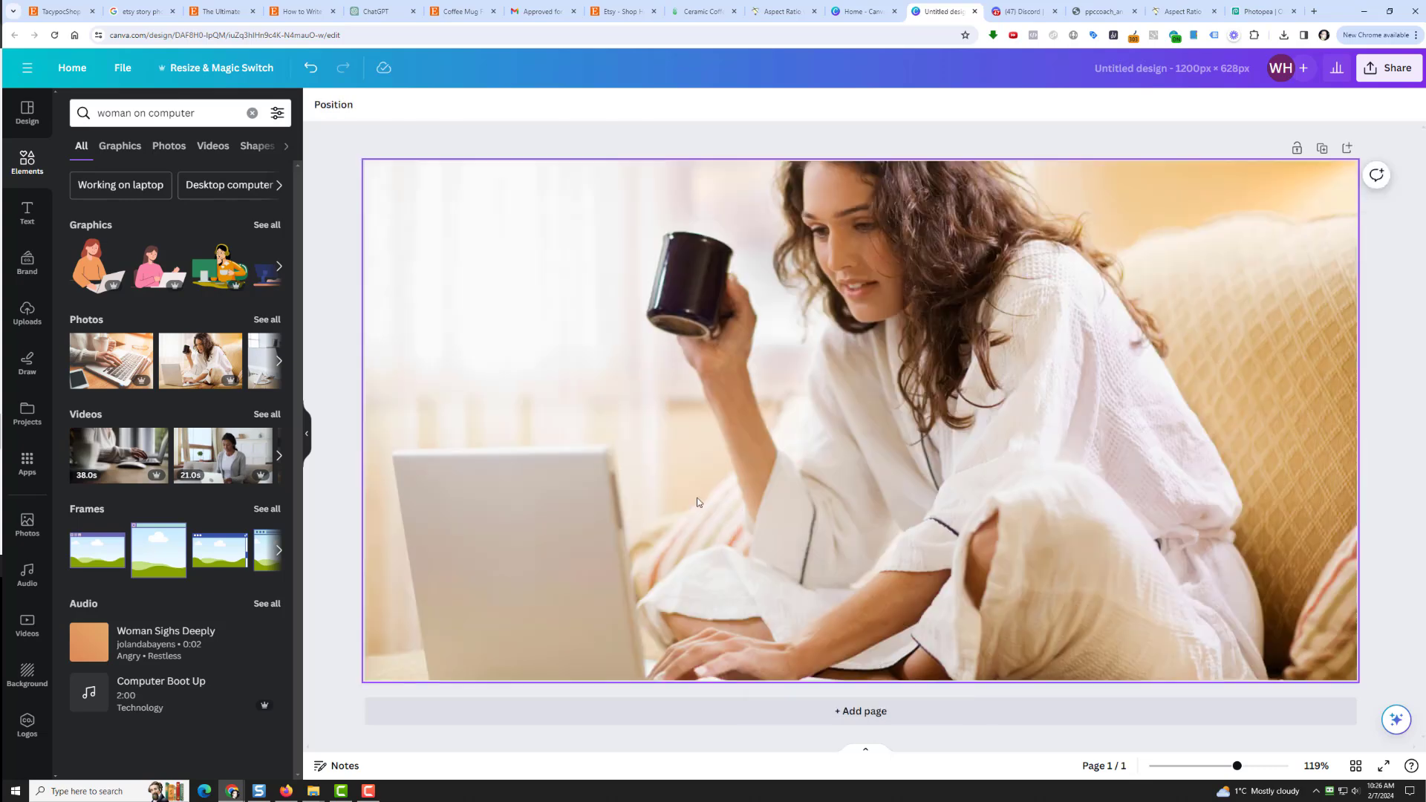
left_click(28, 214)
left_click(105, 458)
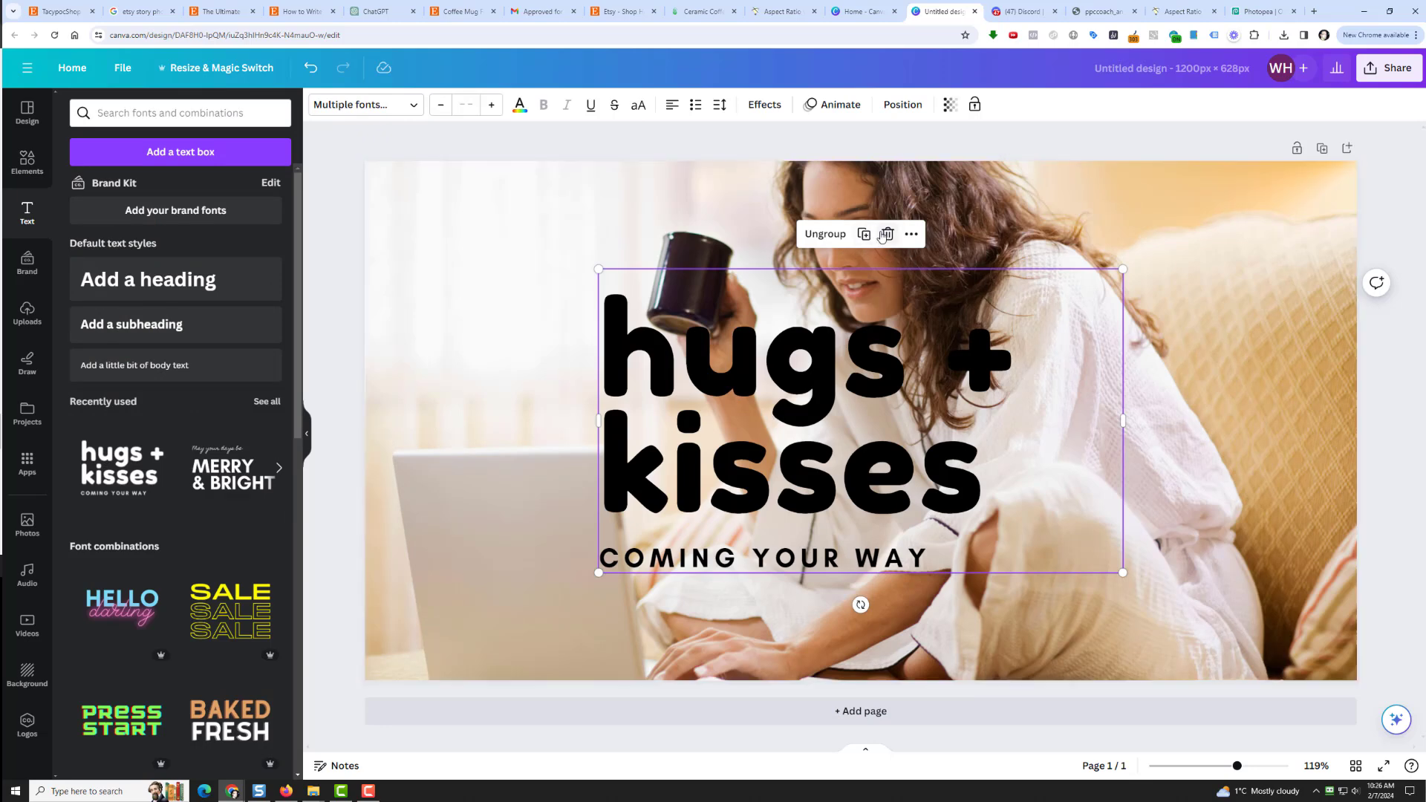
Step: Replace the hugs + kisses text with a heading reading 'Searching For The Perfect Mug?'
left_click(882, 235)
left_click(178, 280)
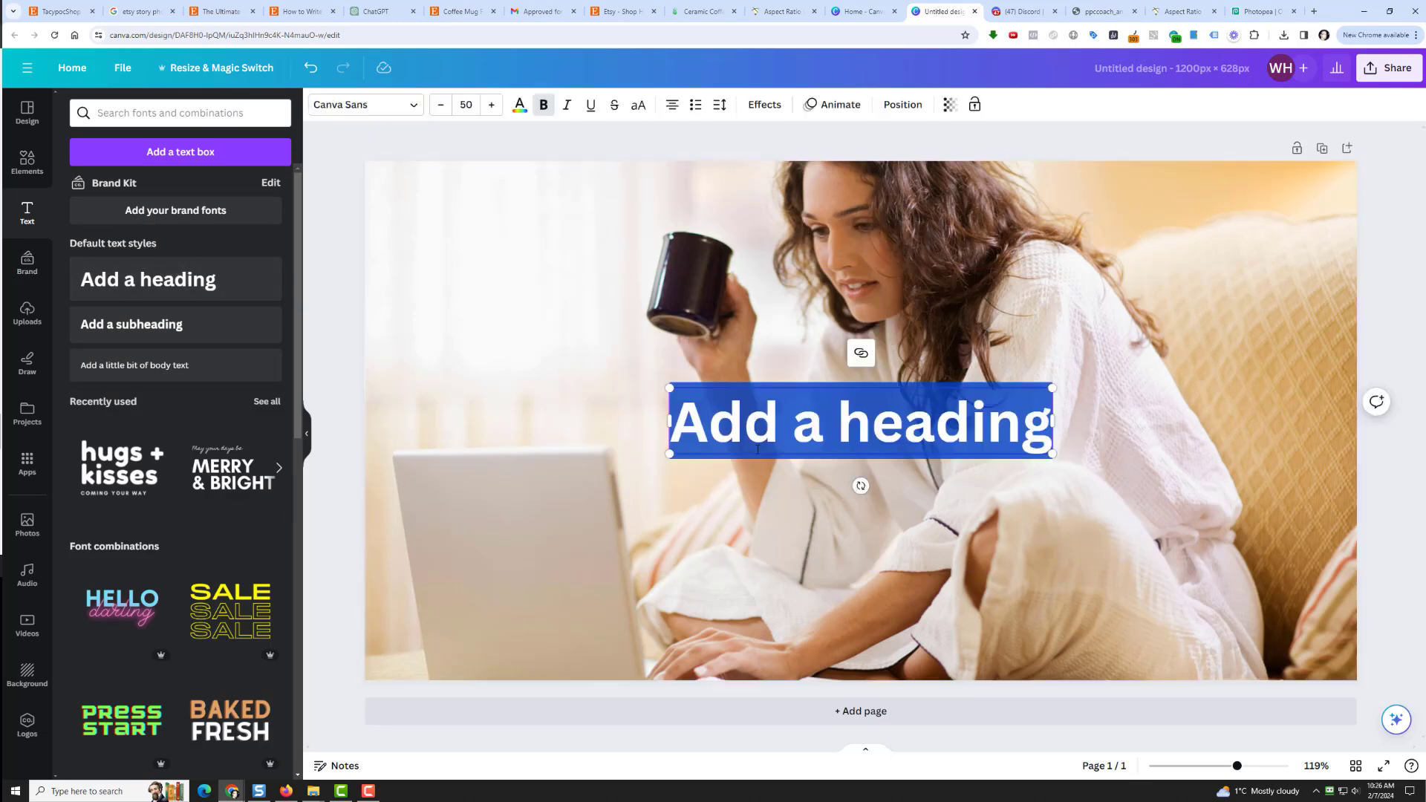
type("Sea")
key("BackSpace")
key("BackSpace")
type("earching F")
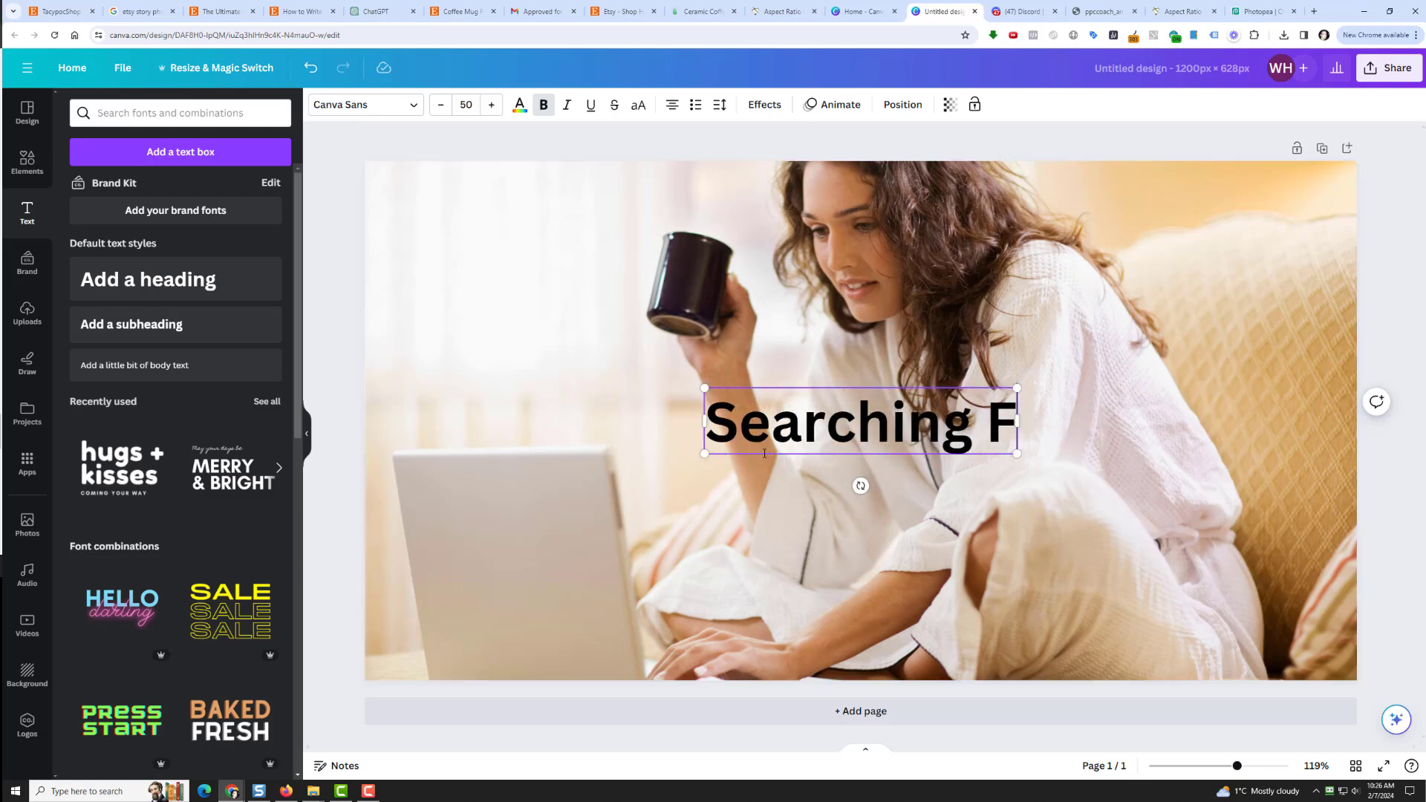
type("or The Perfect Mug?")
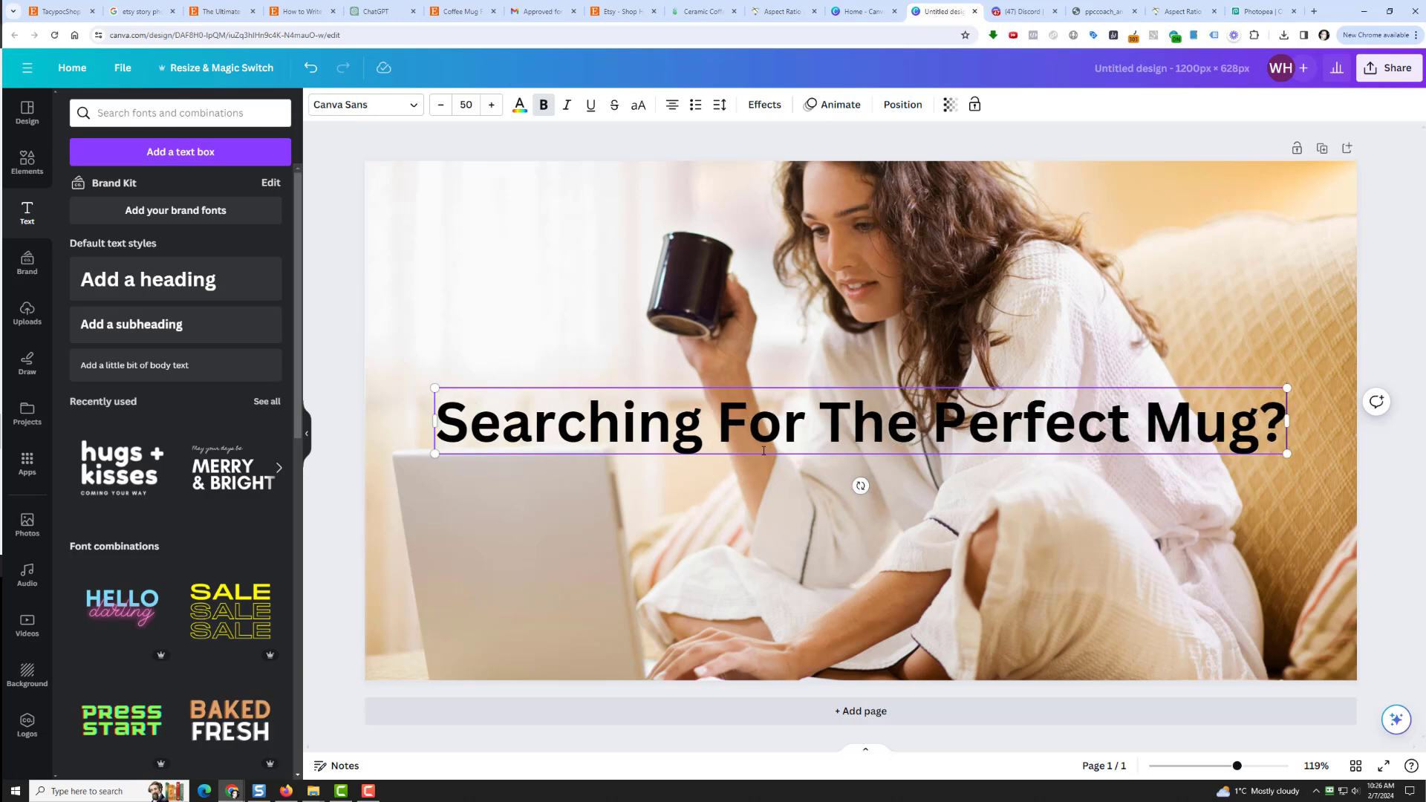
Step: Make the heading text white, applying the colour change to all matching text
left_click(521, 105)
left_click(170, 196)
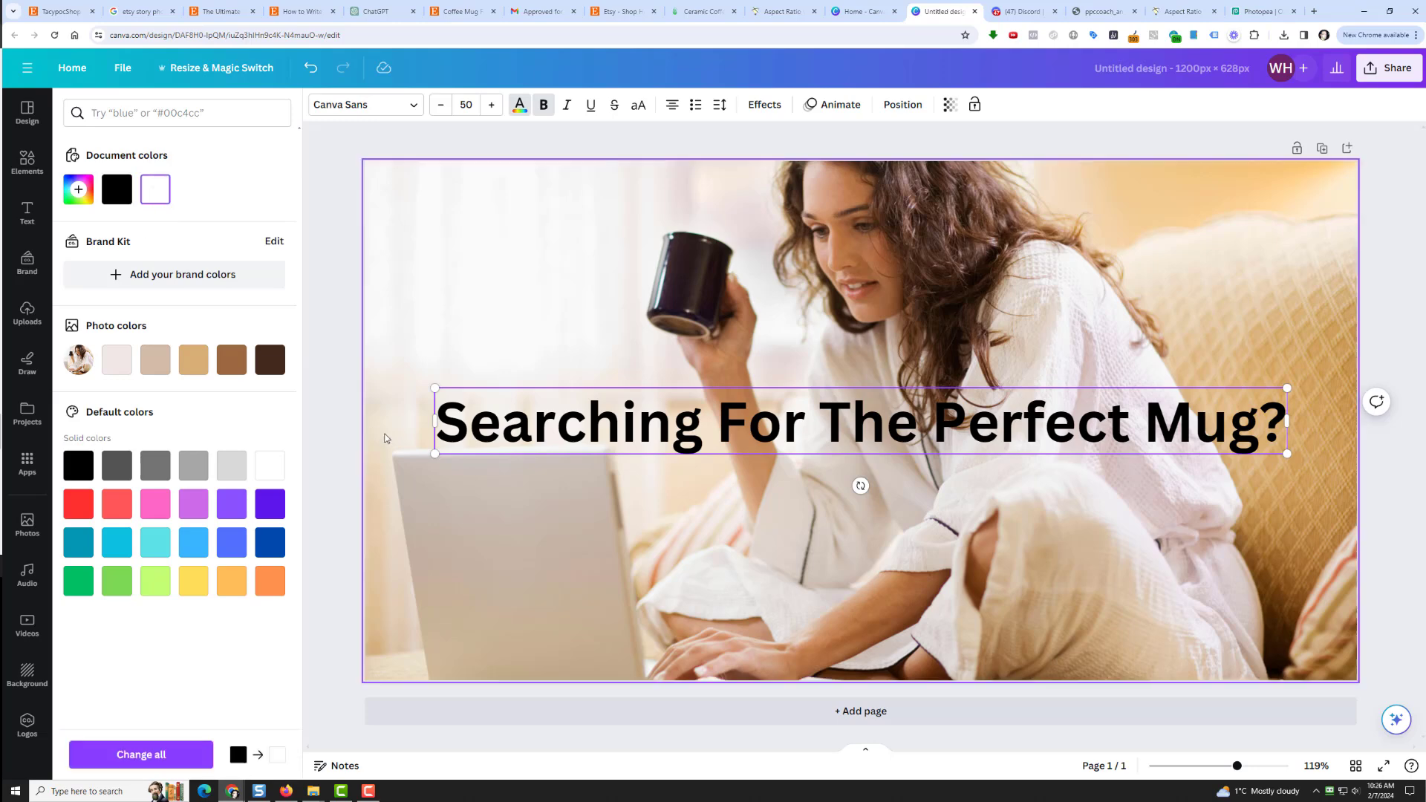
double_click(516, 409)
left_click(529, 411)
left_click(521, 105)
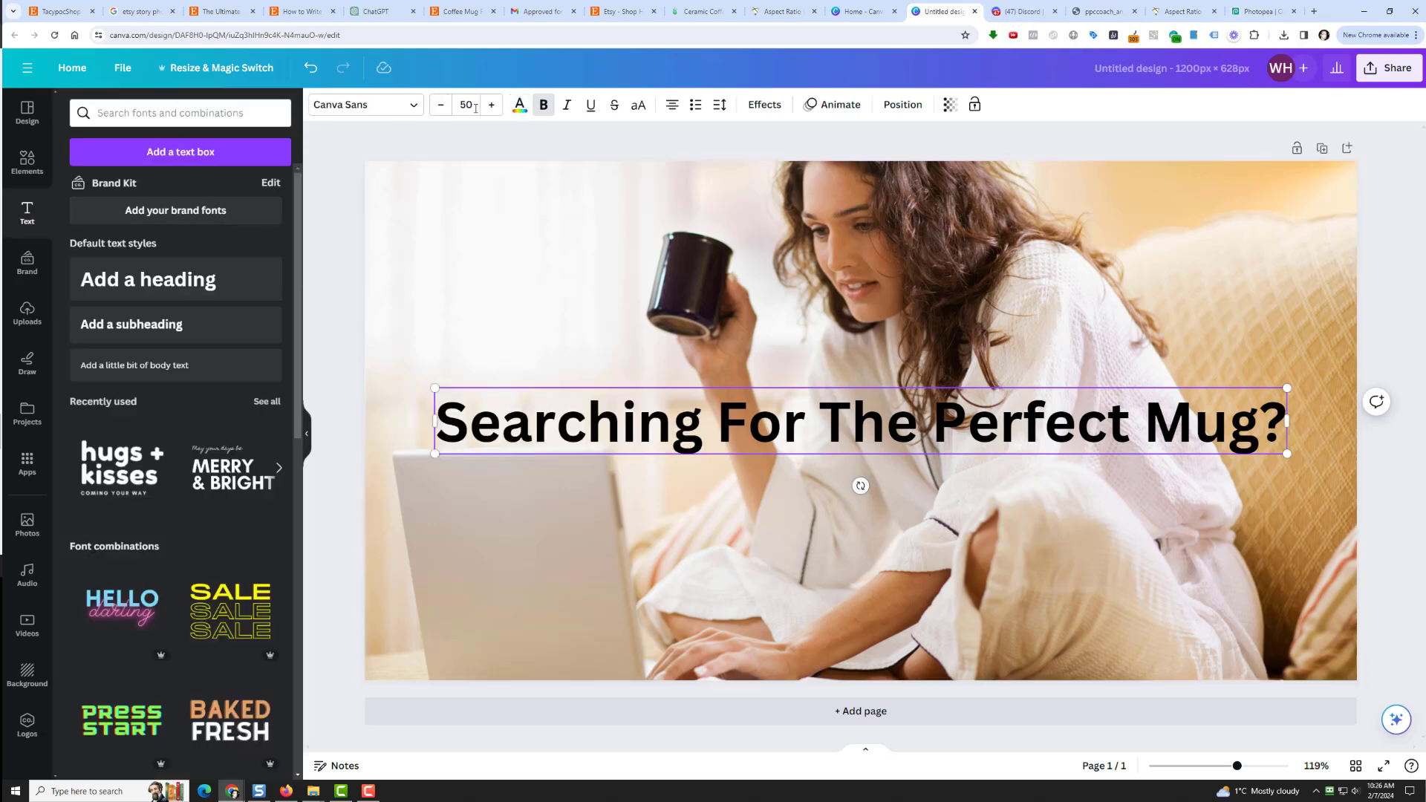
left_click(523, 105)
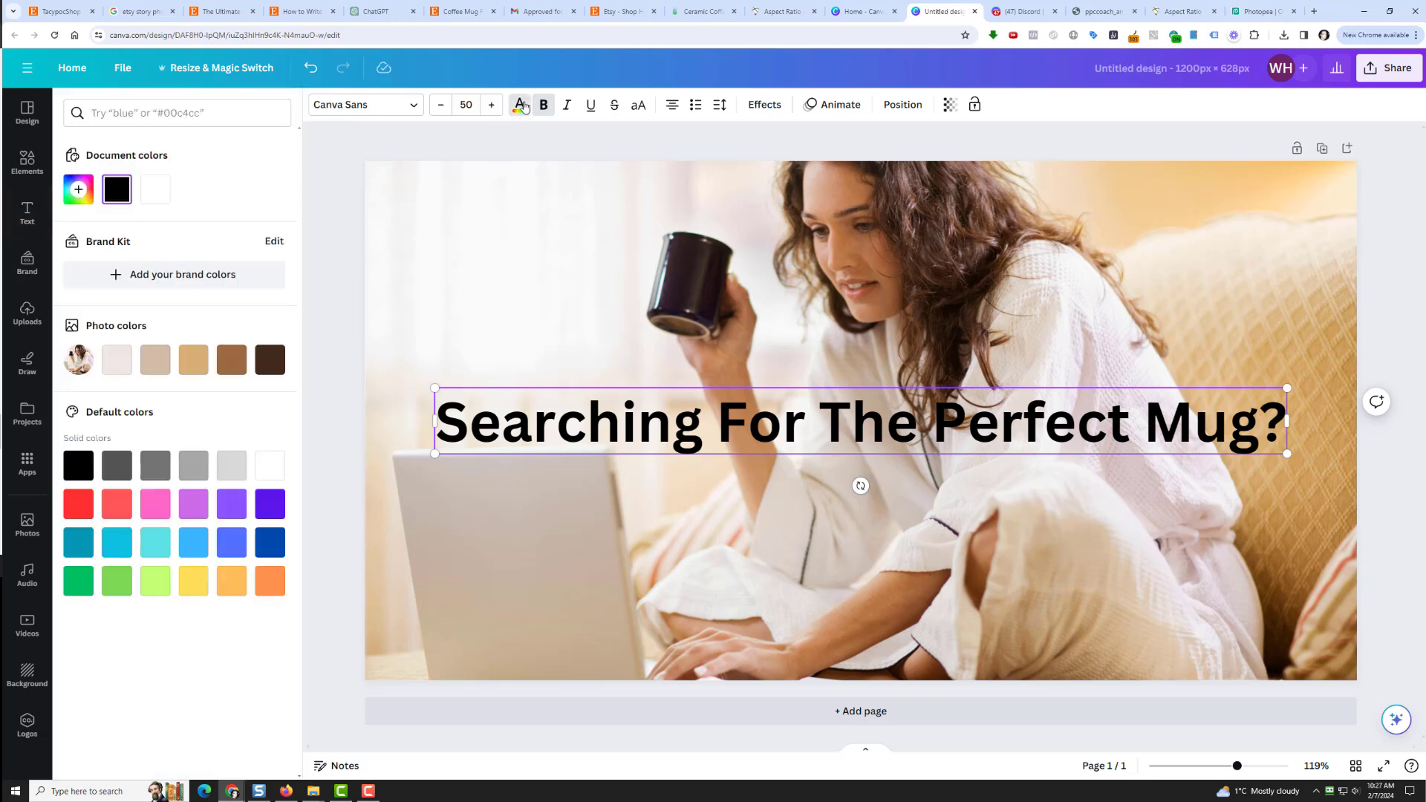
left_click(170, 194)
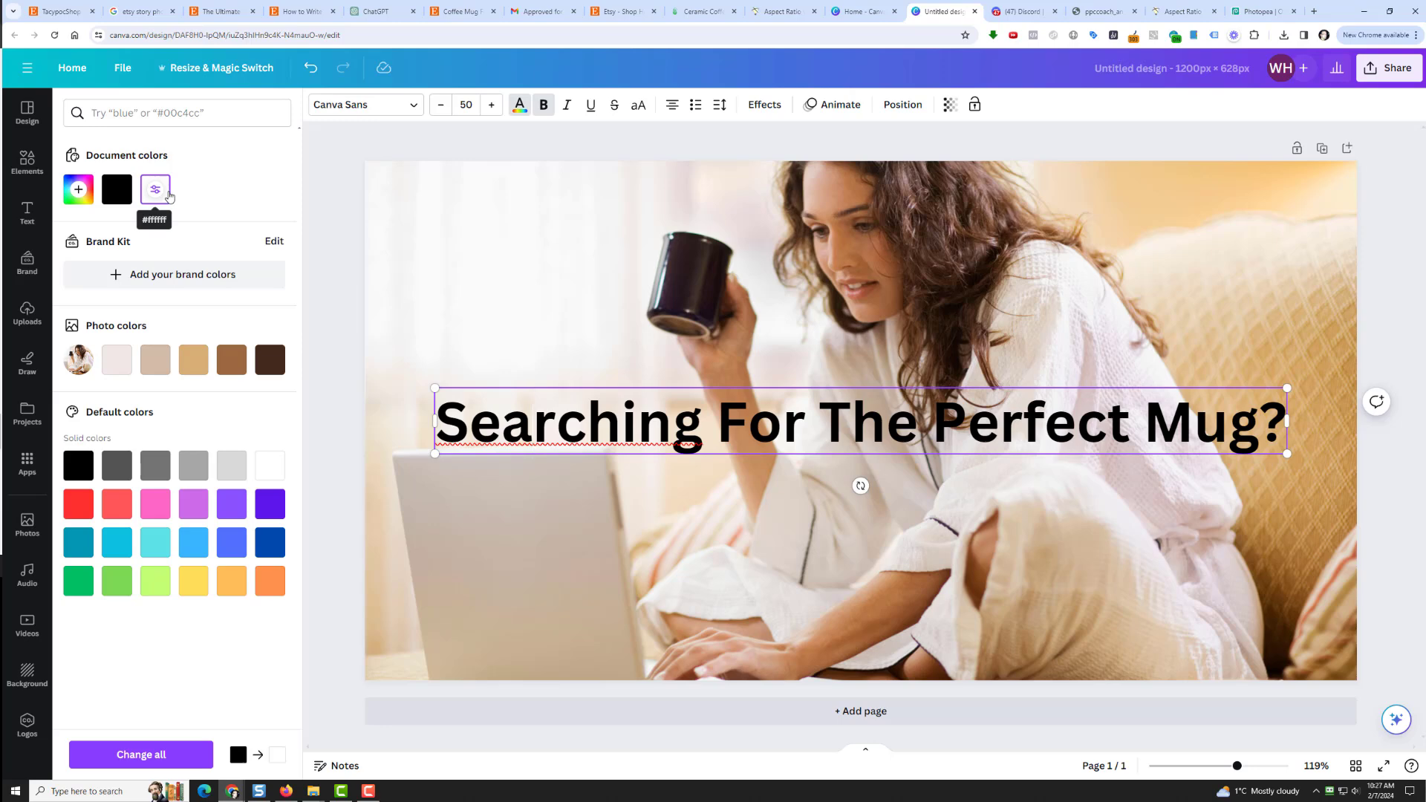
left_click(141, 756)
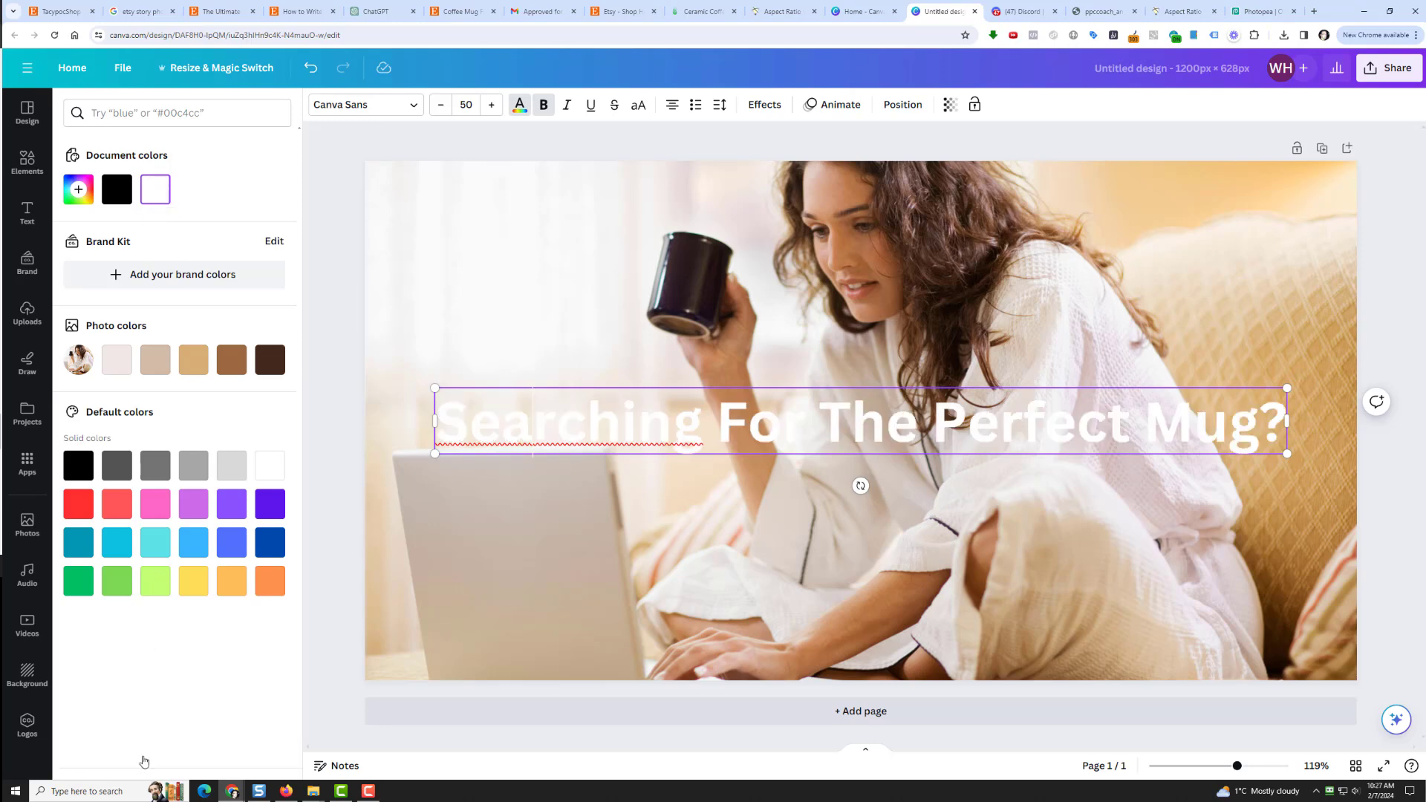
left_click(34, 180)
Step: Add a square from a 'rectangle' elements search and stretch it across the page behind the heading
left_click(232, 105)
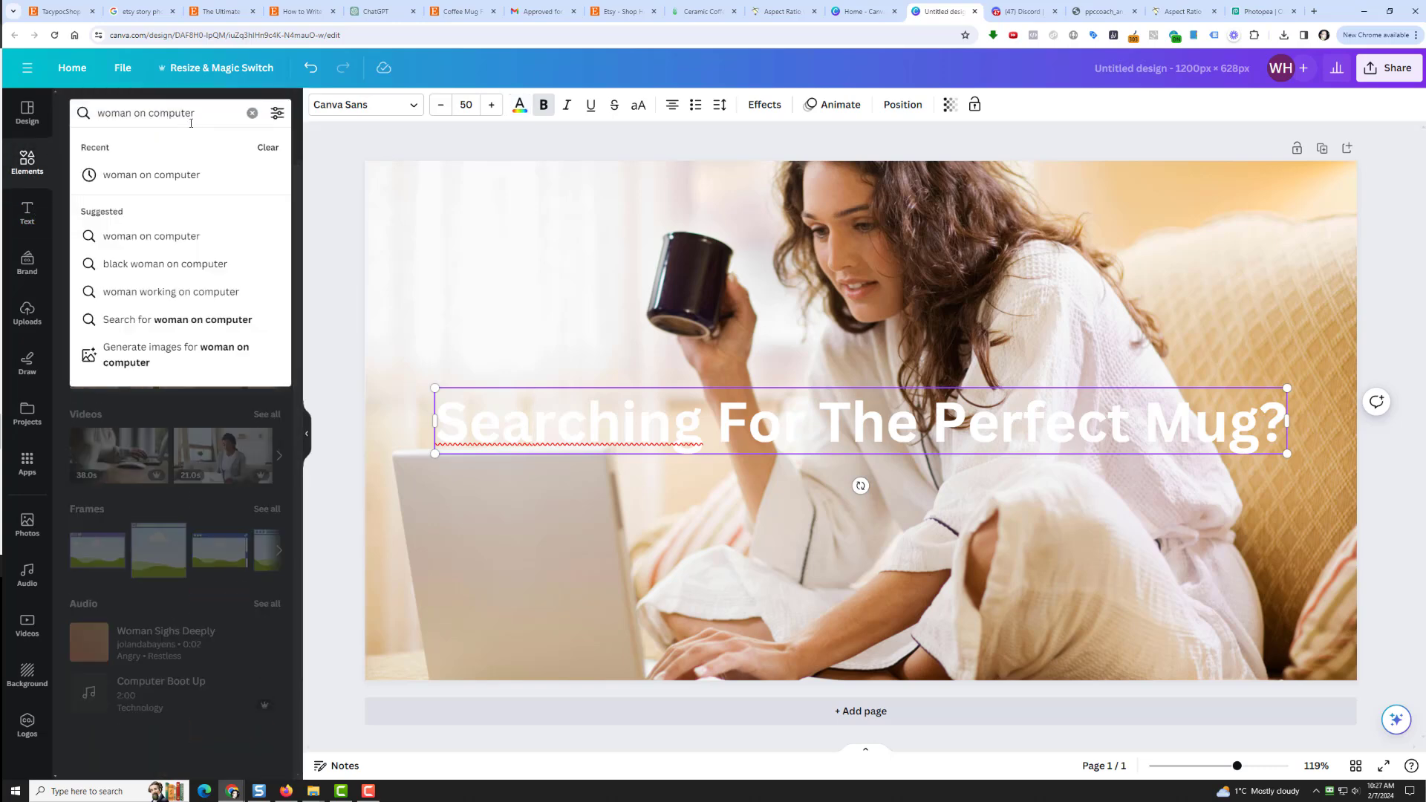
left_click_drag(197, 115, 96, 114)
type("re")
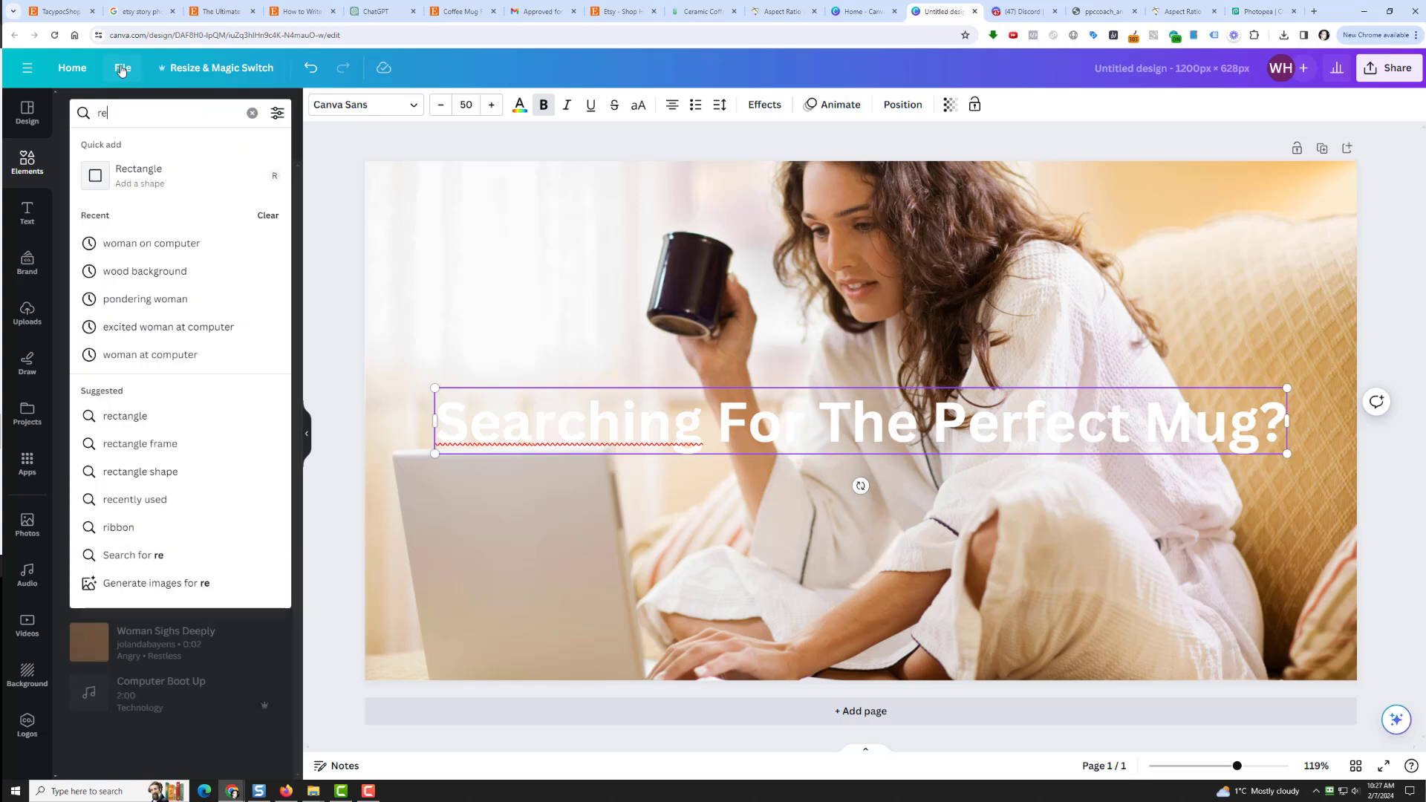
type("ctamg;e")
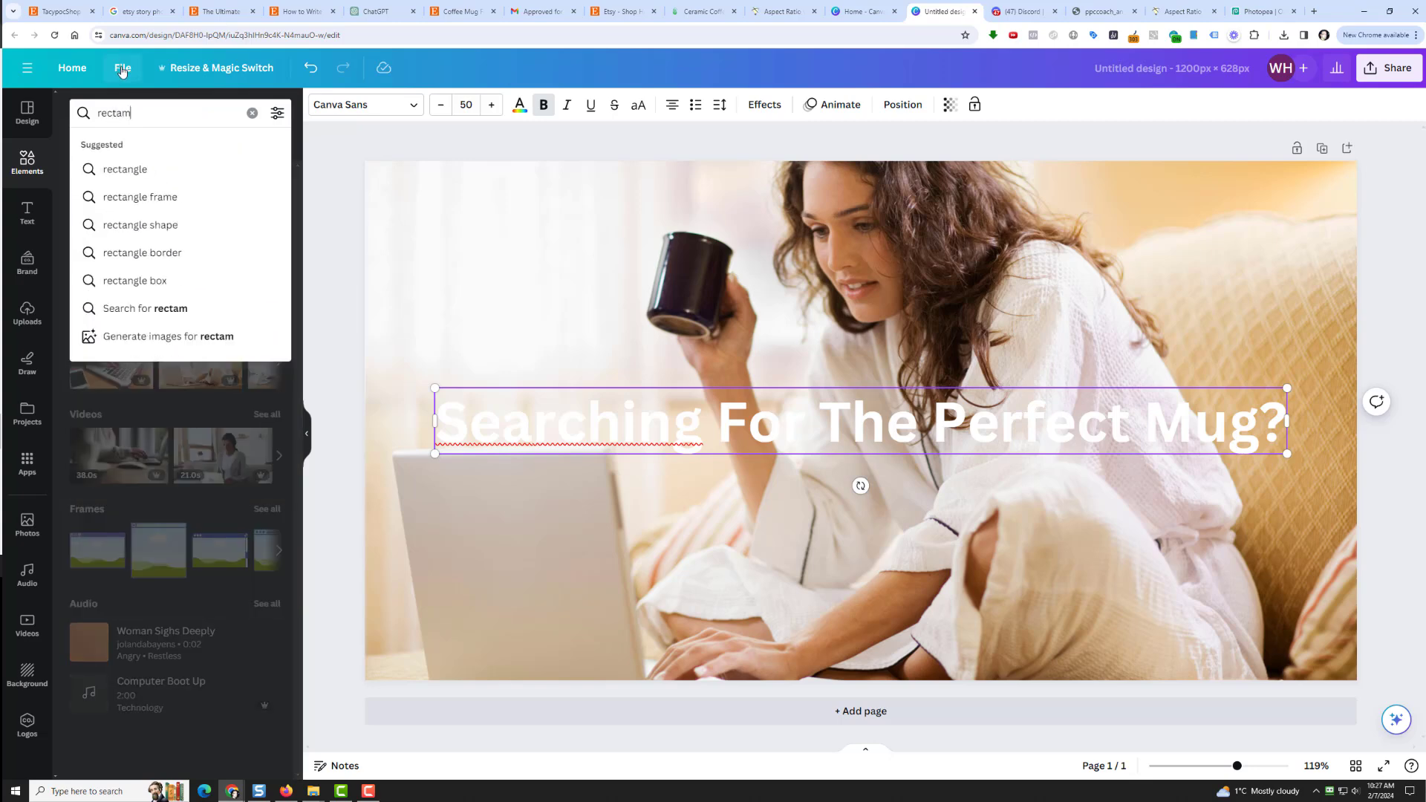
key("BackSpace")
key("BackSpace")
key("BackSpace")
key("BackSpace")
type("nlg")
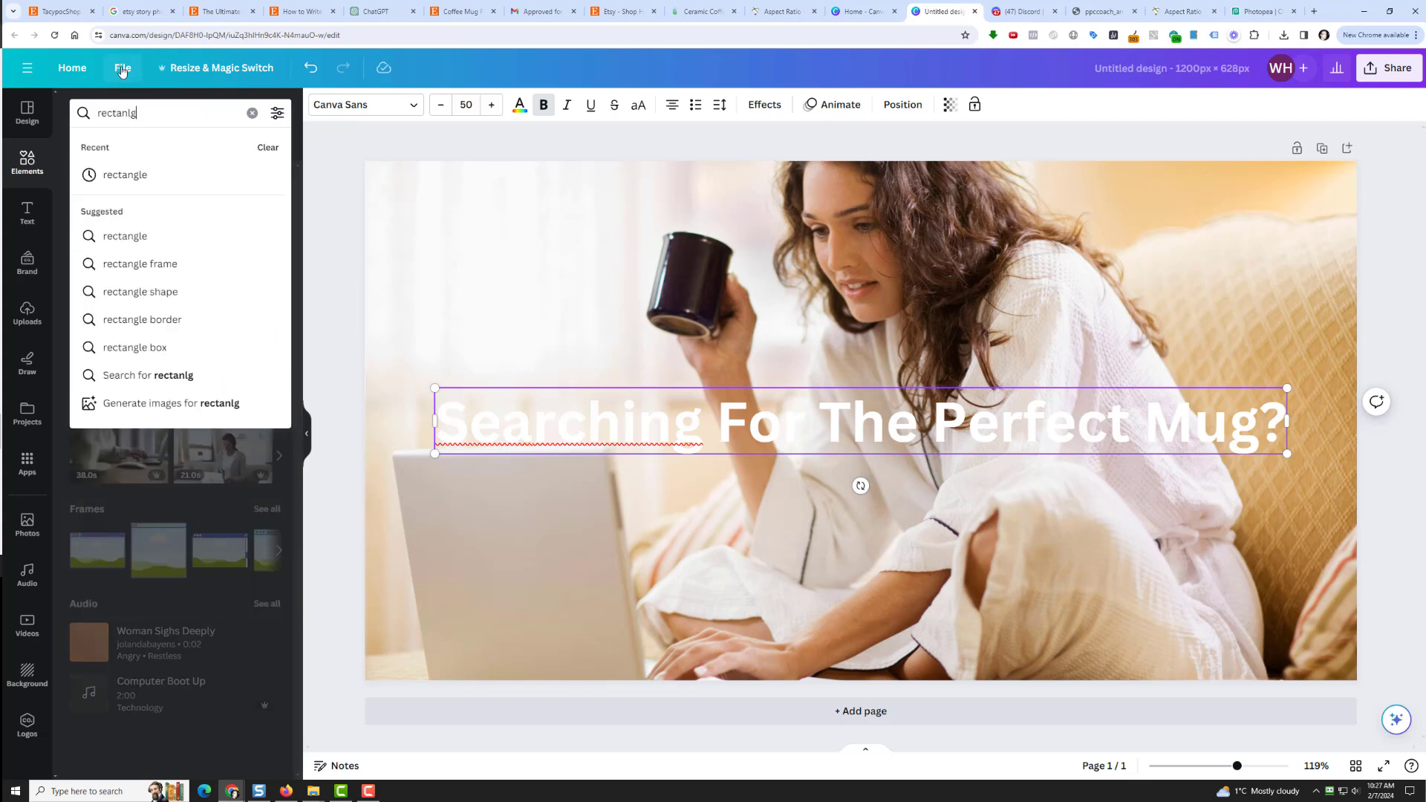
key("BackSpace")
key("BackSpace")
type("gle")
key("Return")
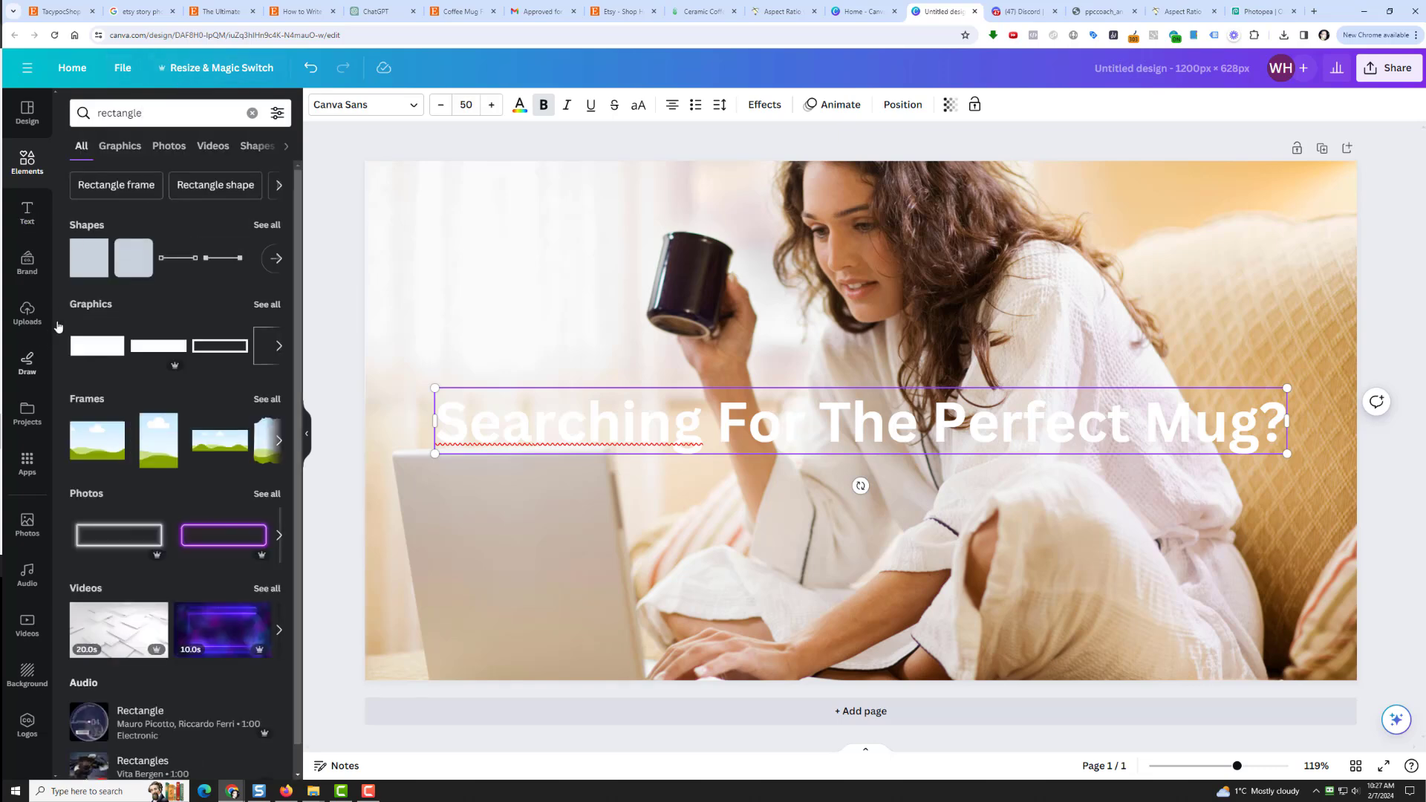
left_click(93, 257)
left_click(800, 367)
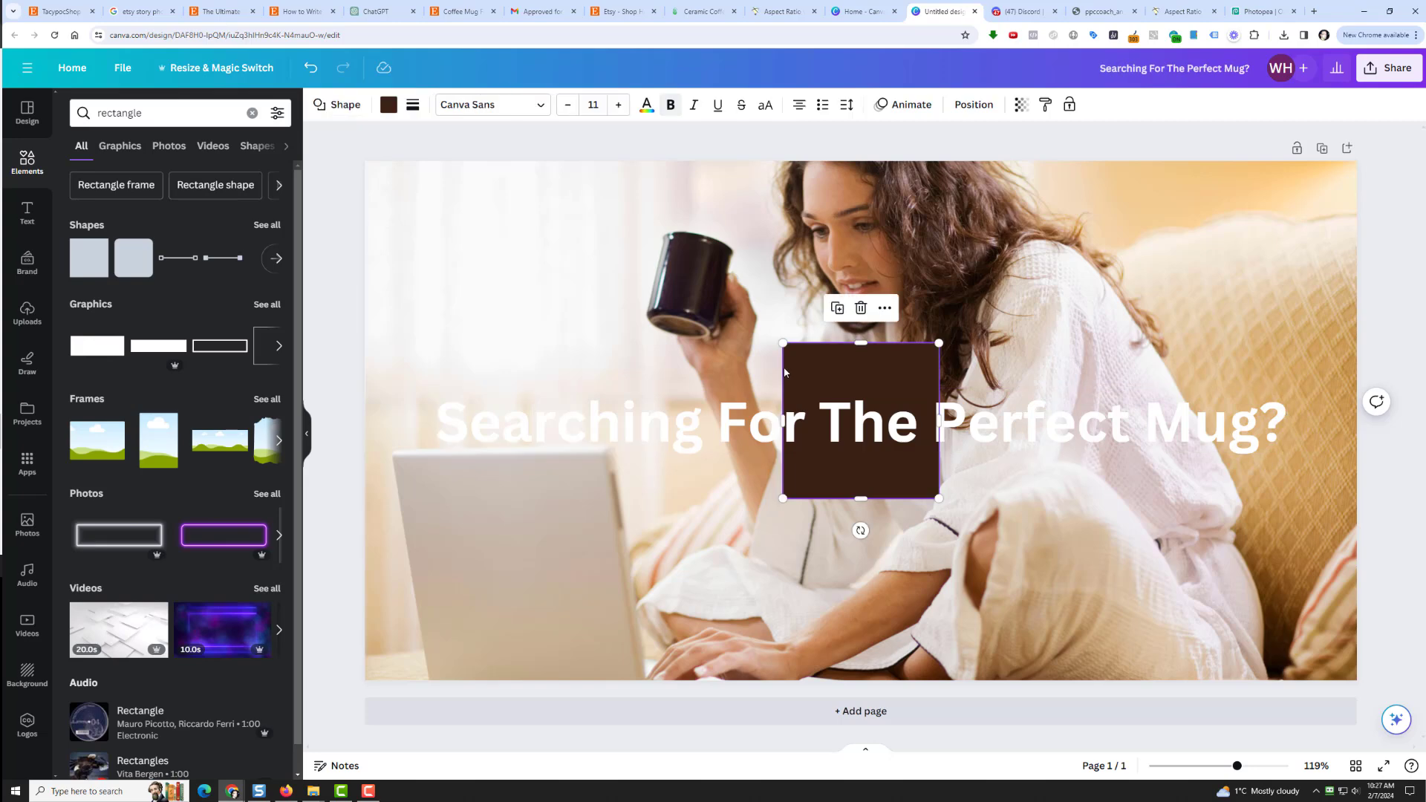
left_click_drag(783, 421, 342, 407)
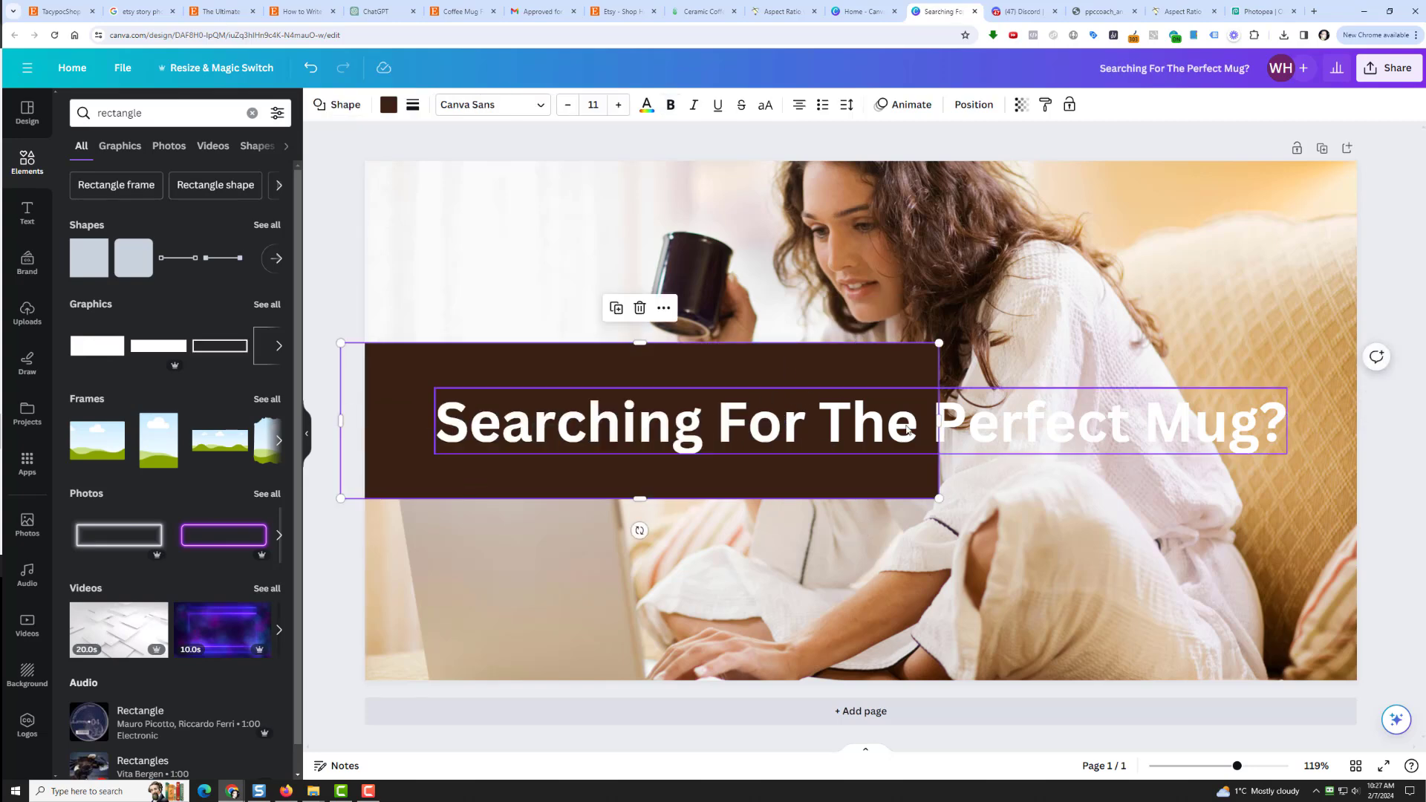
left_click_drag(940, 422, 1383, 423)
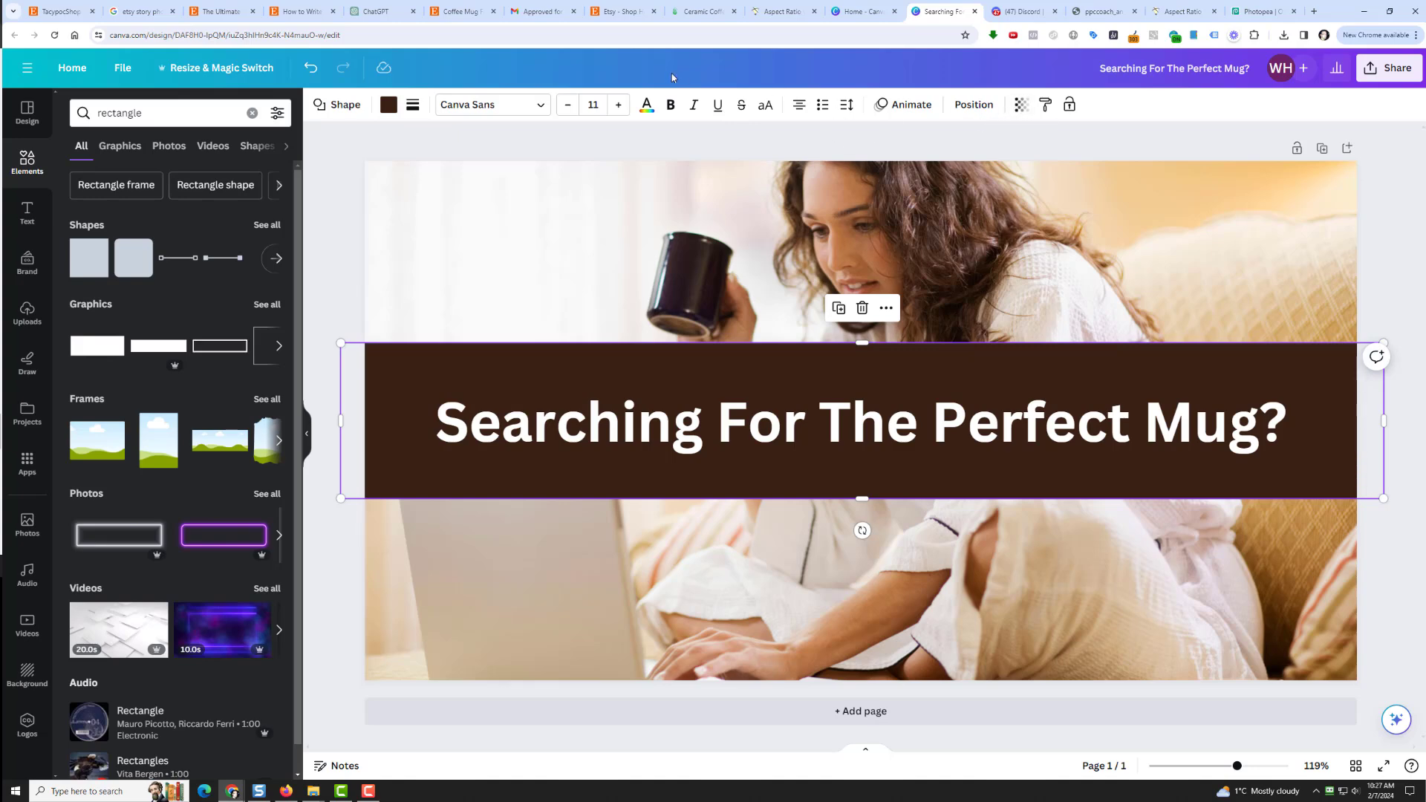
Step: Fill the band dark grey and lower its transparency to about 53
left_click(389, 104)
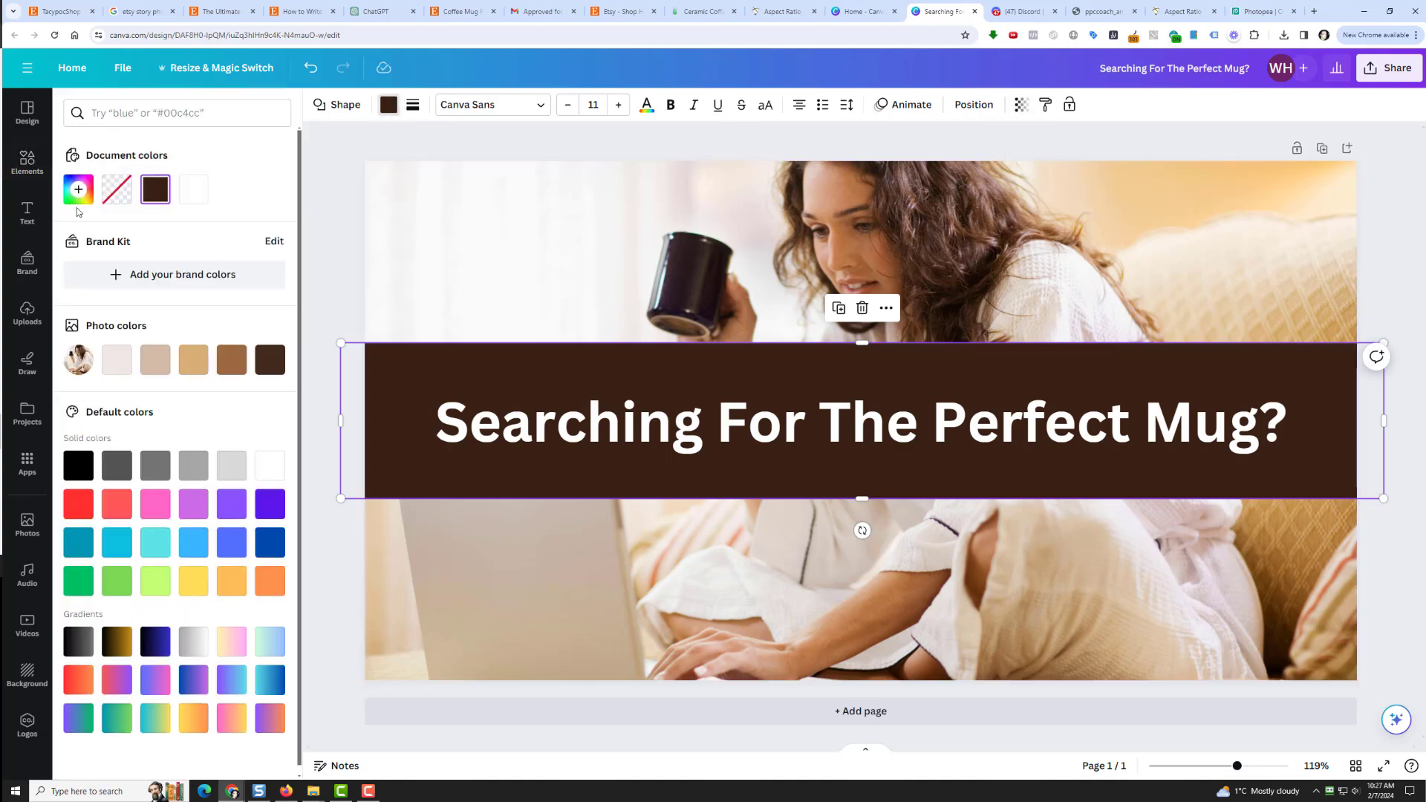
left_click(115, 465)
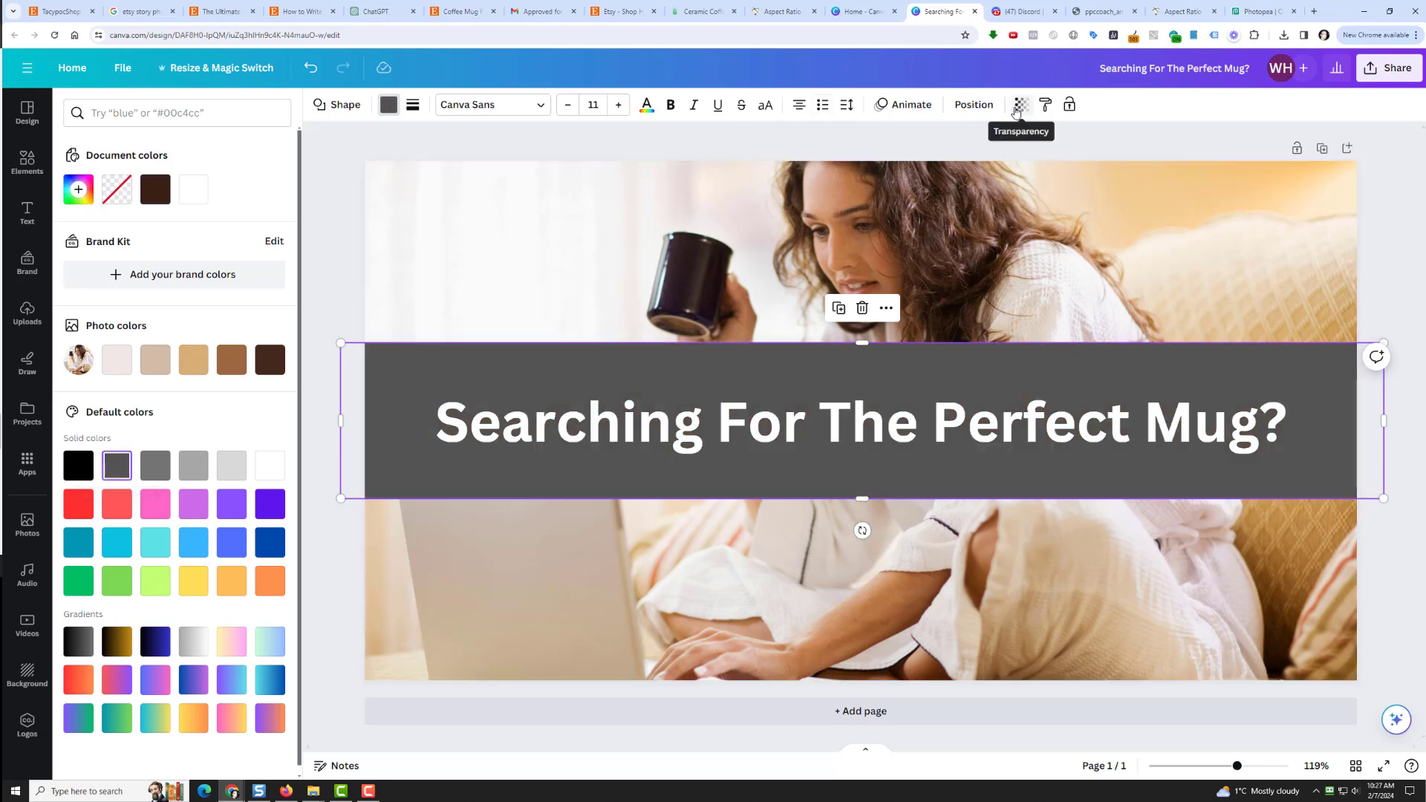
left_click(1021, 104)
left_click_drag(1025, 166, 960, 175)
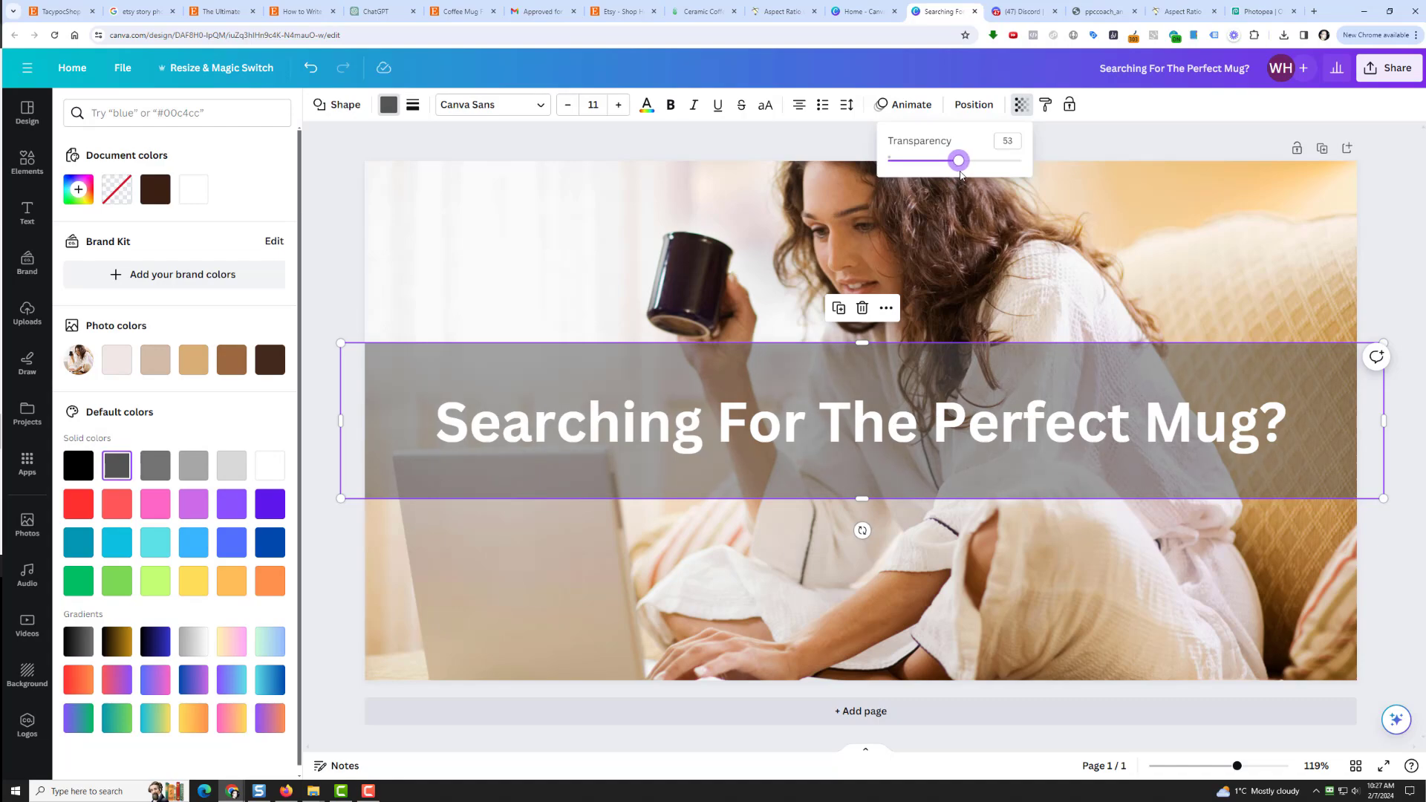
left_click(1050, 145)
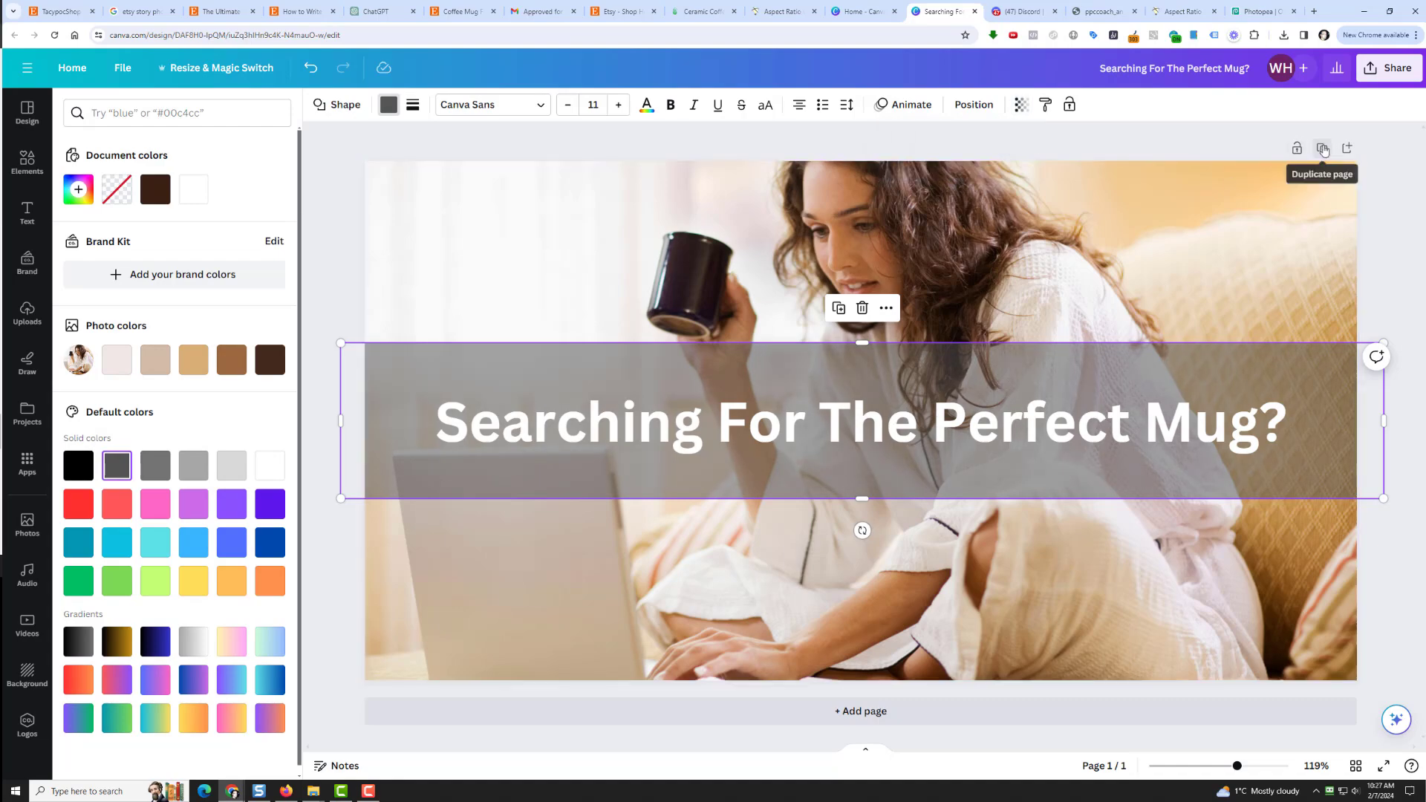
Step: Duplicate the banner page and retype the copy's heading as 'Look No Further!'
left_click(1322, 148)
left_click(689, 429)
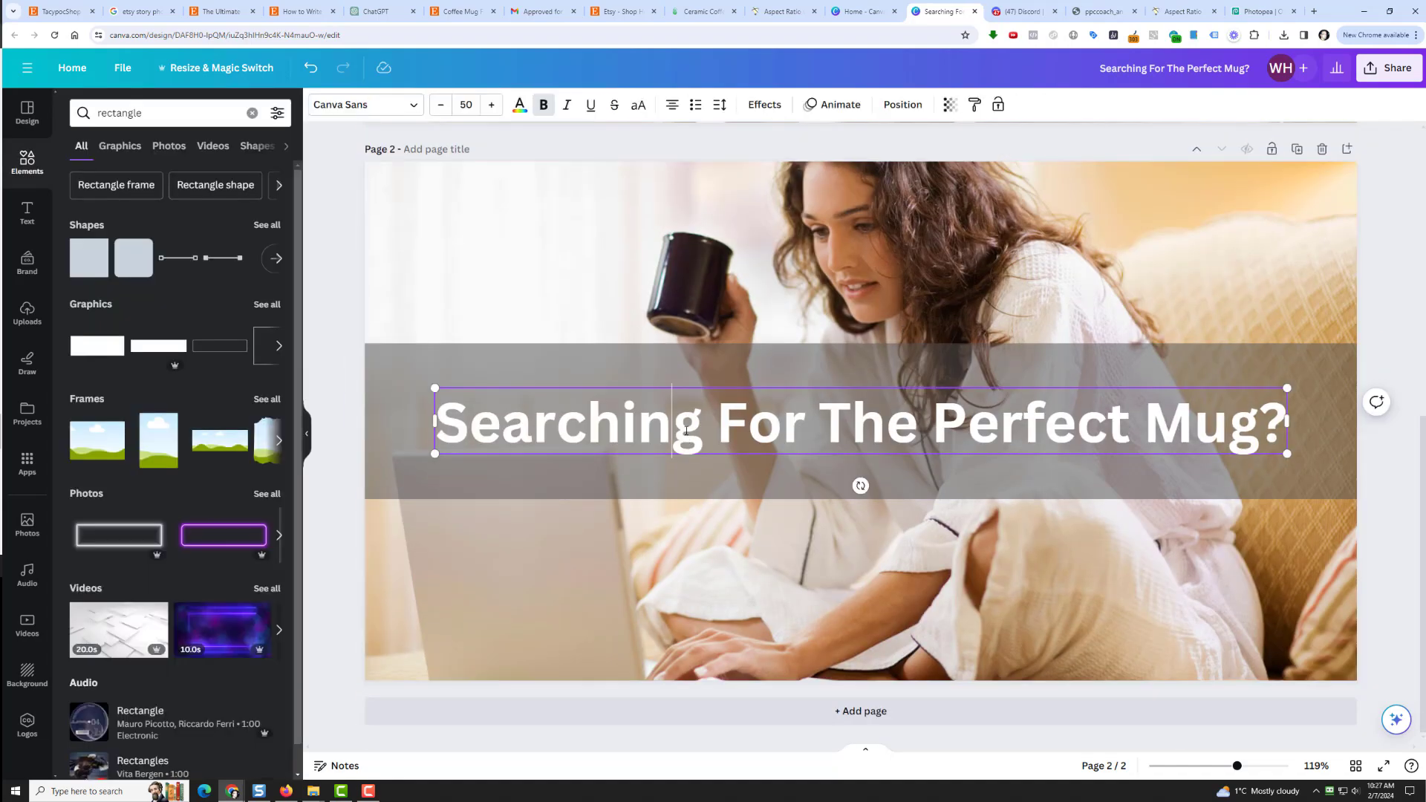
left_click(689, 428)
key("ctrl+a")
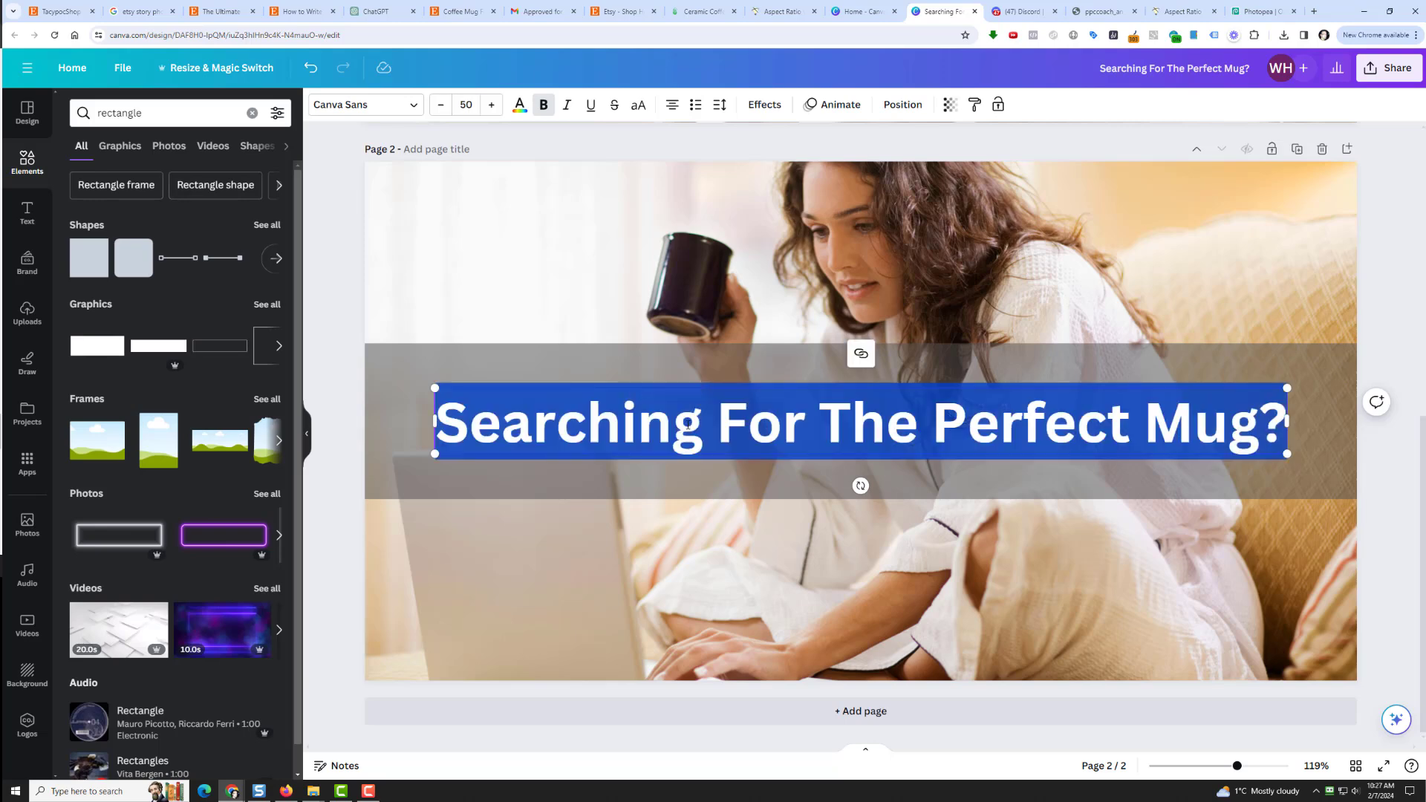
type("Look No Fruth")
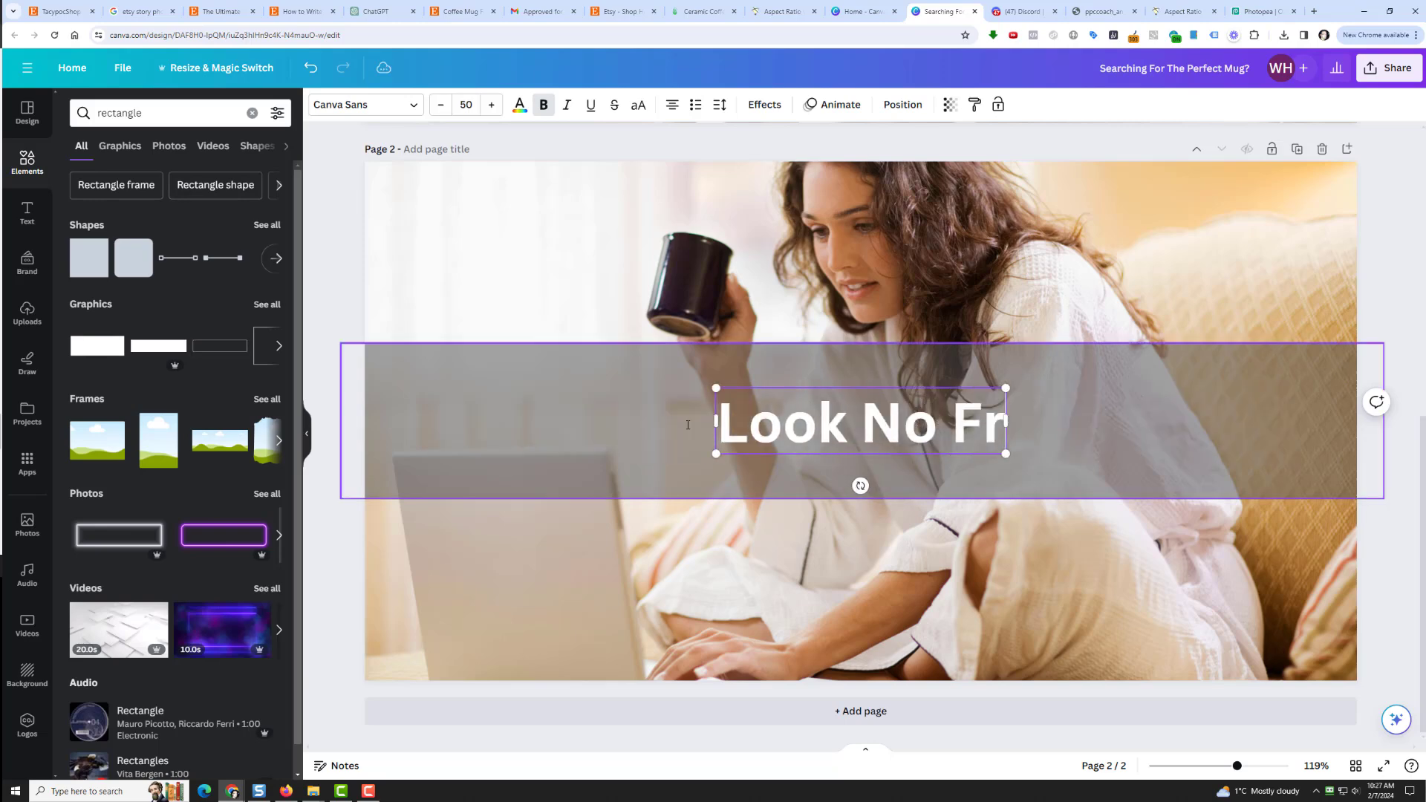
key("BackSpace")
key("BackSpace")
key("BackSpace")
key("BackSpace")
type("uthe")
key("BackSpace")
key("BackSpace")
key("BackSpace")
key("BackSpace")
type("r")
key("BackSpace")
type("urther!")
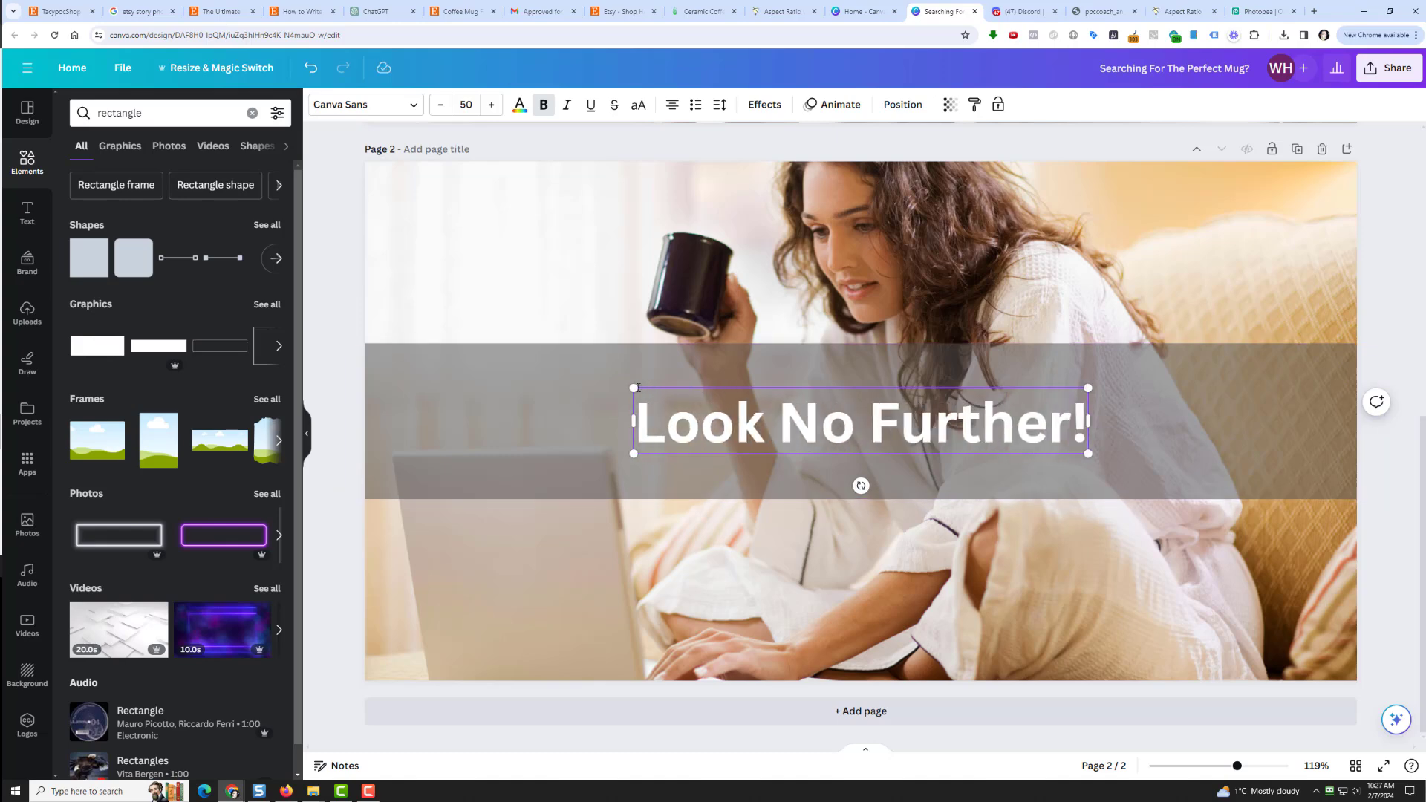
Step: On page 2, swap the mug photo for a 'happy woman on laptop' photo set as background
left_click(678, 243)
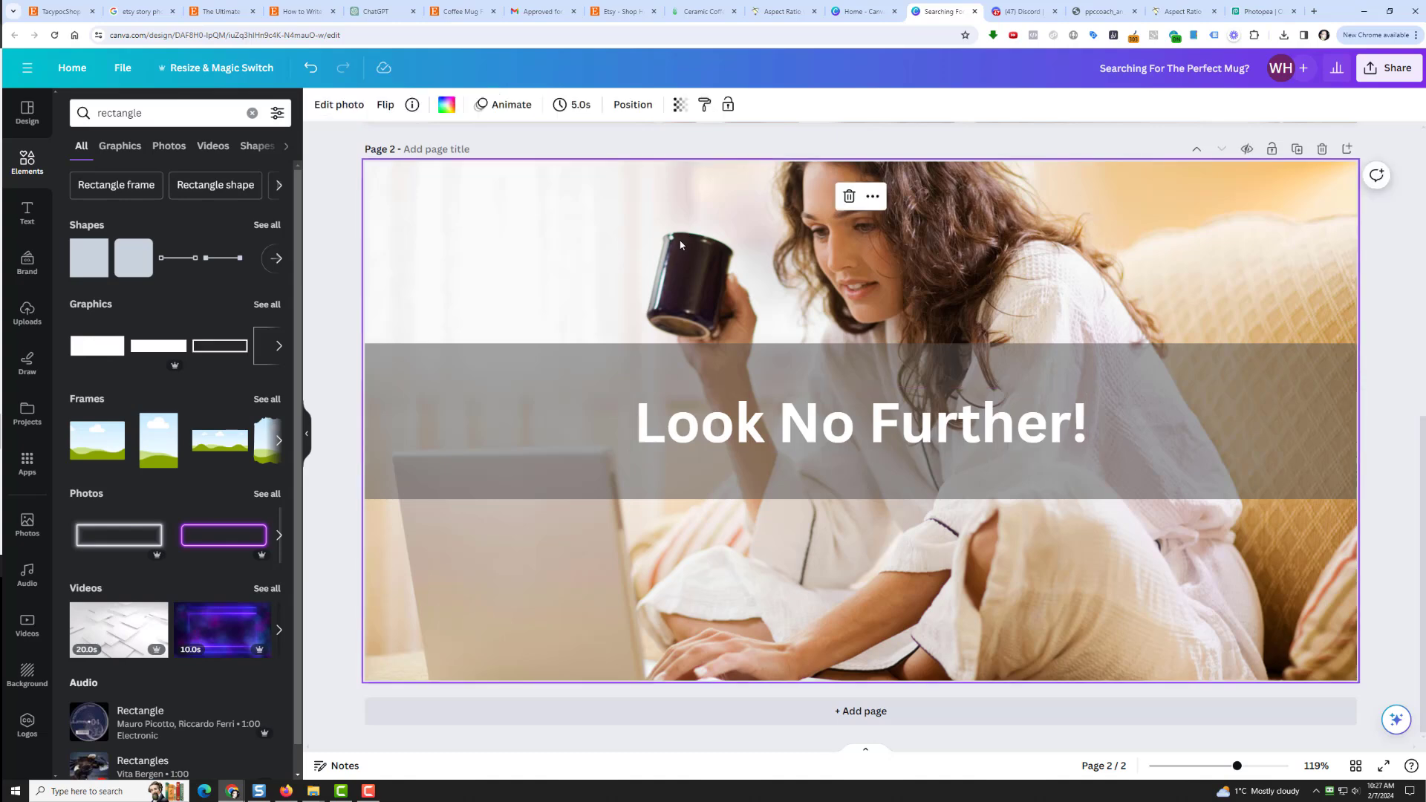
left_click(853, 196)
left_click(108, 117)
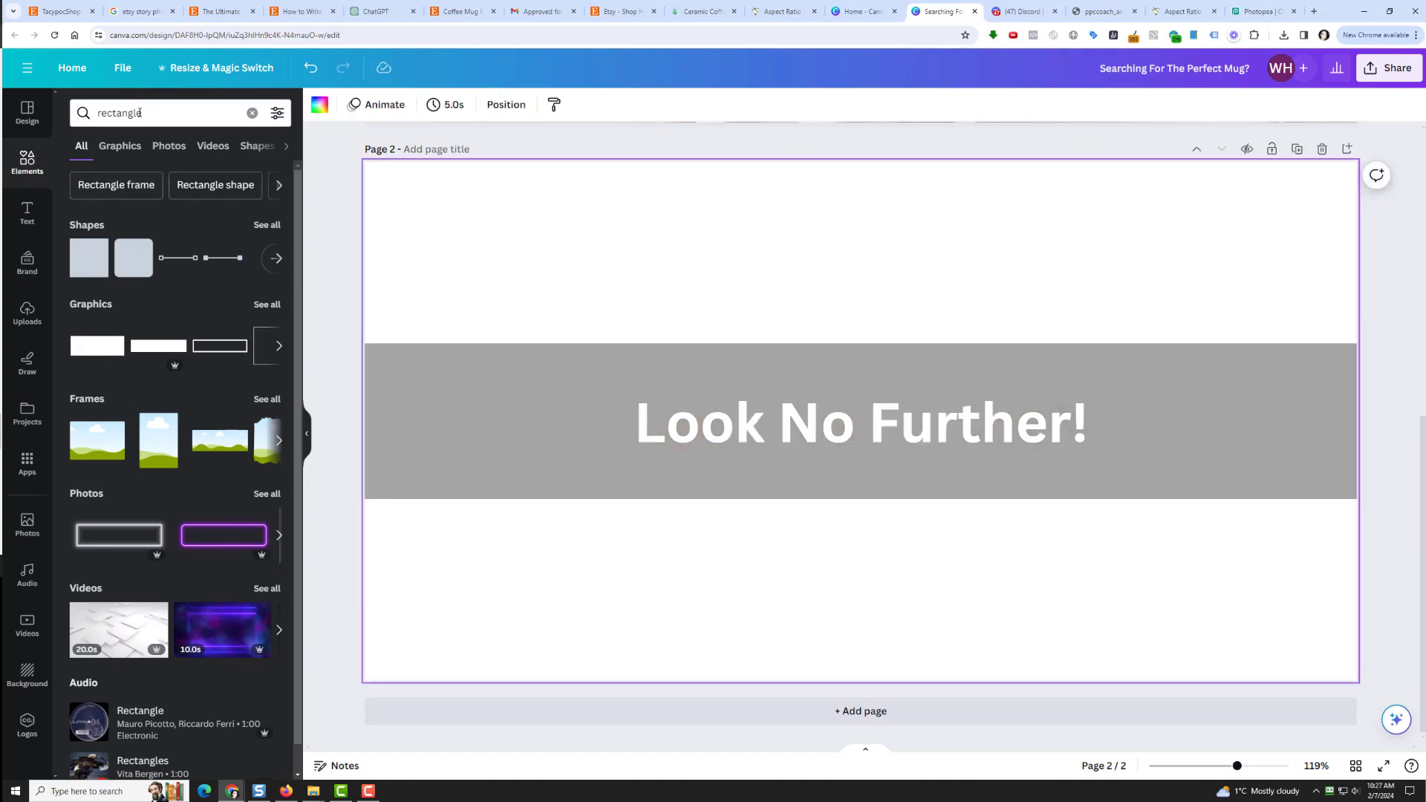
double_click(107, 118)
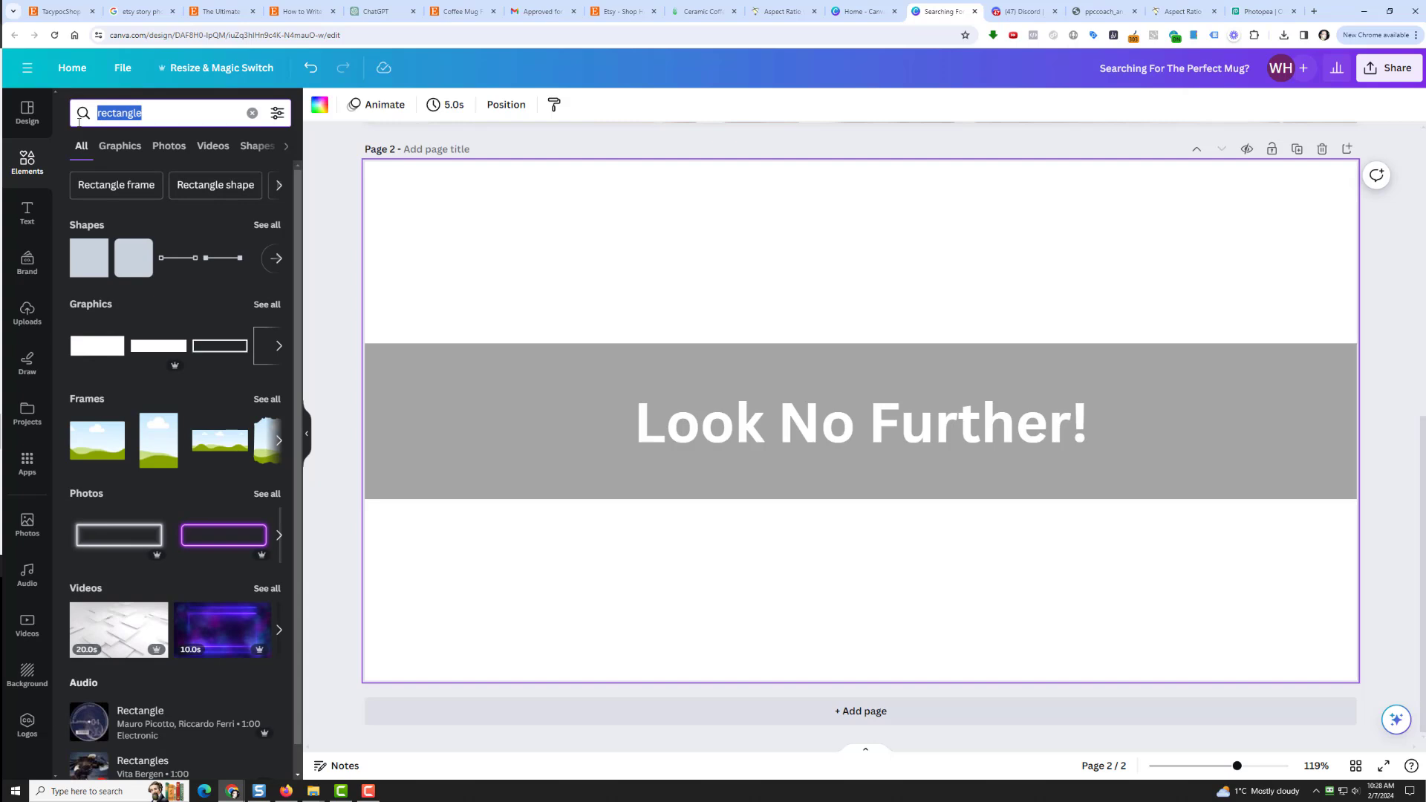
type("happy woman ")
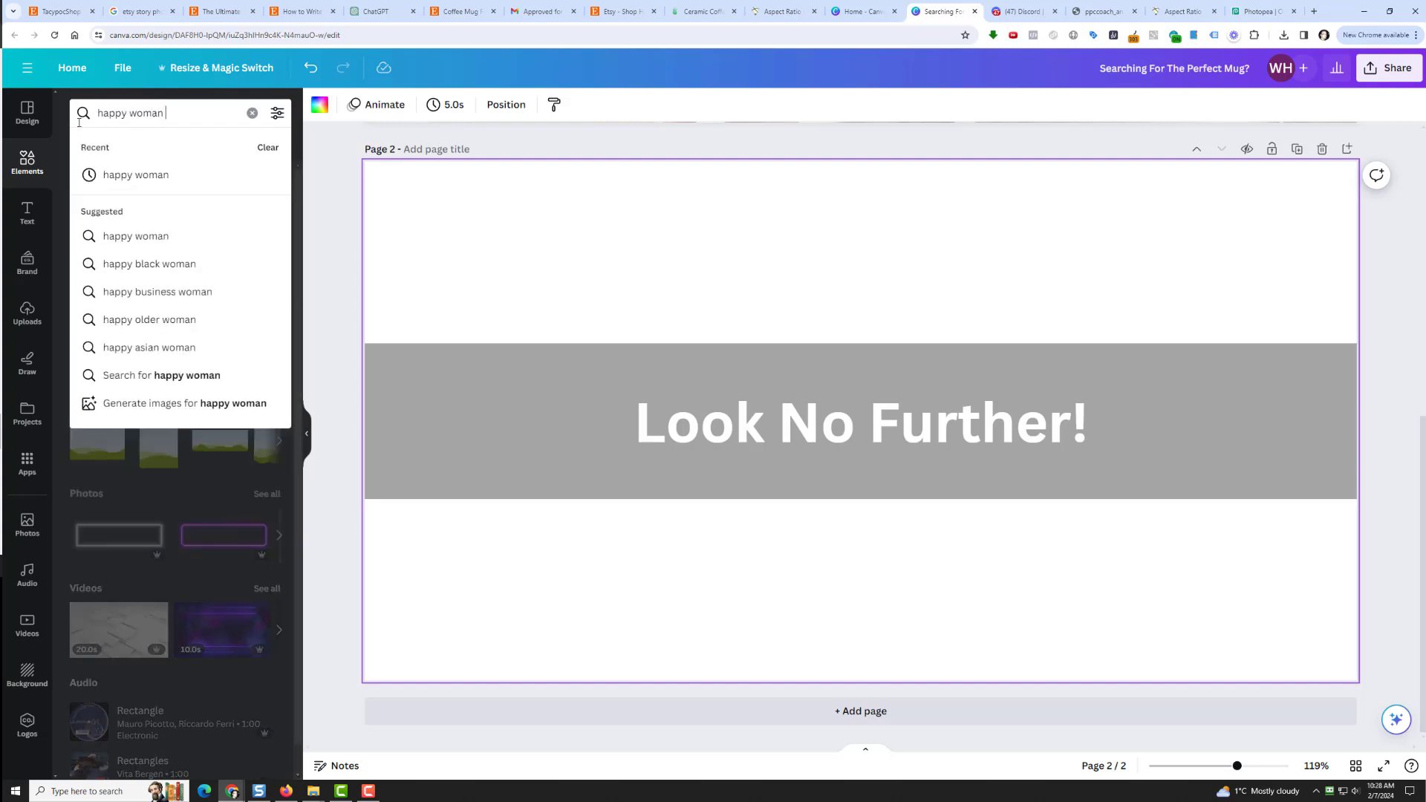
type("on lapt")
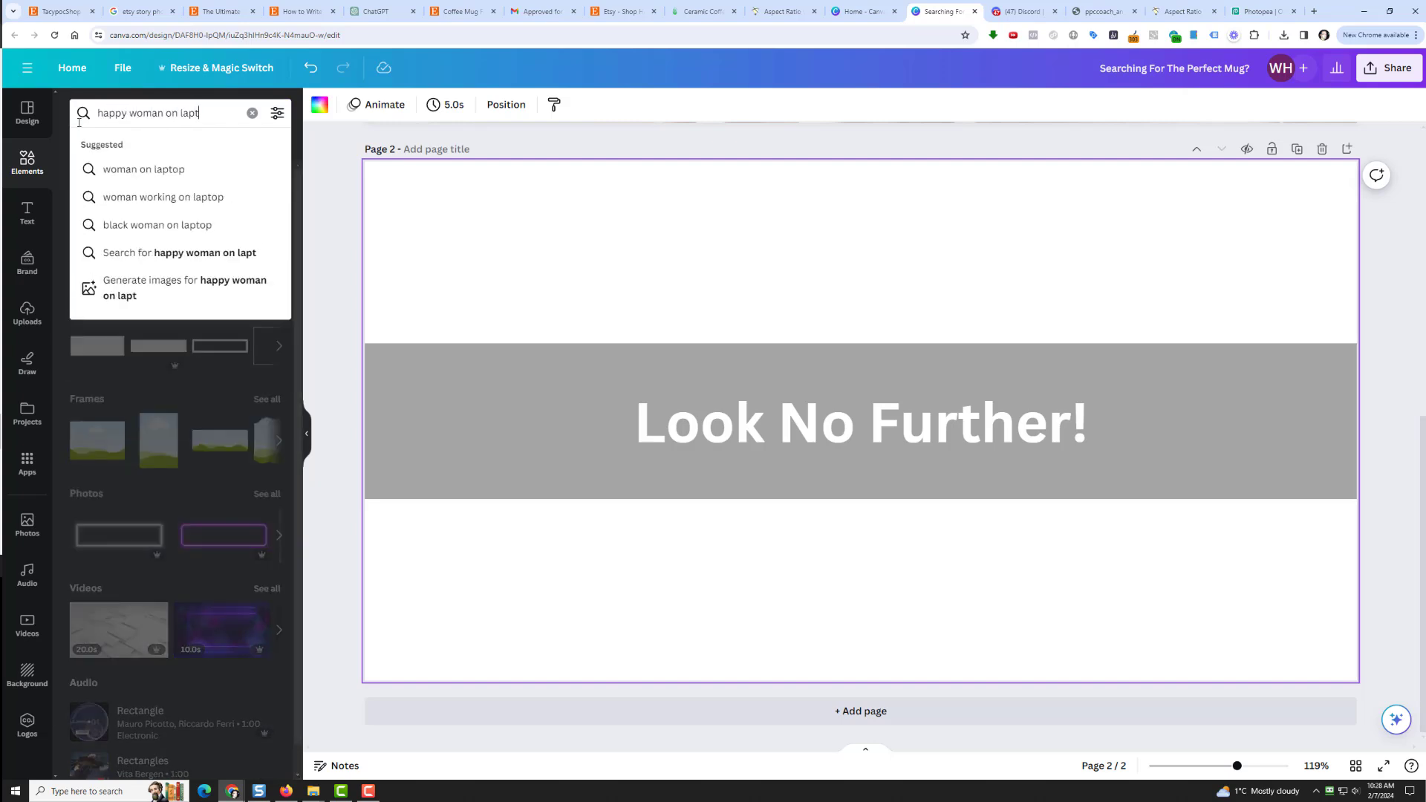
type("op")
key("Return")
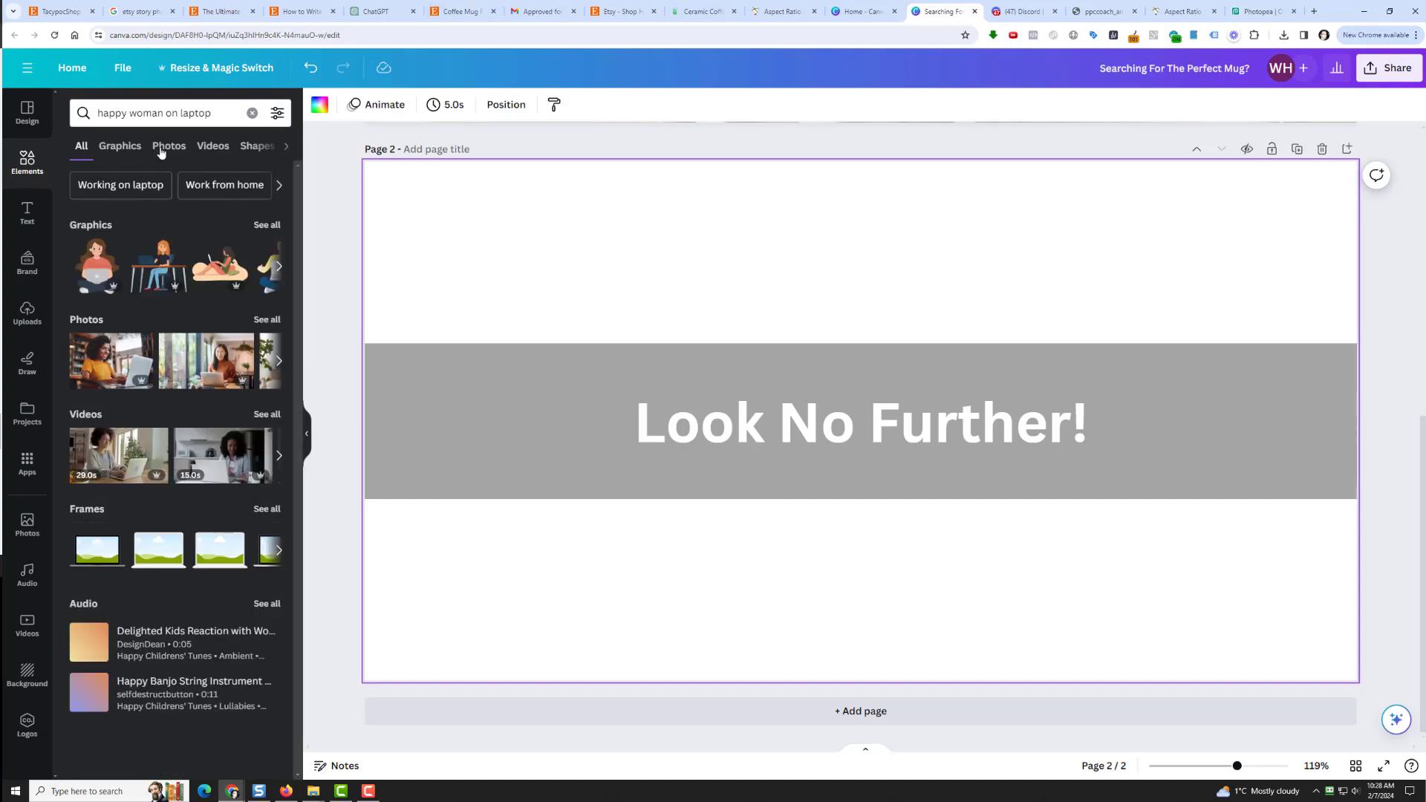
left_click(168, 145)
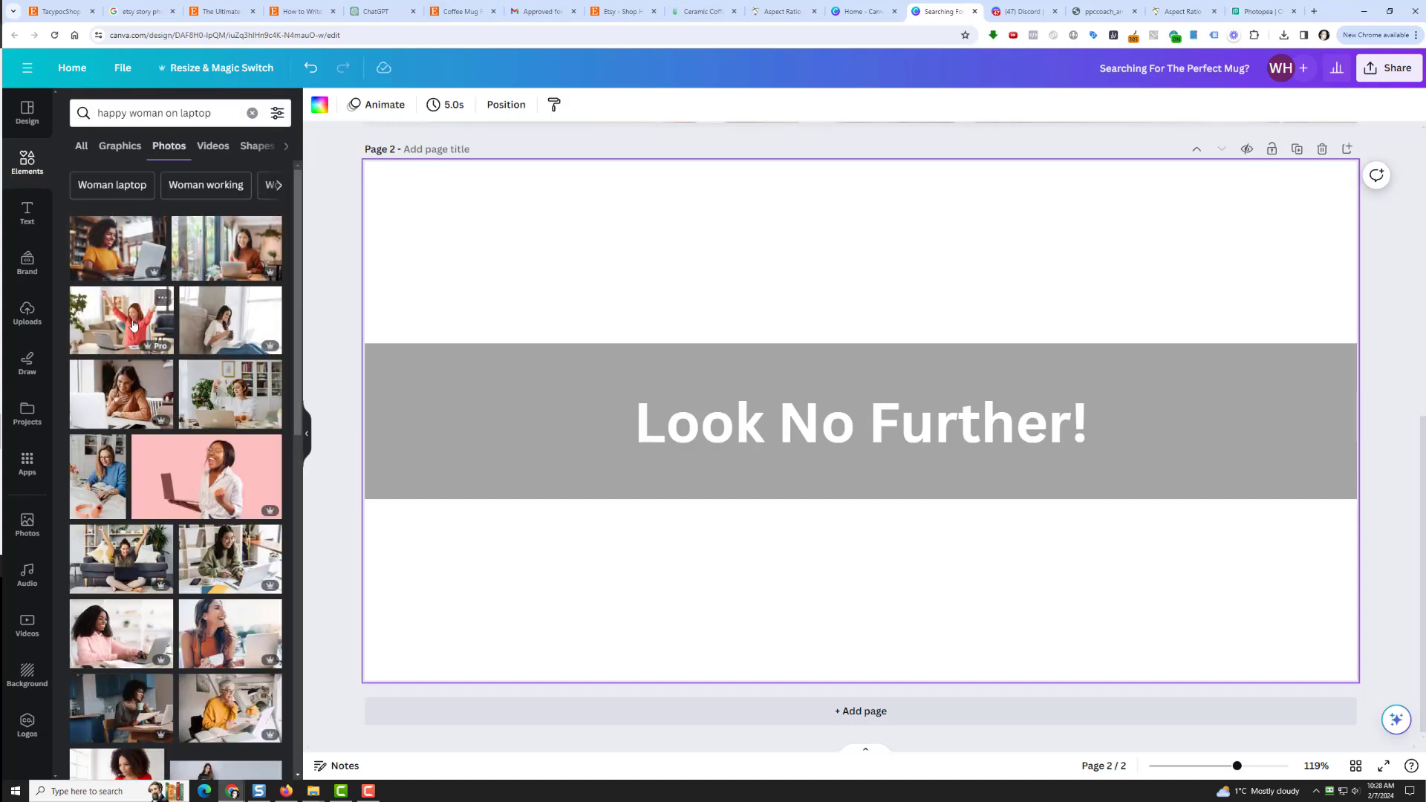
left_click(118, 263)
right_click(790, 290)
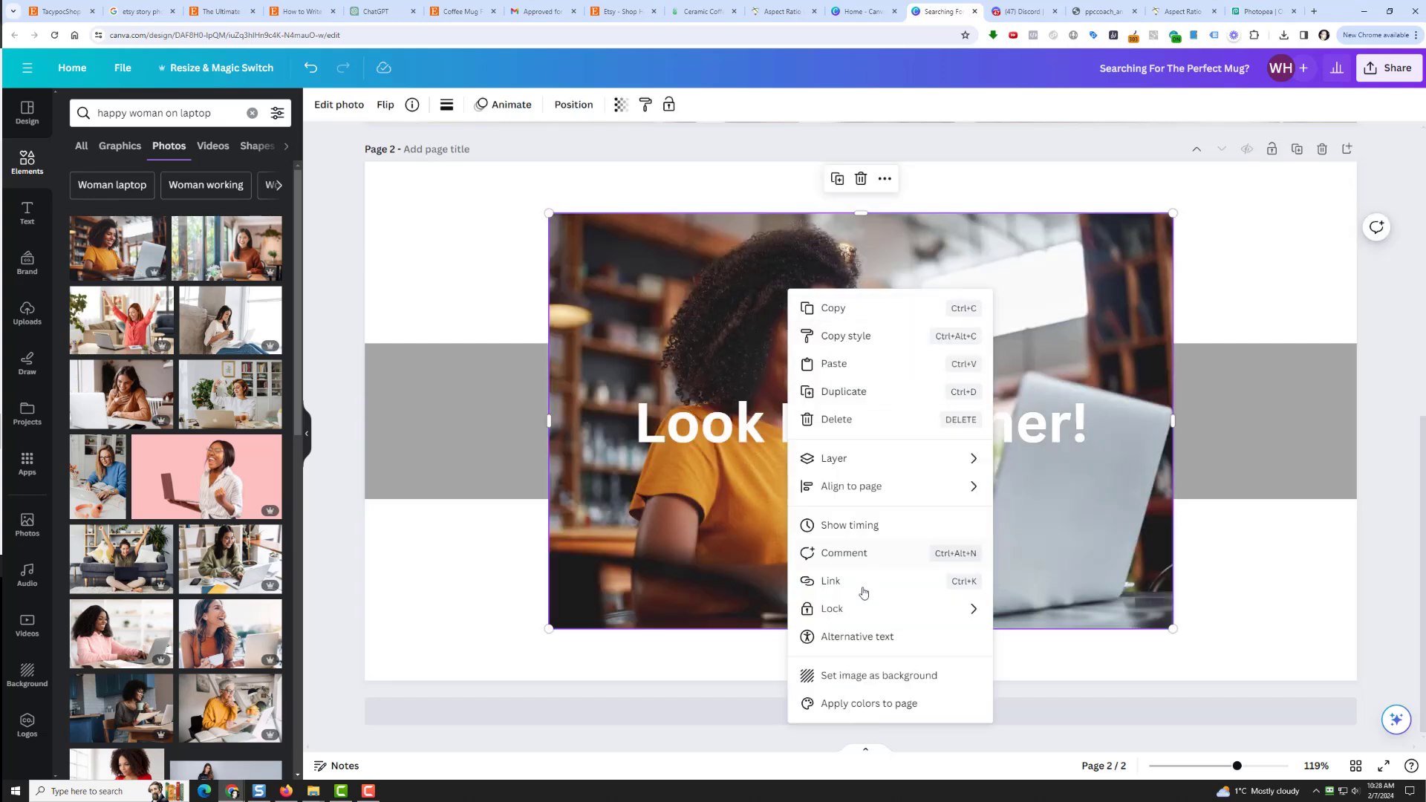
left_click(873, 677)
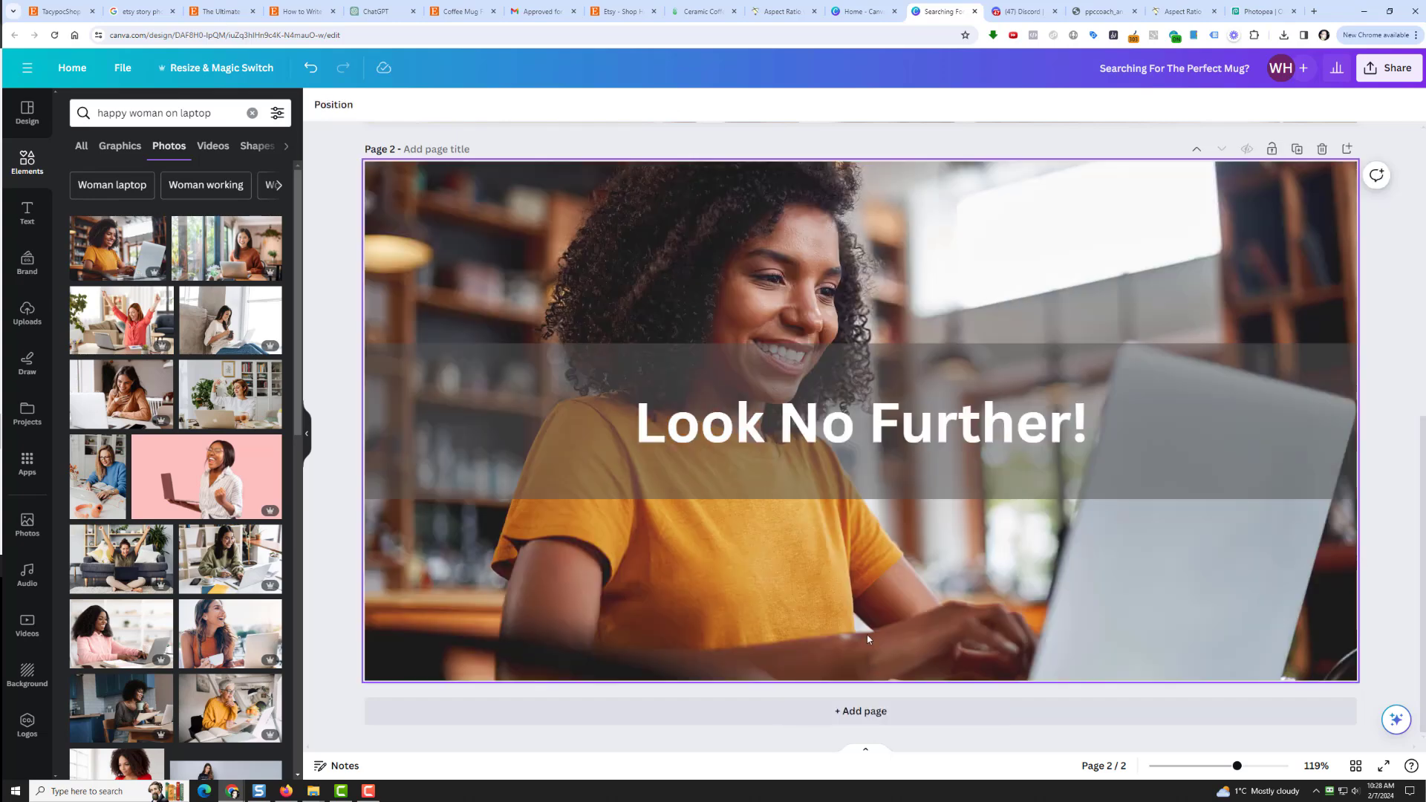
Step: Duplicate page 2 as page 3 with the heading 'We Have Tons Of Awesome Mugs'
left_click(1298, 151)
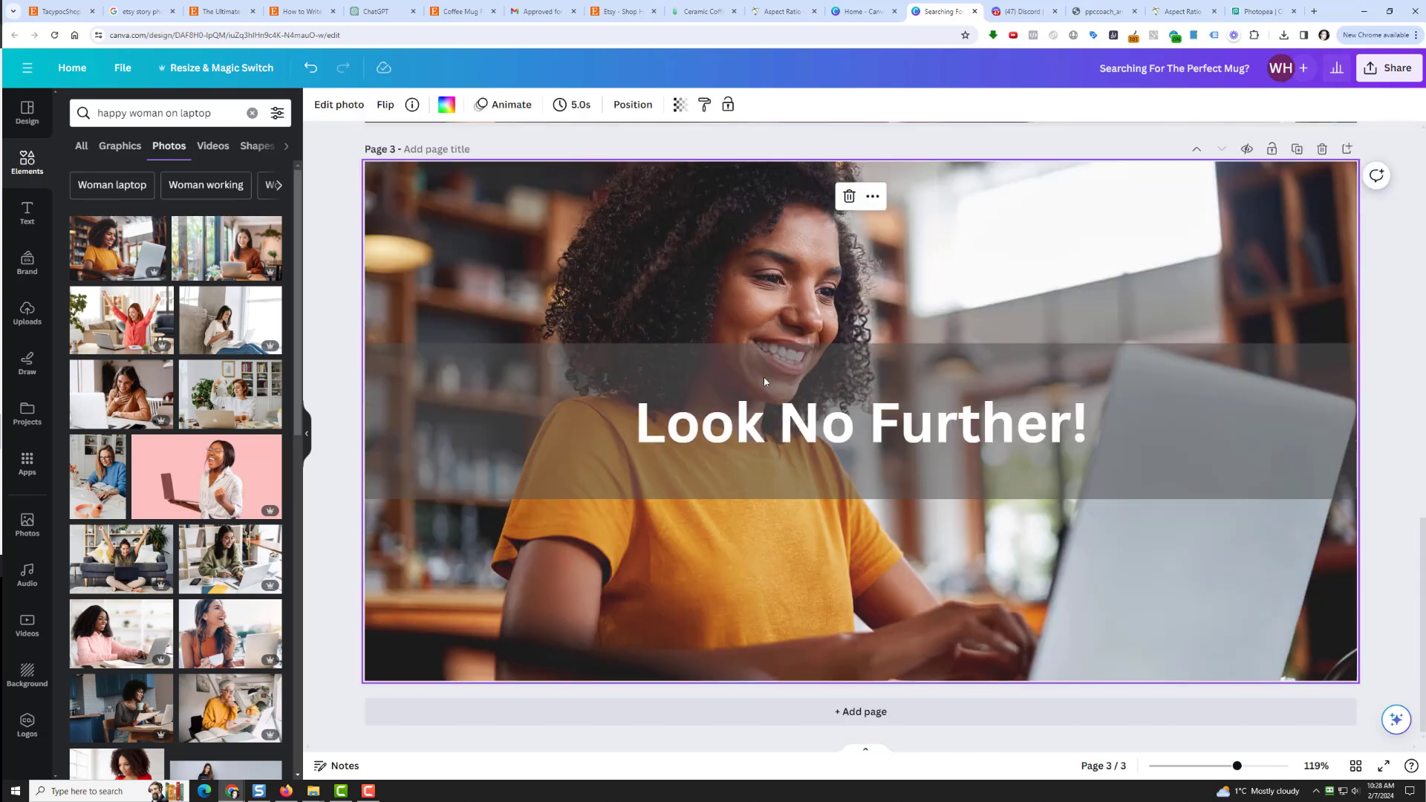
double_click(770, 442)
type("We Have")
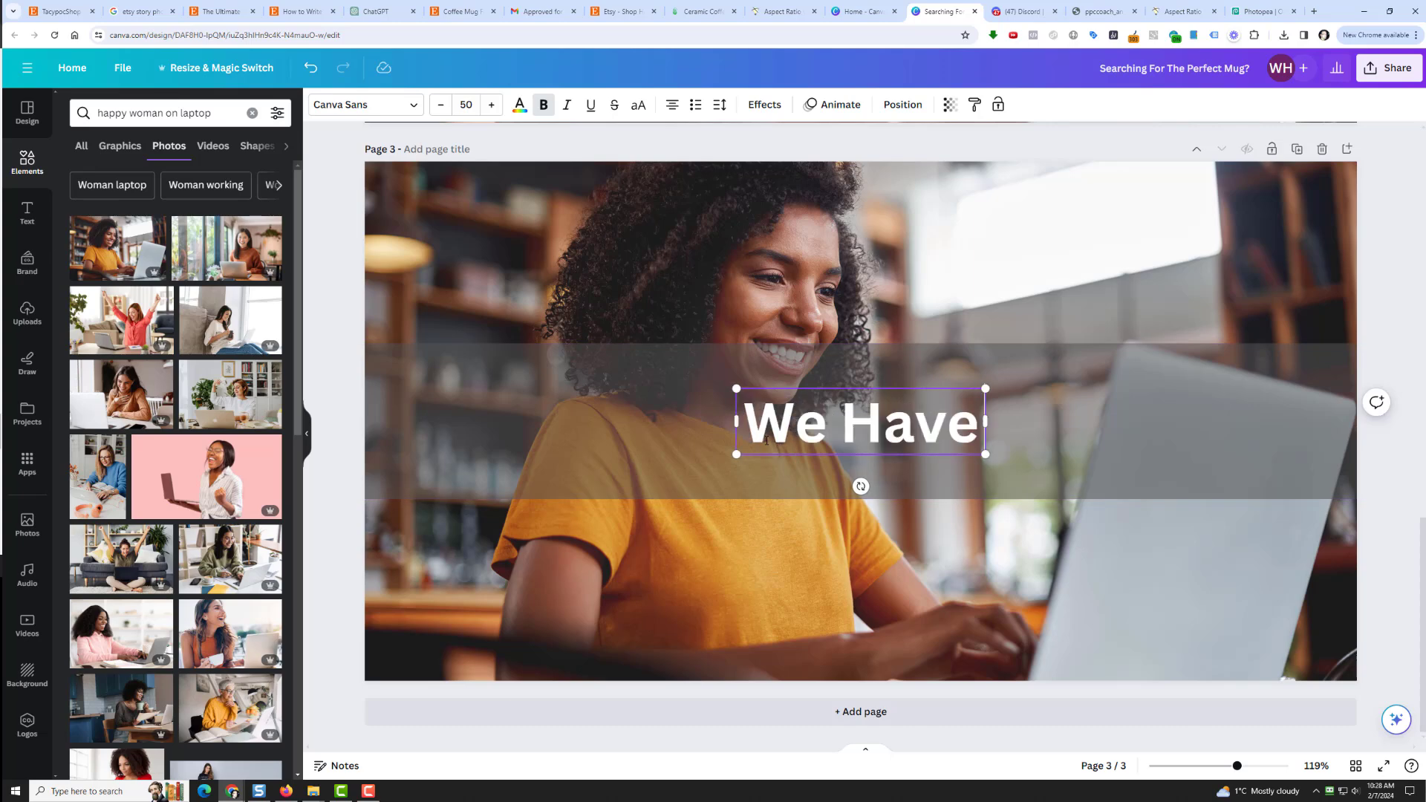
type(" Tons Of Awesome Mugs")
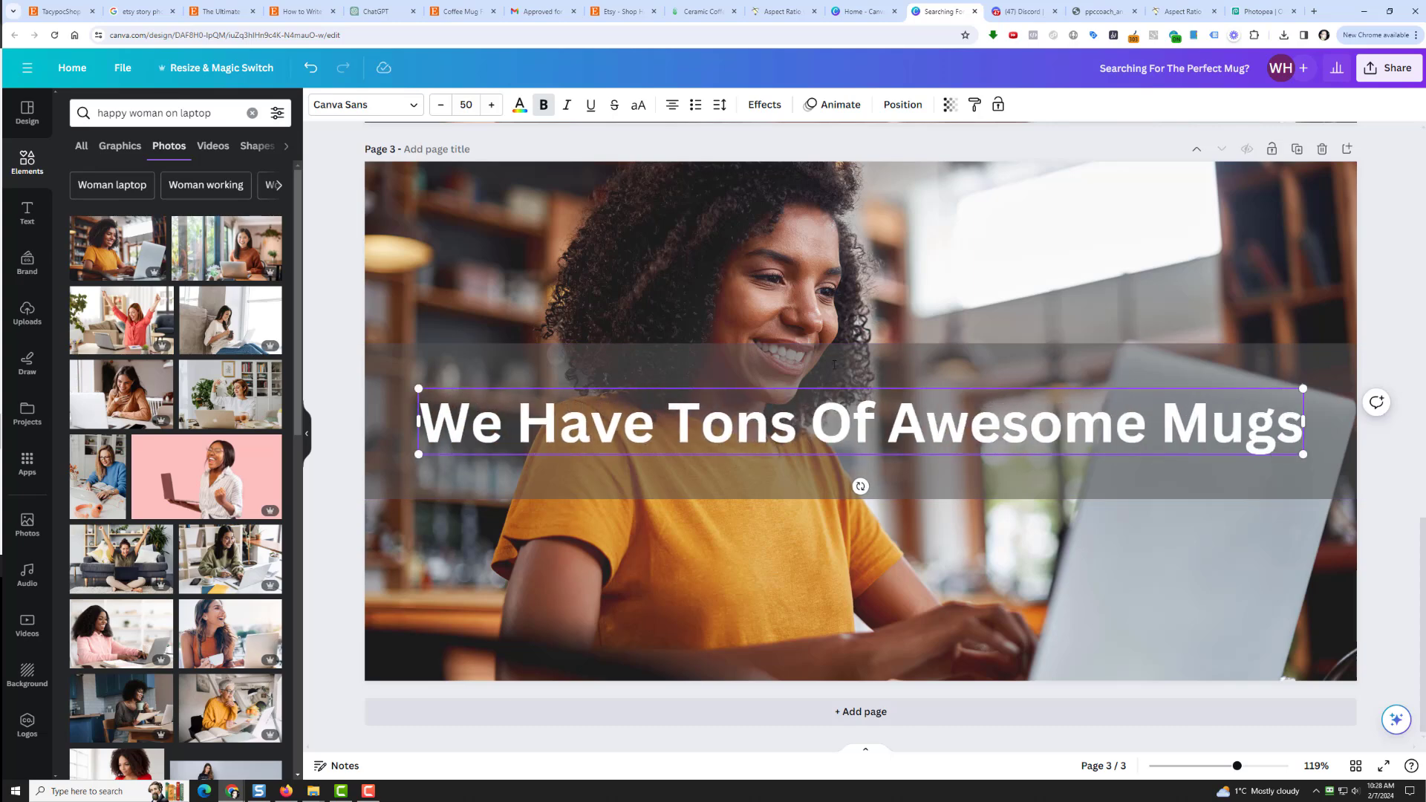
Step: Replace page 3's background with a photo of a smiling woman at a laptop
left_click(788, 211)
key("Delete")
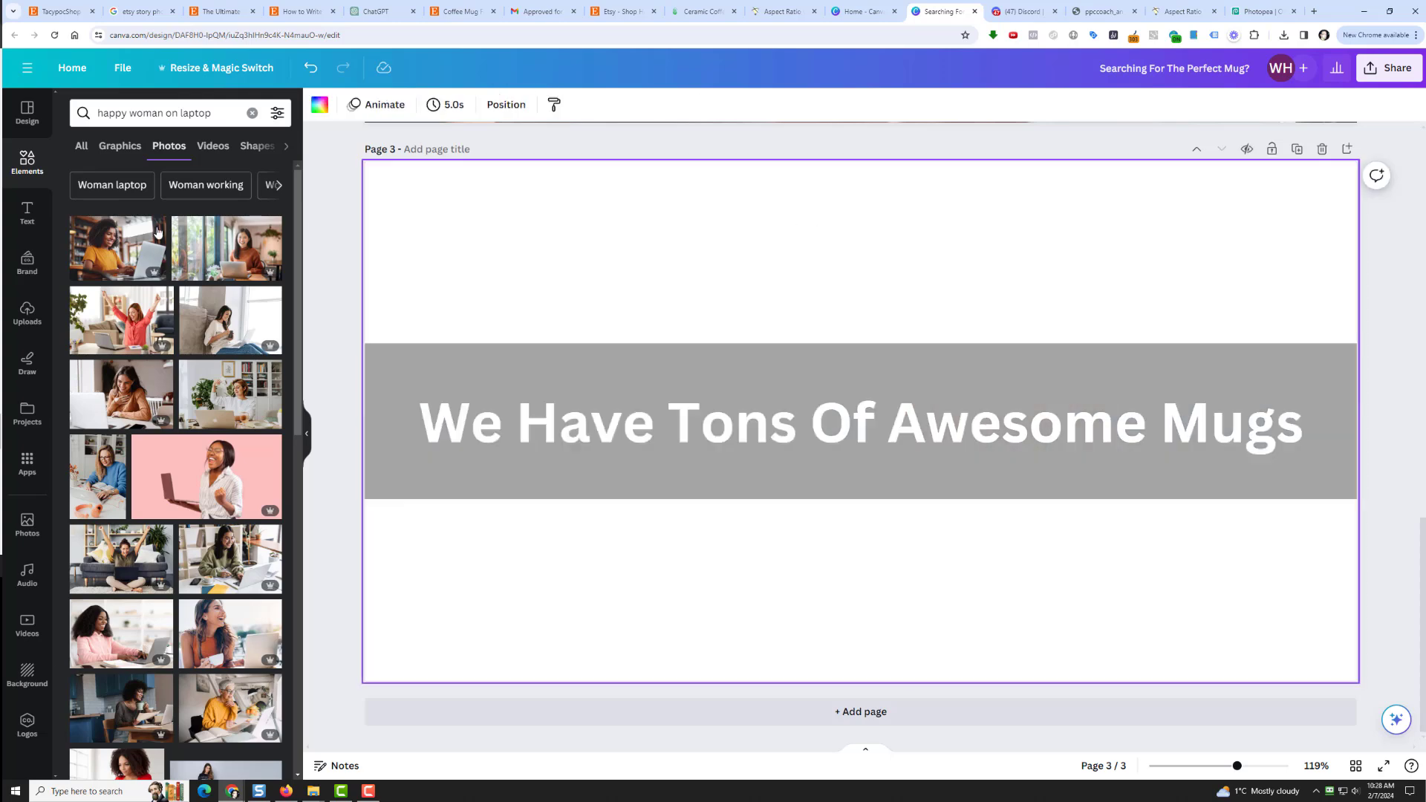
left_click(212, 251)
right_click(786, 287)
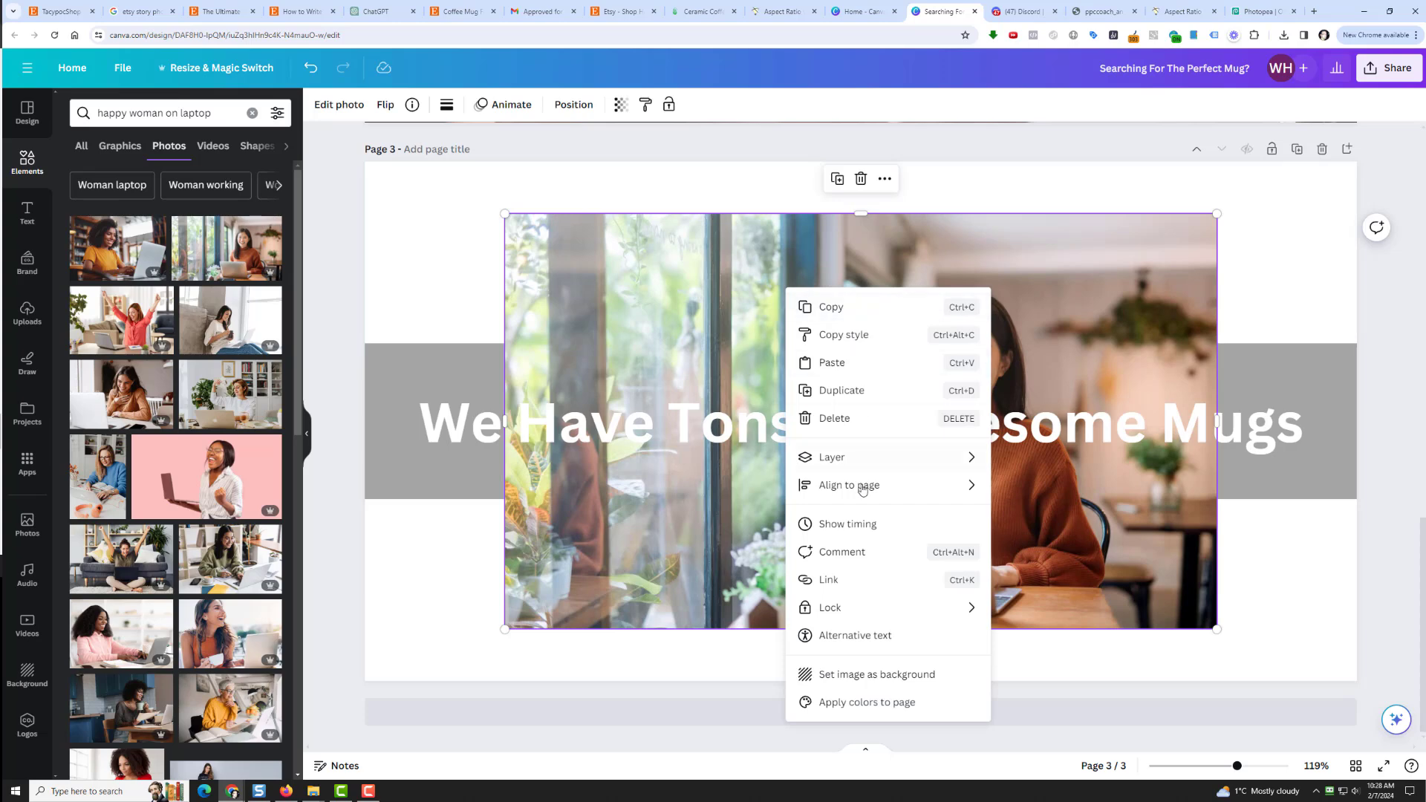
left_click(873, 673)
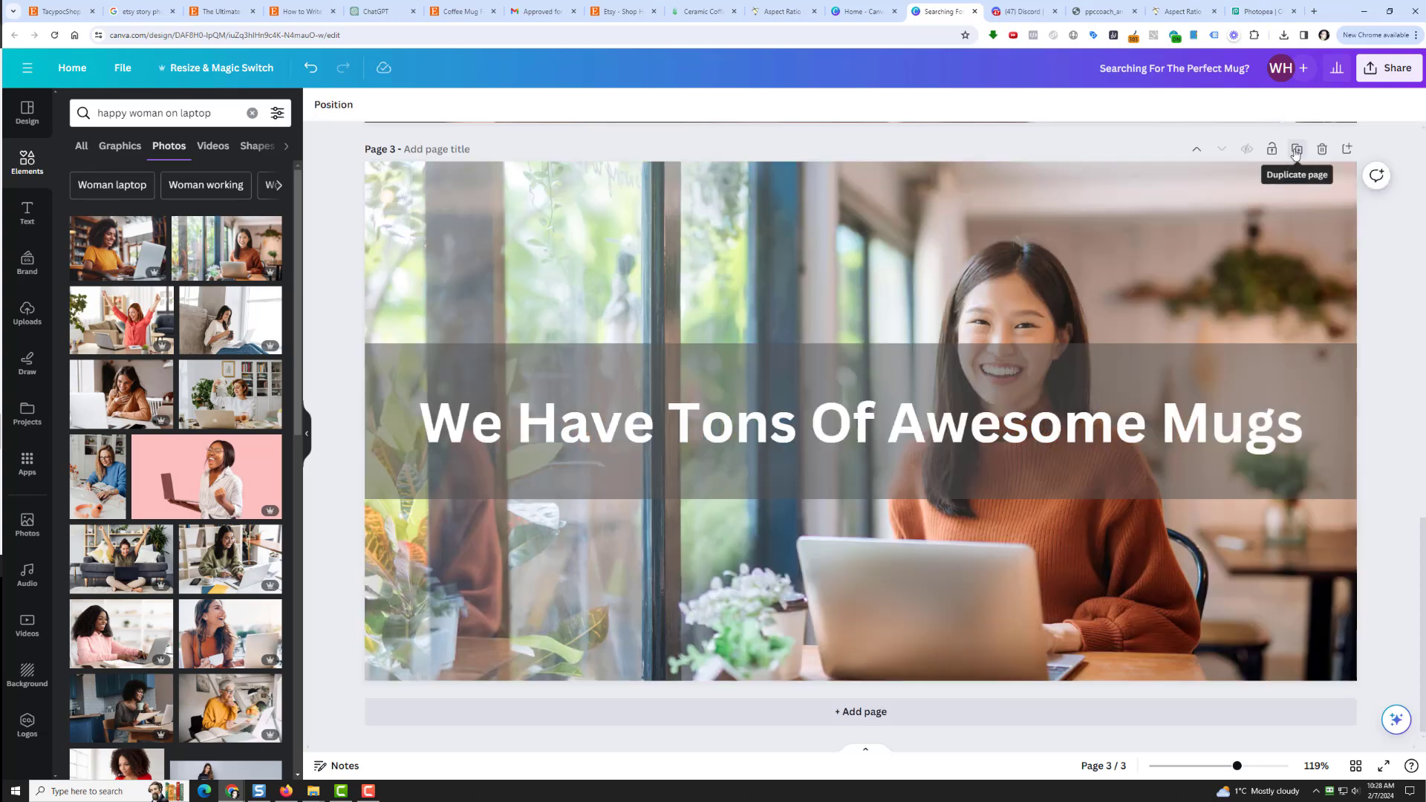
Step: Download all three banner pages as PNG images and extract the downloaded zip
left_click(1371, 69)
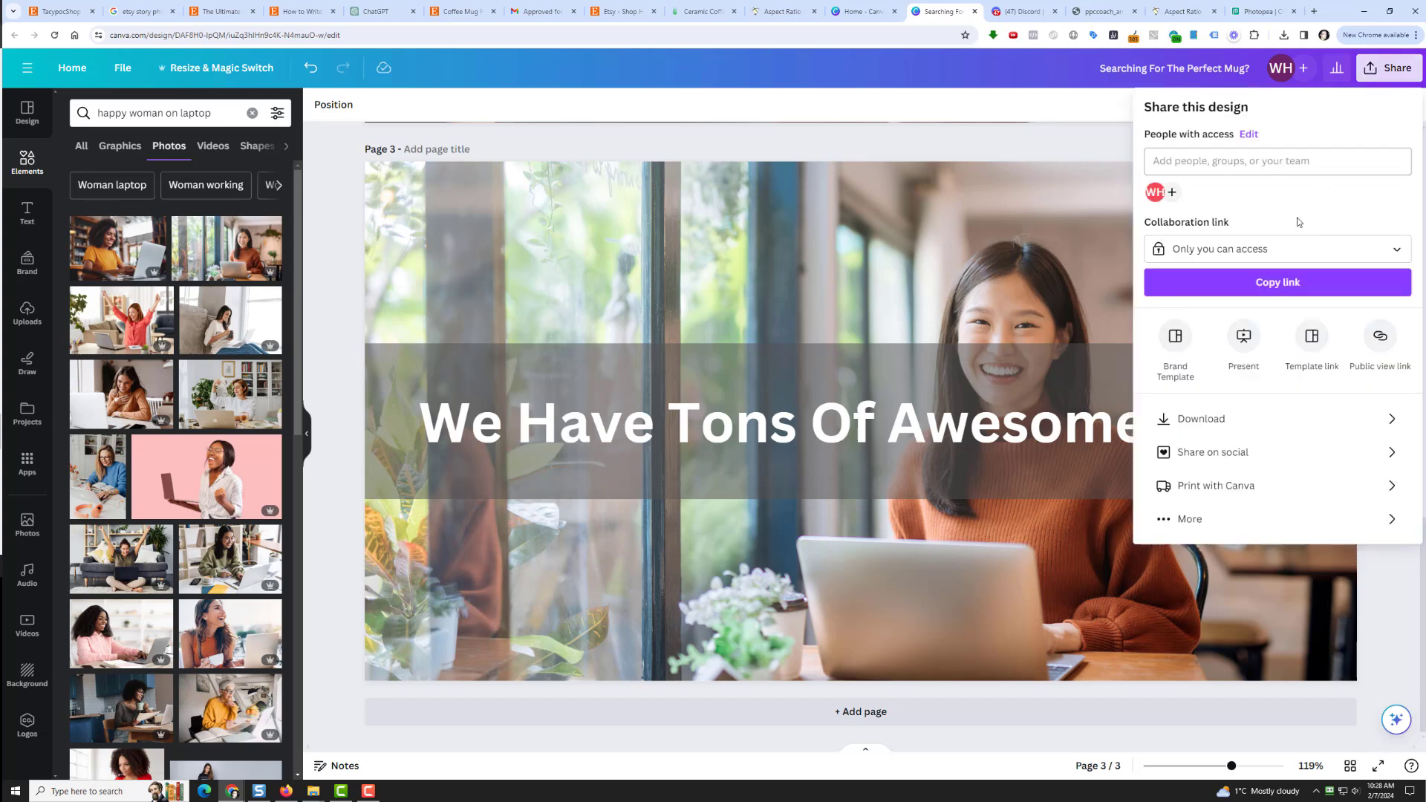
left_click(1279, 418)
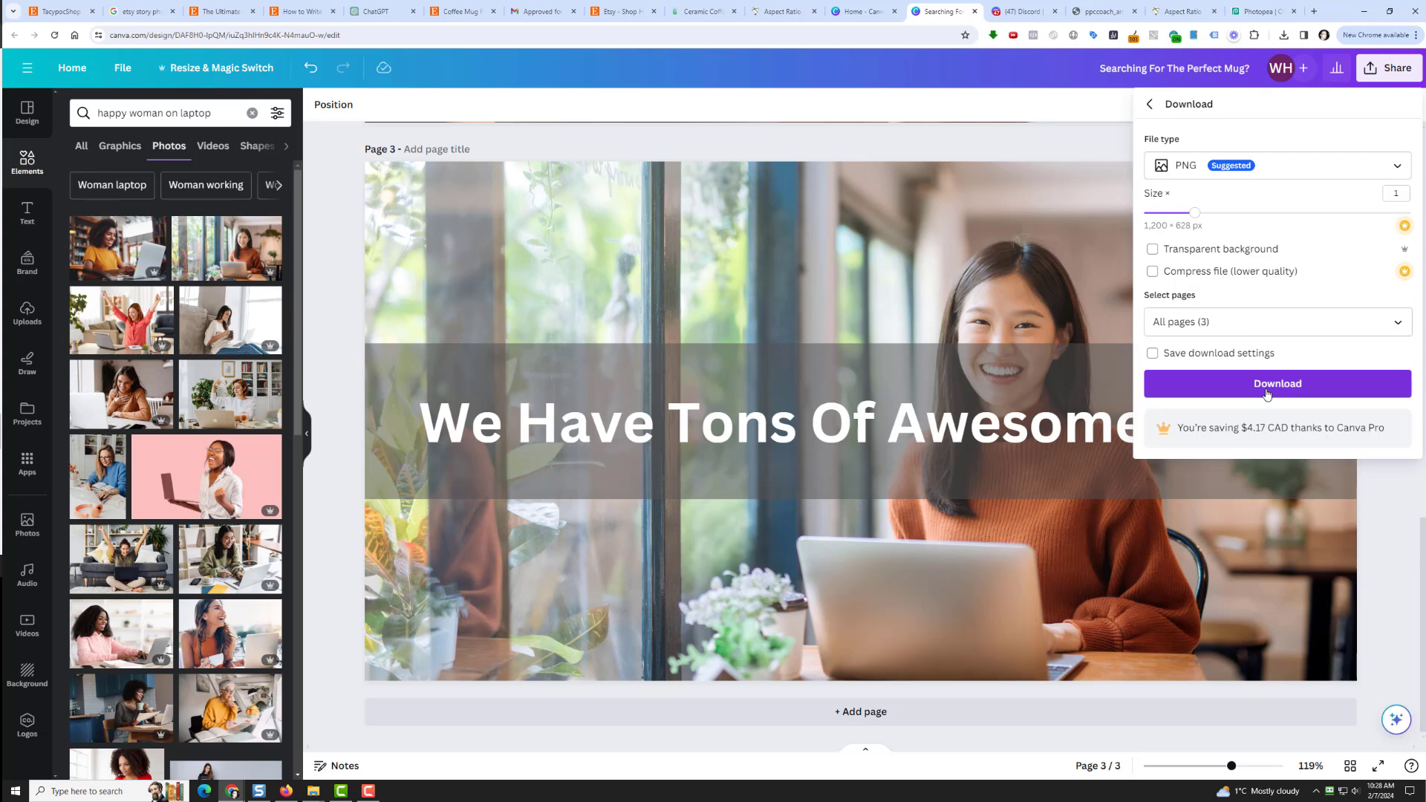
left_click(1267, 387)
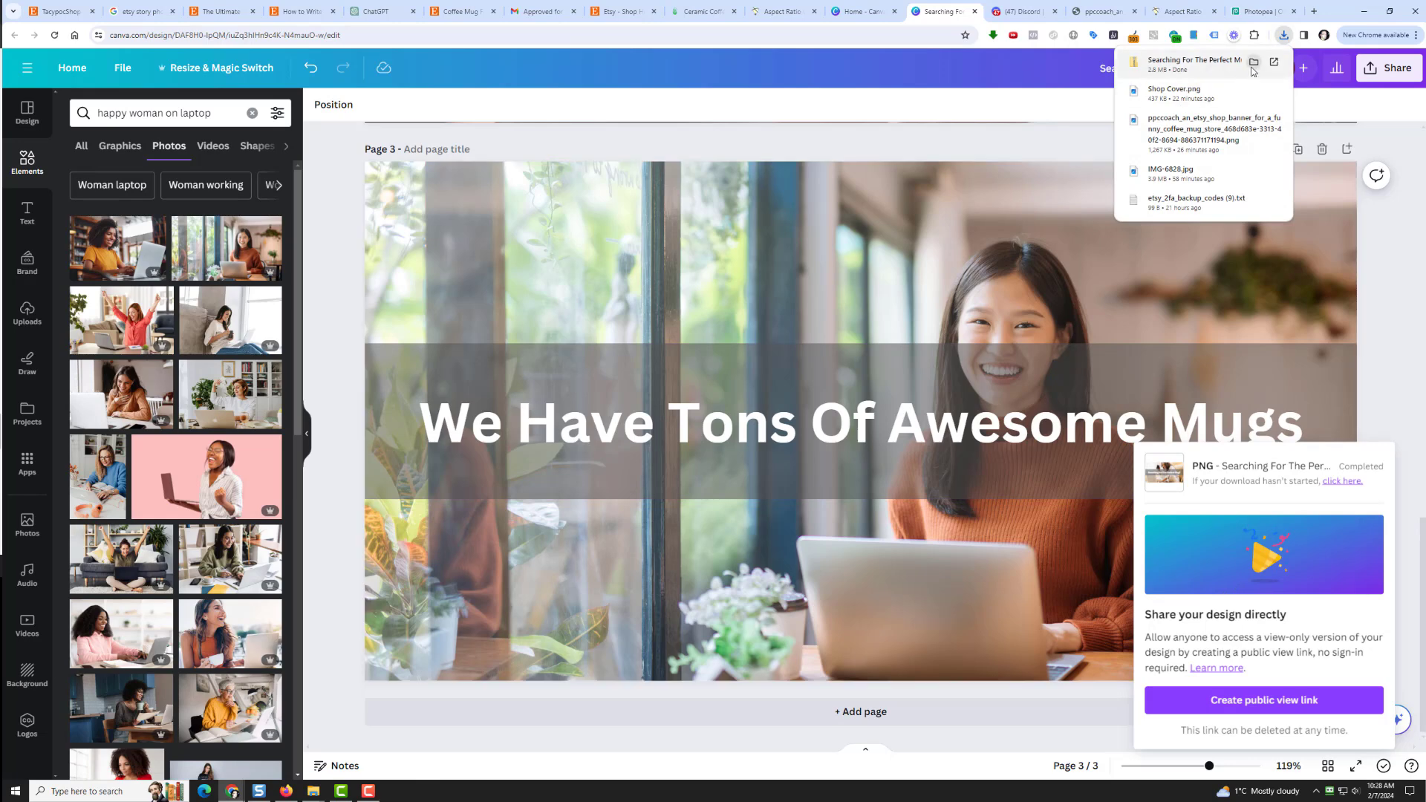
left_click(1256, 63)
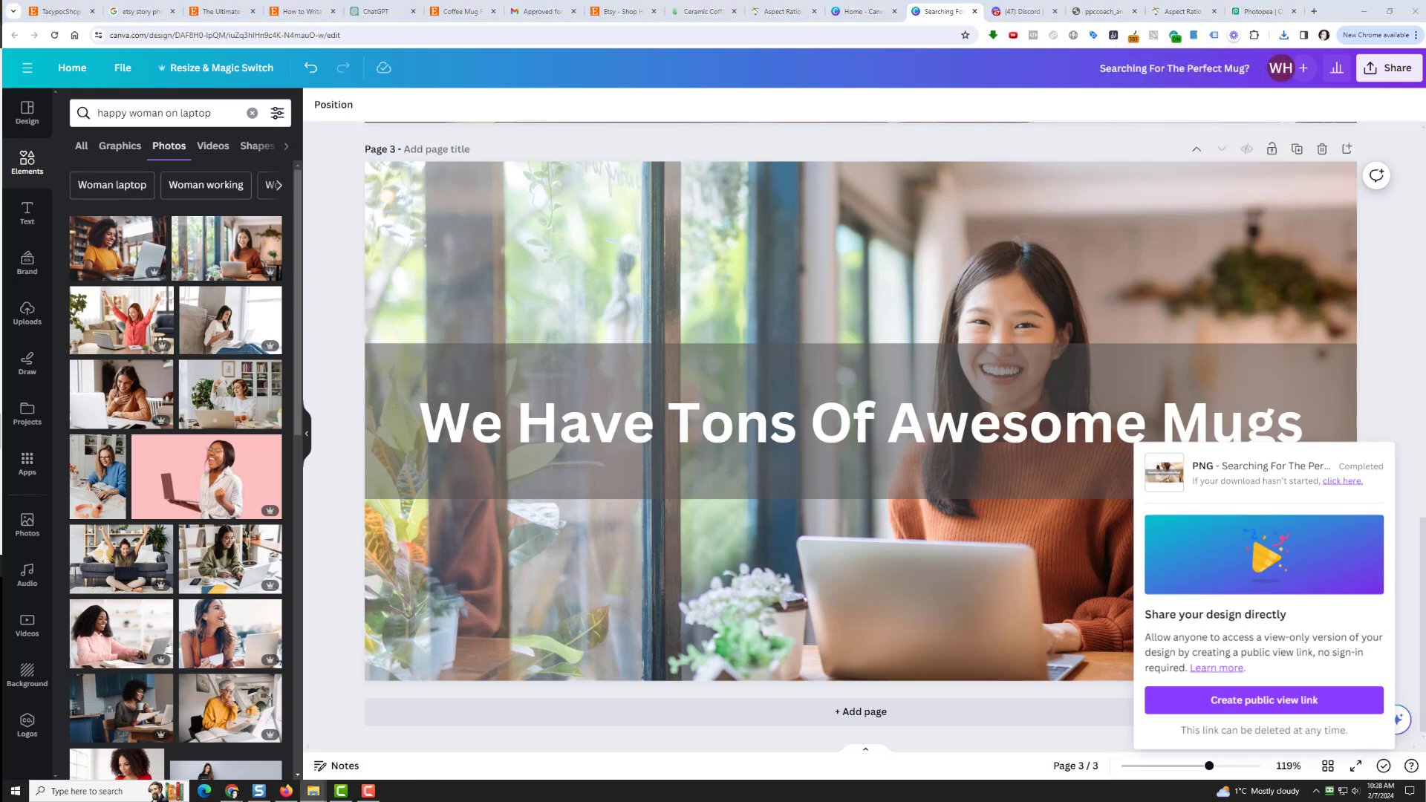
left_click(815, 503)
Step: Upload 1.png from the Searching For The Perfect Mug folder as the first About photo
left_click(56, 11)
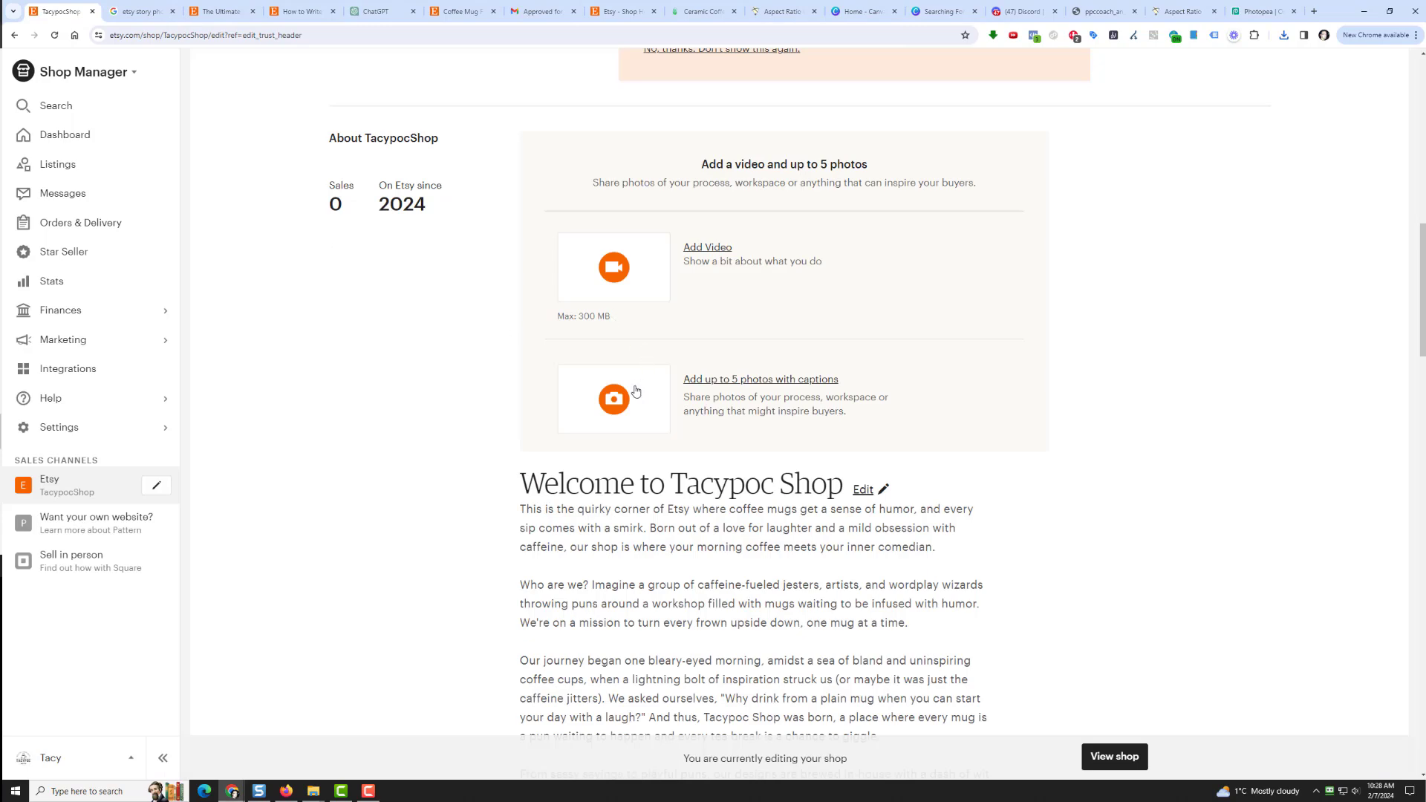
left_click(626, 408)
left_click(240, 86)
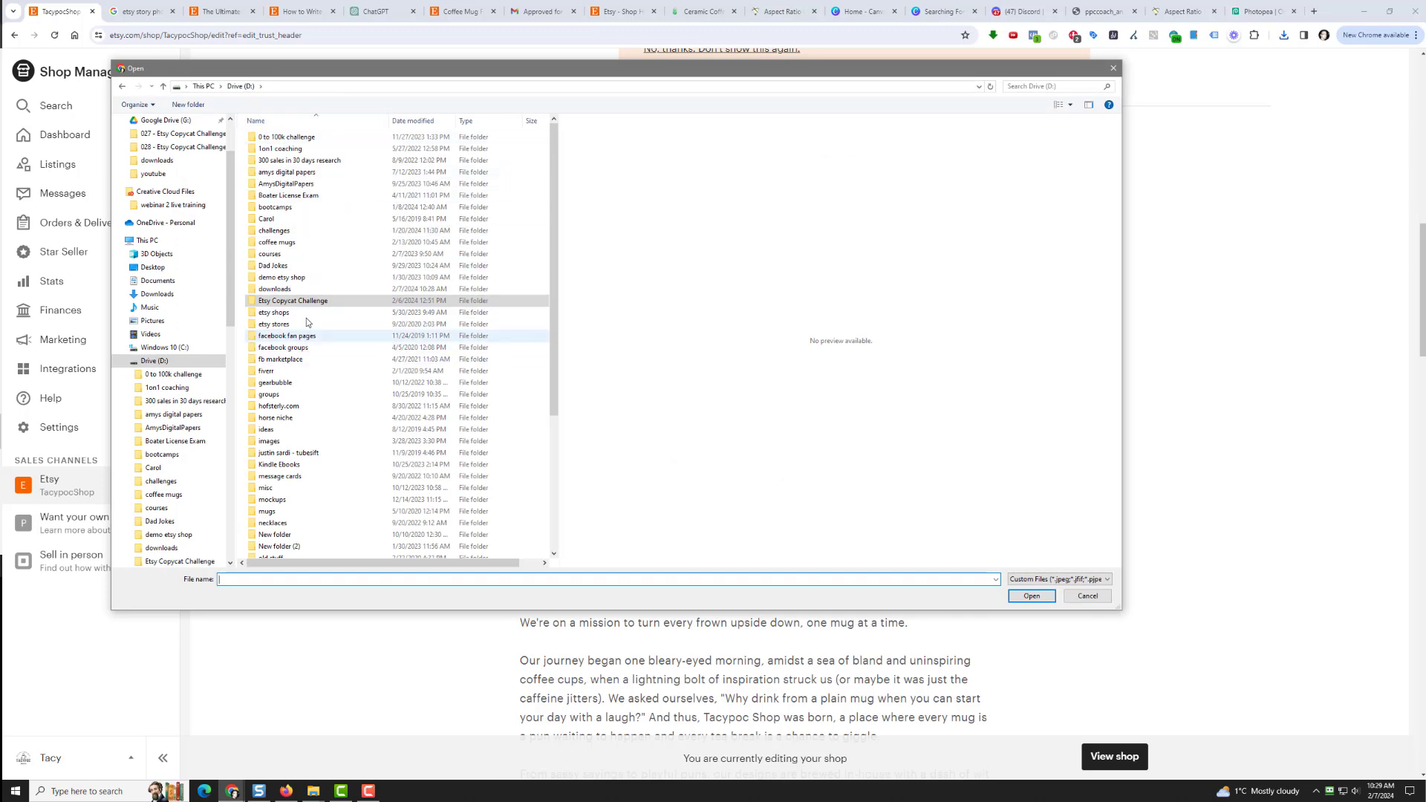
double_click(278, 289)
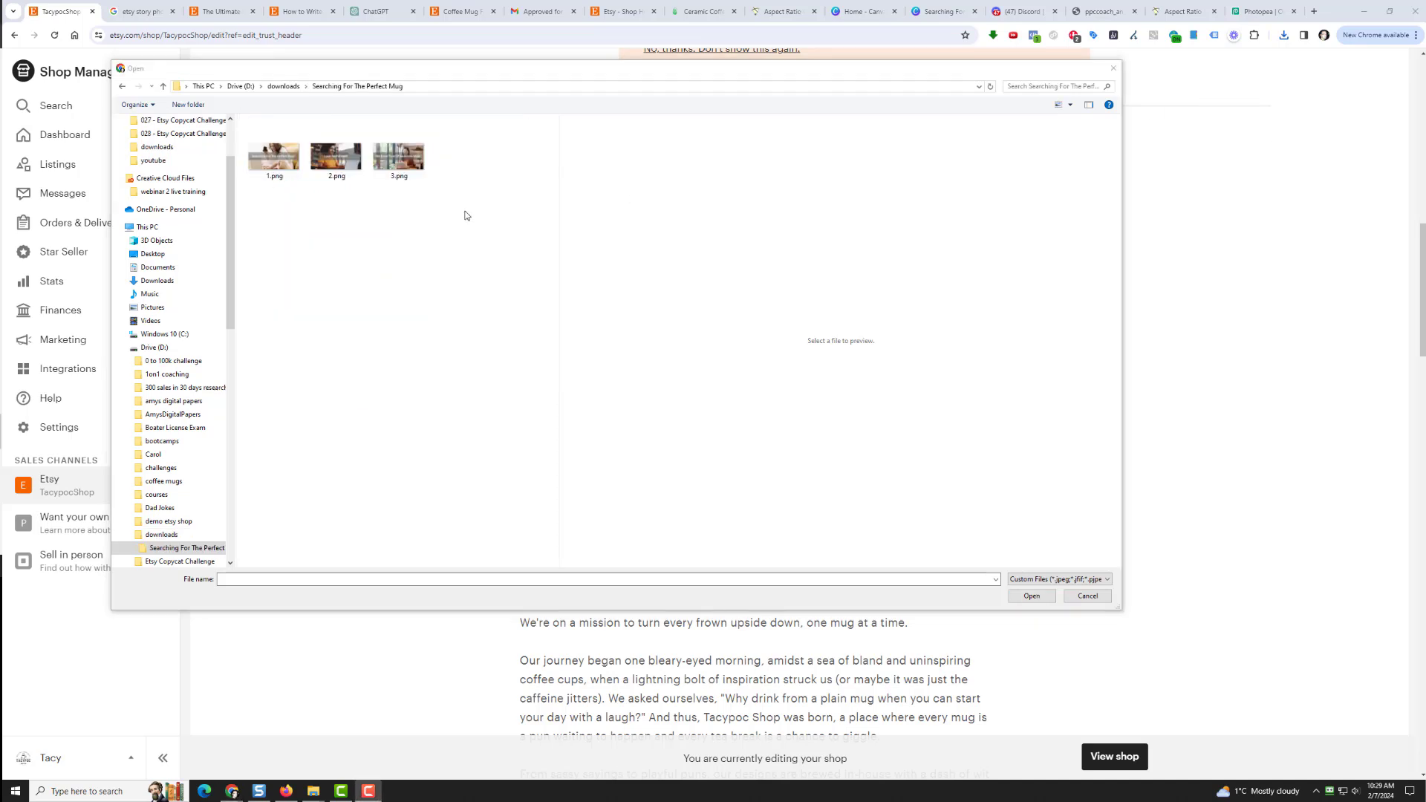
left_click(371, 206)
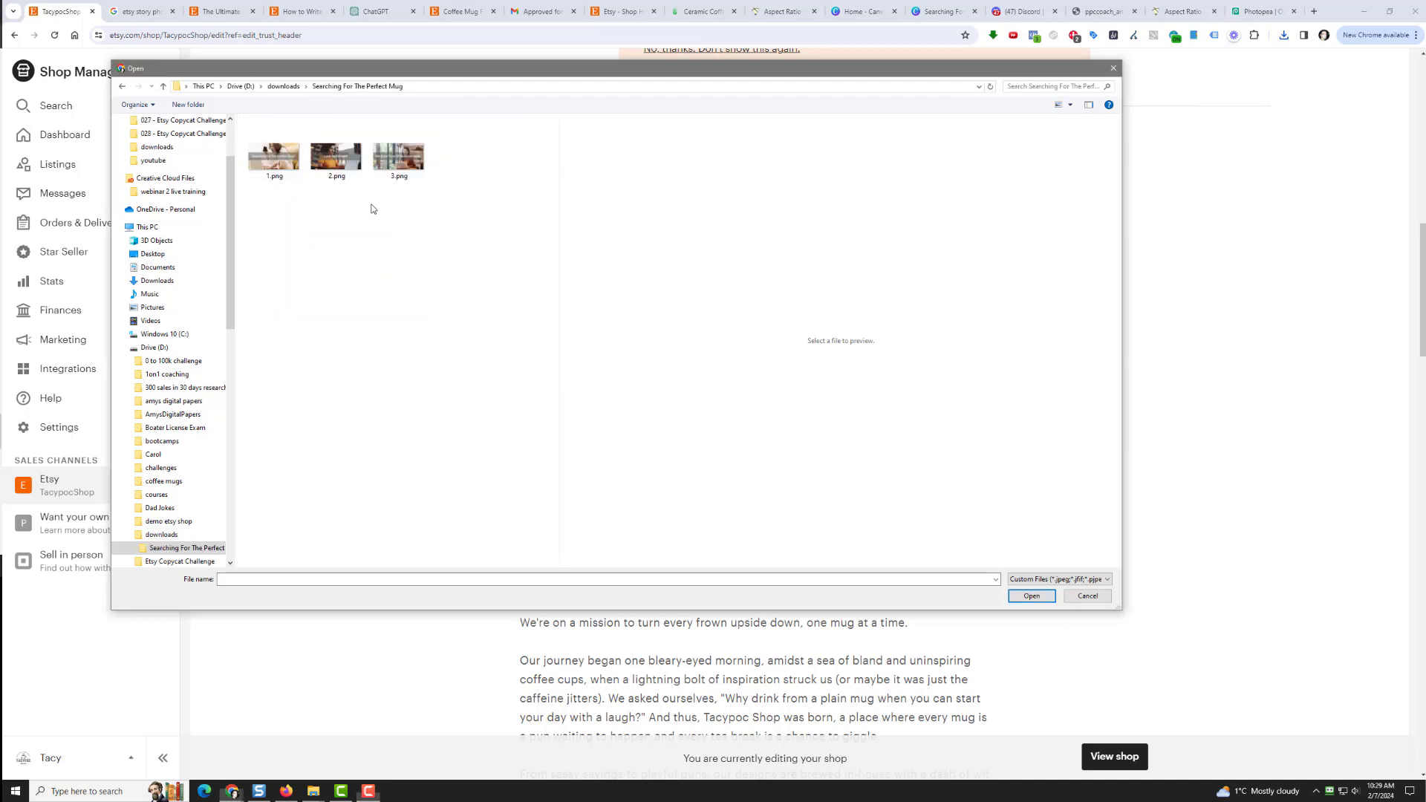
left_click(274, 156)
left_click(344, 163)
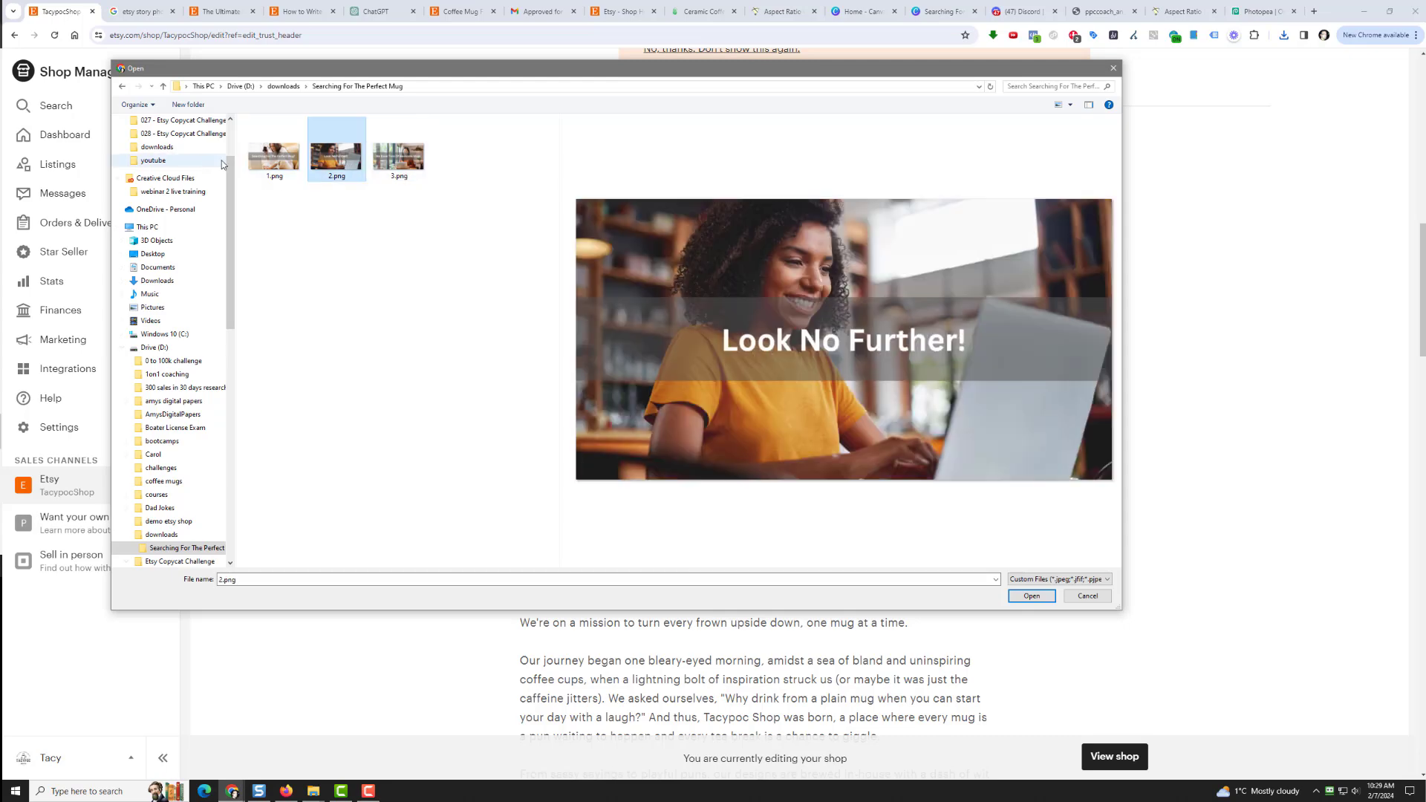
left_click(274, 156)
left_click(1031, 597)
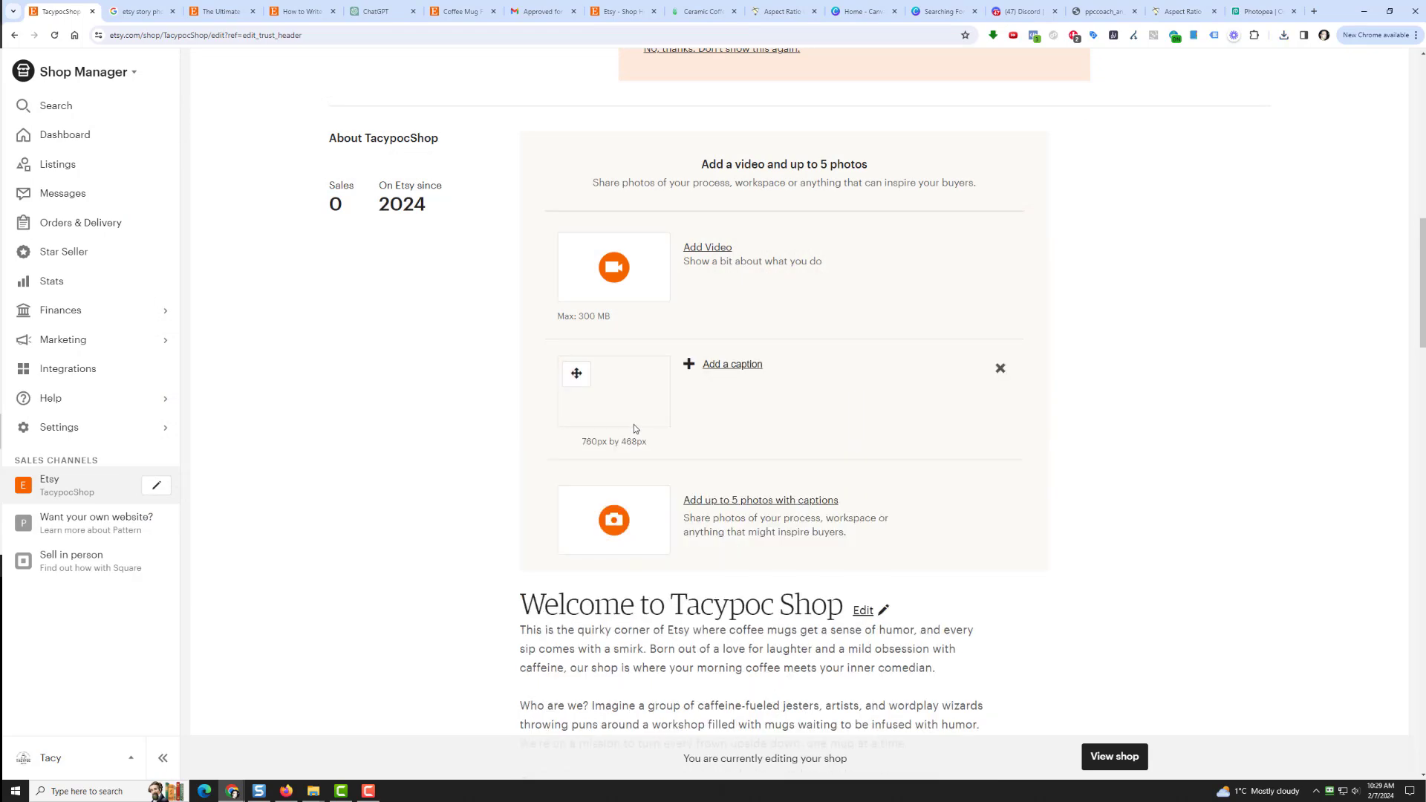
Step: Upload 2.png, the Look No Further! banner, as the second About photo
left_click(613, 520)
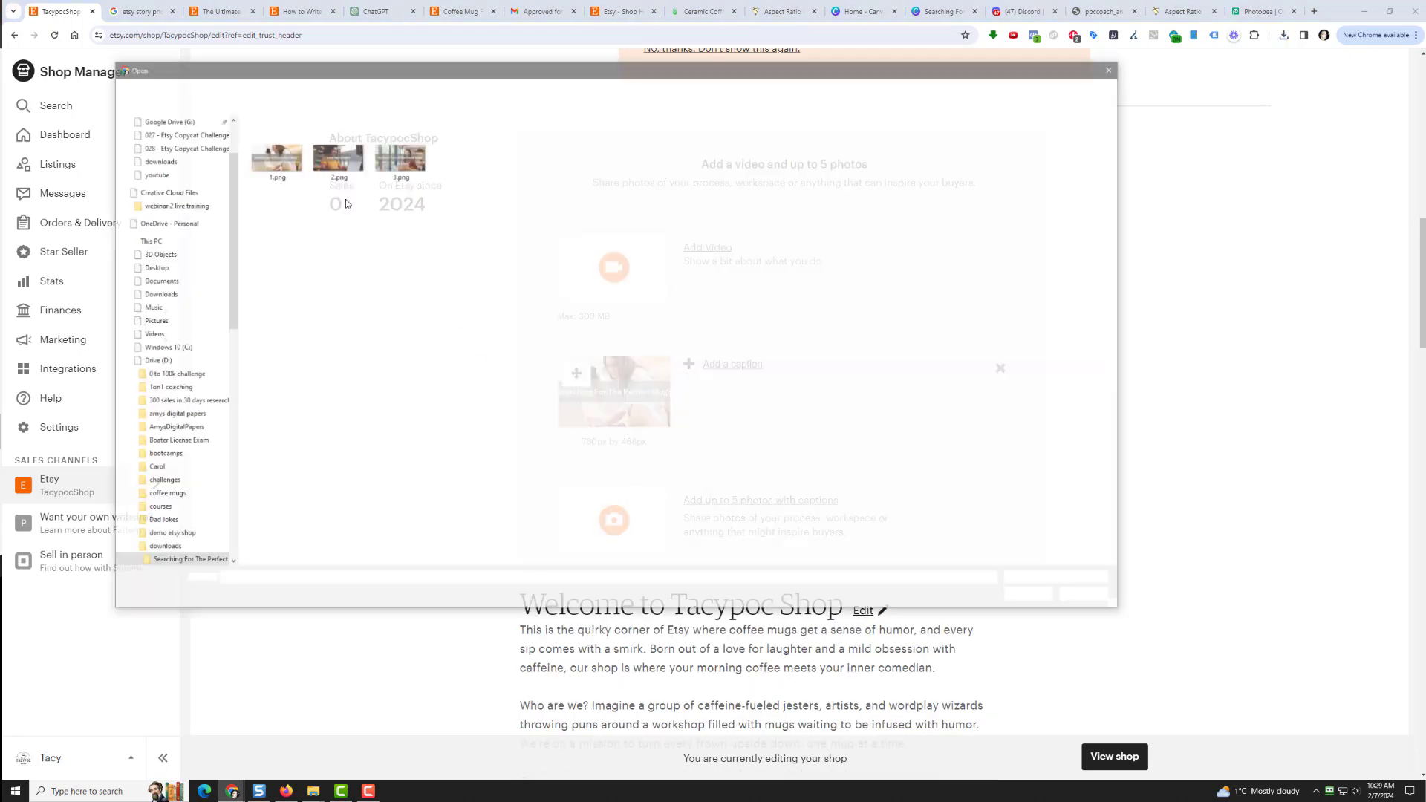
left_click(336, 167)
left_click(1040, 602)
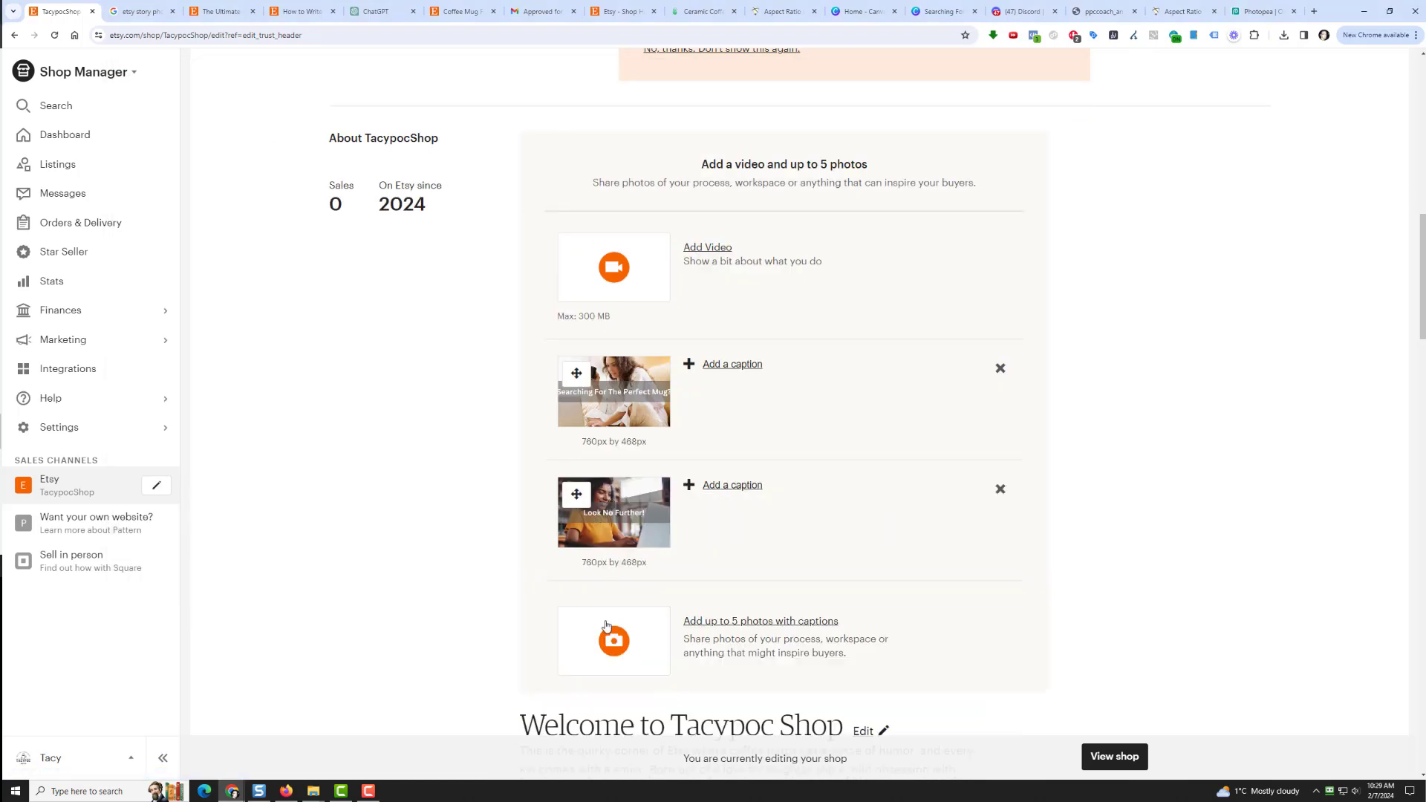
Step: Upload 3.png, the We Have Tons Of Awesome Mugs banner, as the third About photo
left_click(608, 629)
left_click(399, 157)
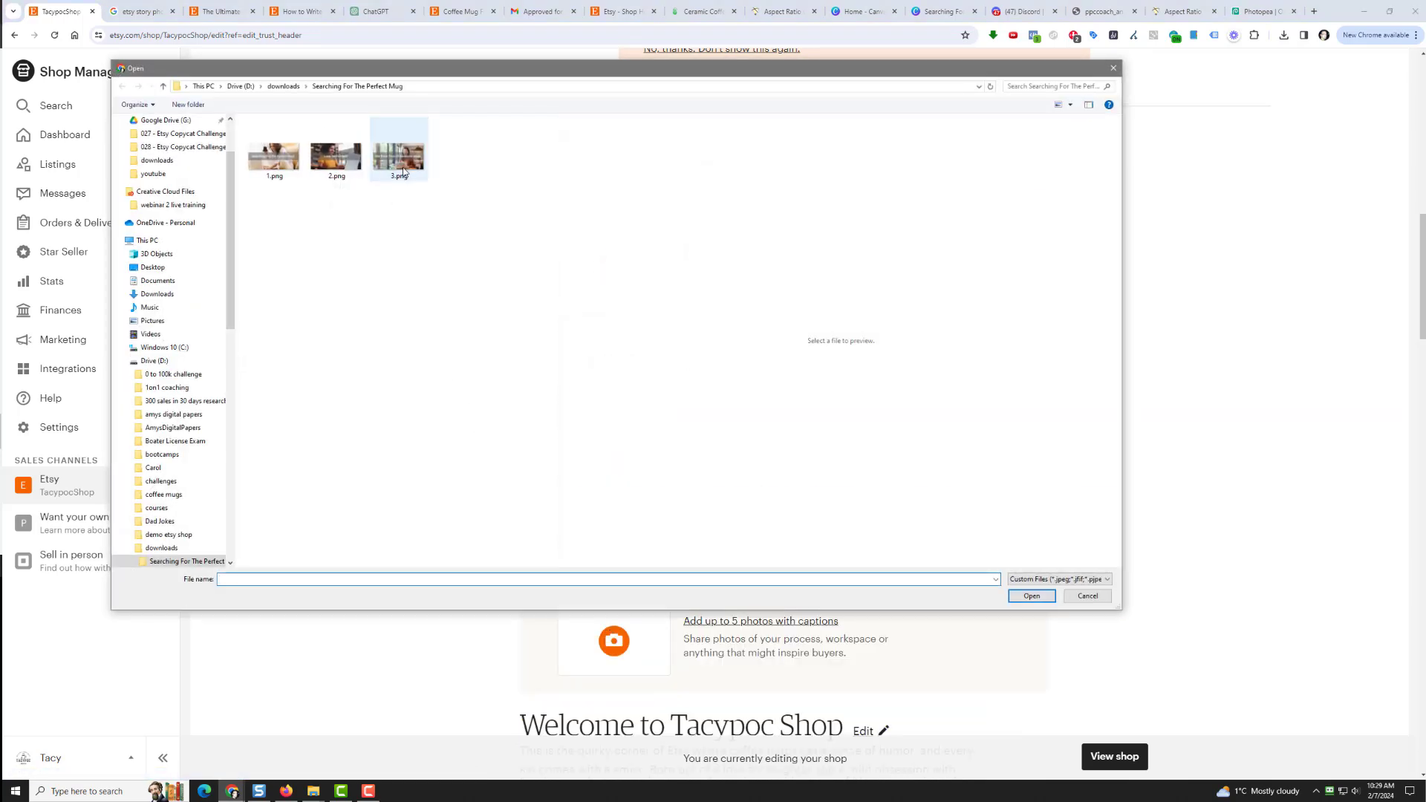
left_click(1040, 601)
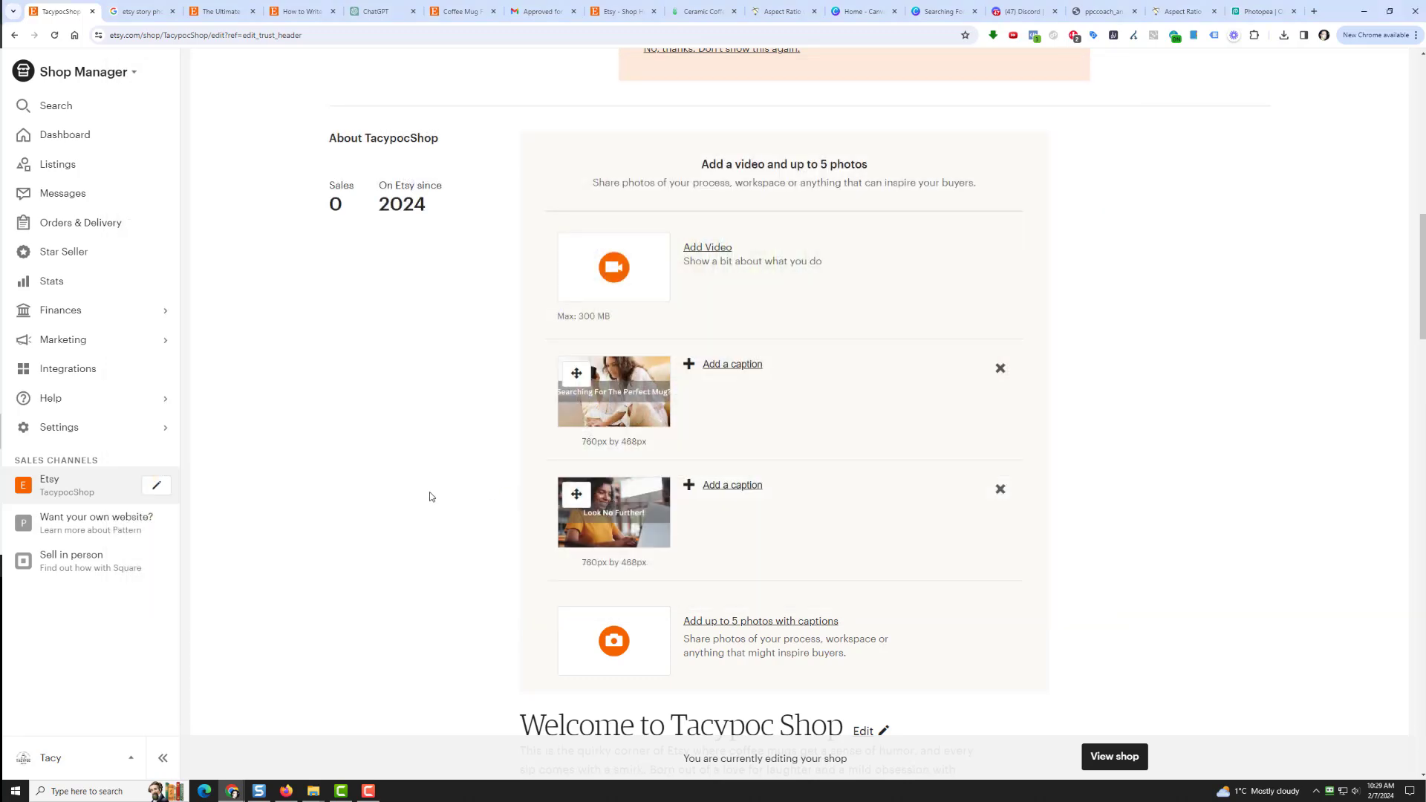
scroll(431, 490, "down", 2)
left_click(604, 510)
left_click(399, 156)
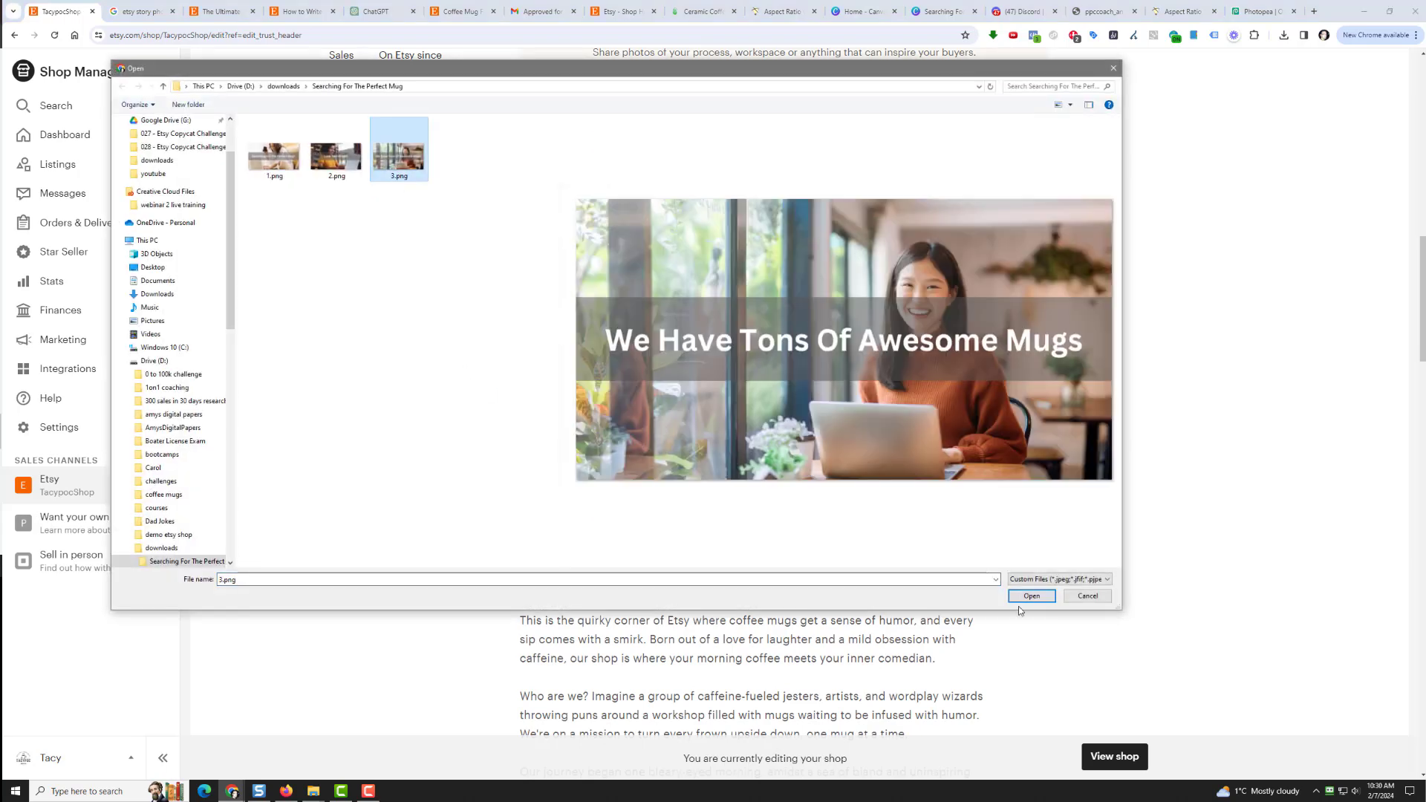
left_click(1027, 601)
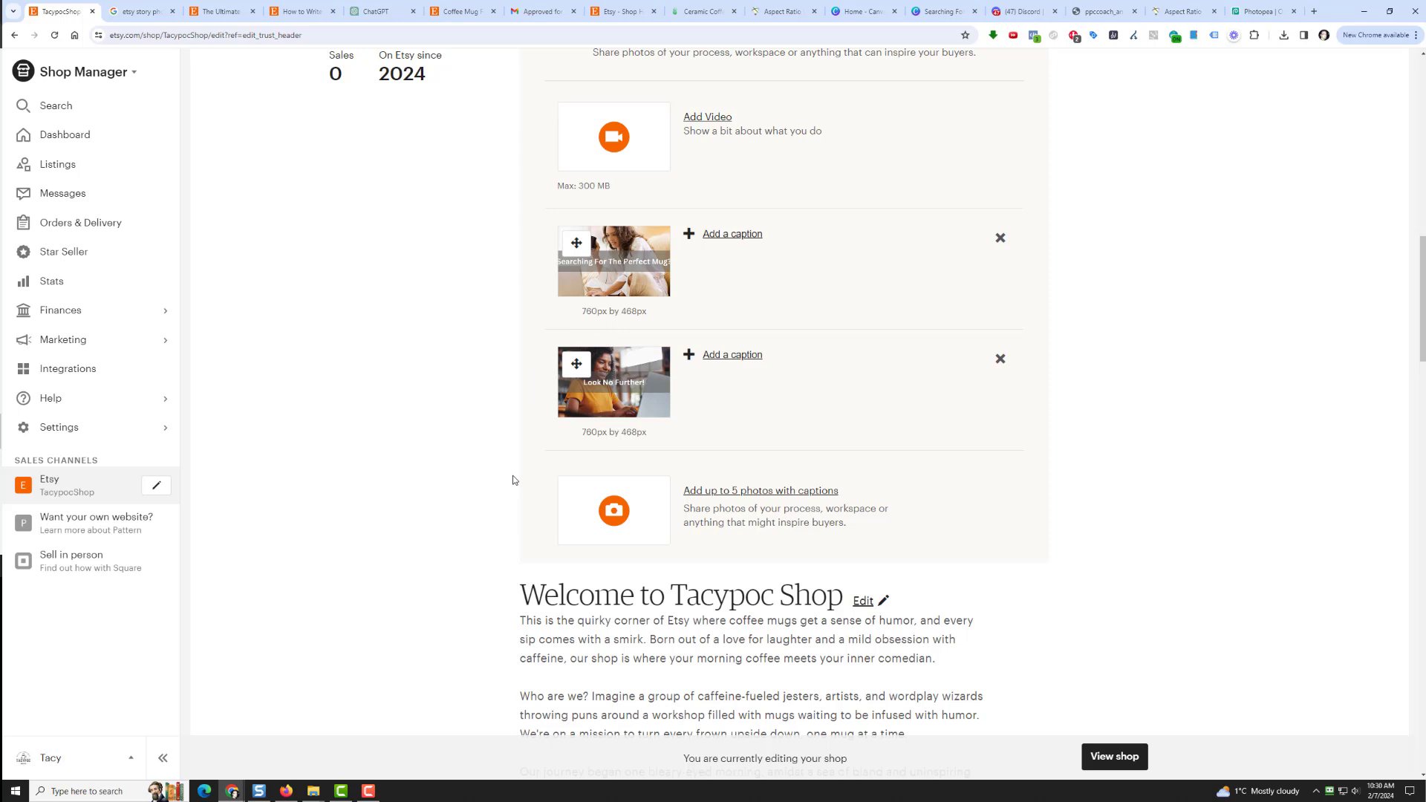
left_click(614, 513)
left_click(399, 165)
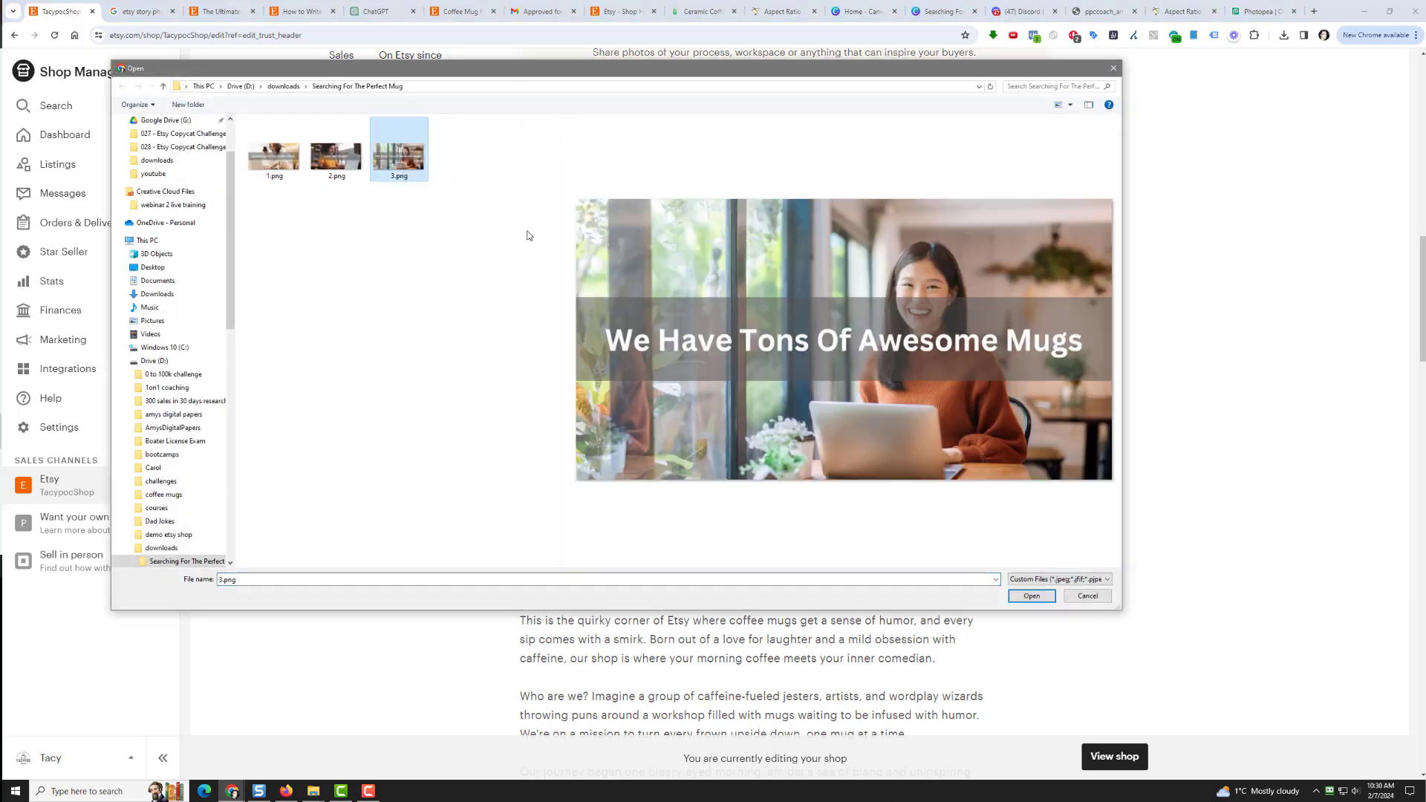
double_click(394, 161)
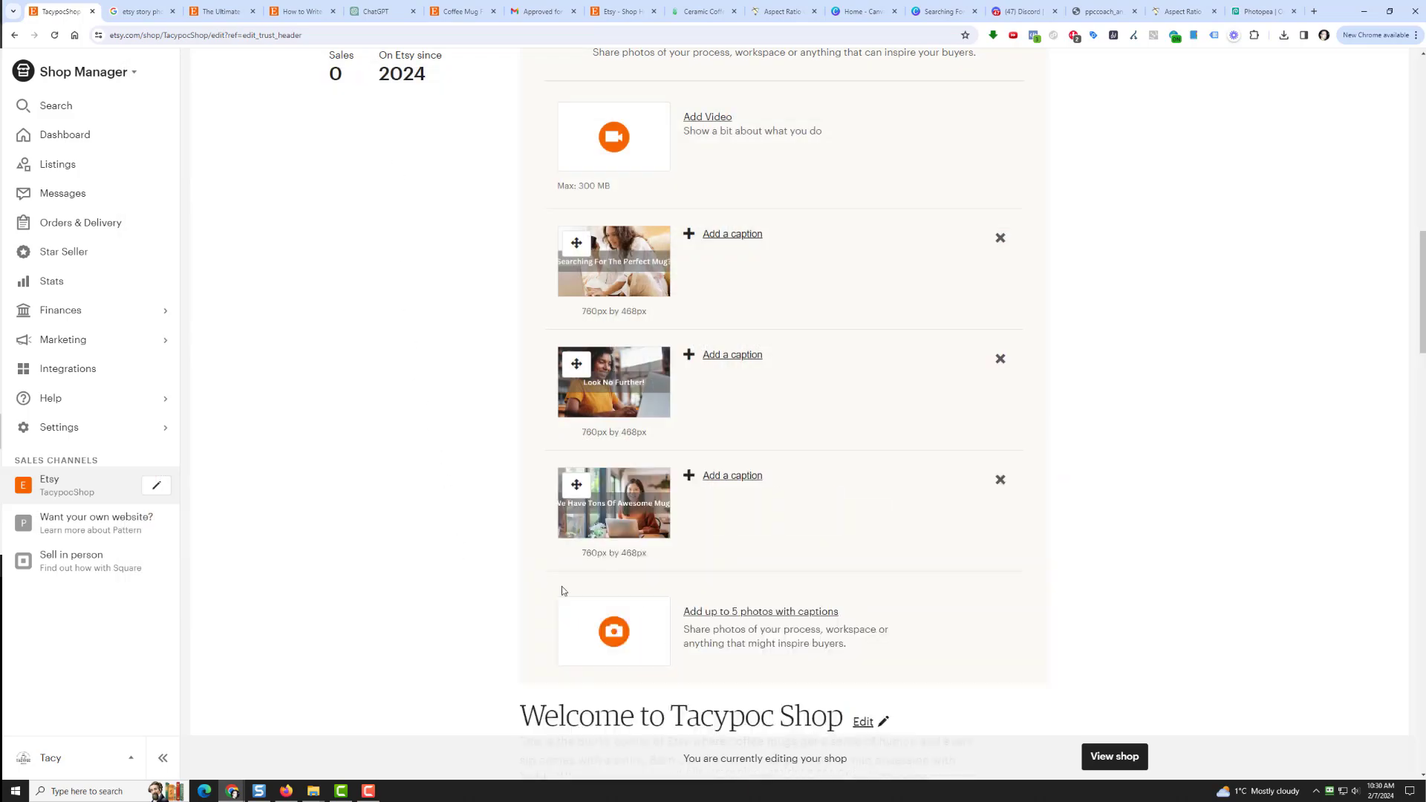
Step: Review the edited shop page, then bring up the options for the TacypocShop public page link
scroll(854, 586, "down", 13)
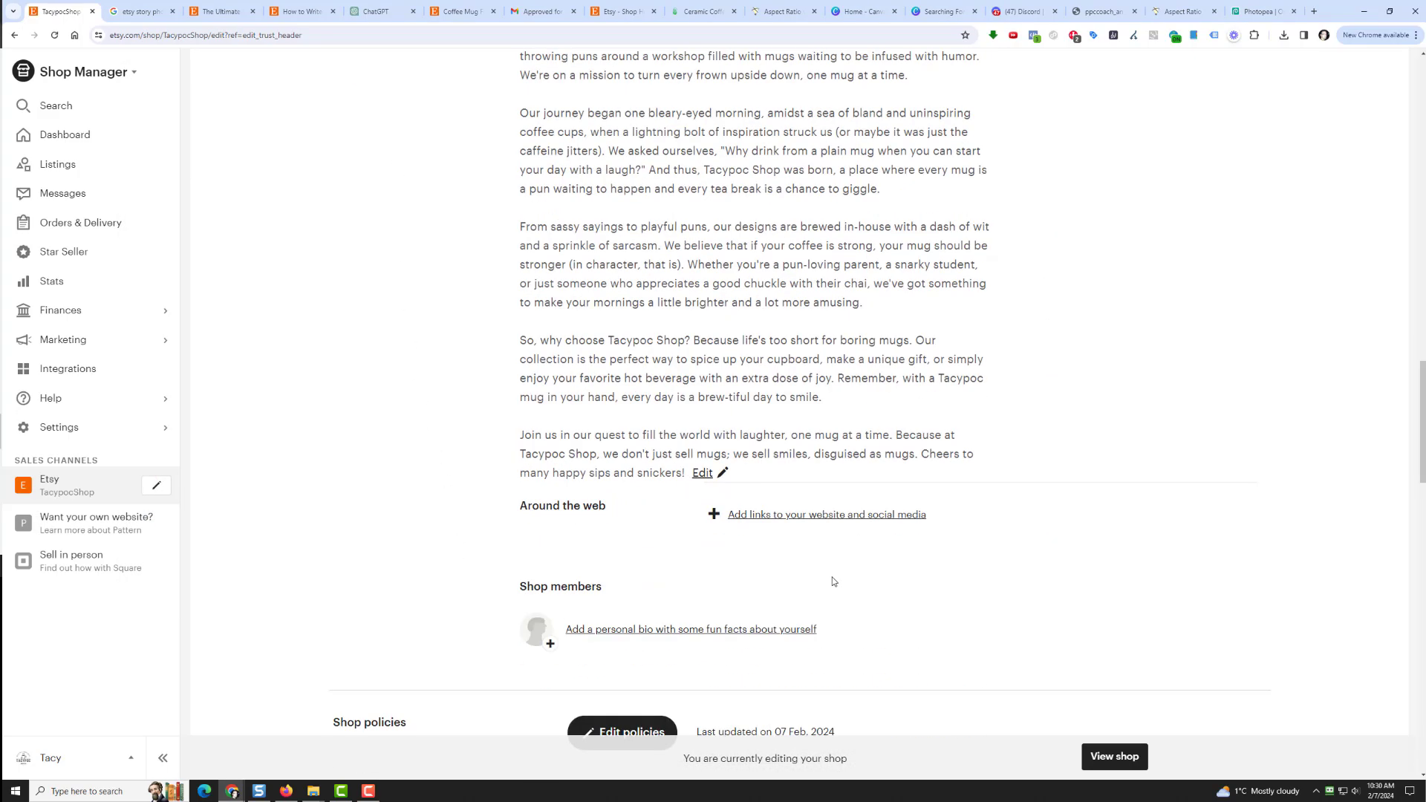
scroll(833, 579, "down", 15)
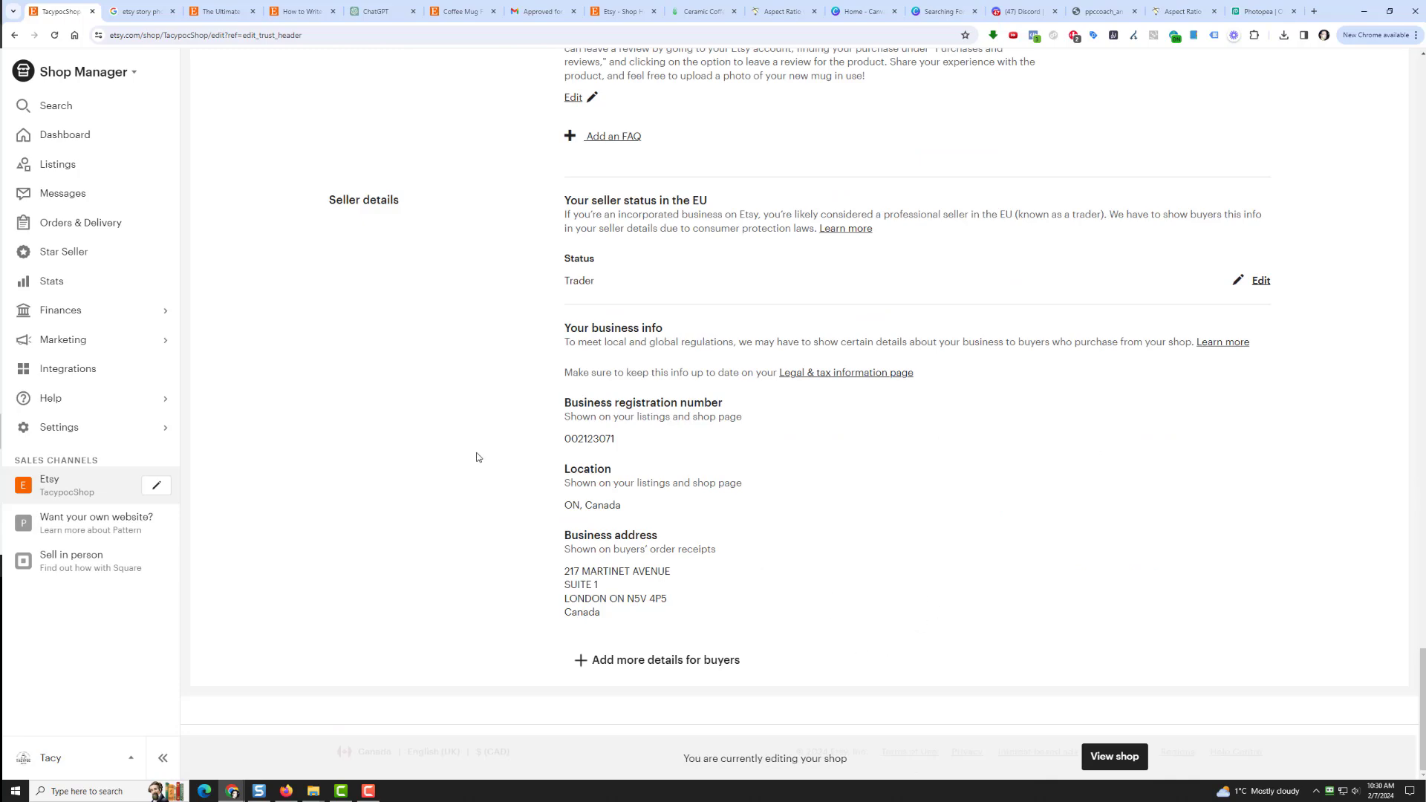
scroll(469, 430, "up", 15)
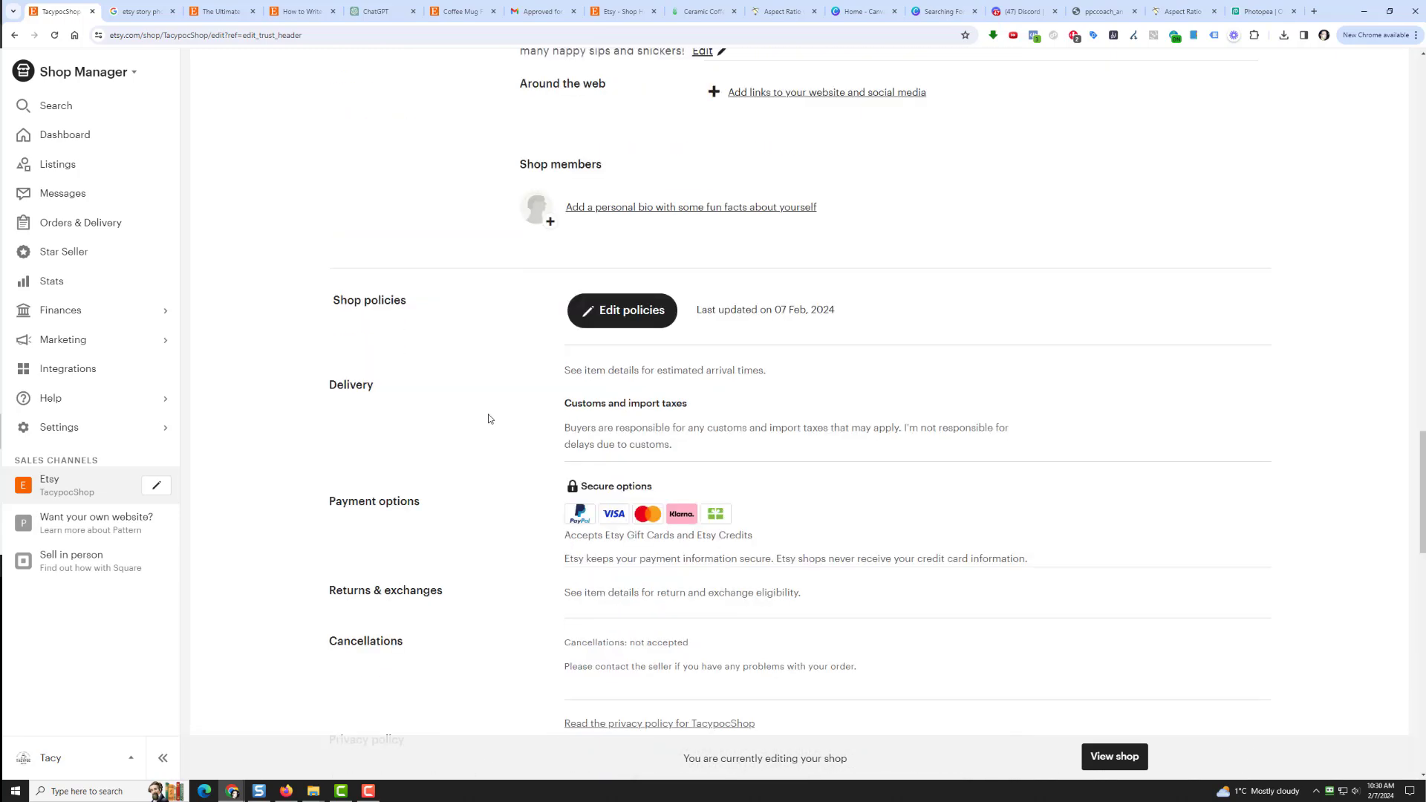
scroll(401, 412, "up", 3)
scroll(402, 413, "up", 8)
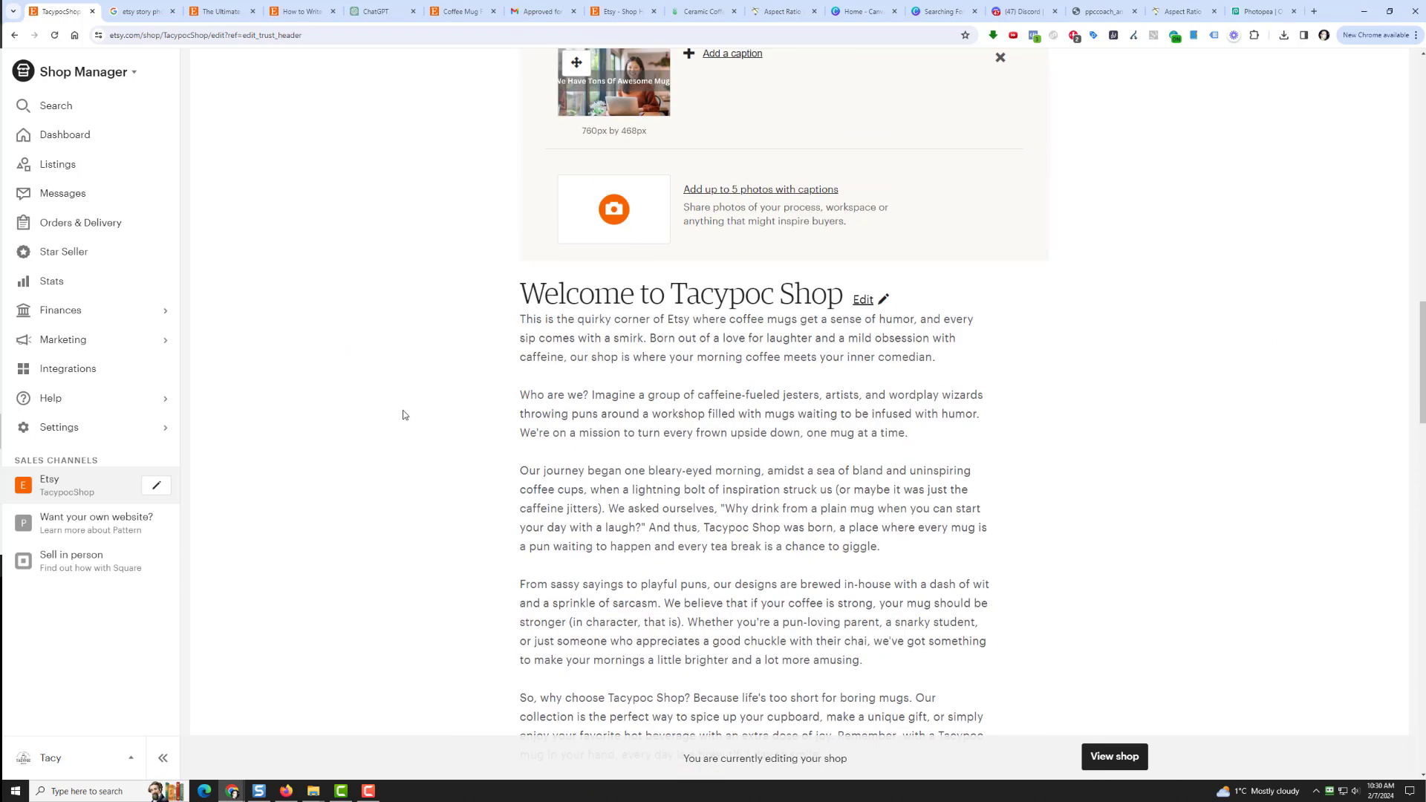
scroll(403, 416, "up", 5)
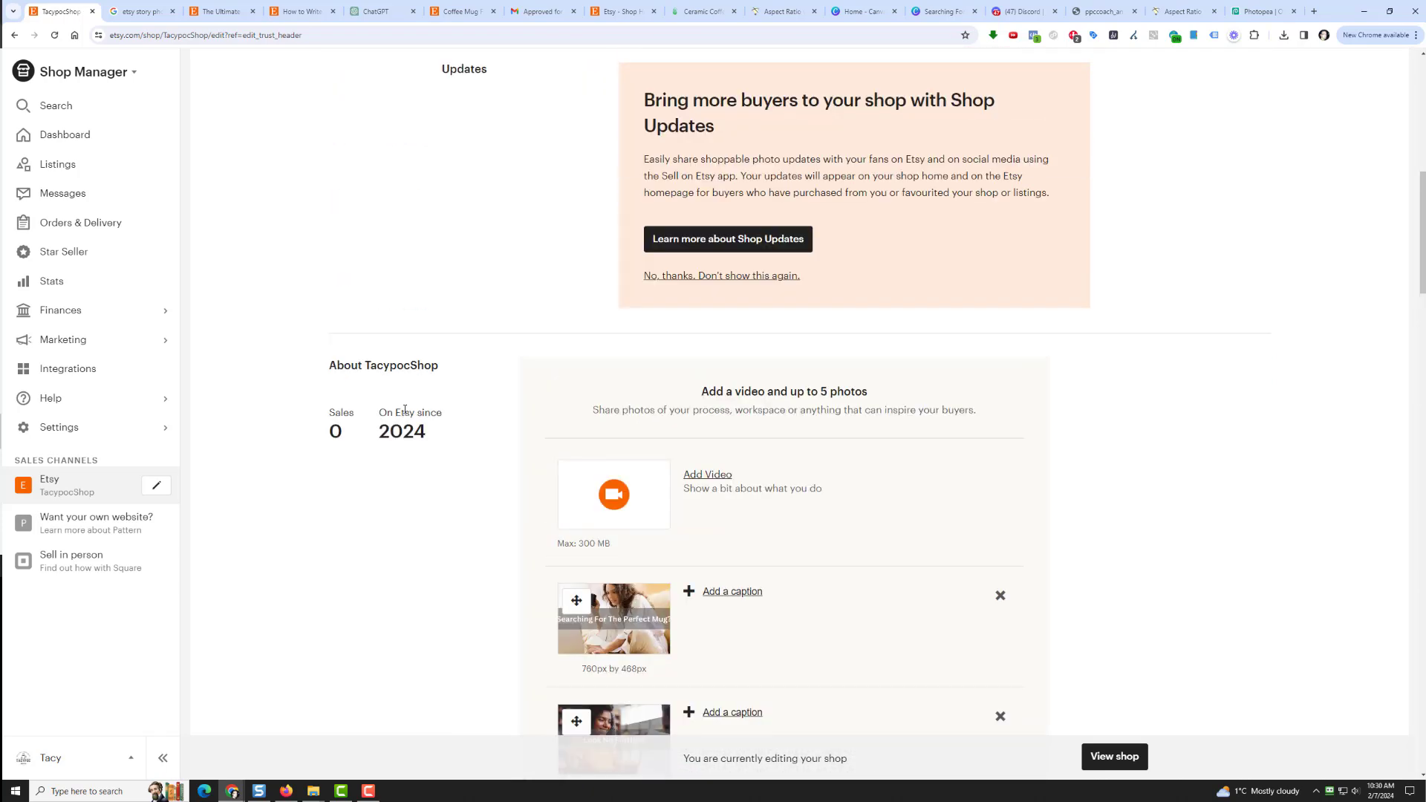
scroll(437, 401, "up", 9)
scroll(433, 395, "down", 5)
scroll(309, 418, "up", 5)
right_click(83, 486)
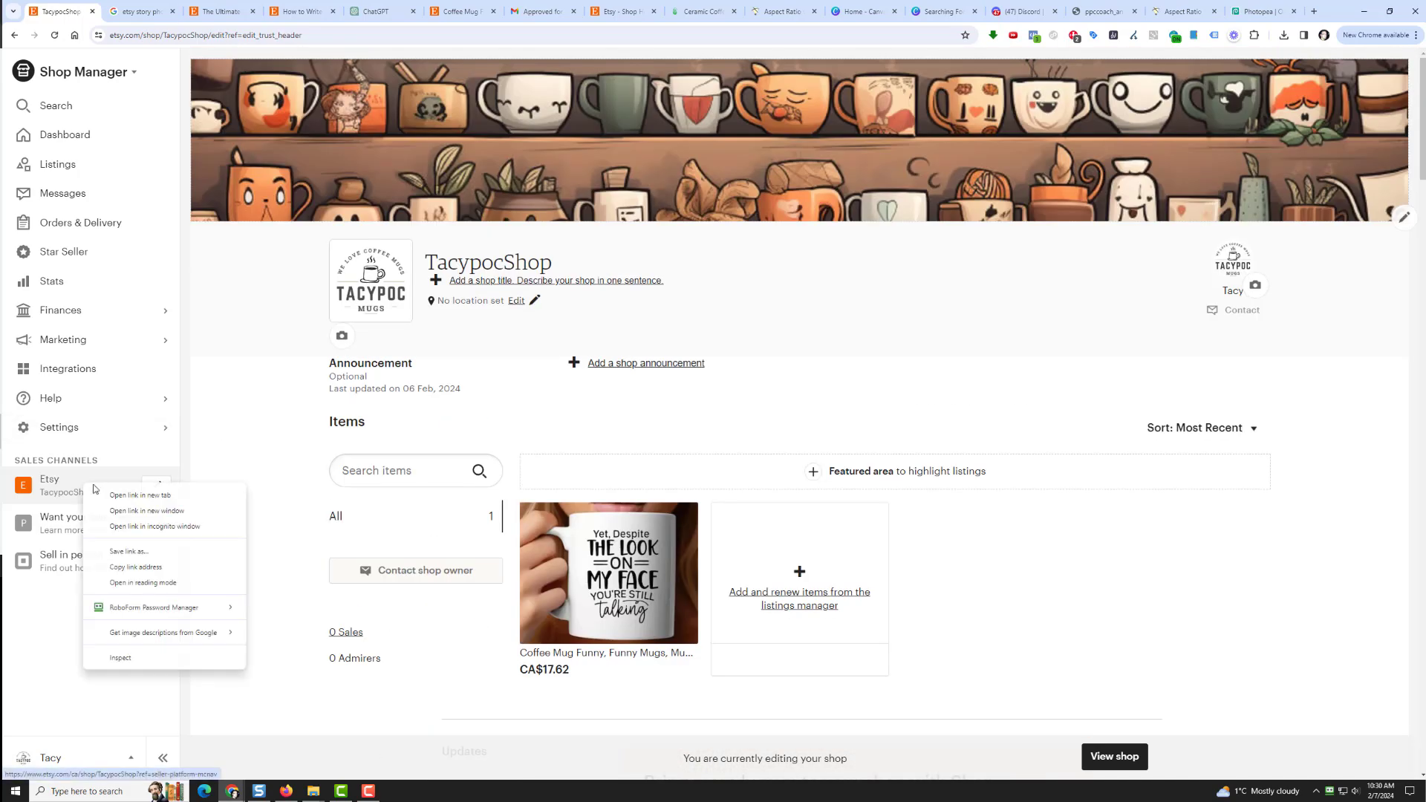
Step: Open the public TacypocShop storefront in a new tab and look over the page
left_click(117, 494)
left_click(119, 11)
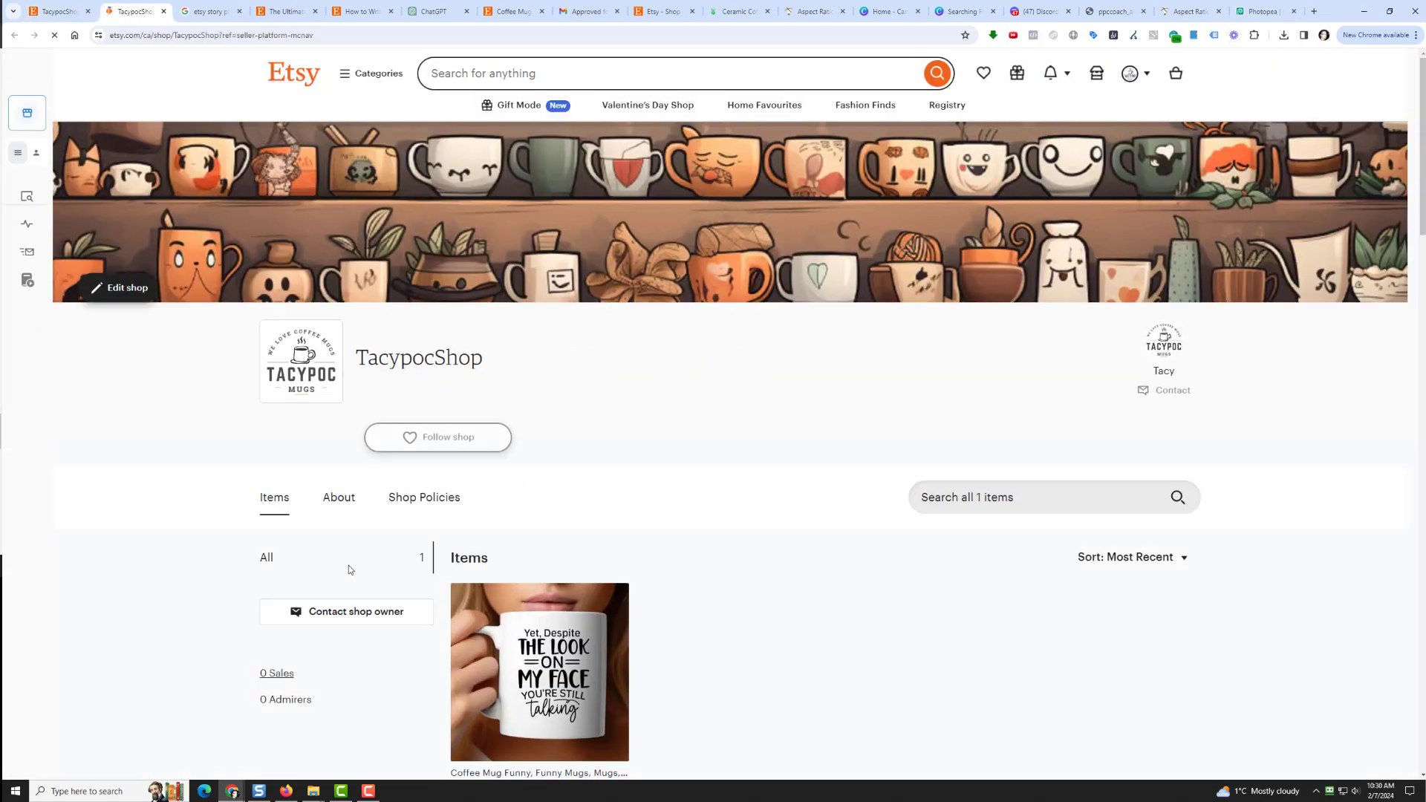
scroll(179, 572, "down", 8)
scroll(188, 579, "down", 5)
scroll(190, 579, "up", 7)
scroll(190, 578, "down", 4)
scroll(192, 575, "up", 2)
scroll(194, 575, "up", 1)
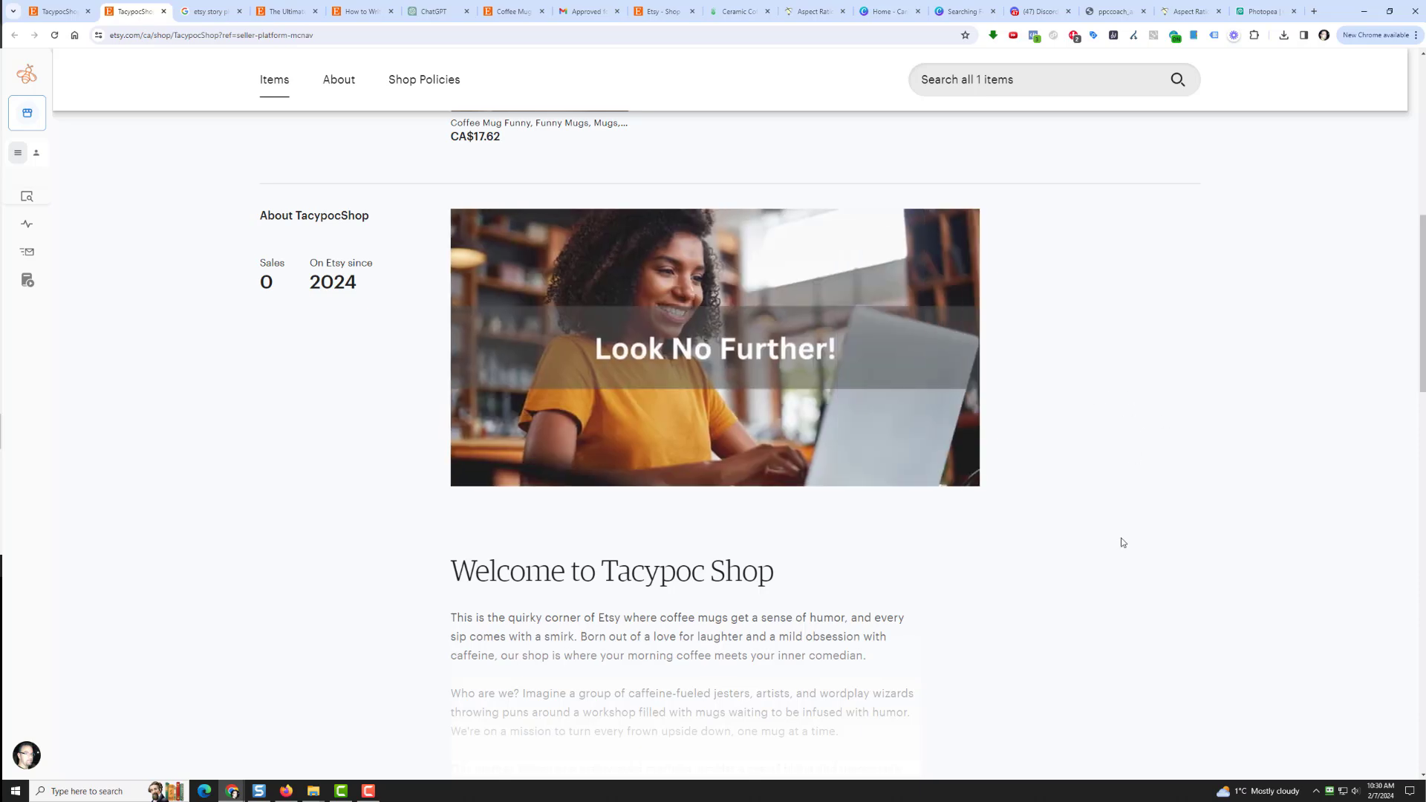
Step: Expand the full About story under the Look No Further! banner, then return to the top
scroll(1122, 542, "down", 3)
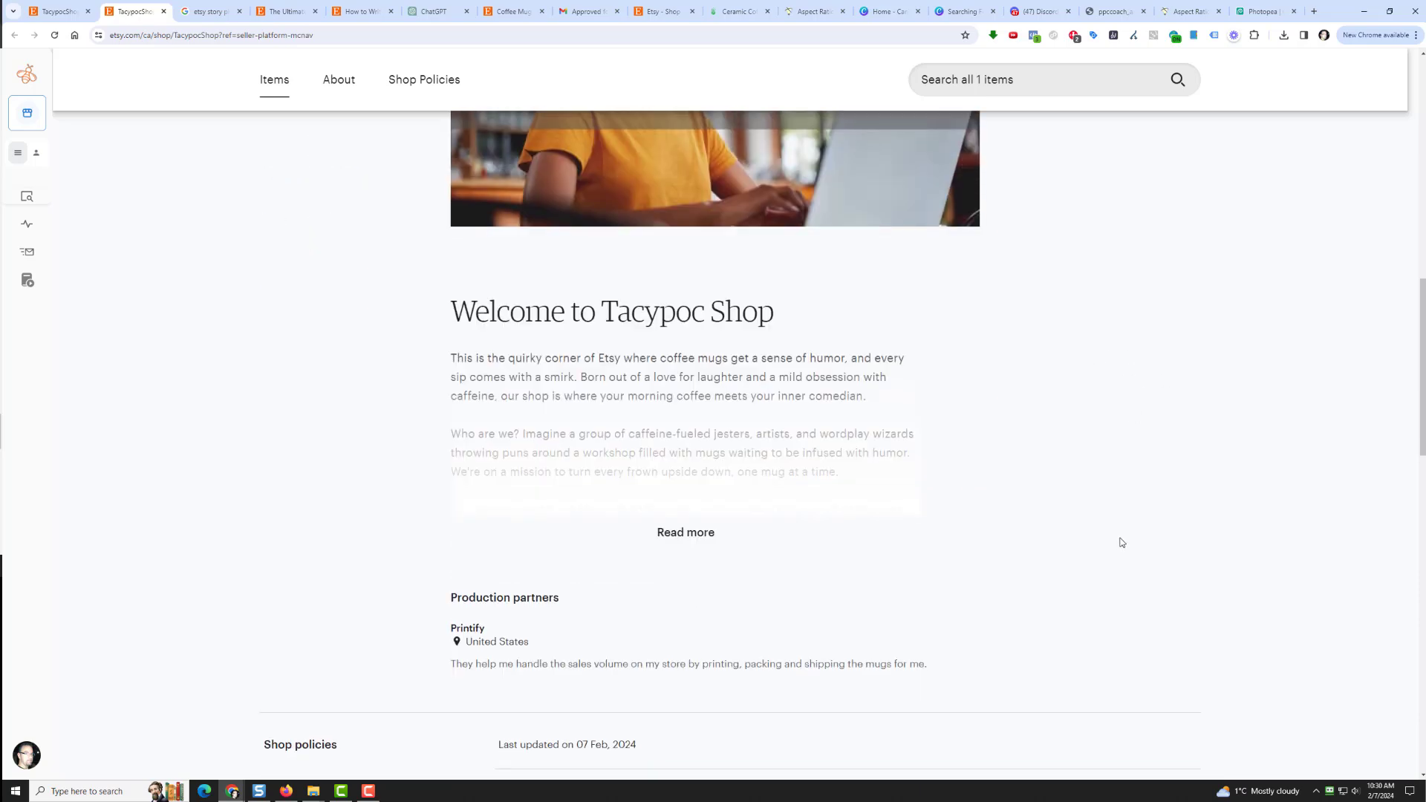
left_click(685, 531)
scroll(360, 534, "down", 15)
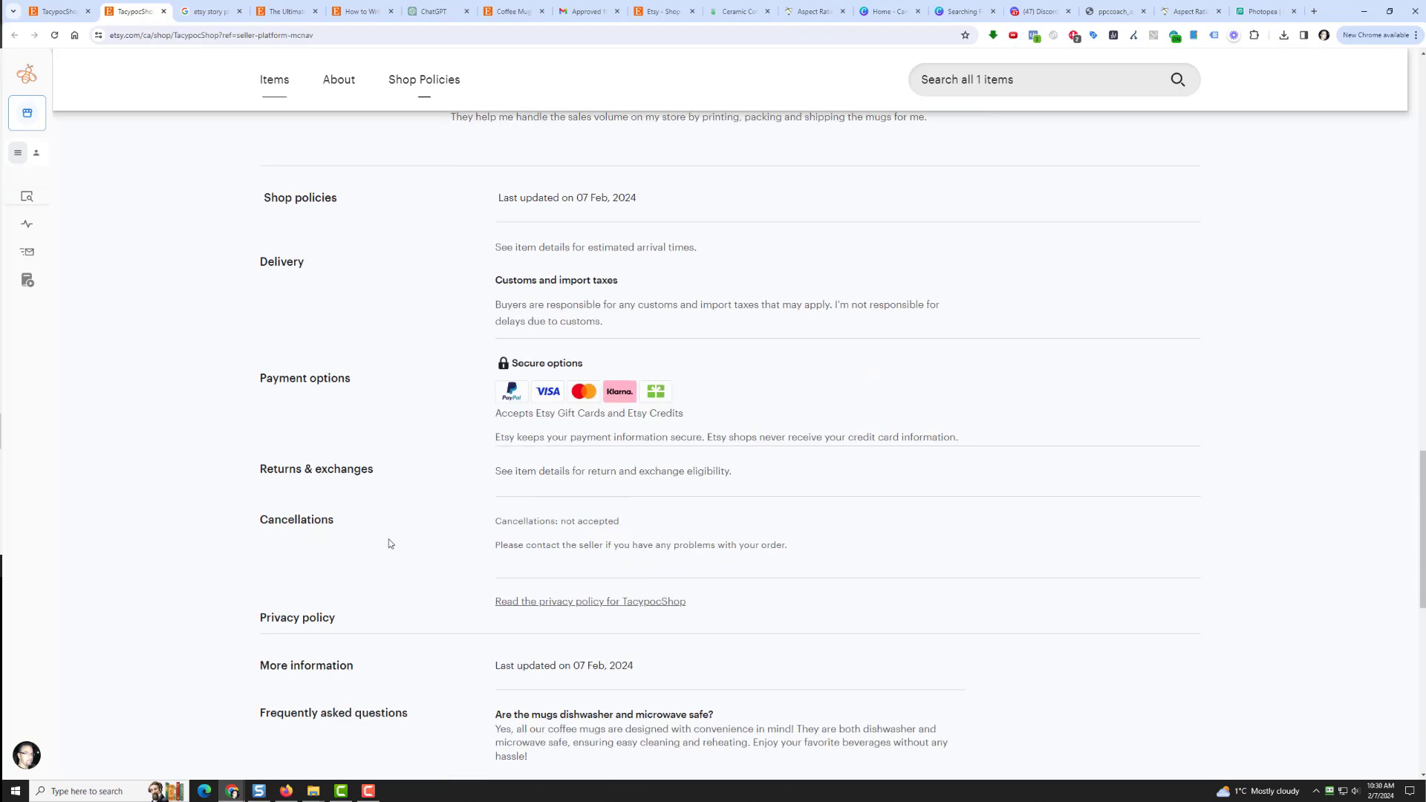
scroll(505, 559, "up", 20)
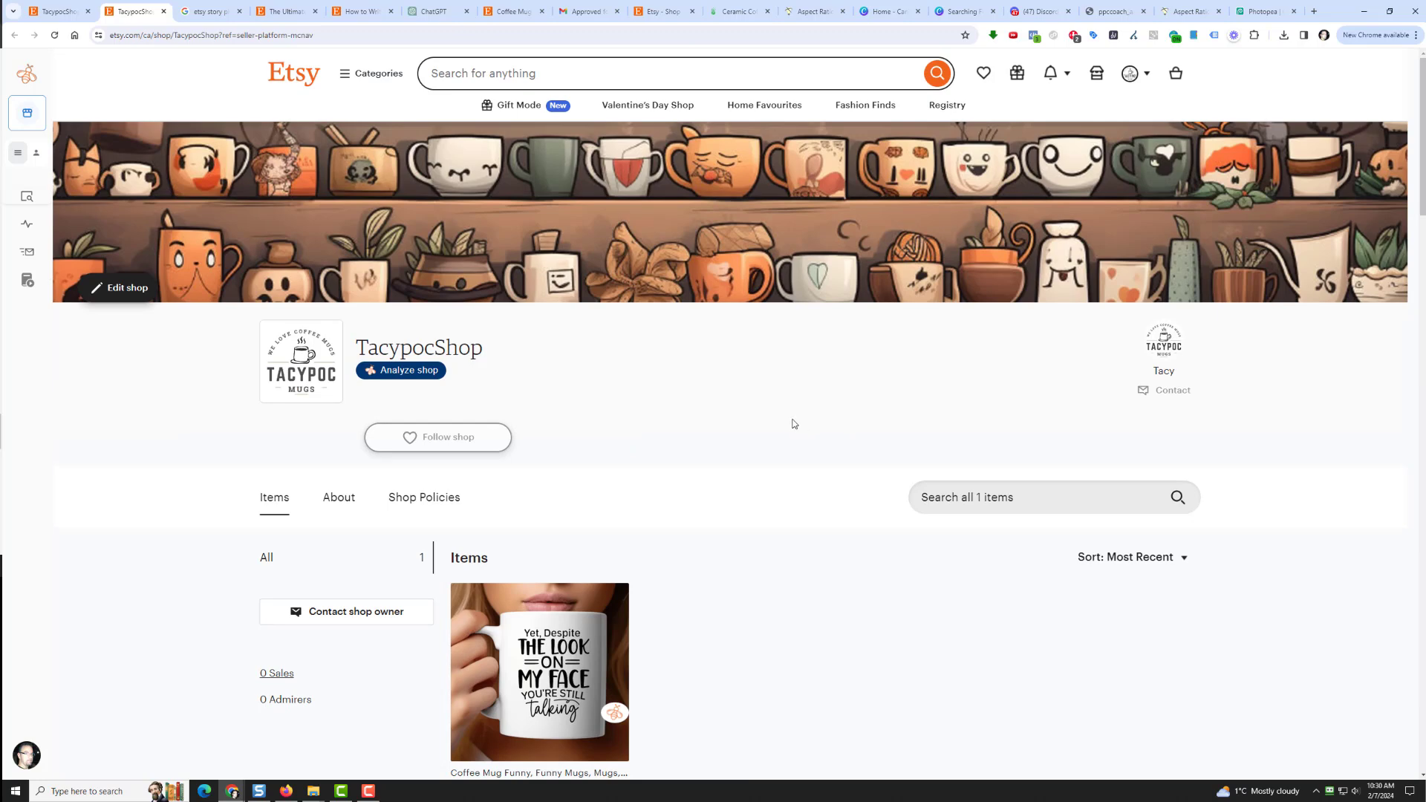
scroll(157, 477, "down", 3)
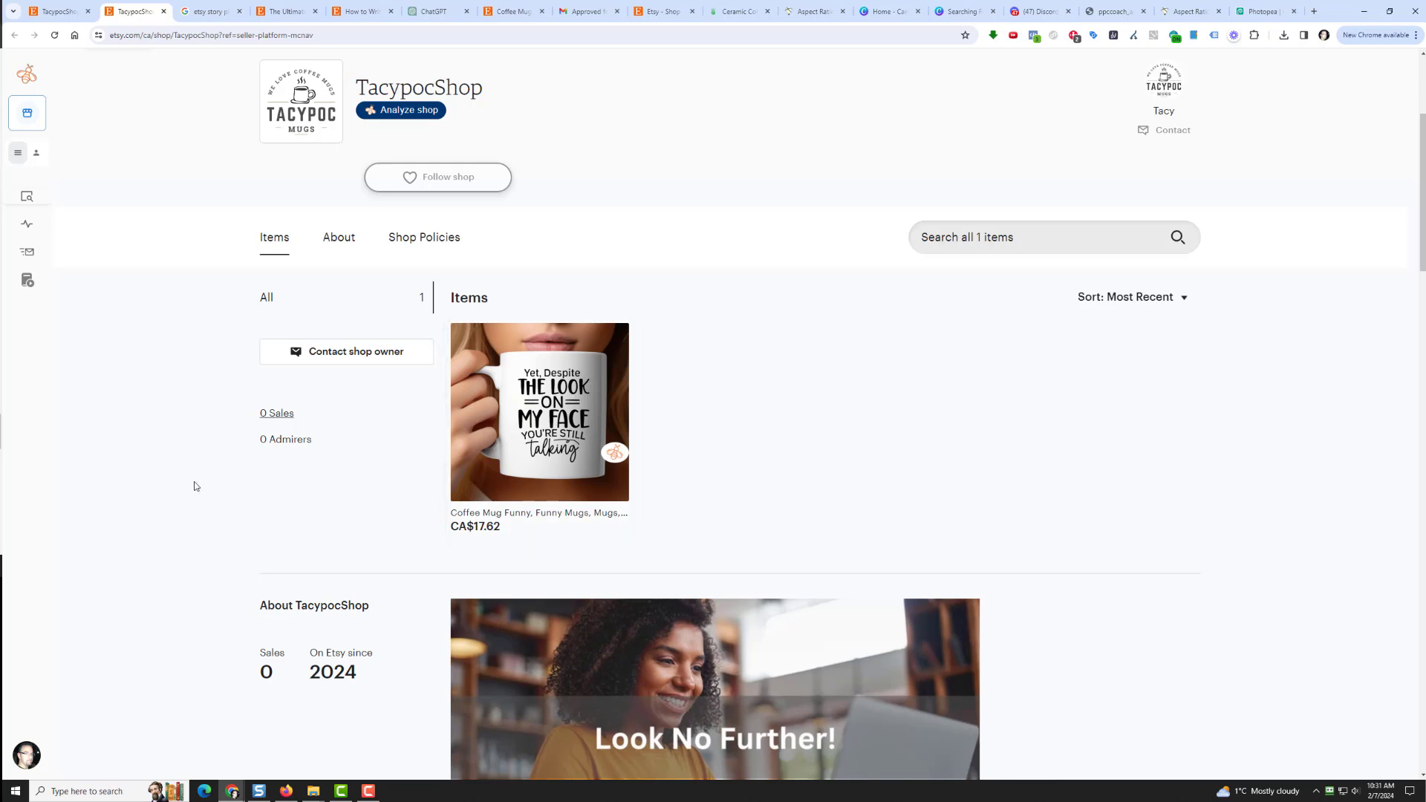
scroll(743, 343, "up", 4)
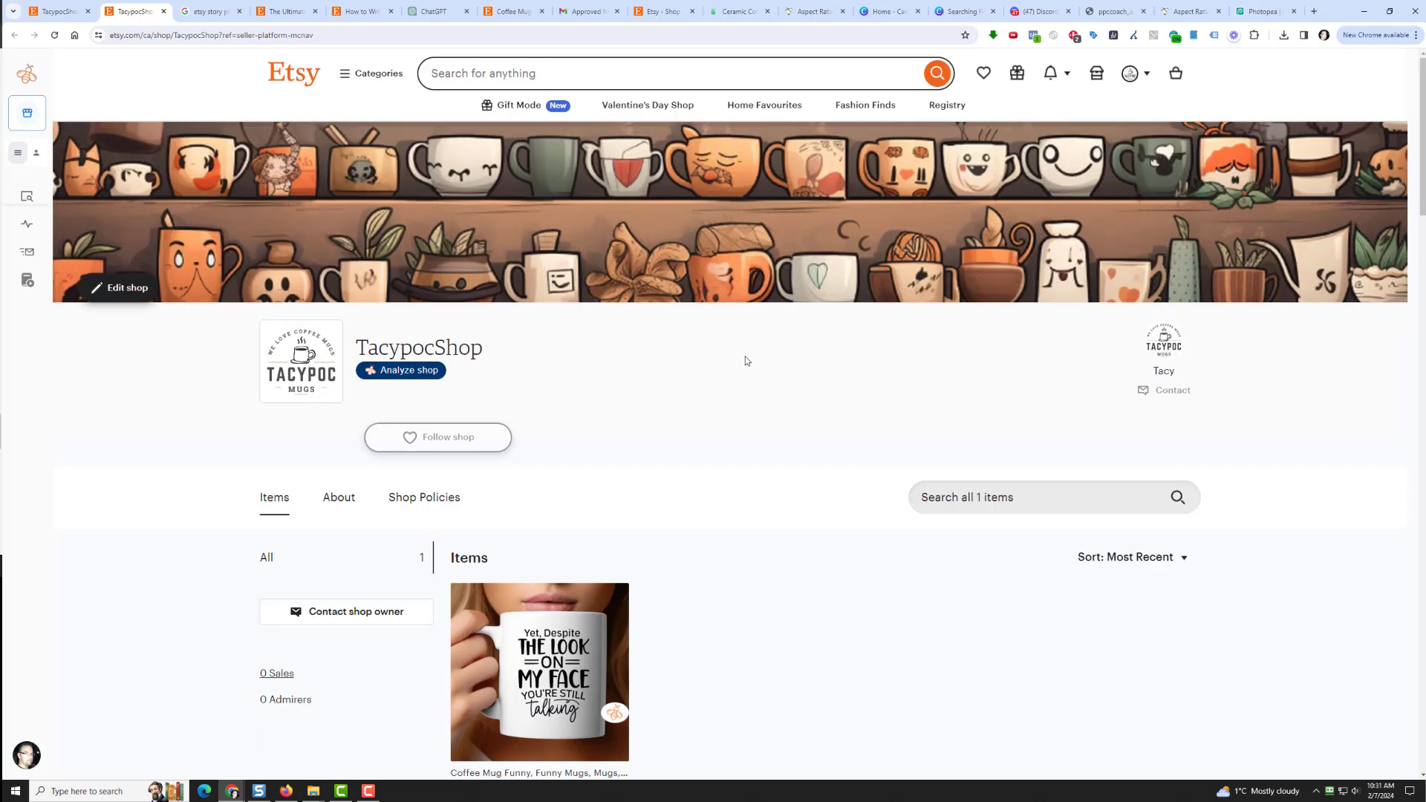